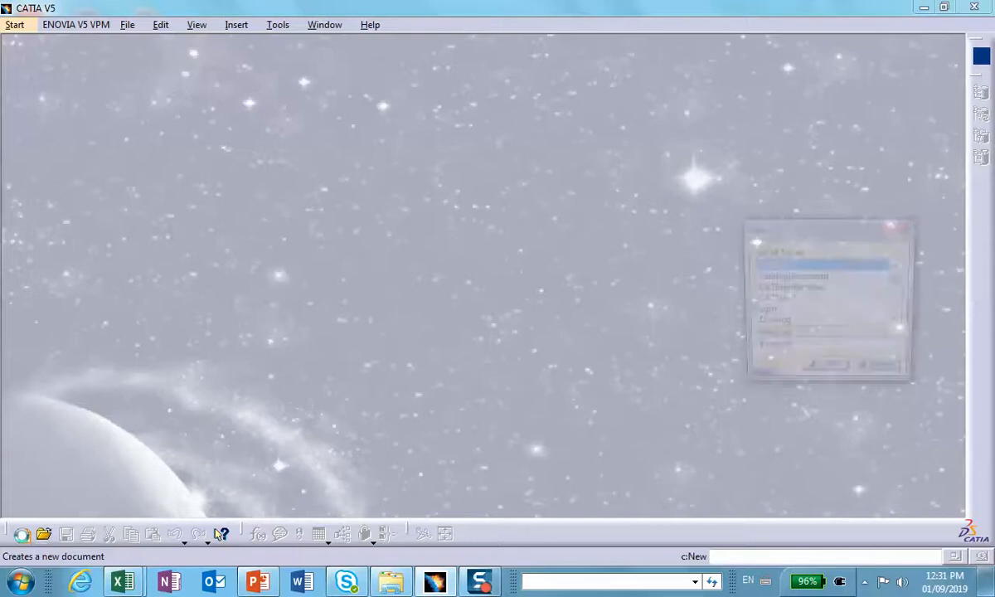
Create a new part document named Part1 with hybrid design enabled.
drag(901, 283, 900, 316)
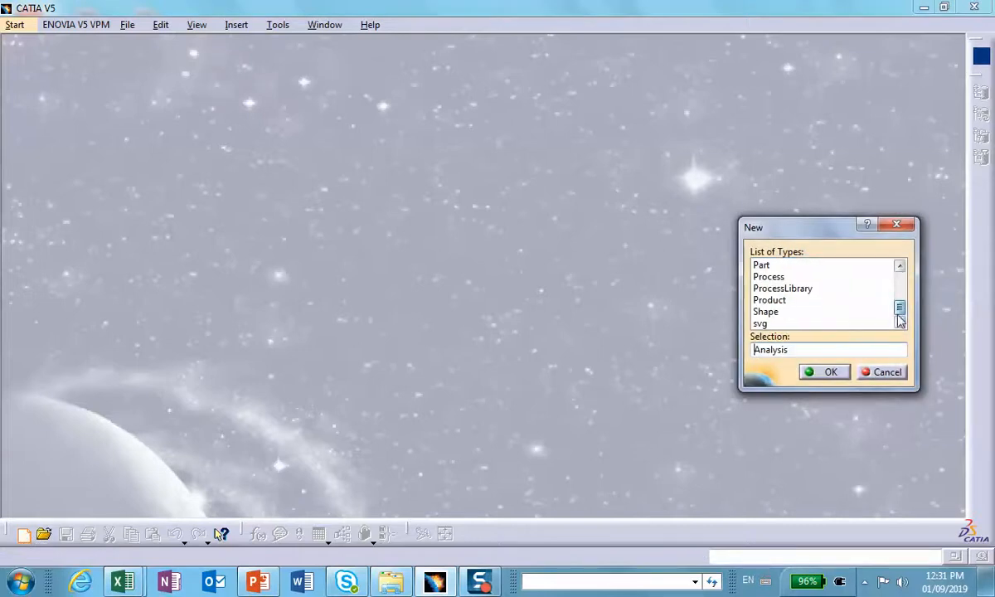
click(761, 265)
click(825, 373)
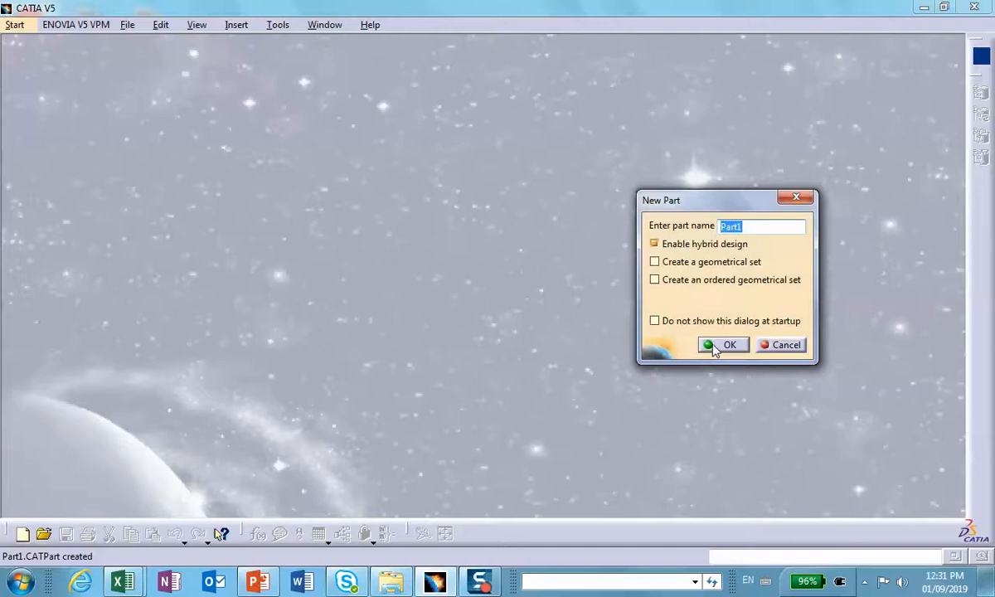
key(Return)
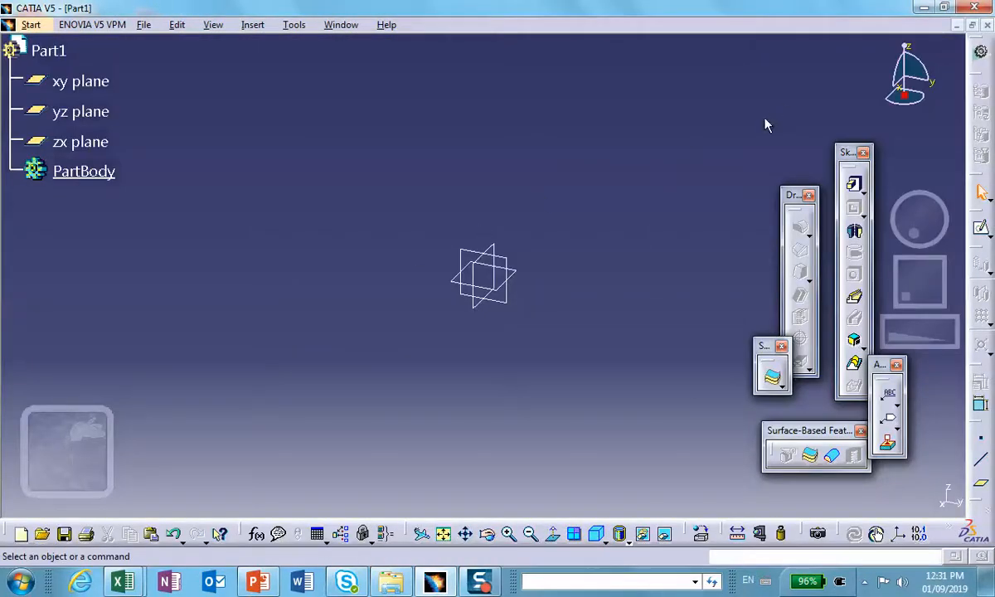
Sketch a centered rectangle at the origin of the yz plane, about 2.92 in wide and 3.617 in high.
click(516, 268)
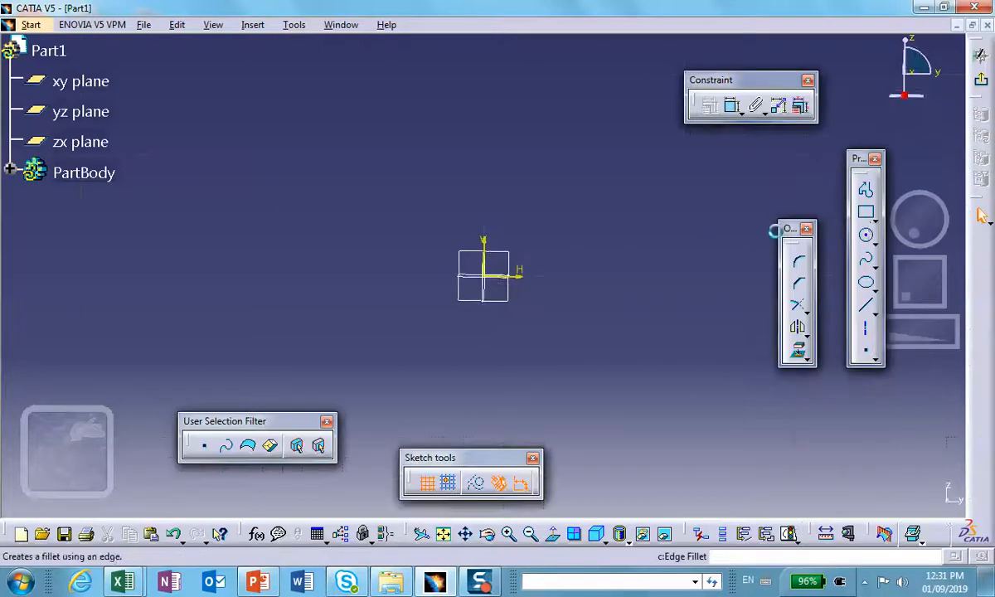
click(873, 219)
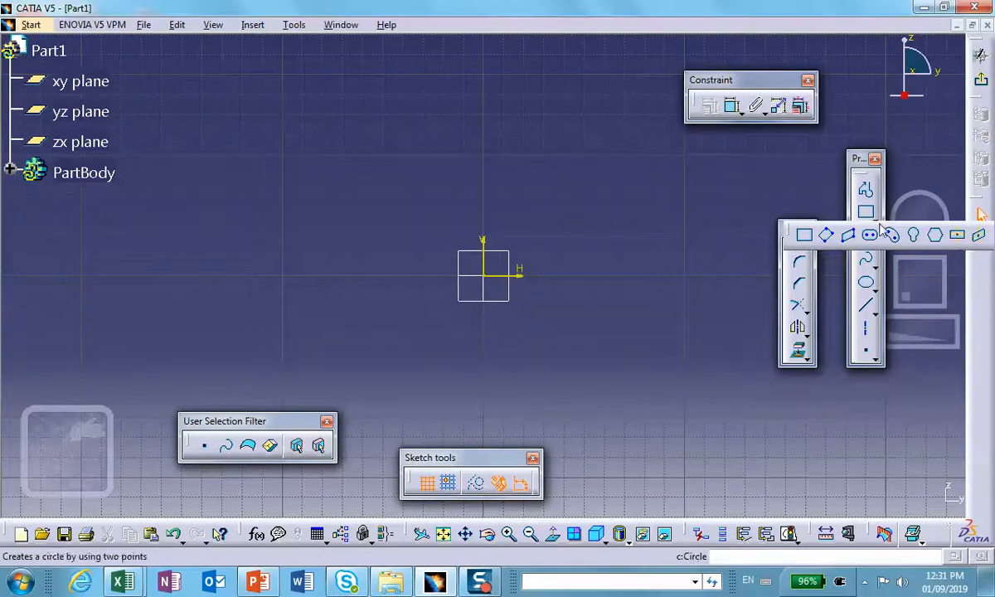
click(958, 236)
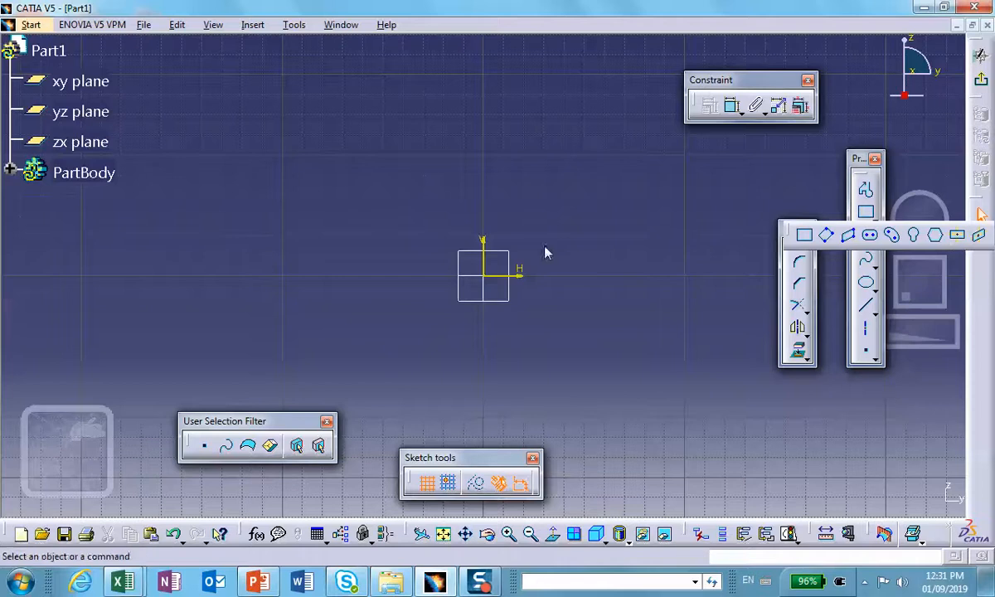
click(486, 274)
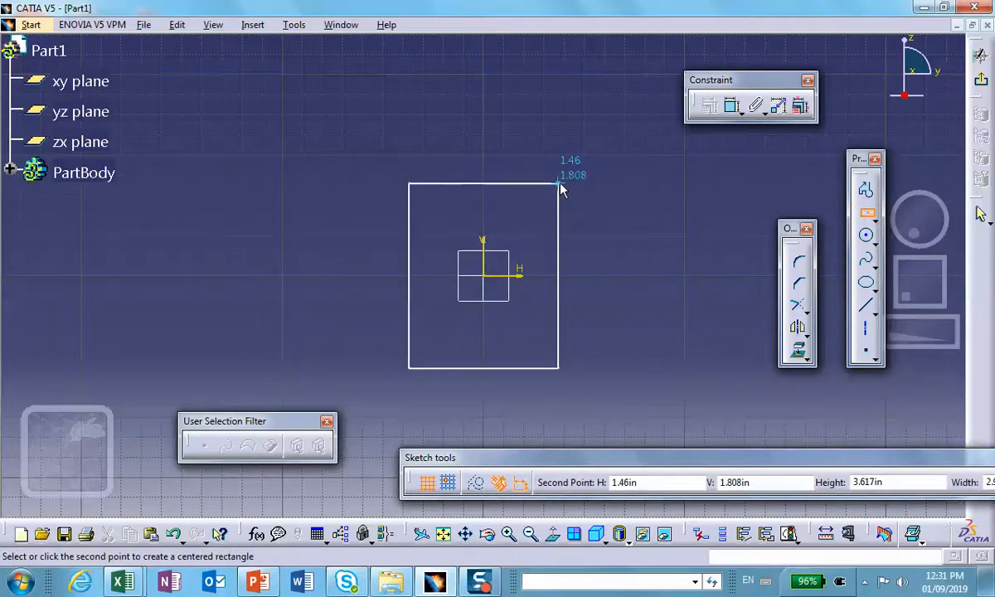
click(572, 186)
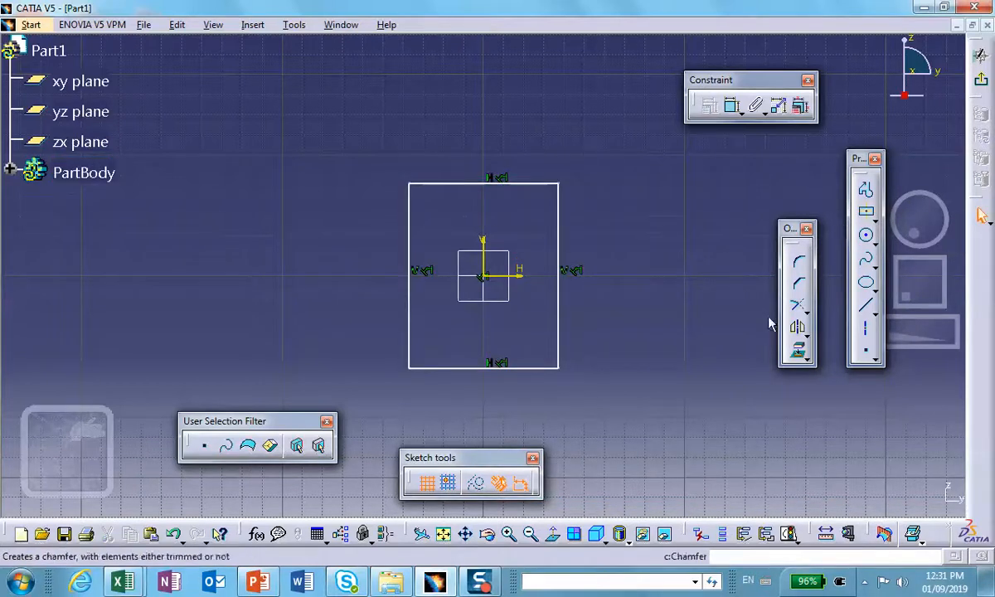
Dimension the rectangle's upper edge and set its width to 1 in.
click(733, 105)
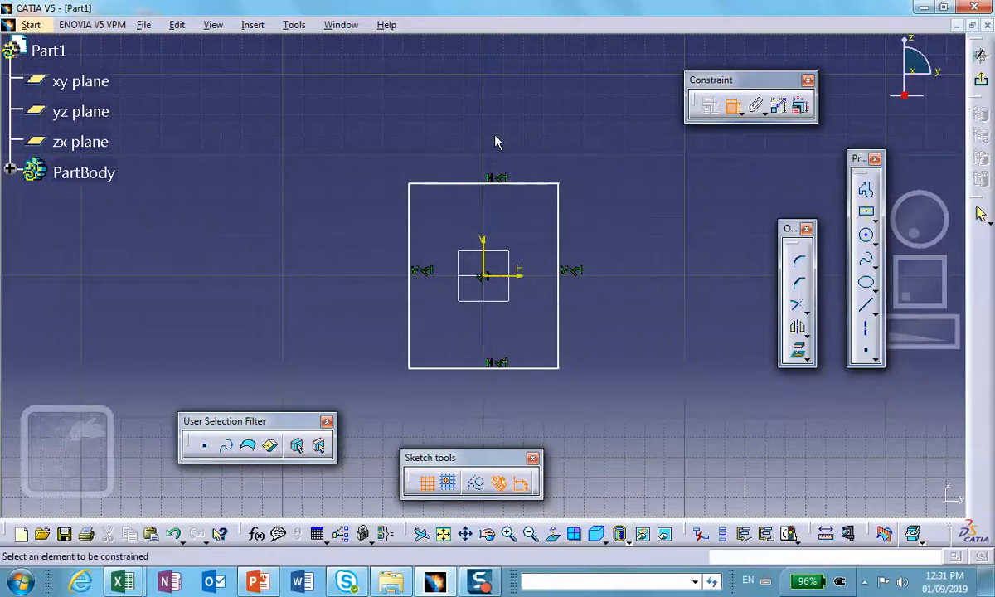
click(733, 106)
click(540, 183)
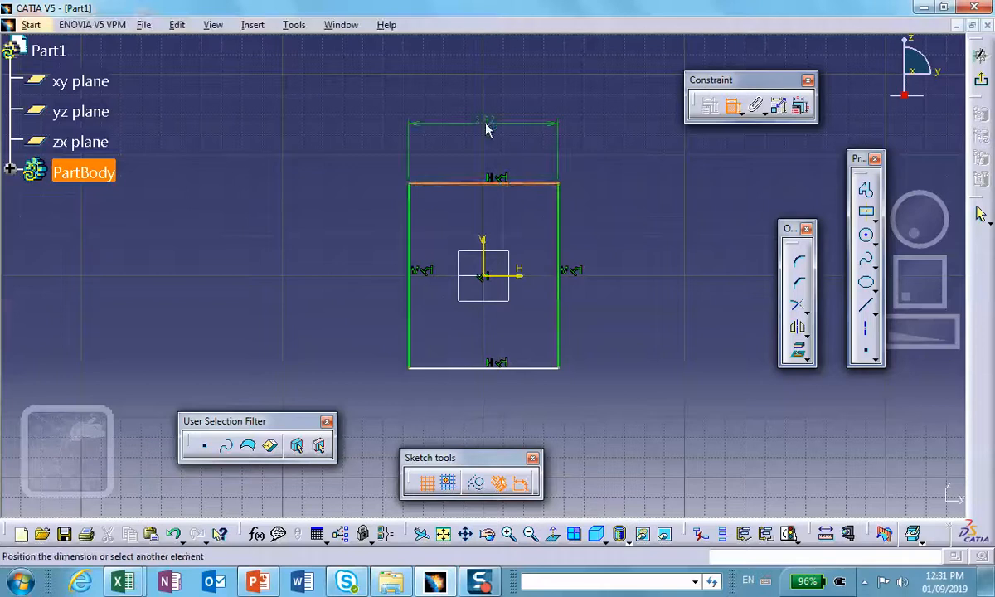
click(487, 123)
double_click(485, 124)
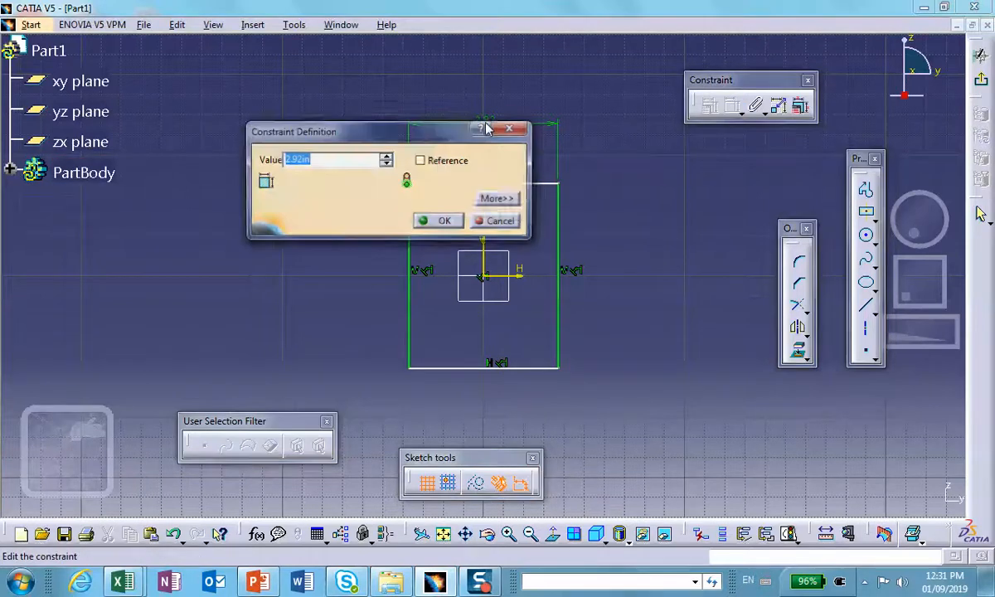
text(1)
click(444, 221)
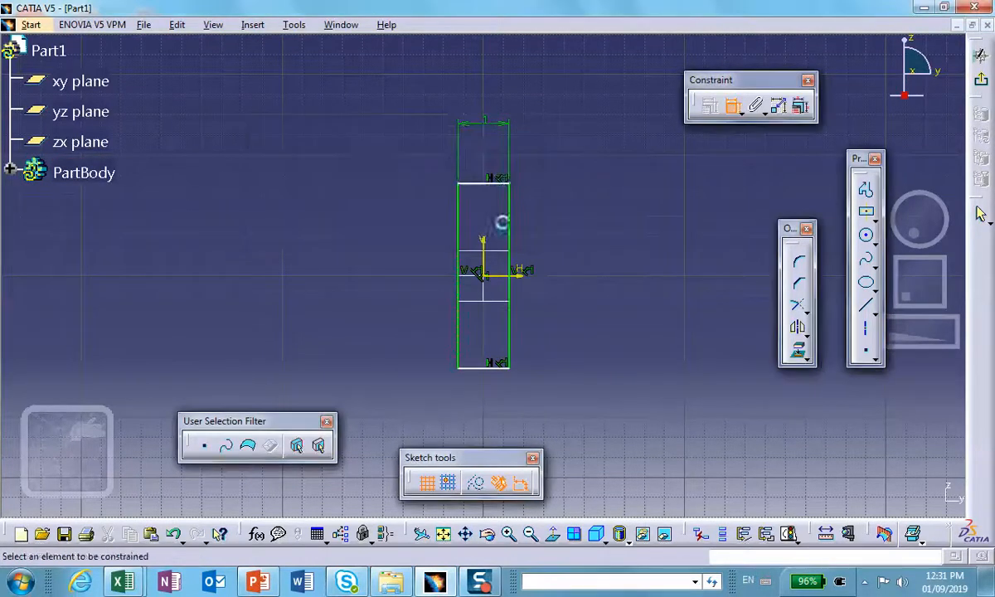
Dimension the rectangle's vertical edge, set its height to 1 in, and leave the sketch.
click(510, 228)
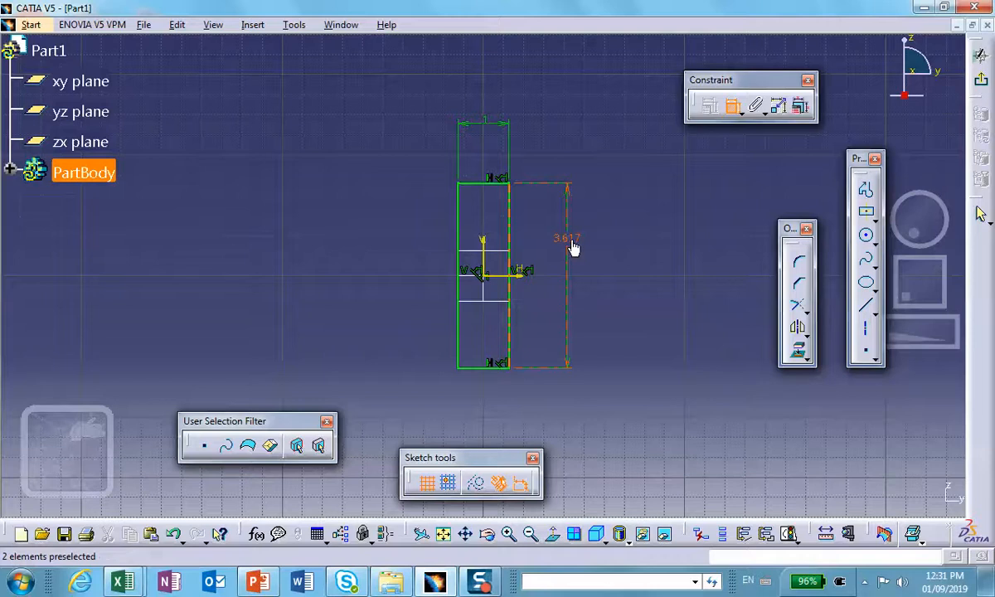
click(572, 244)
double_click(572, 241)
text(1)
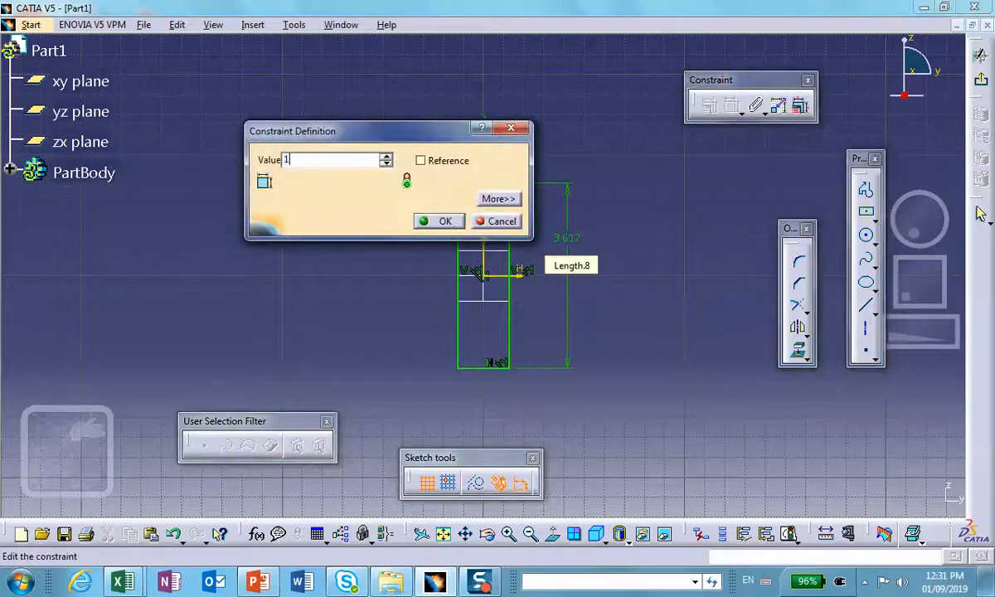
click(445, 221)
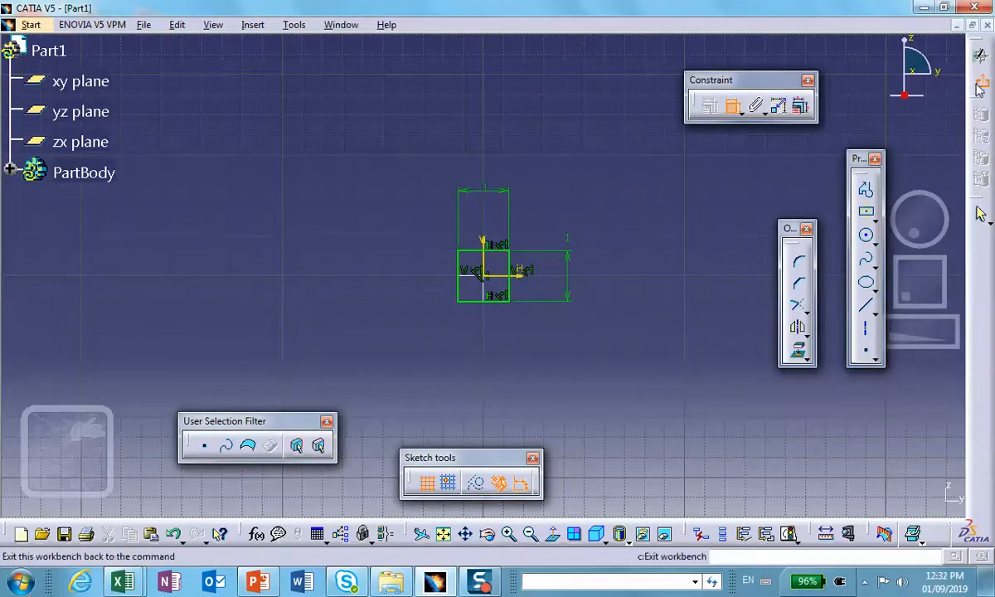
click(981, 54)
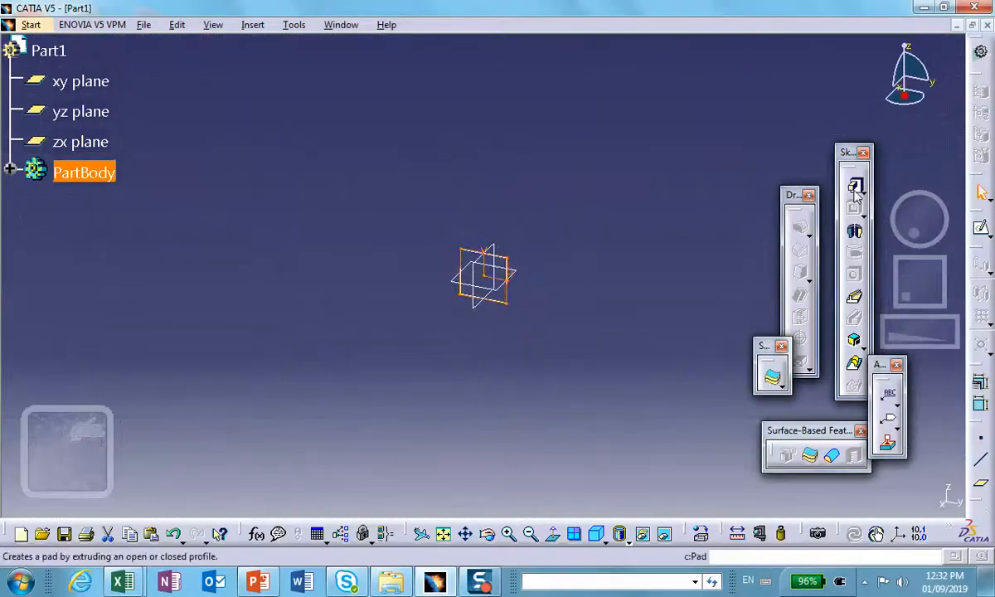
Pad the square sketch to a length of 1 in to form a solid cube.
click(853, 184)
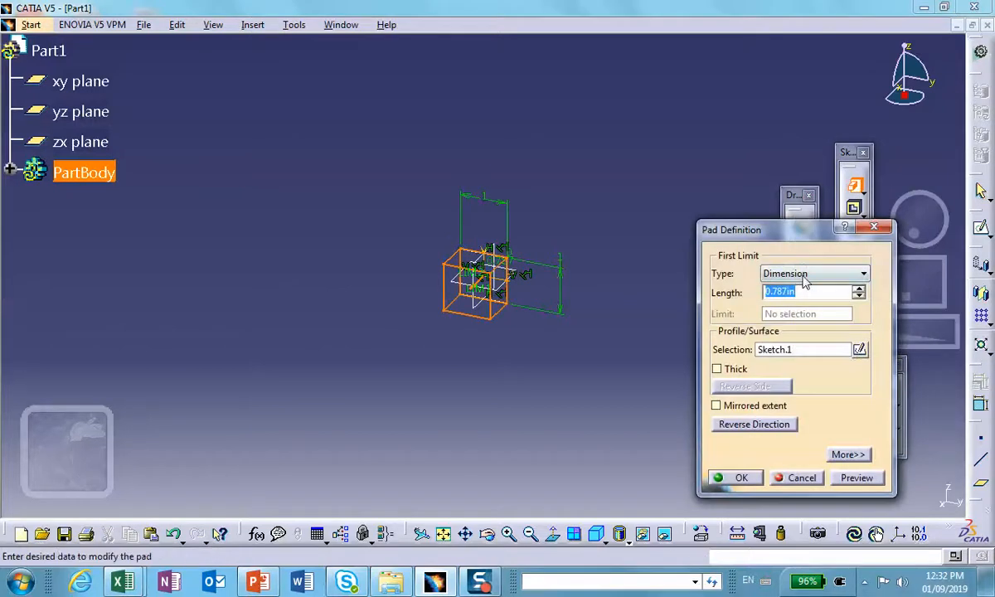
text(1)
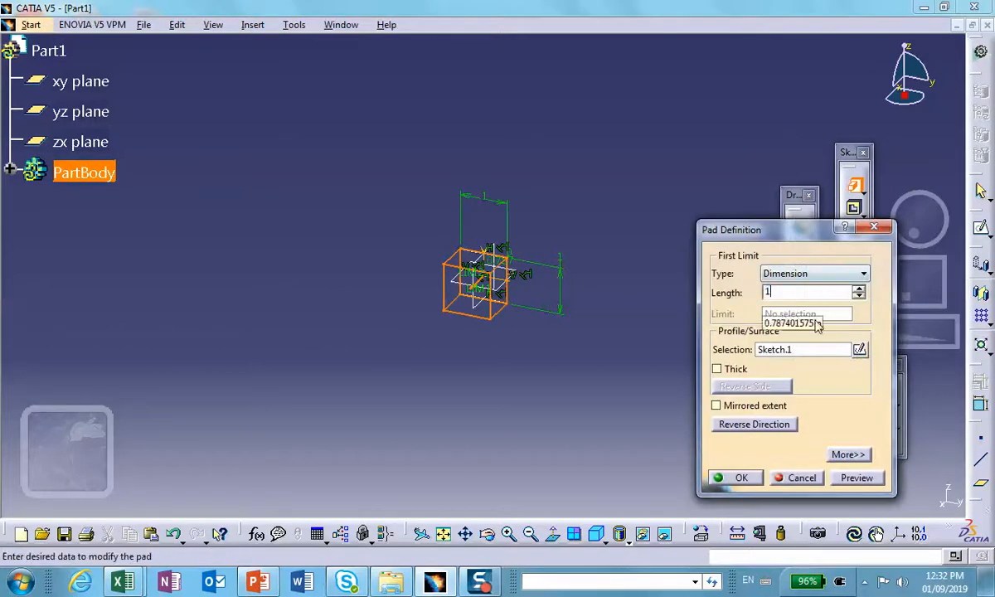
click(740, 478)
middle_drag(660, 456, 638, 421)
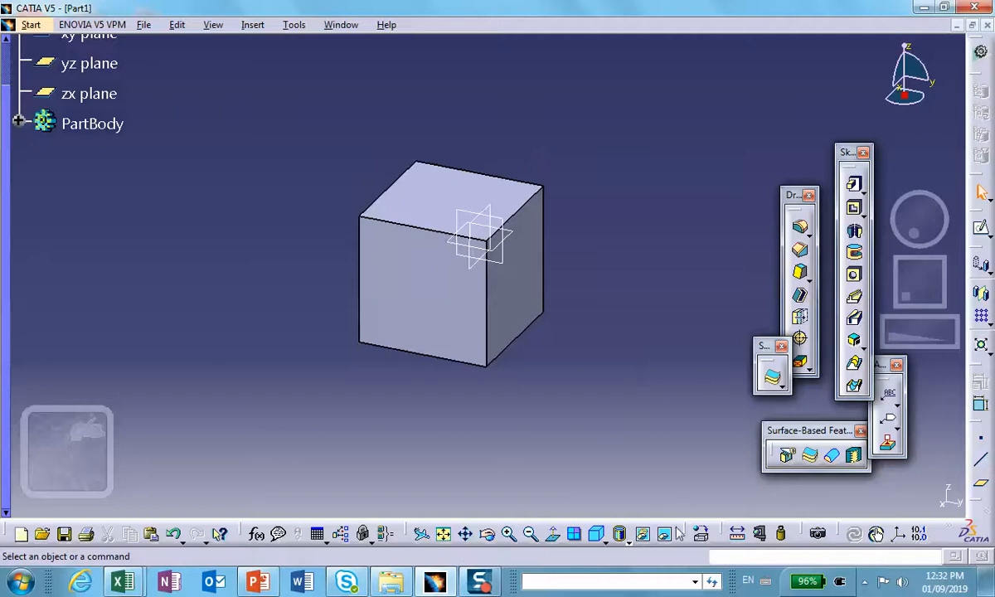
Assign the Steel material from the Metal family of the default catalog to the whole part, Part1.
click(700, 534)
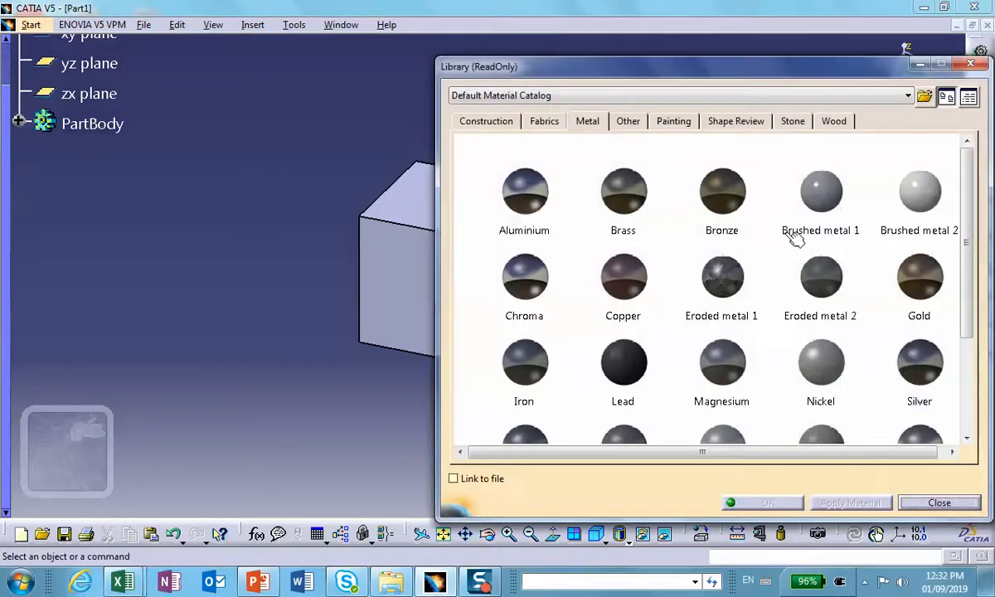
scroll(972, 190, down, 5)
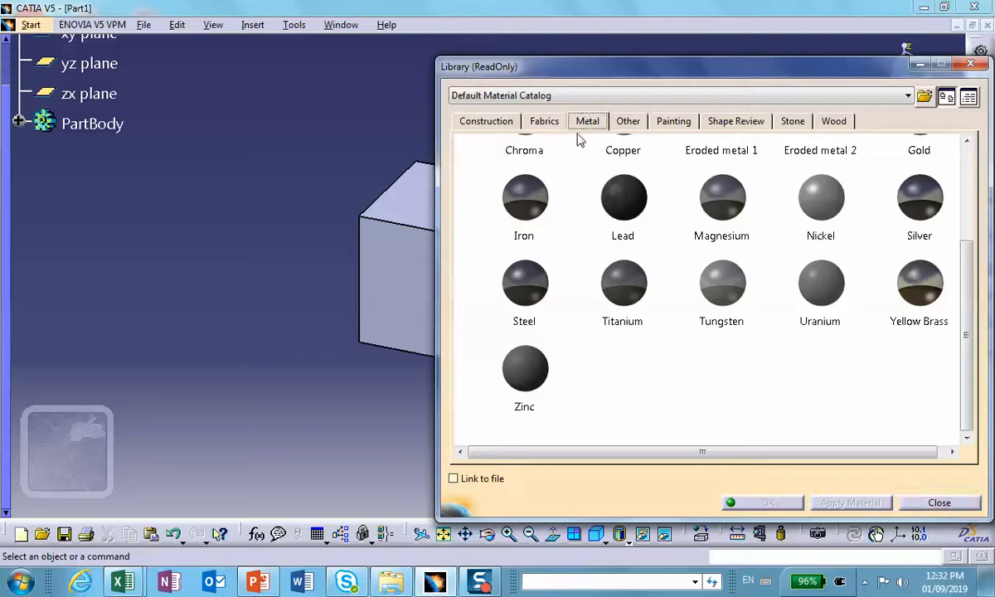
scroll(195, 194, up, 2)
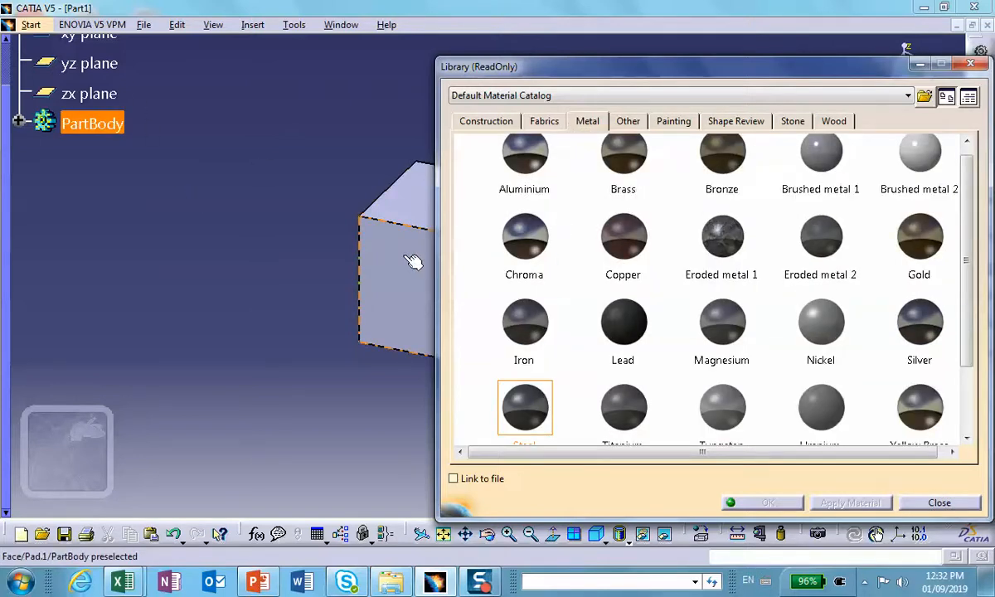
scroll(116, 126, up, 2)
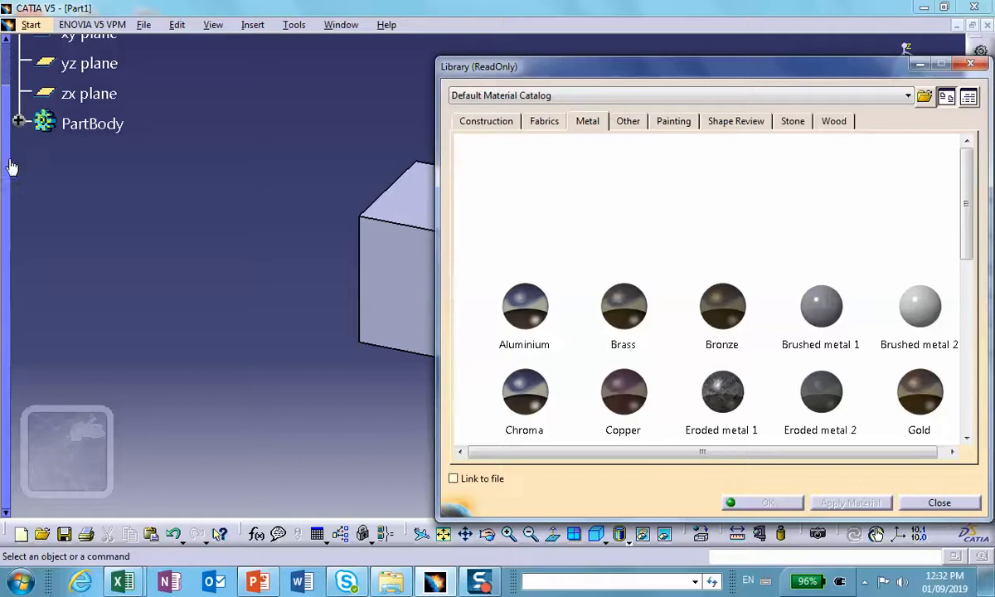
scroll(34, 108, up, 1)
click(48, 50)
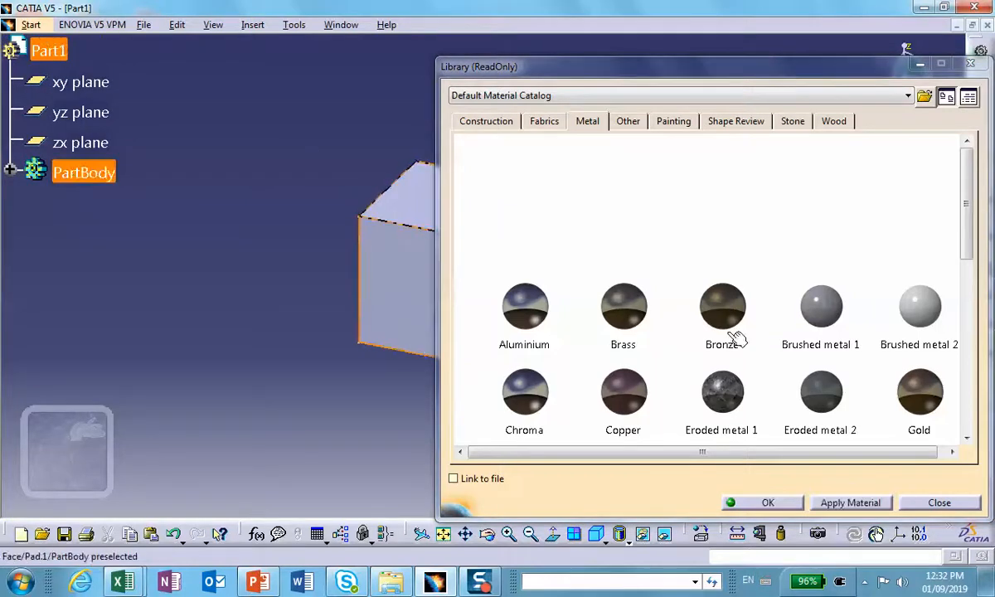
click(768, 503)
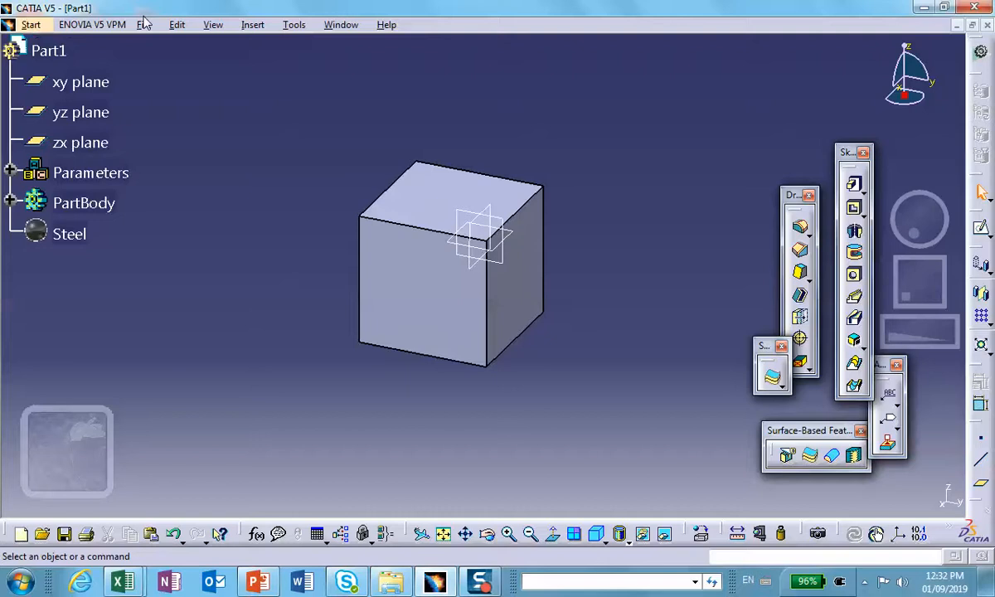
Start a Generative Structural Analysis of the part with a Static Analysis case.
click(31, 25)
mouse_move(124, 218)
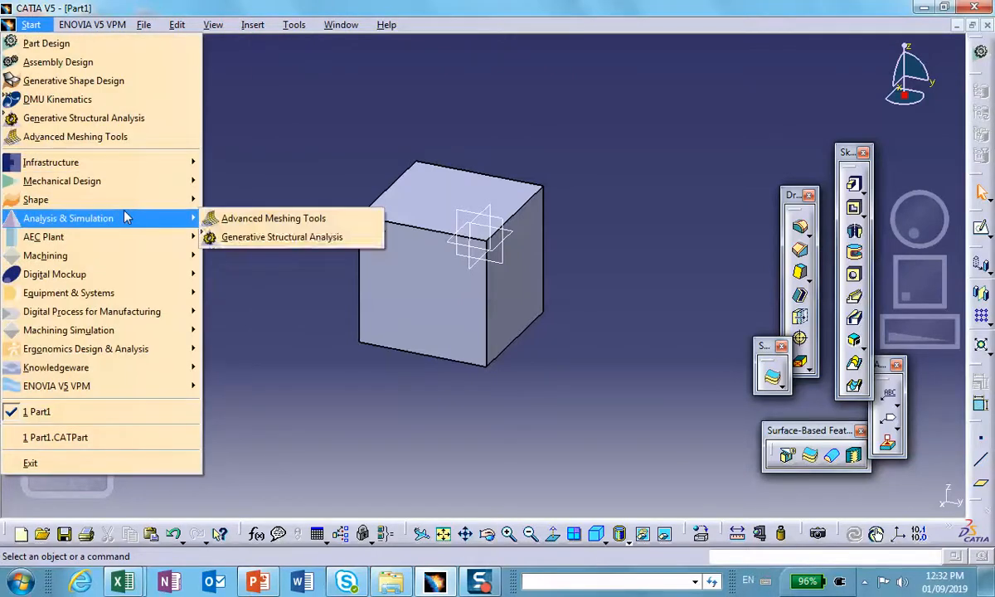
click(271, 239)
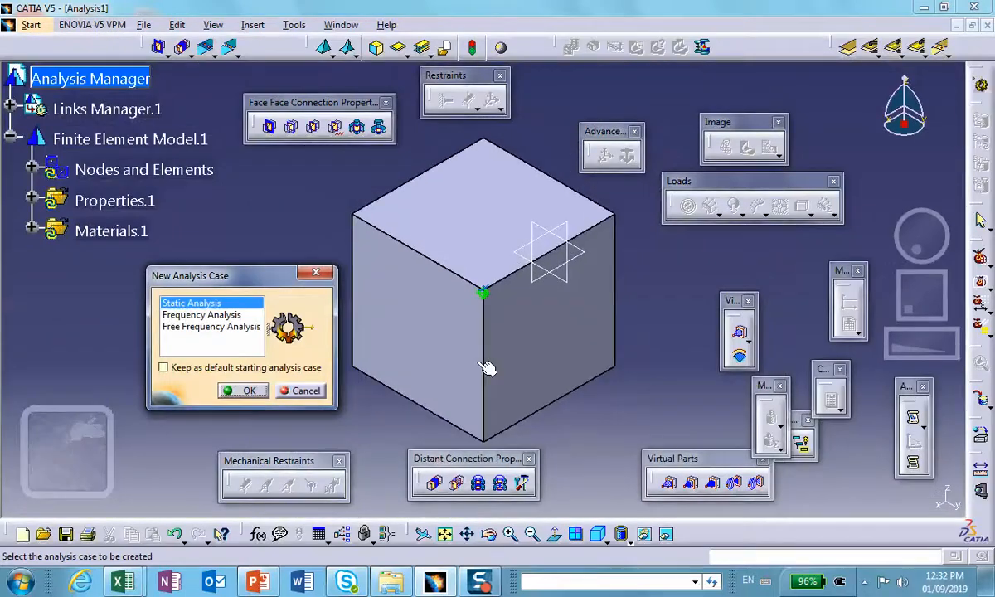
click(250, 391)
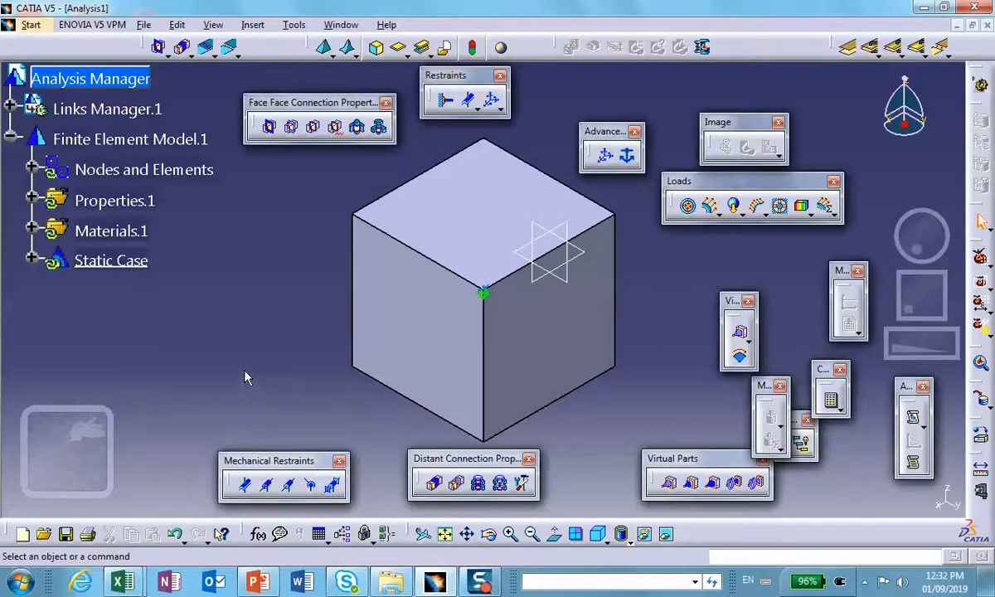
Apply a pressure load of -100 psi to the cube's front-left face.
click(687, 206)
click(393, 315)
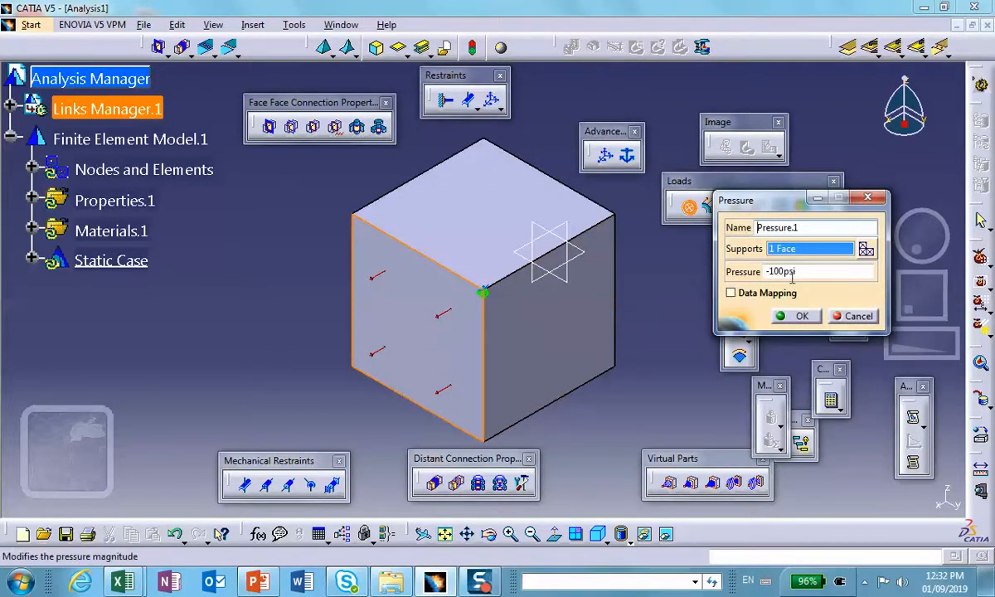
click(800, 320)
middle_drag(581, 336, 570, 363)
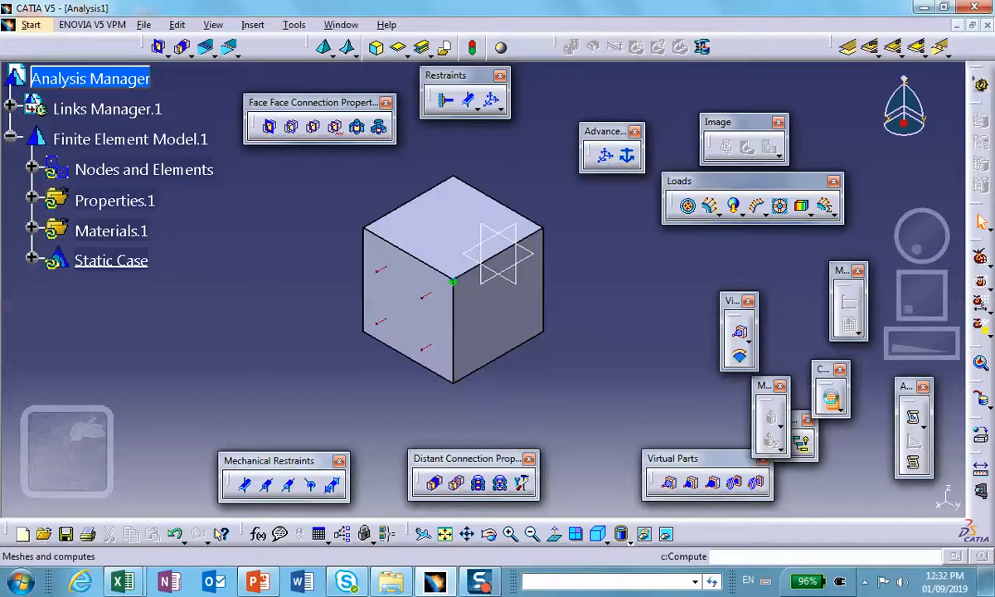
Compute the static case with no restraints applied, accepting the resource estimate, and dismiss the resulting message.
click(830, 400)
click(862, 490)
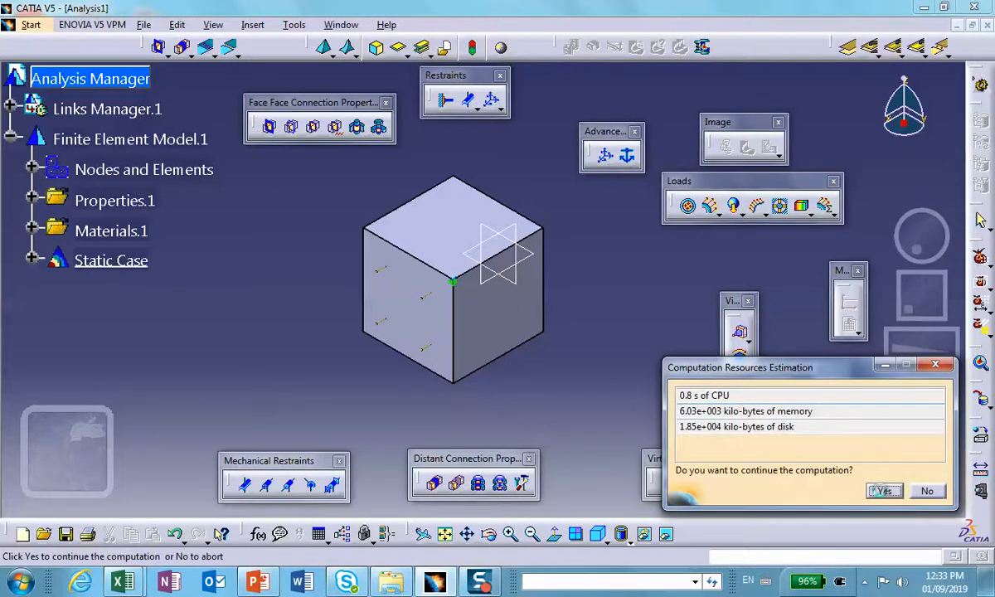
click(882, 491)
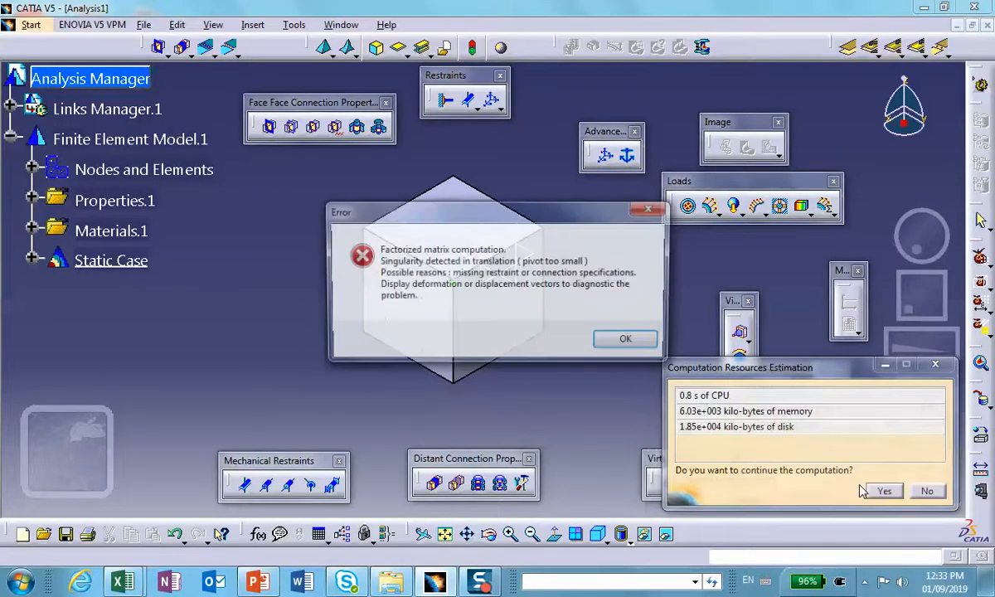
click(628, 342)
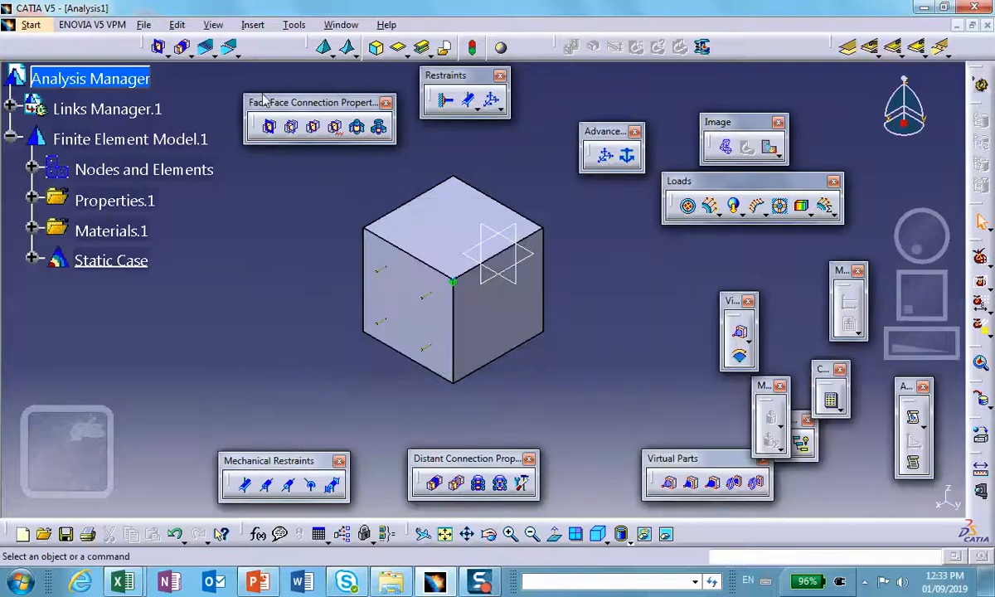
Display the cube's deformed mesh and animate the deformation.
click(728, 149)
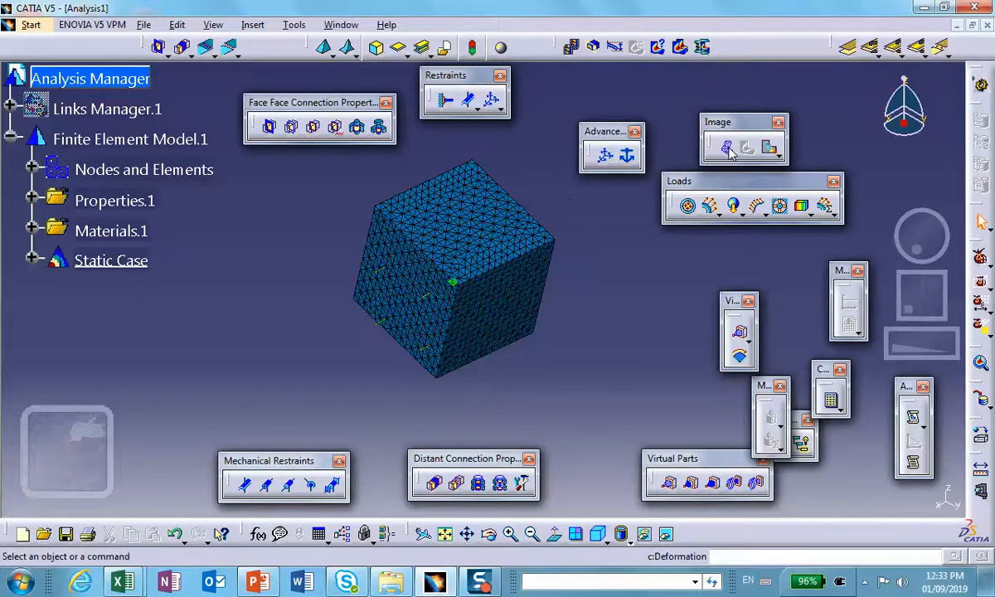
click(572, 47)
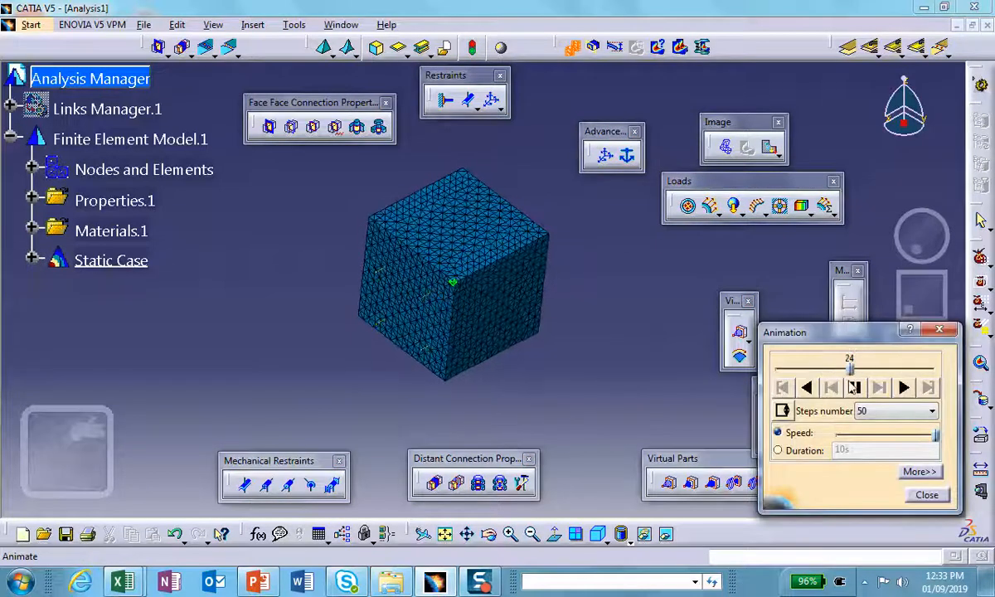
Close the animation and deactivate the deformed mesh image under the static case solution.
click(927, 494)
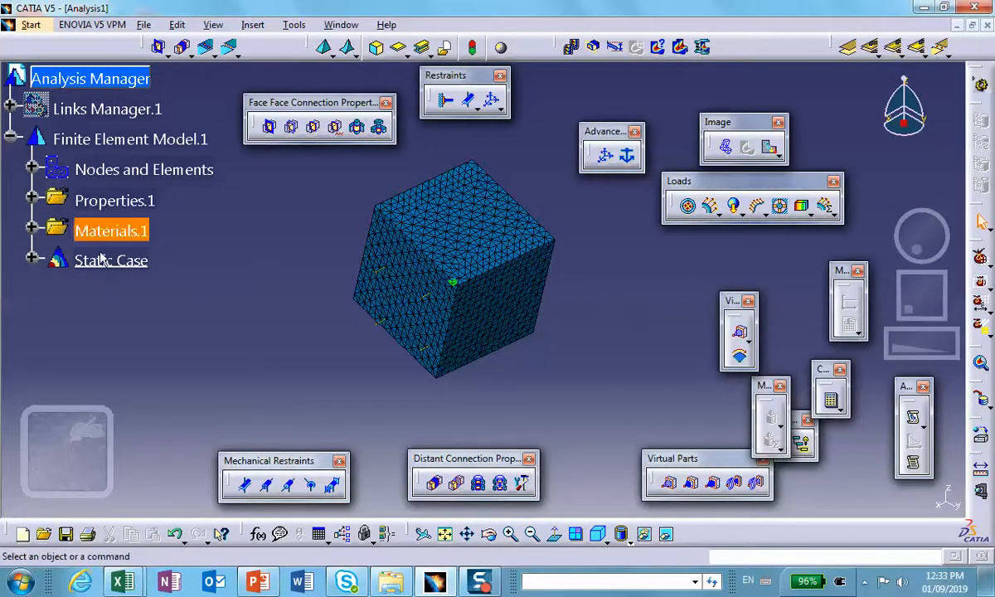
click(33, 261)
scroll(108, 306, down, 2)
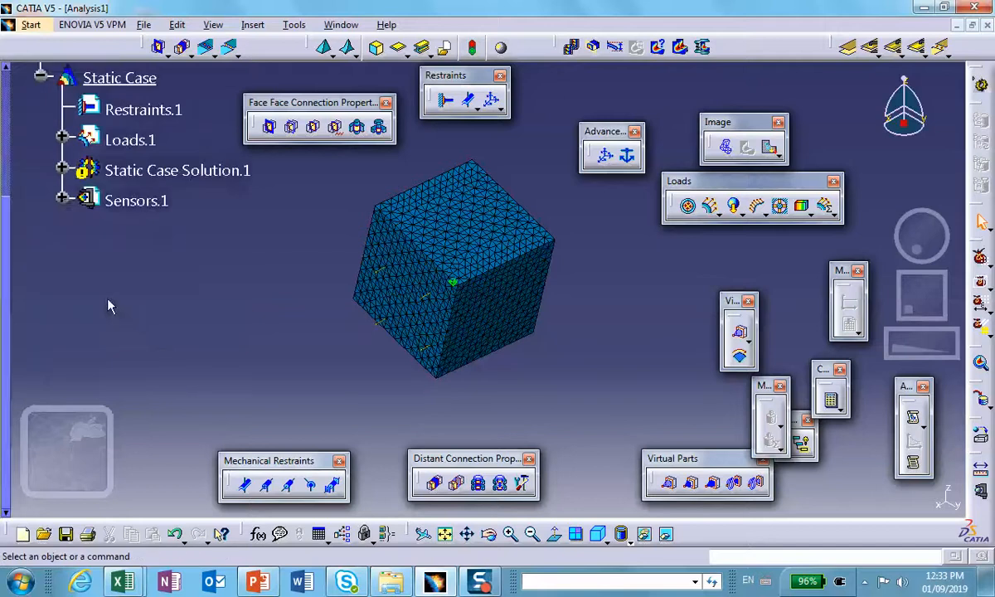
click(62, 168)
right_click(154, 200)
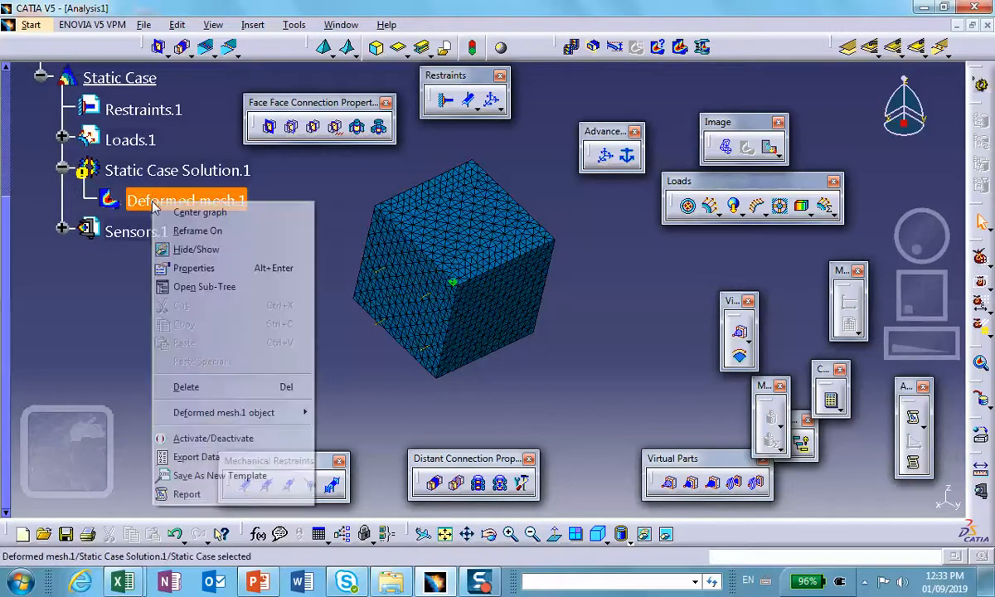
click(176, 441)
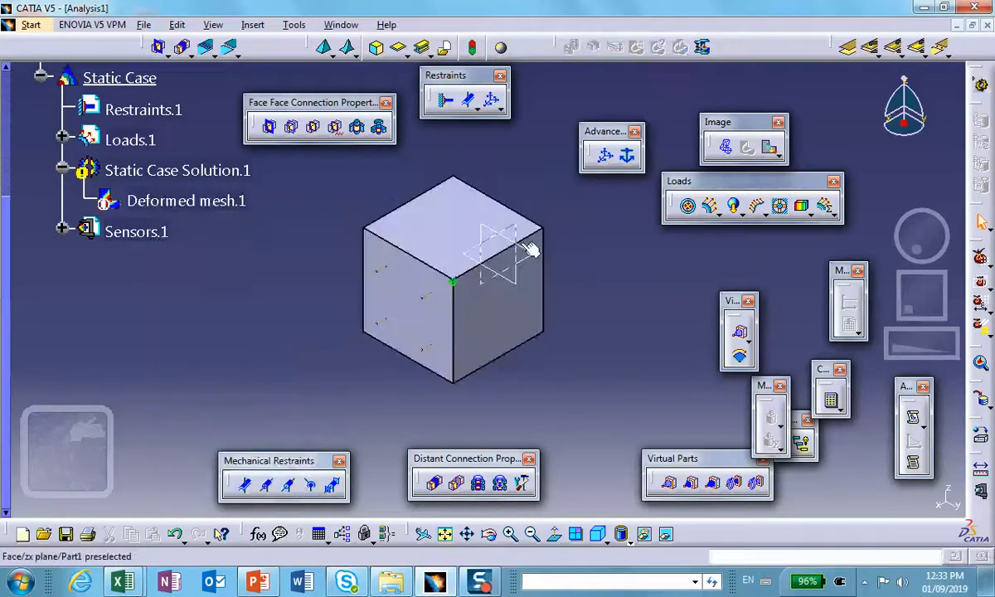
Add a user-defined restraint blocking Translations 1, 2 and 3 at a bottom corner vertex of the face opposite the pressure load.
middle_drag(644, 255, 636, 265)
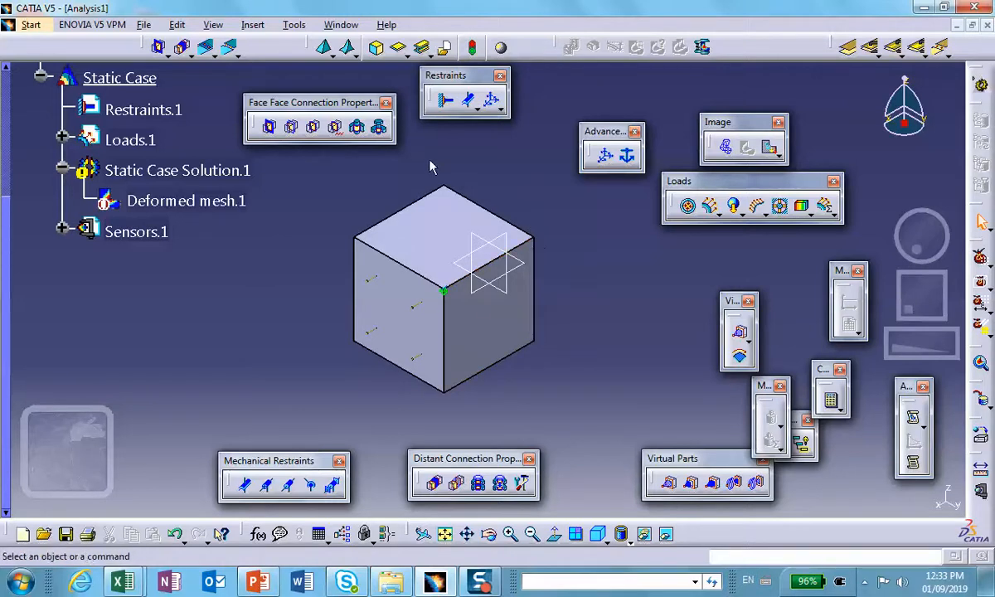
middle_drag(629, 360, 595, 337)
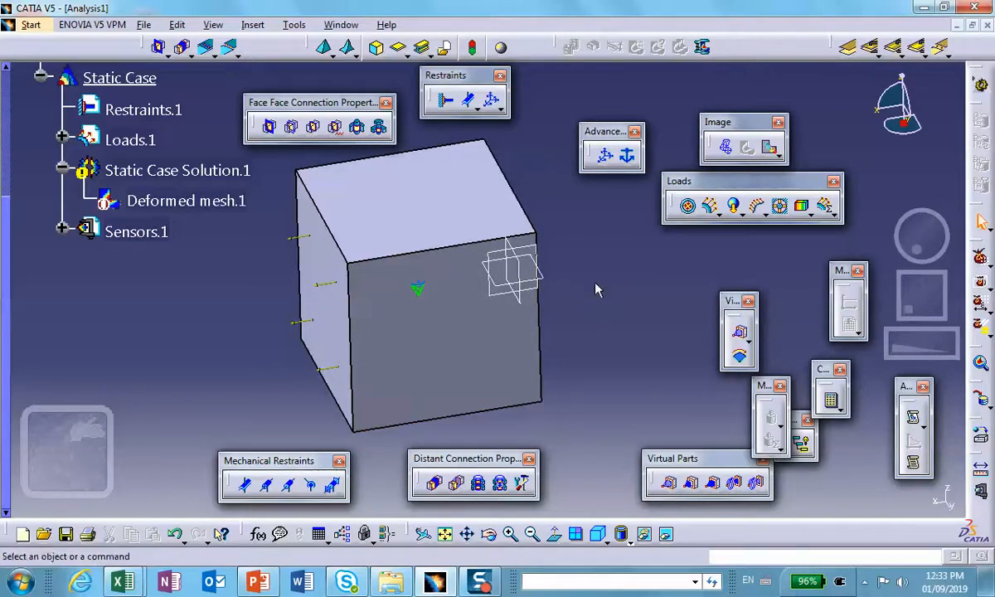
click(604, 155)
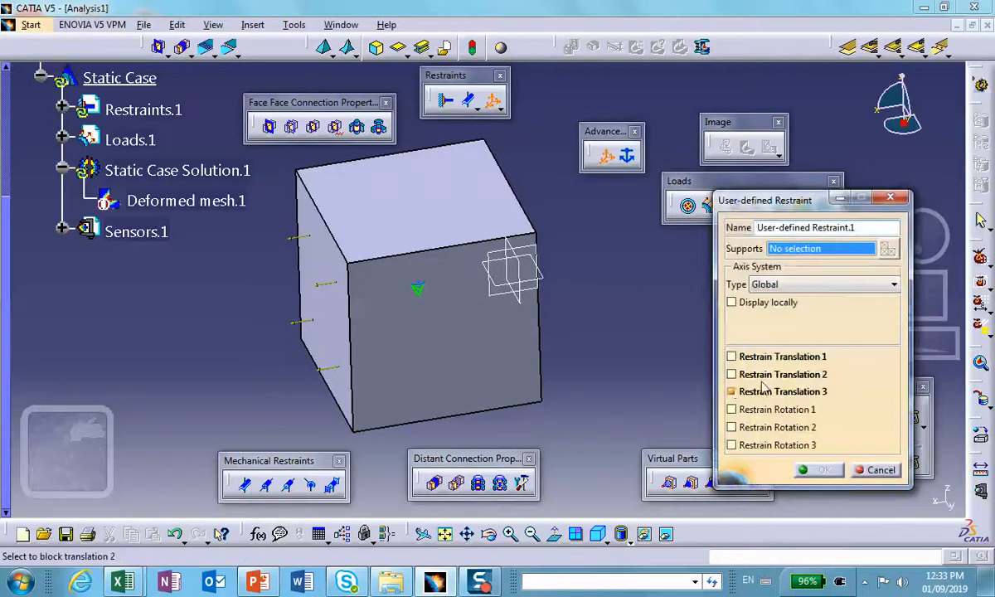
click(731, 374)
click(731, 357)
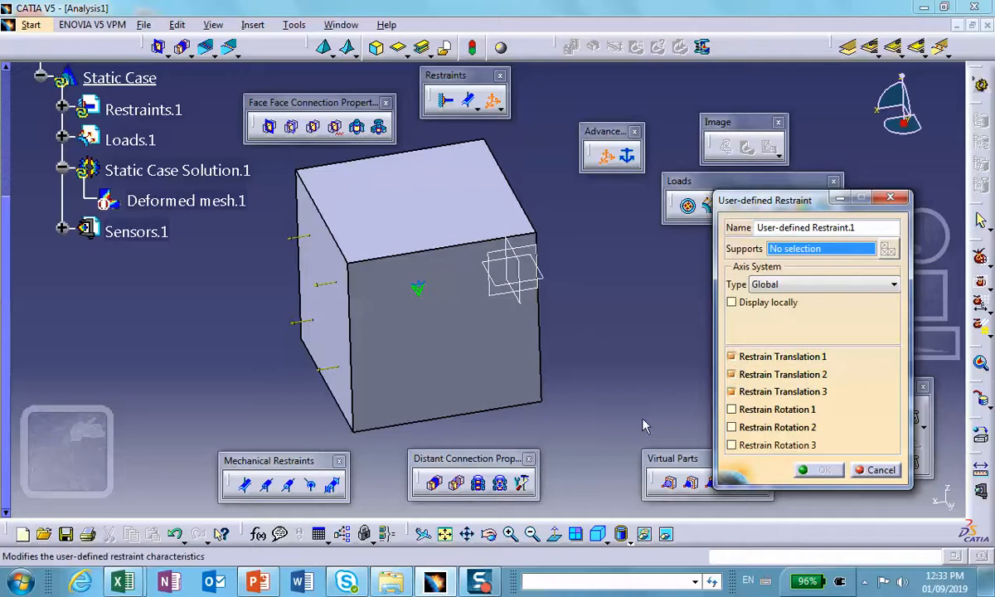
click(541, 404)
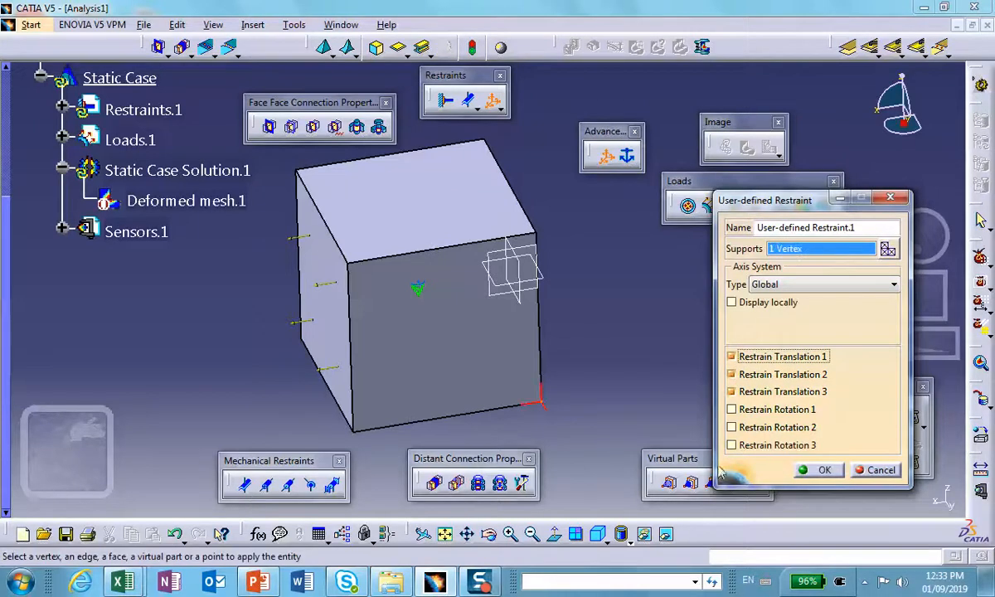
click(812, 472)
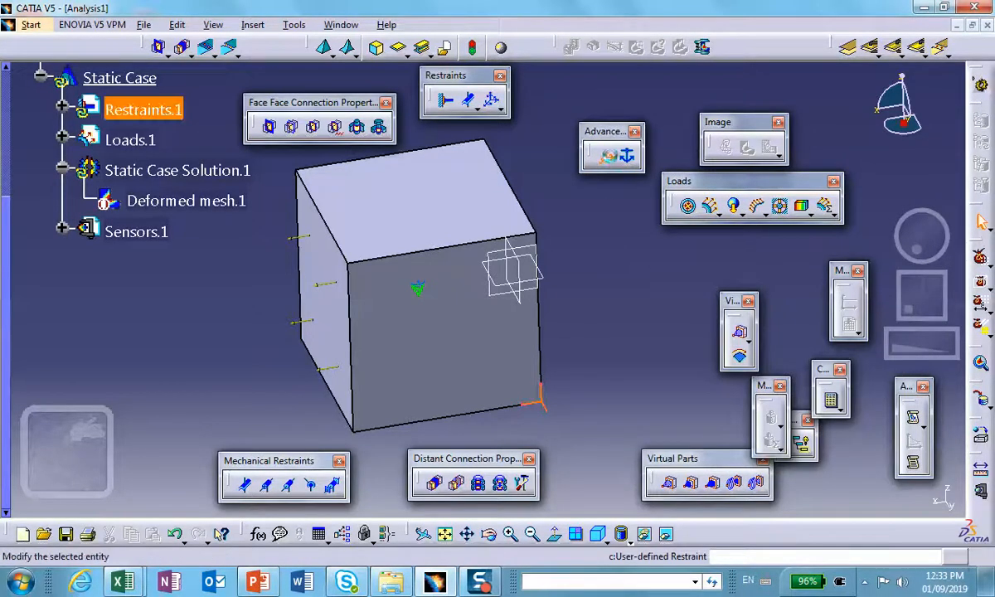
click(605, 155)
click(485, 142)
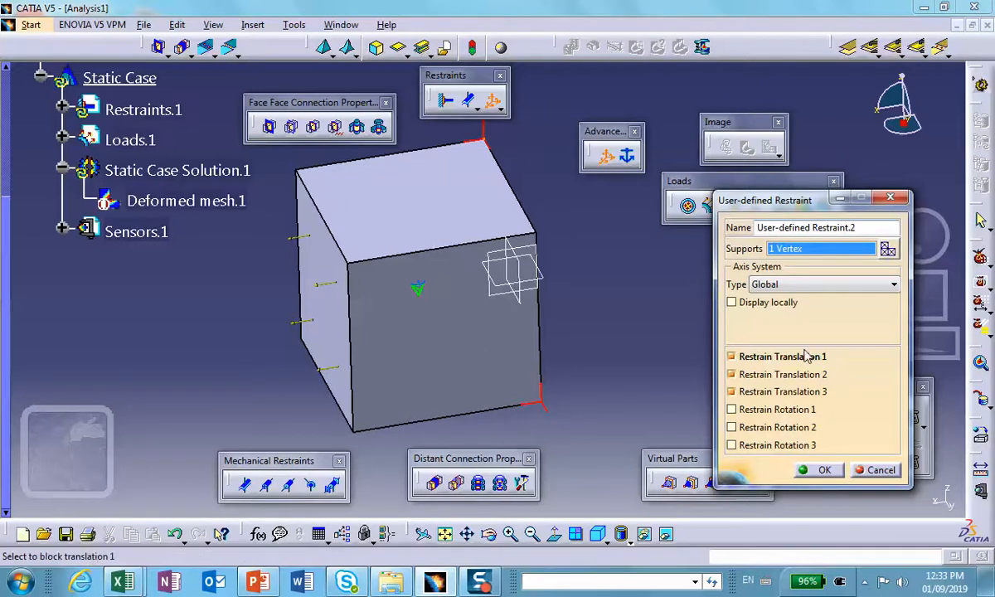
click(731, 375)
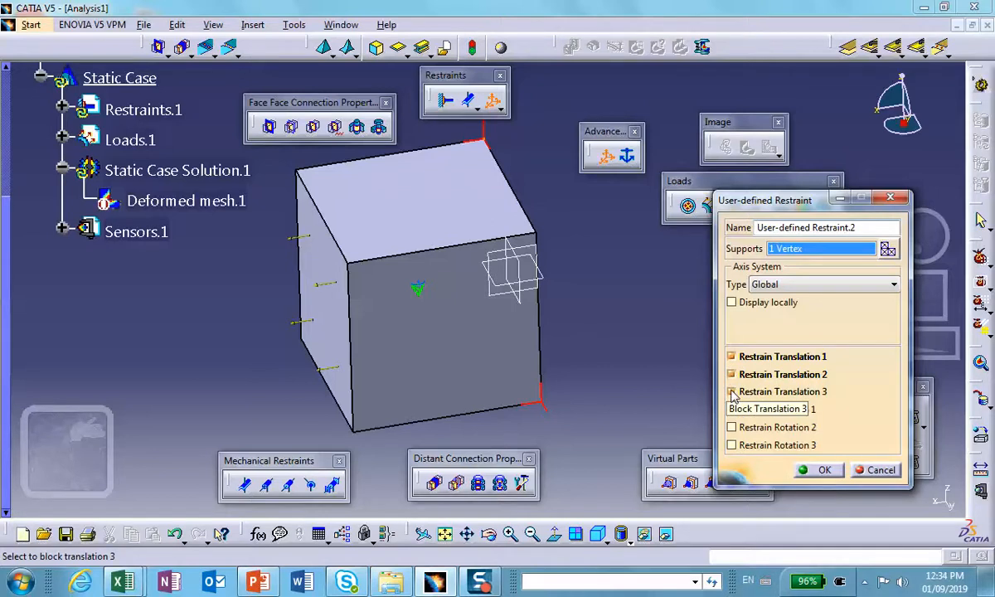
click(731, 391)
click(731, 375)
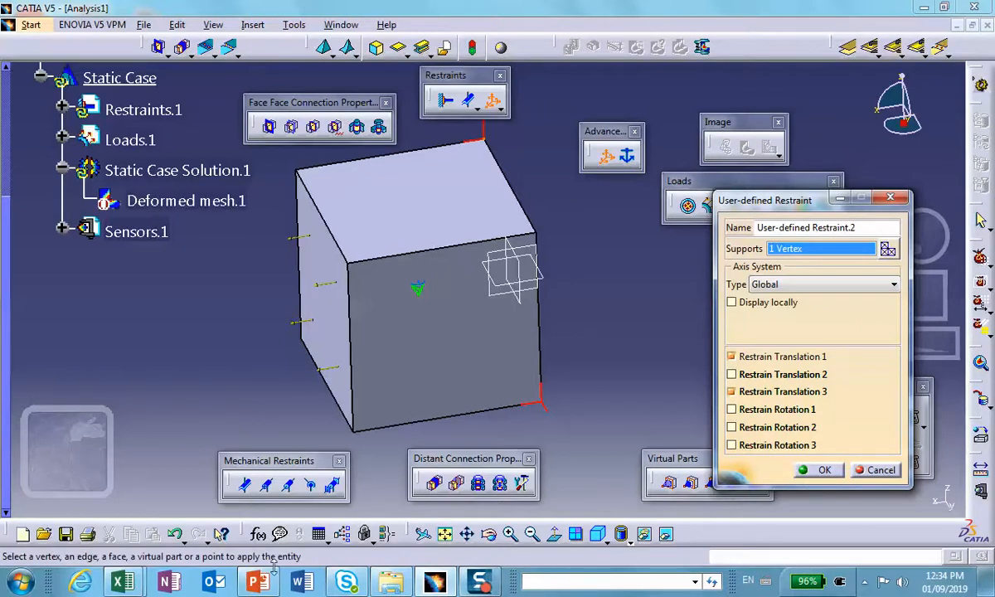
click(249, 582)
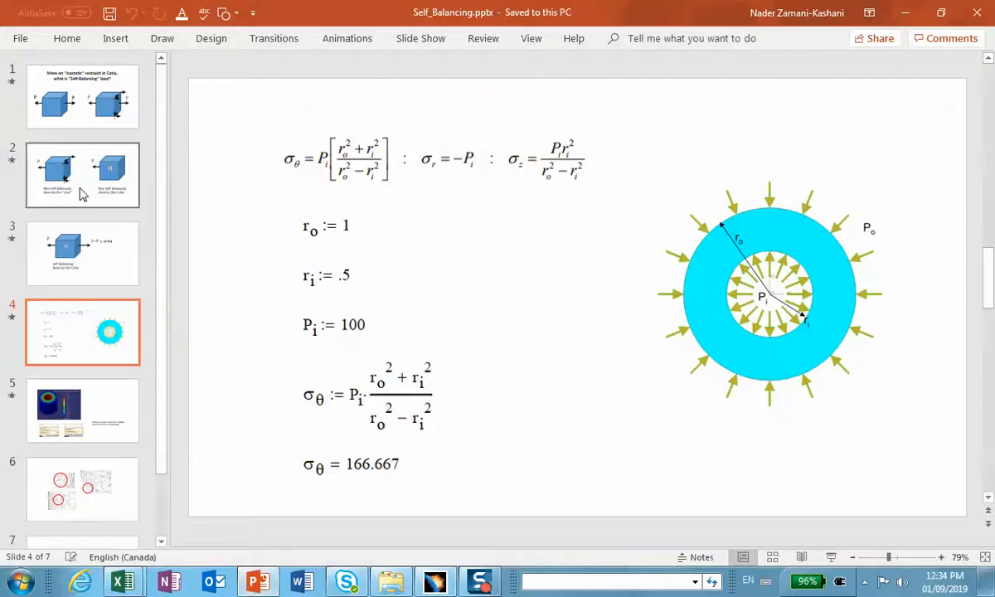
click(81, 194)
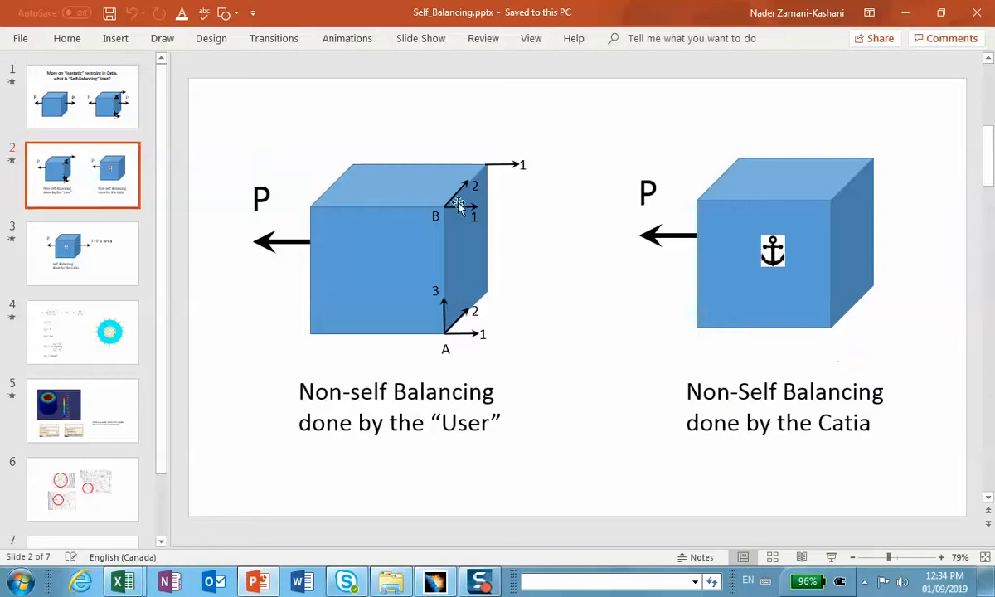
click(905, 13)
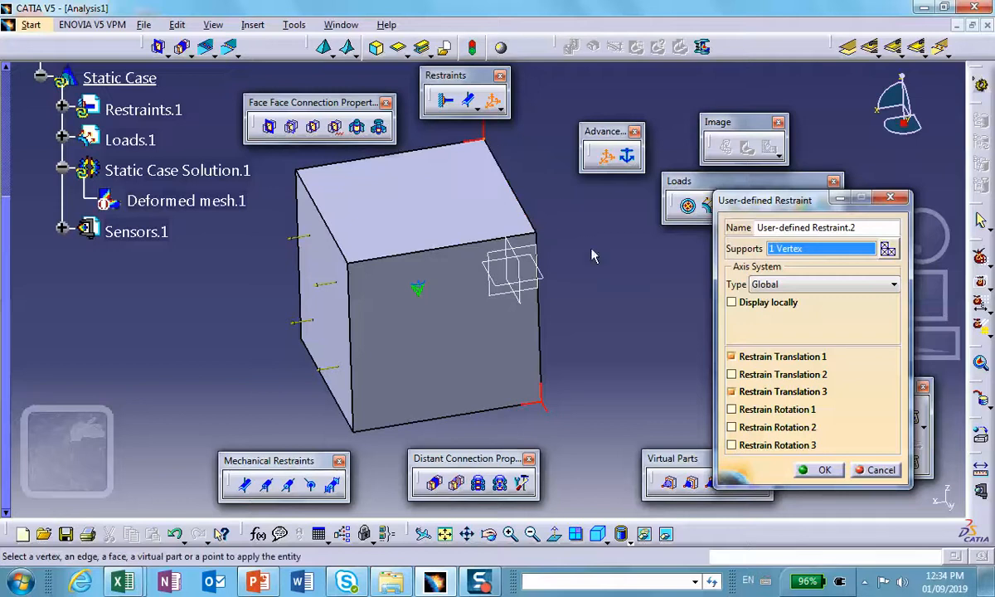
middle_drag(557, 248, 561, 402)
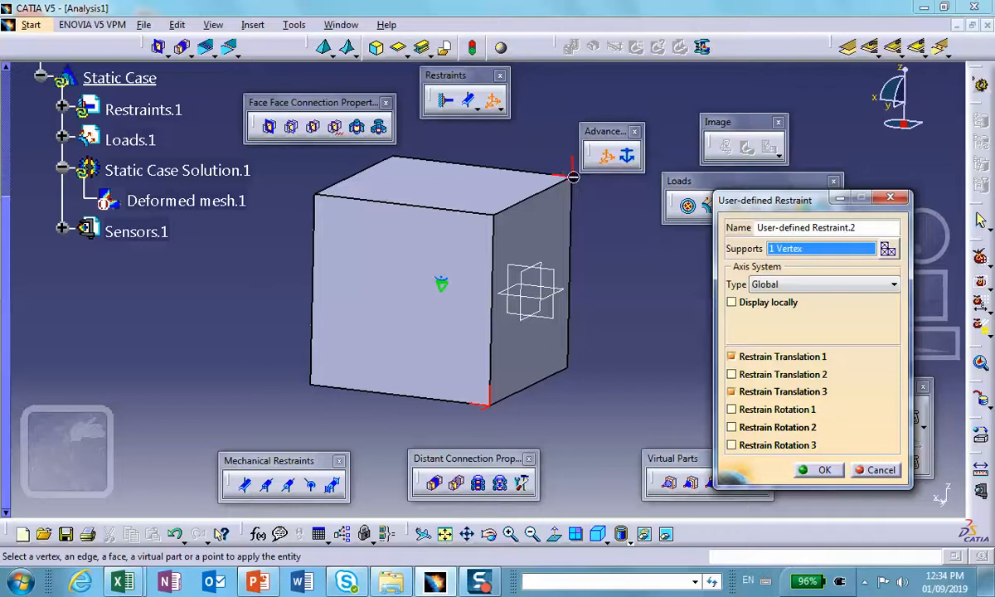
click(886, 476)
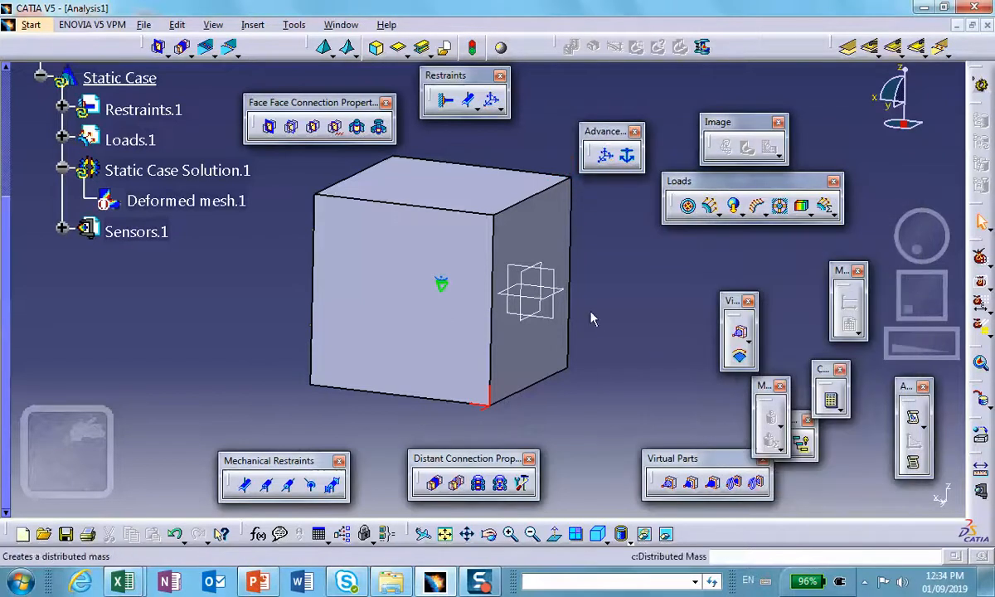
Add a second user-defined restraint at the other bottom vertex of the face opposite the load, blocking only Translations 1 and 3.
click(606, 155)
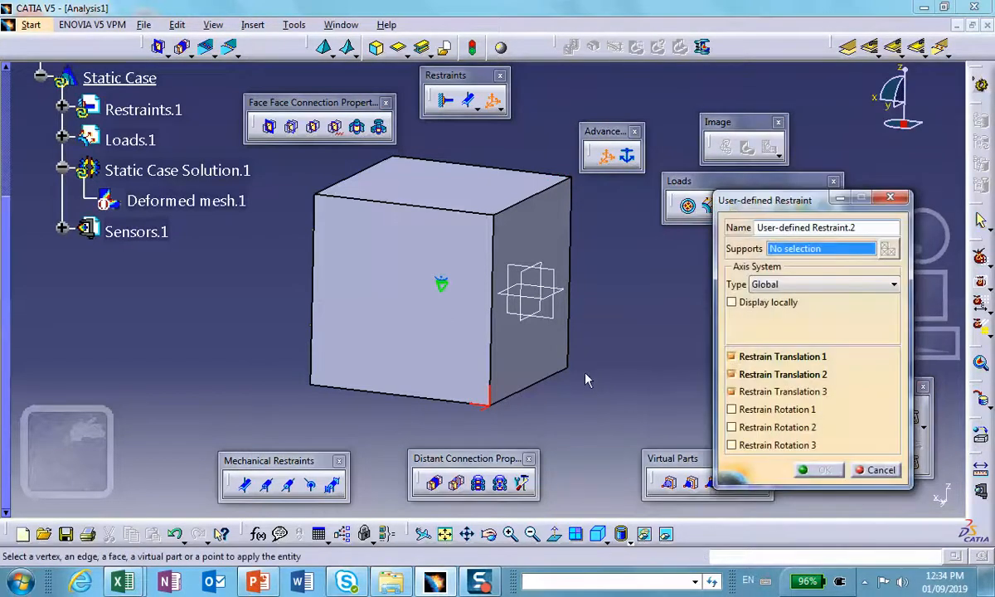
click(570, 370)
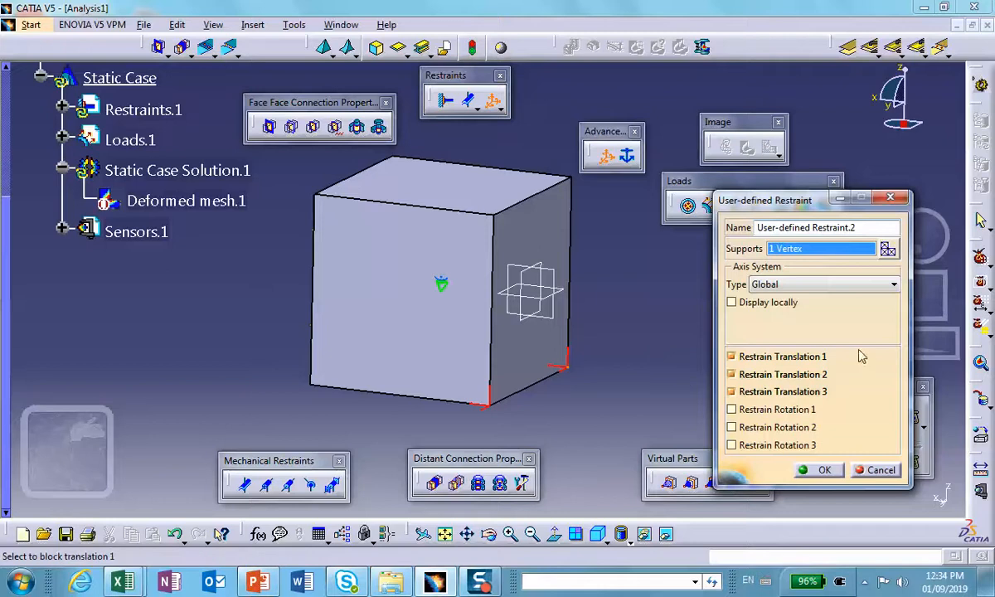
middle_drag(628, 409, 609, 377)
click(731, 374)
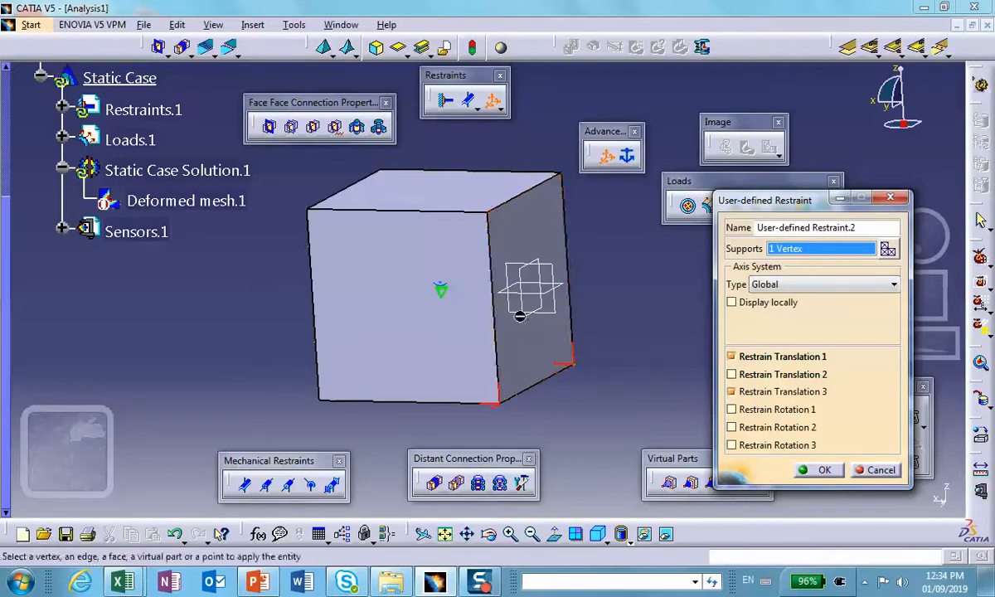
click(731, 375)
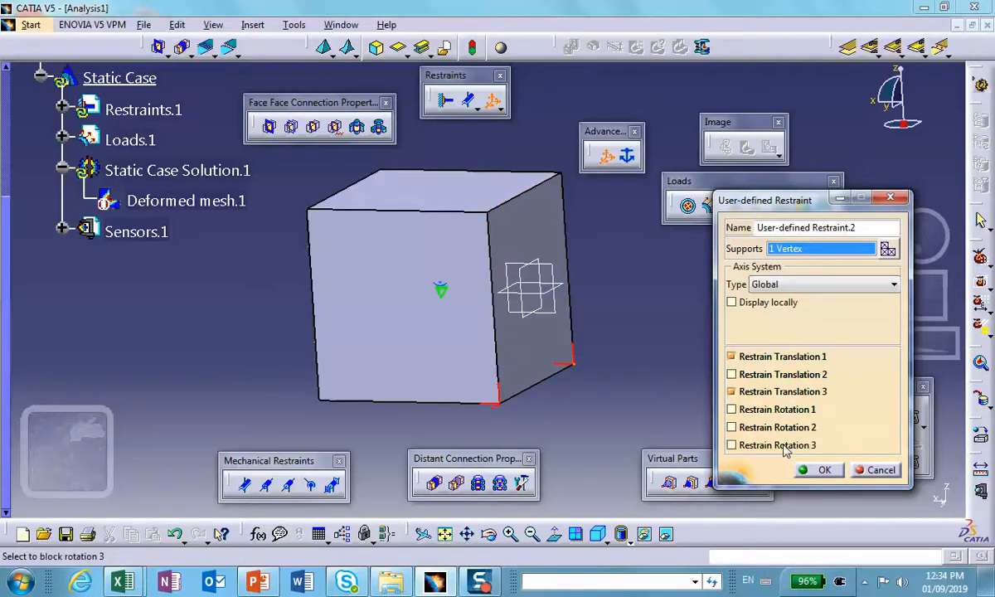
click(823, 469)
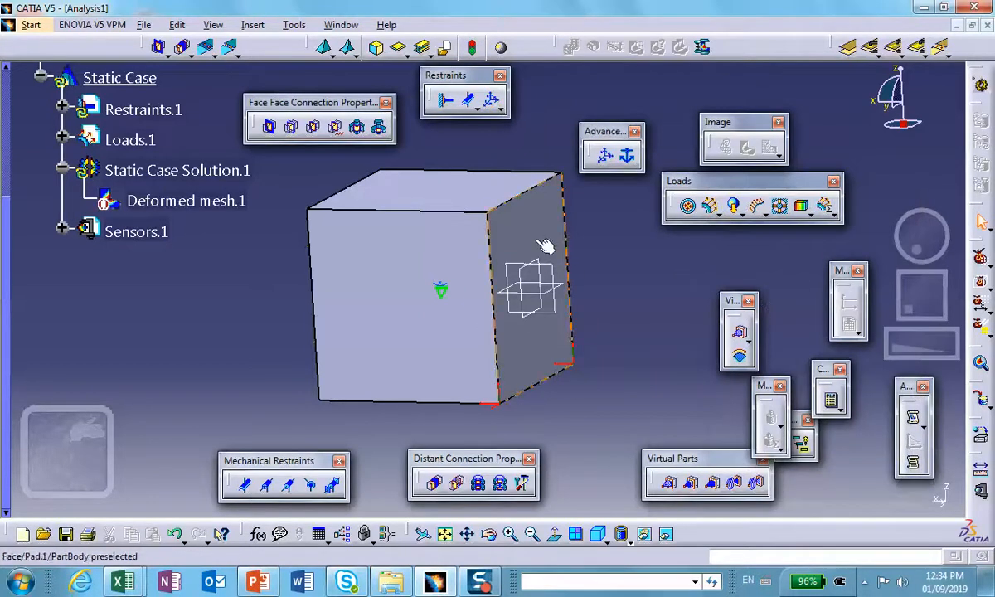
Add a third user-defined restraint at the top vertex directly above the second restraint, blocking only Translation 1.
click(605, 155)
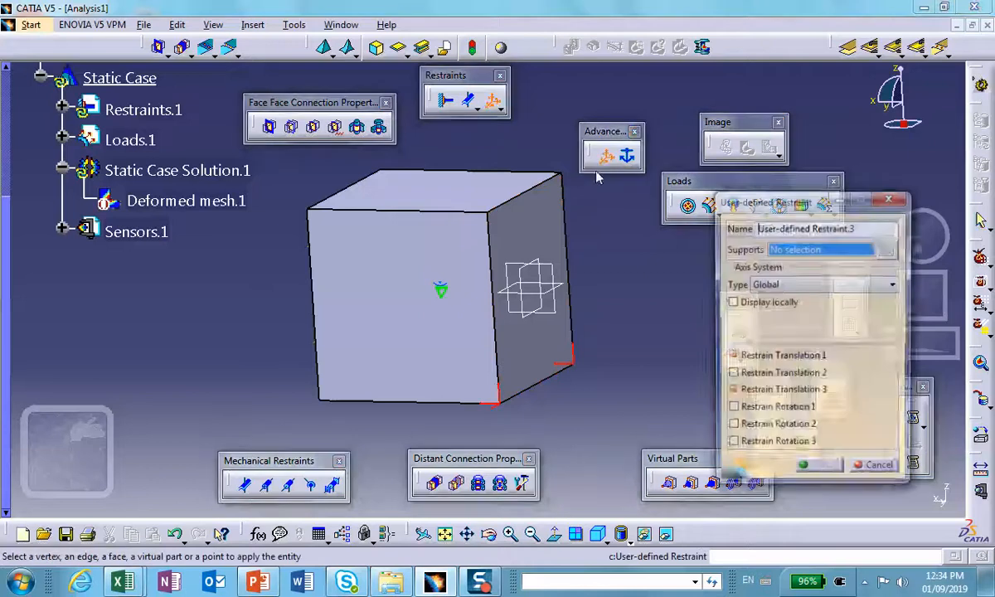
click(561, 174)
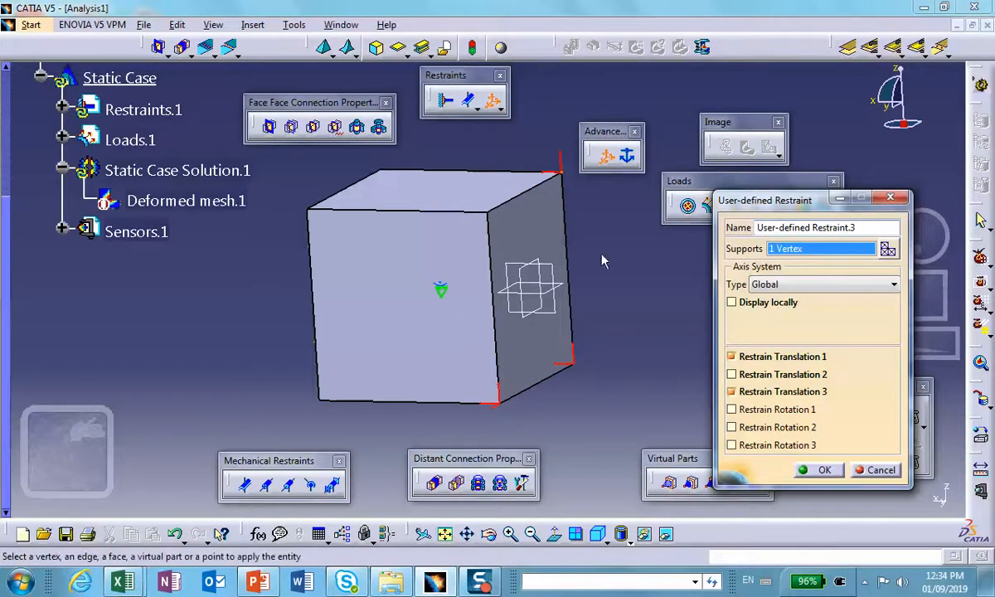
click(731, 392)
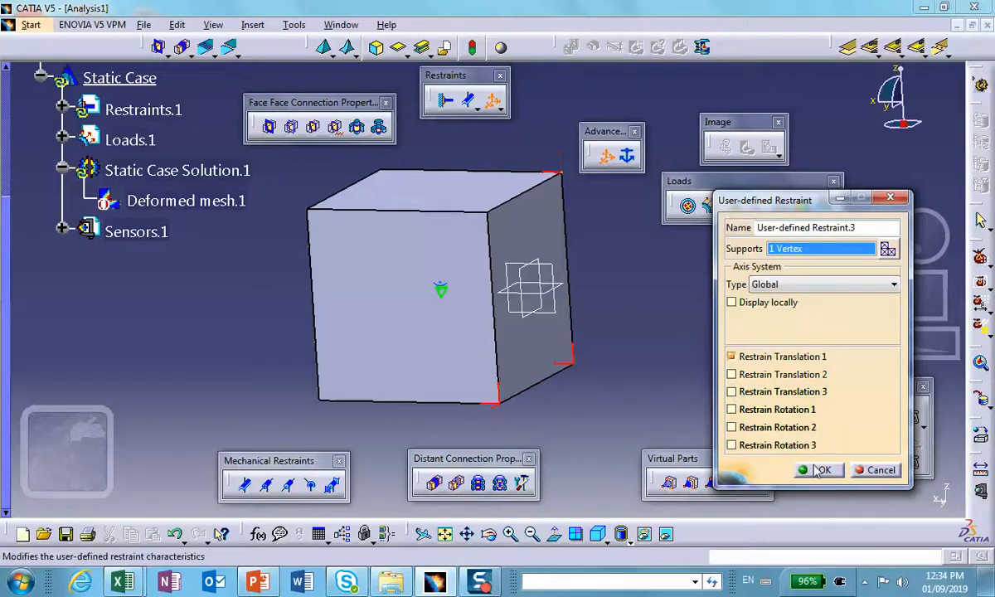
click(819, 469)
middle_drag(602, 356, 678, 289)
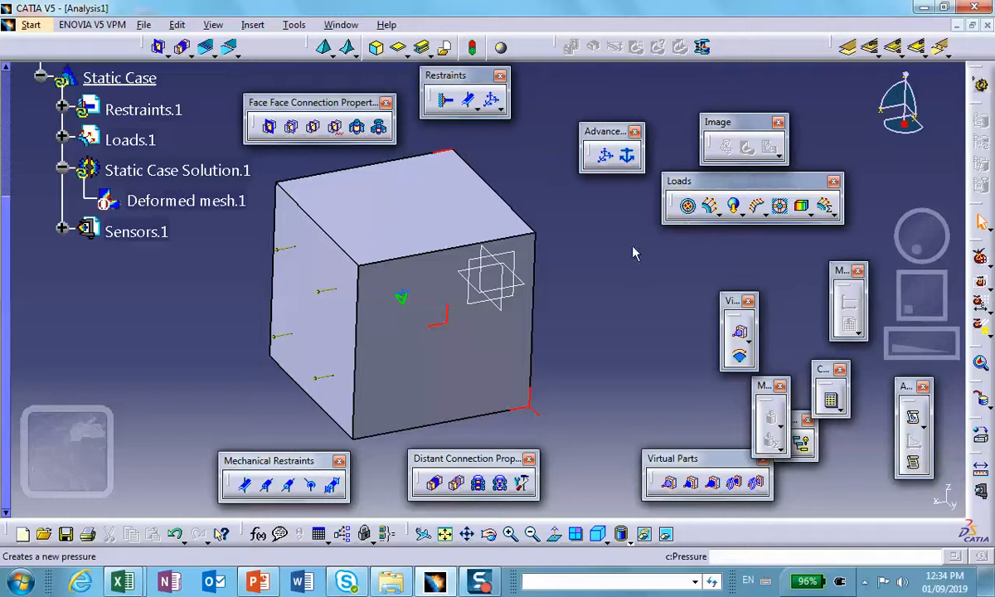
click(690, 207)
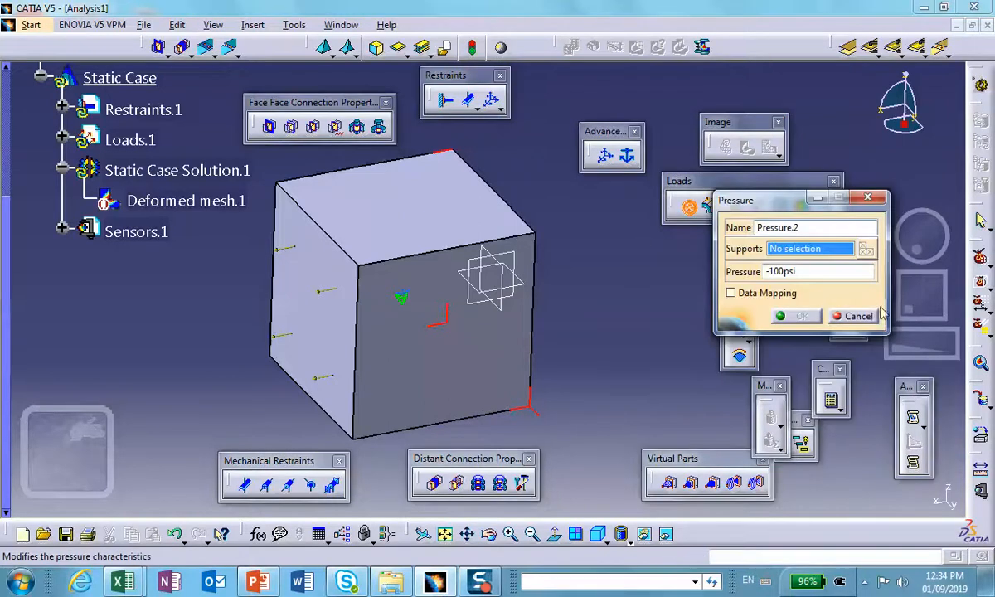
click(856, 316)
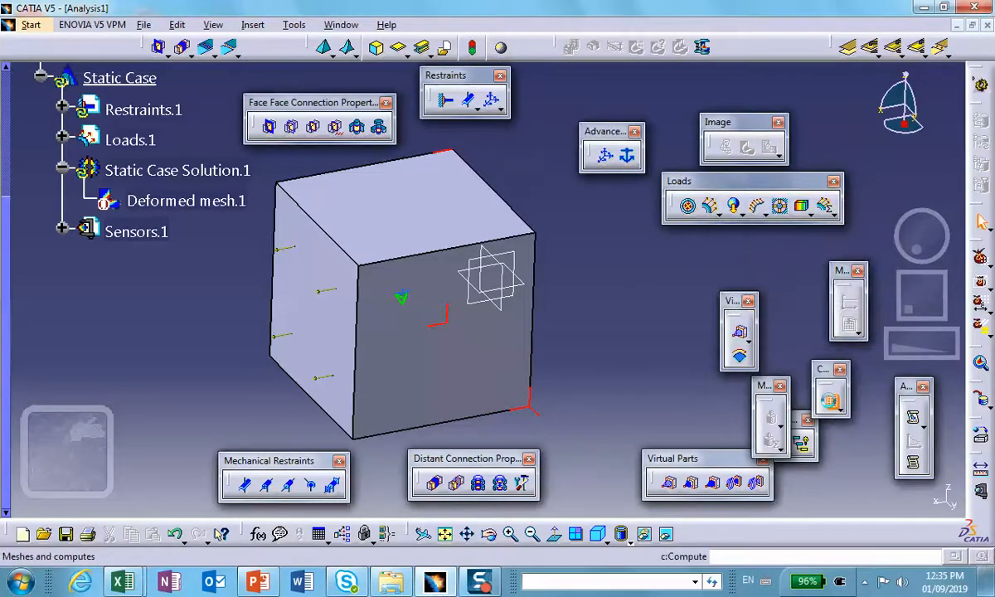
Compute all of the restrained analysis and accept the computation resources estimate.
click(832, 402)
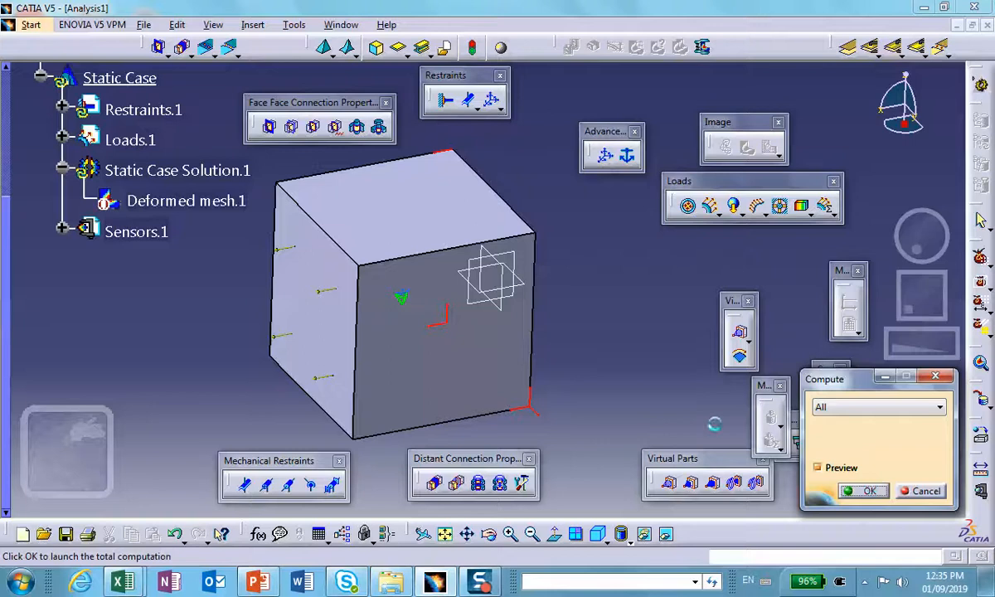
click(862, 490)
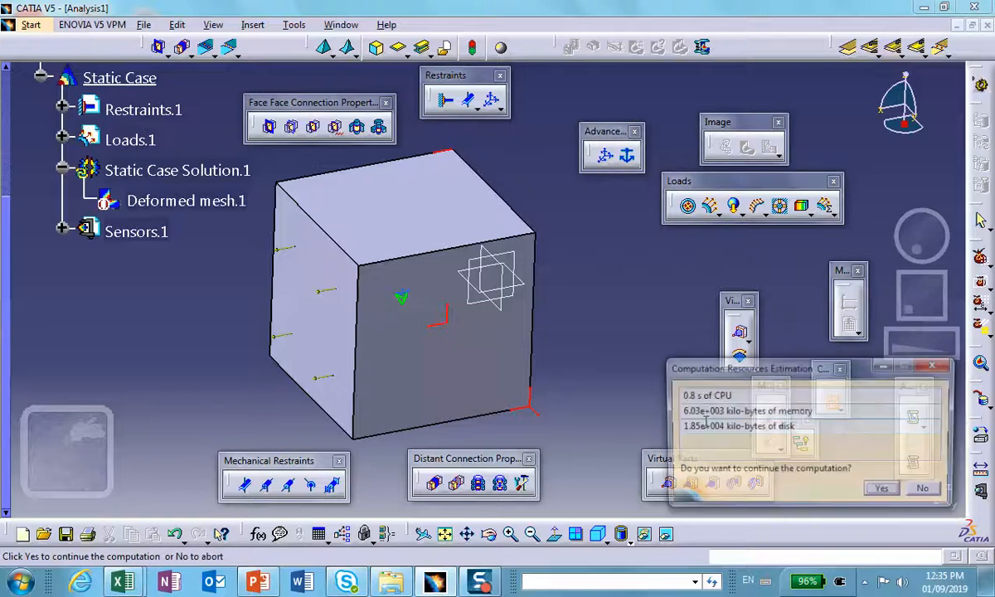
click(894, 492)
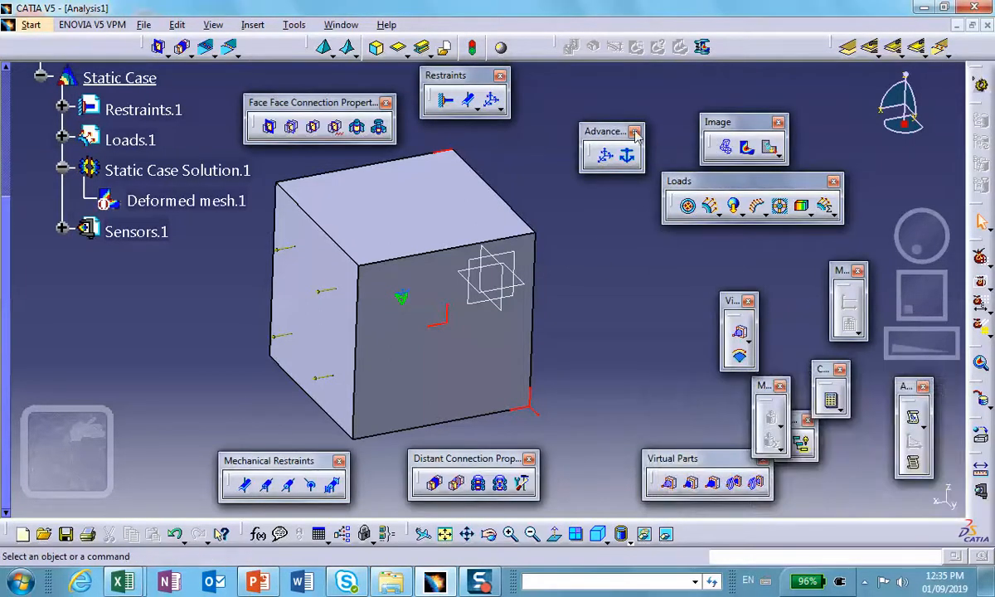
Display the Von Mises stress image on the deformed cube and accept its scaling factor for the deformation amplification.
click(746, 149)
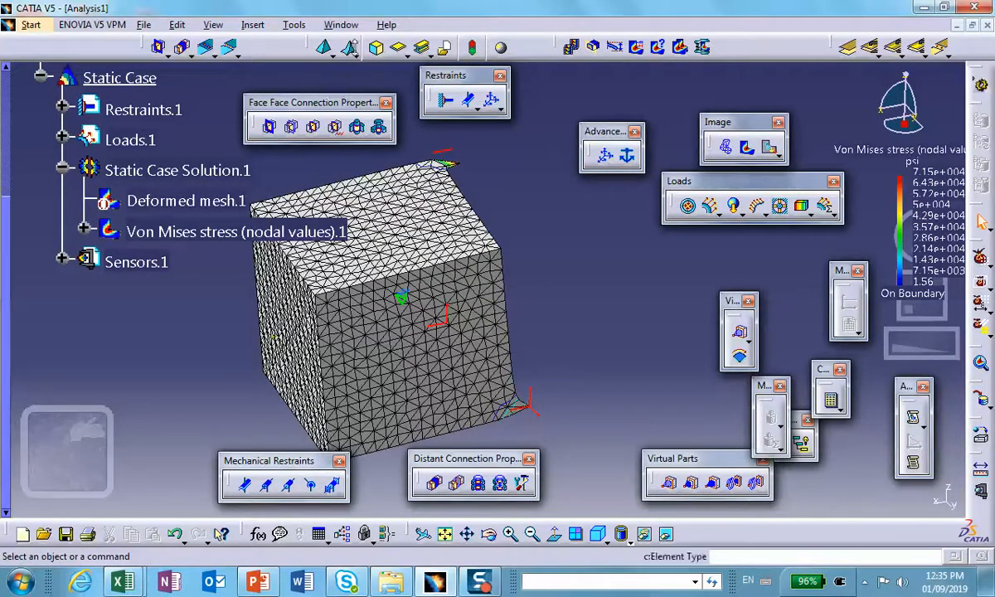
click(618, 47)
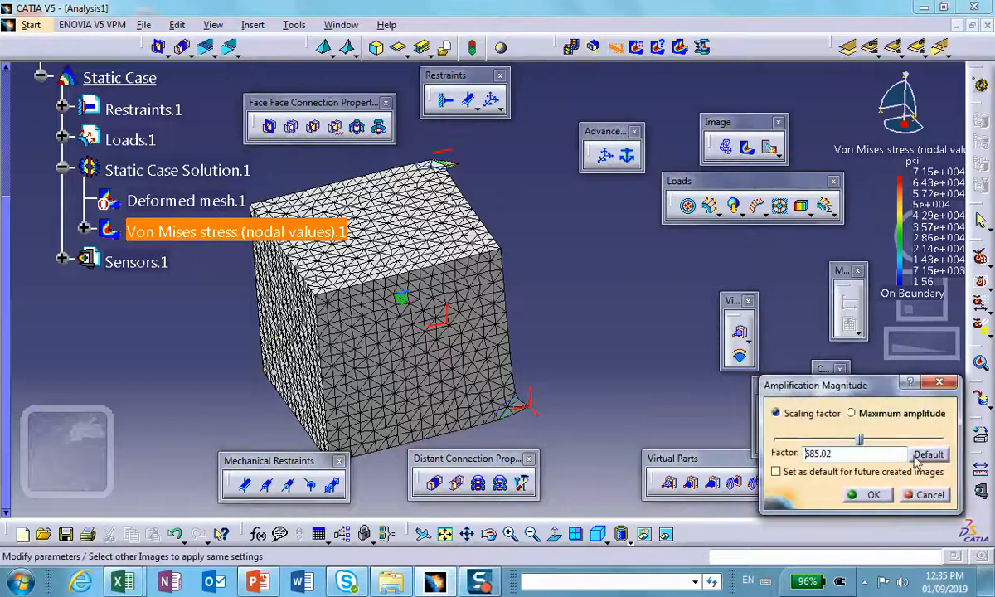
click(873, 495)
middle_drag(517, 364, 443, 237)
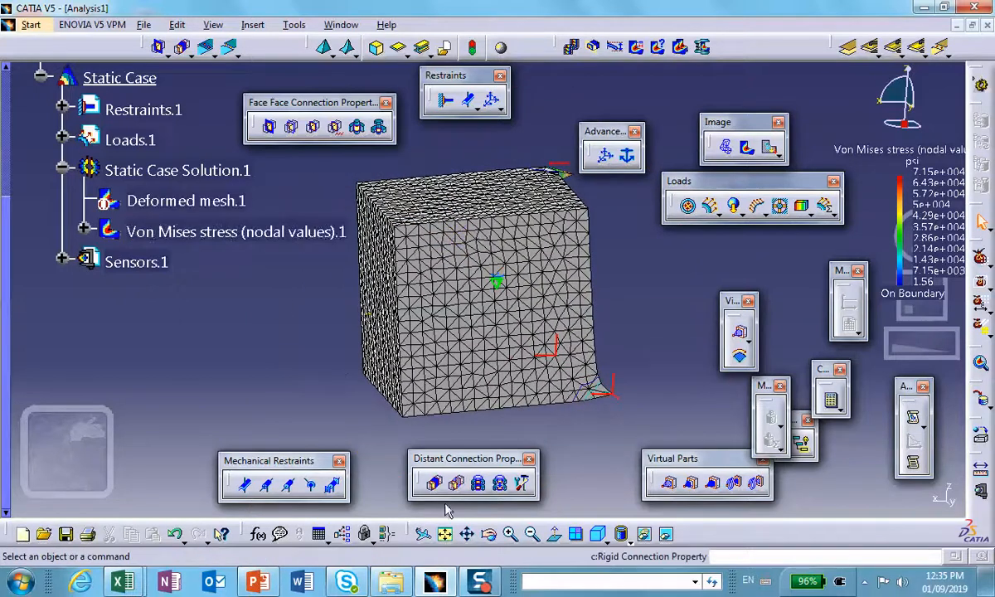
Switch the model's rendering style to Shading with Material.
click(627, 541)
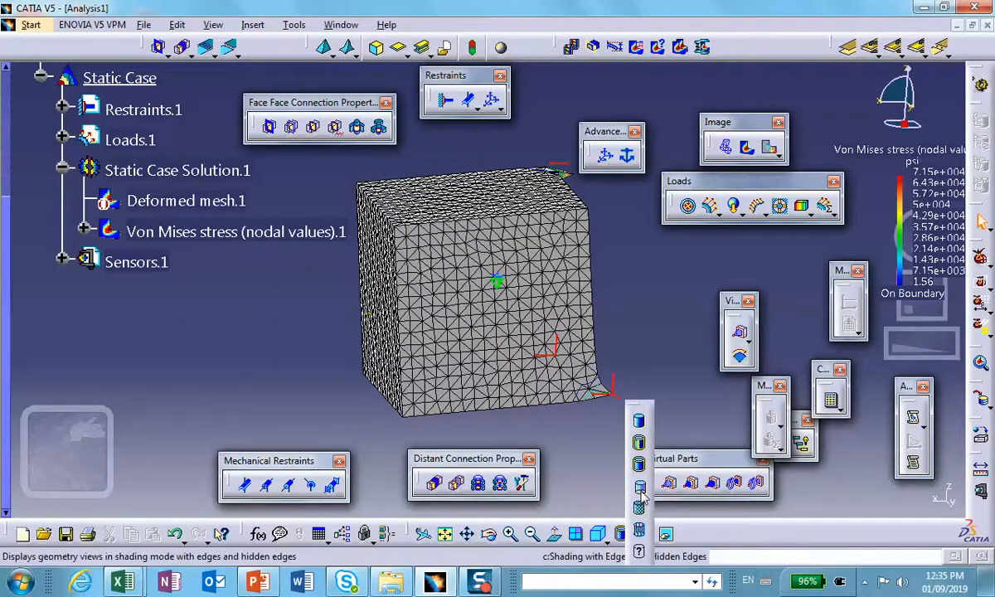
click(638, 509)
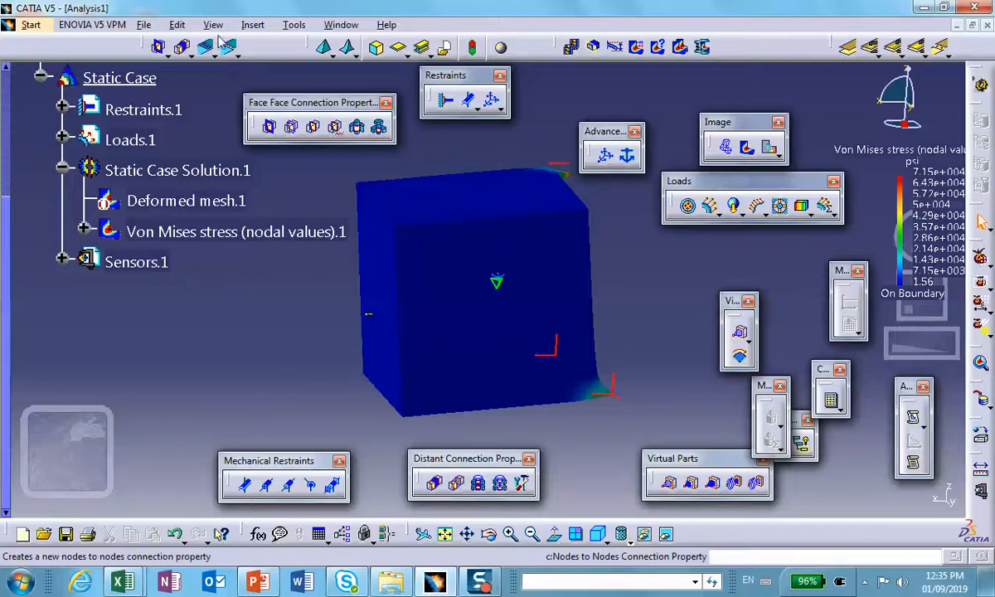
Animate the deformed Von Mises stress image, close the animation, and examine the stress at the restrained corners from several sides.
click(572, 46)
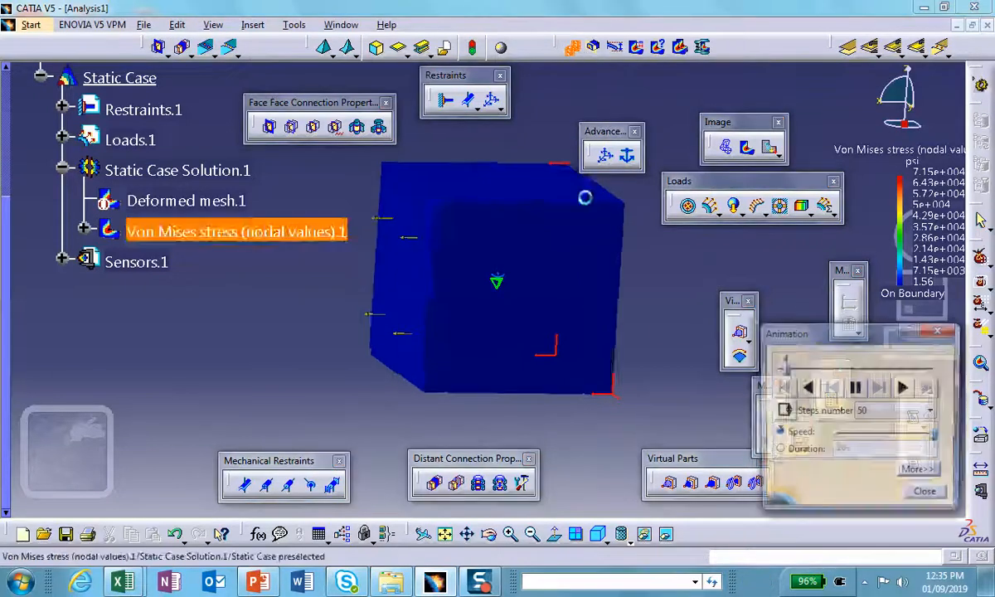
middle_drag(573, 333, 529, 330)
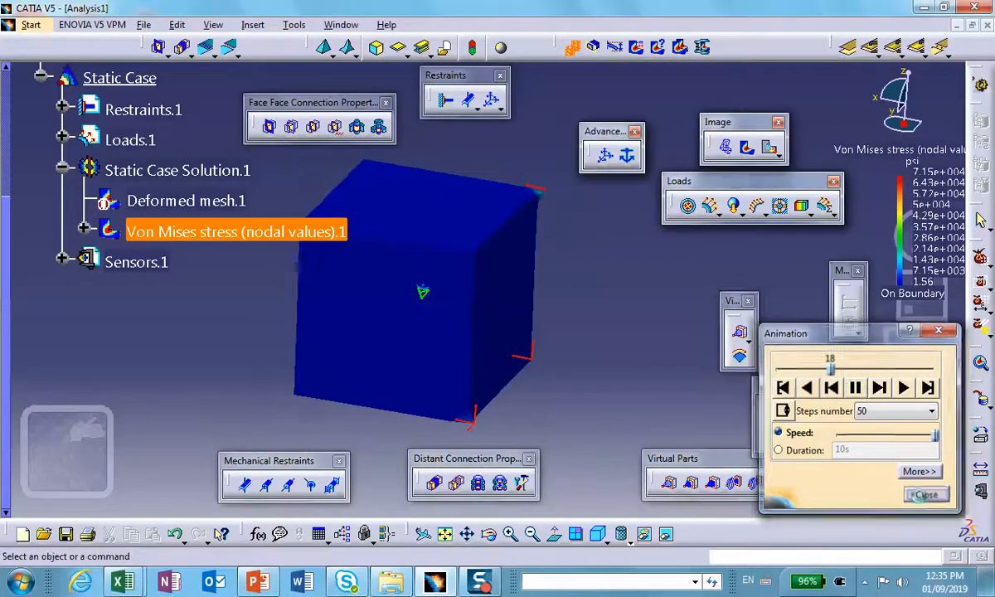
click(927, 494)
middle_drag(656, 424, 654, 336)
mouse_move(622, 387)
middle_down()
mouse_move(611, 350)
mouse_move(612, 388)
middle_up()
middle_drag(535, 284, 655, 315)
middle_drag(413, 310, 189, 302)
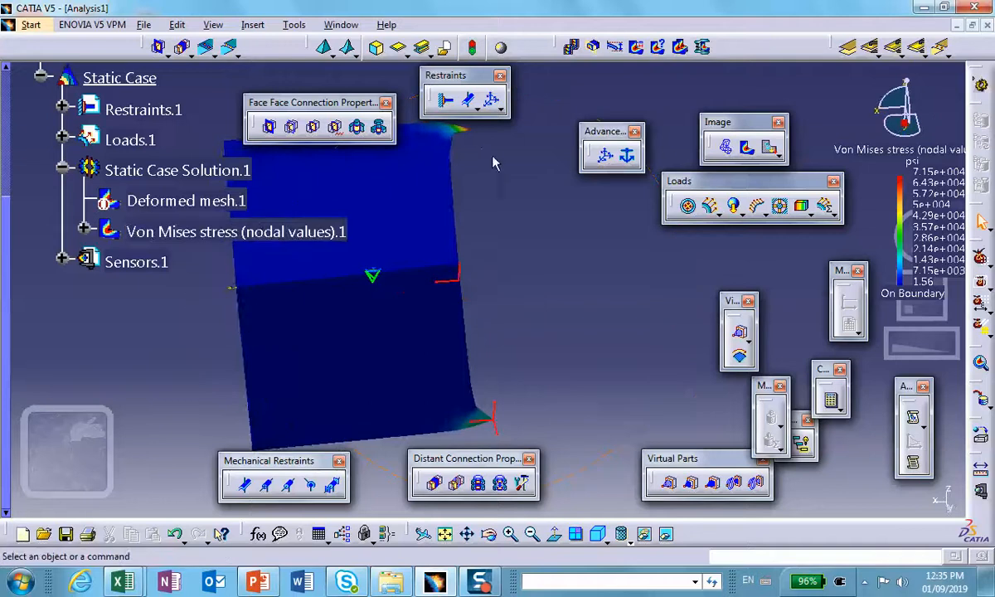
middle_drag(512, 341, 558, 356)
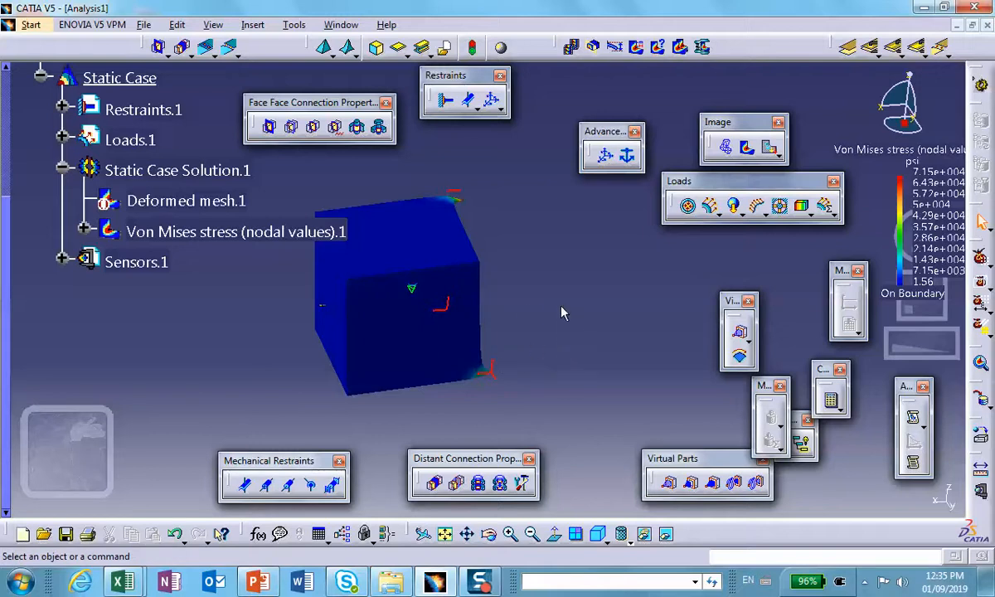
Delete all three user-defined restraints from the static case's restraint set.
click(61, 108)
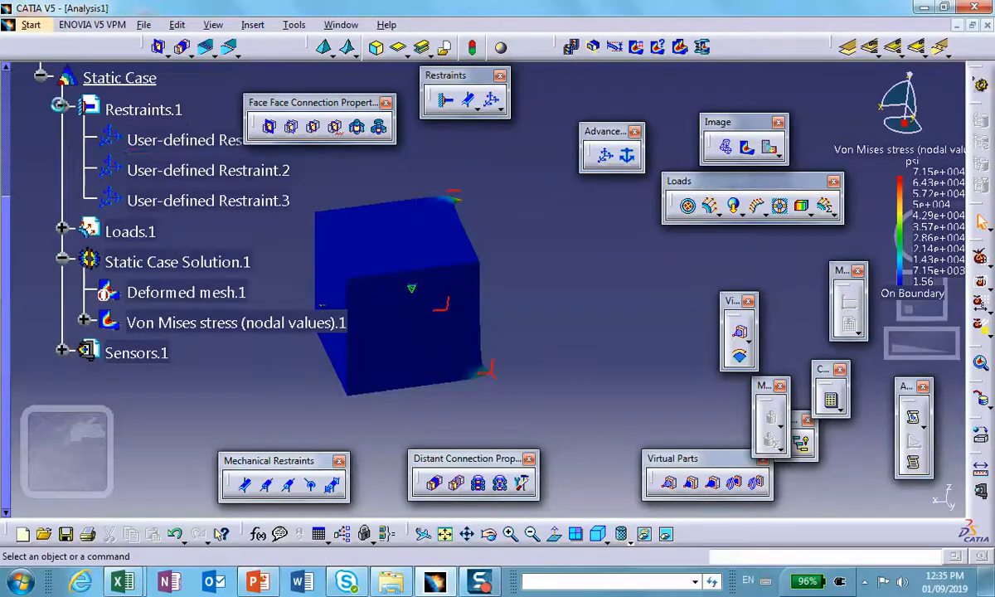
right_click(170, 140)
click(203, 324)
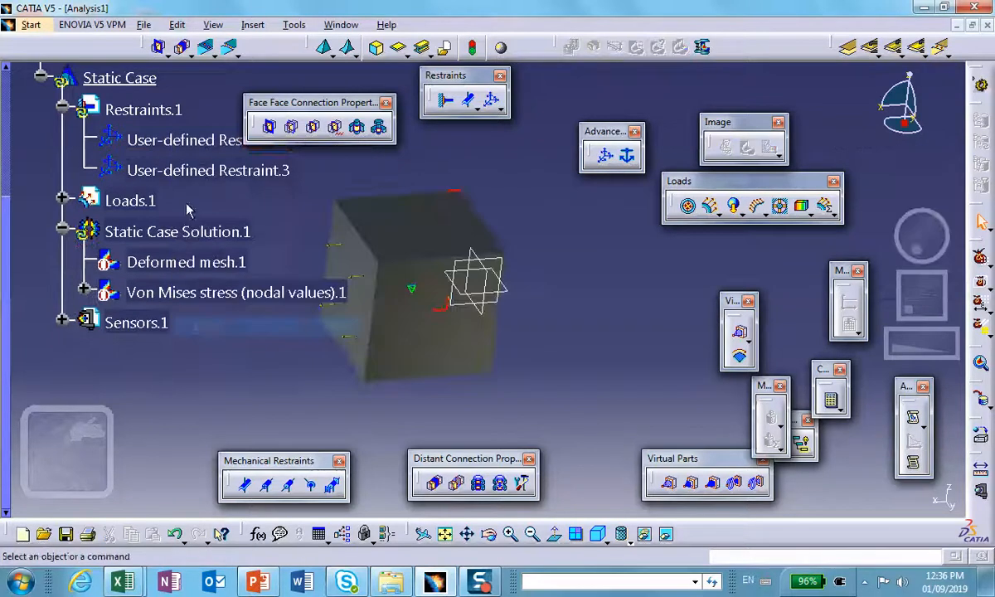
right_click(211, 146)
click(228, 324)
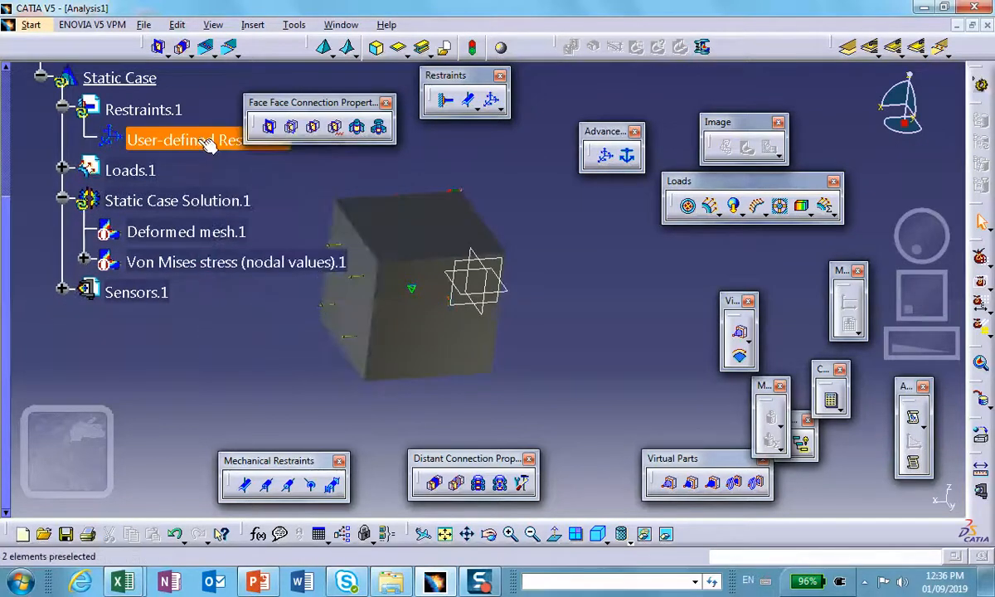
right_click(197, 139)
click(237, 324)
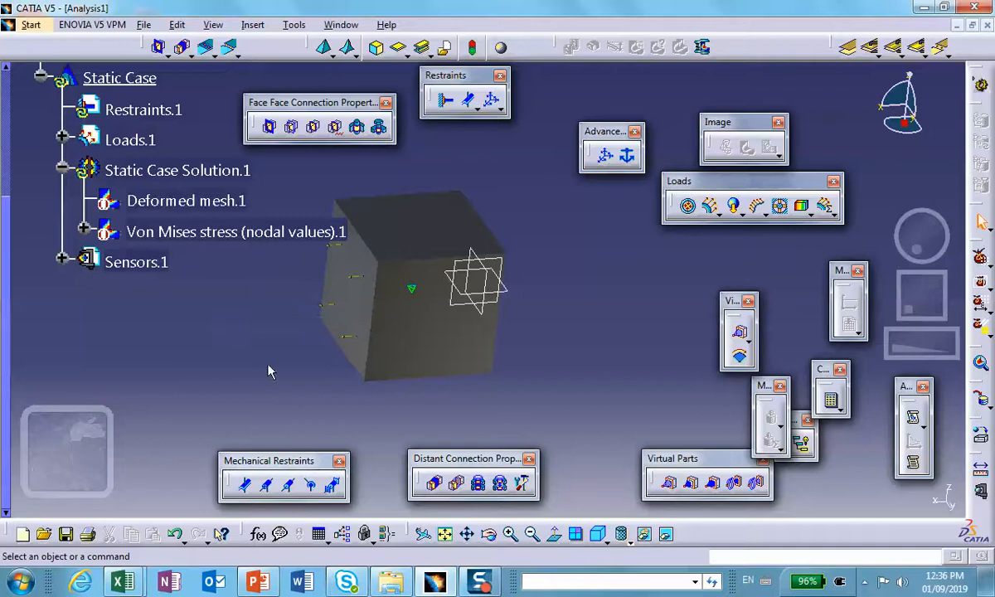
Add an isostatic restraint to the static case and accept its default name.
middle_drag(212, 338, 200, 357)
middle_drag(401, 399, 460, 400)
middle_drag(216, 337, 213, 349)
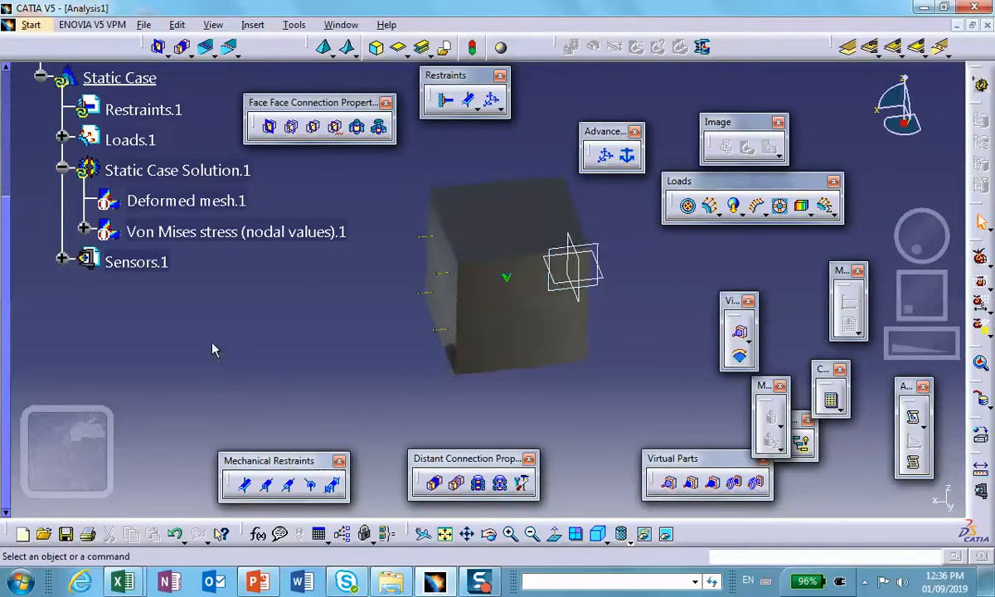
click(628, 156)
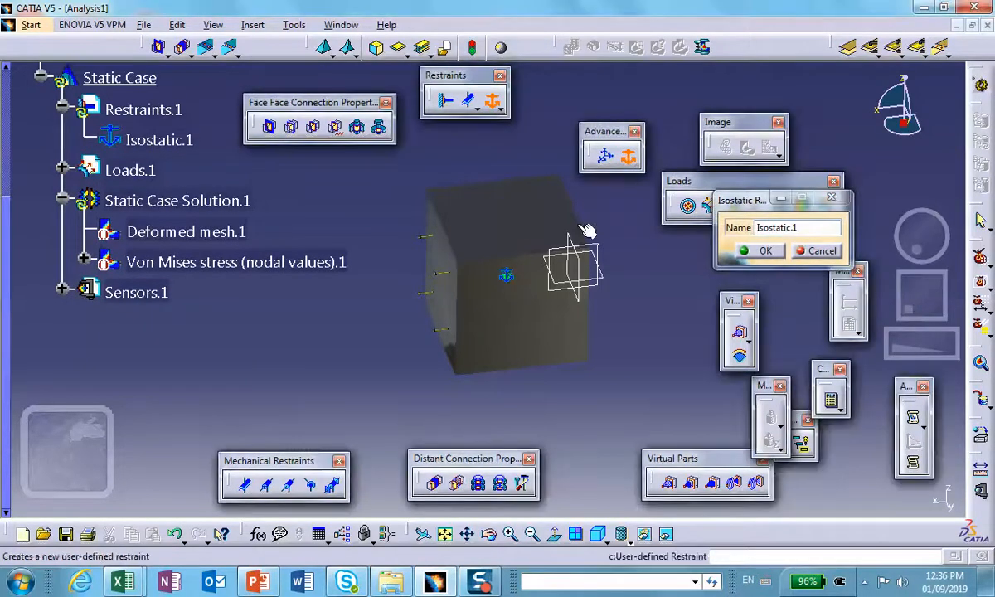
click(765, 250)
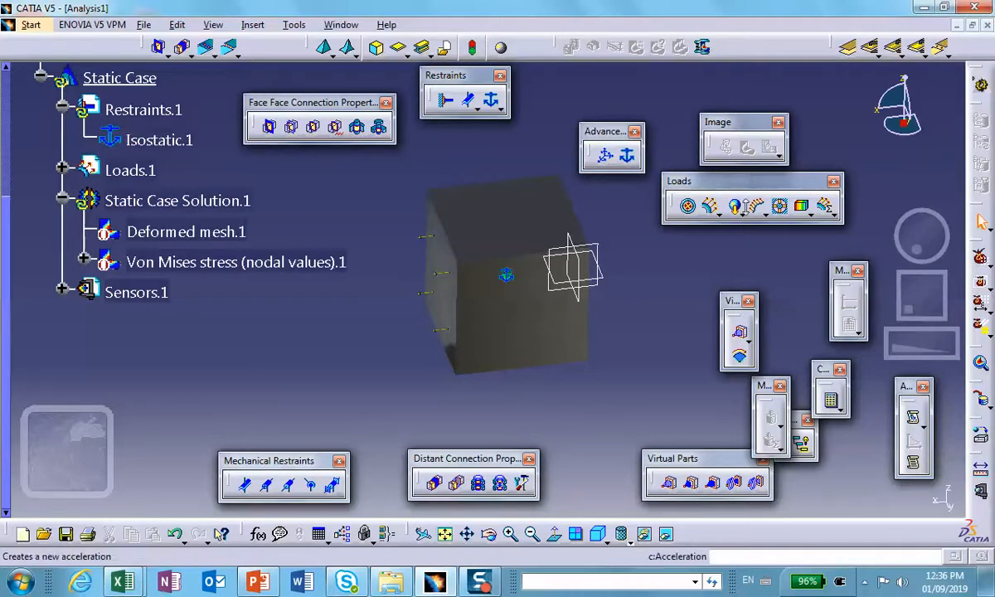
Compute the analysis with the isostatic restraint and activate the Von Mises stress image.
click(832, 401)
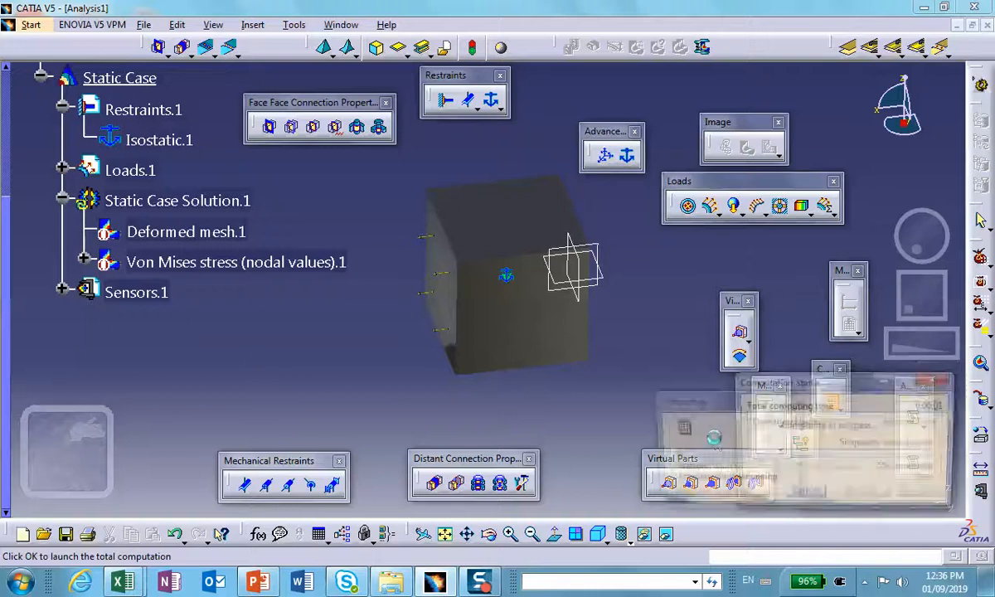
click(896, 493)
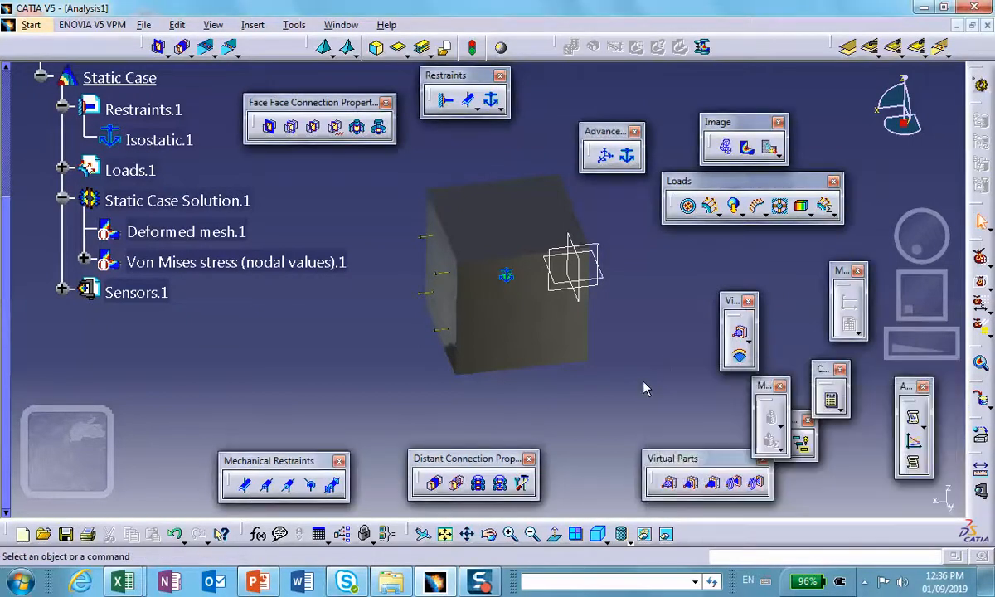
right_click(156, 260)
click(208, 497)
Examine the Von Mises stress around the cube's corners and faces with the isostatic restraint applied.
middle_drag(498, 390, 400, 253)
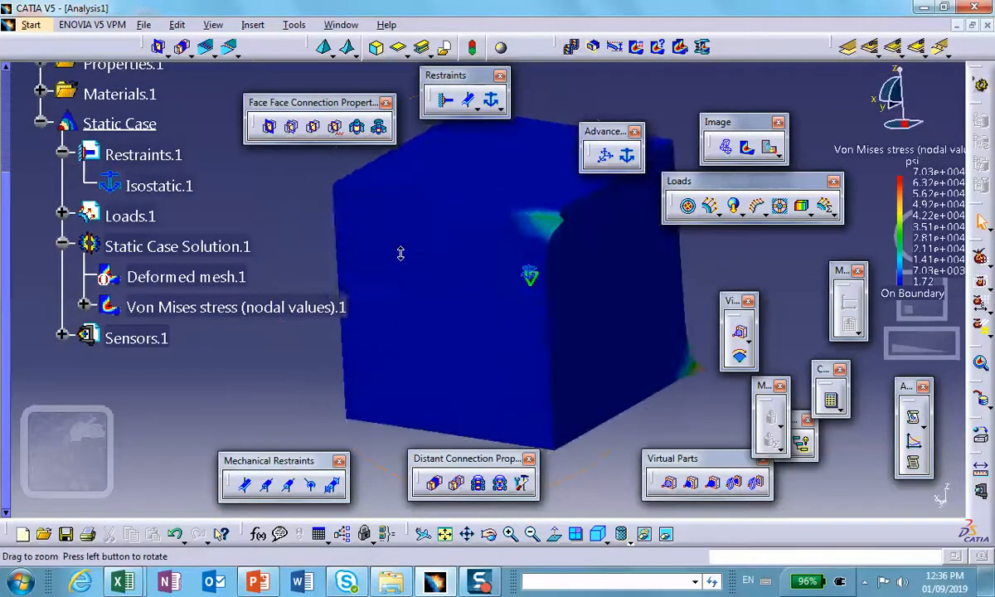
middle_drag(545, 317, 537, 431)
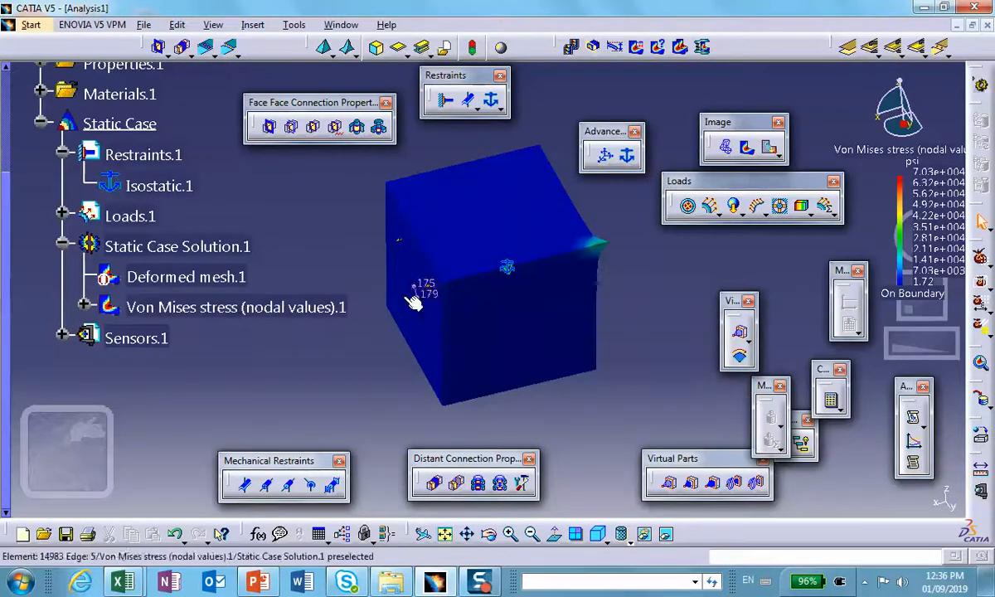
middle_drag(653, 390, 544, 366)
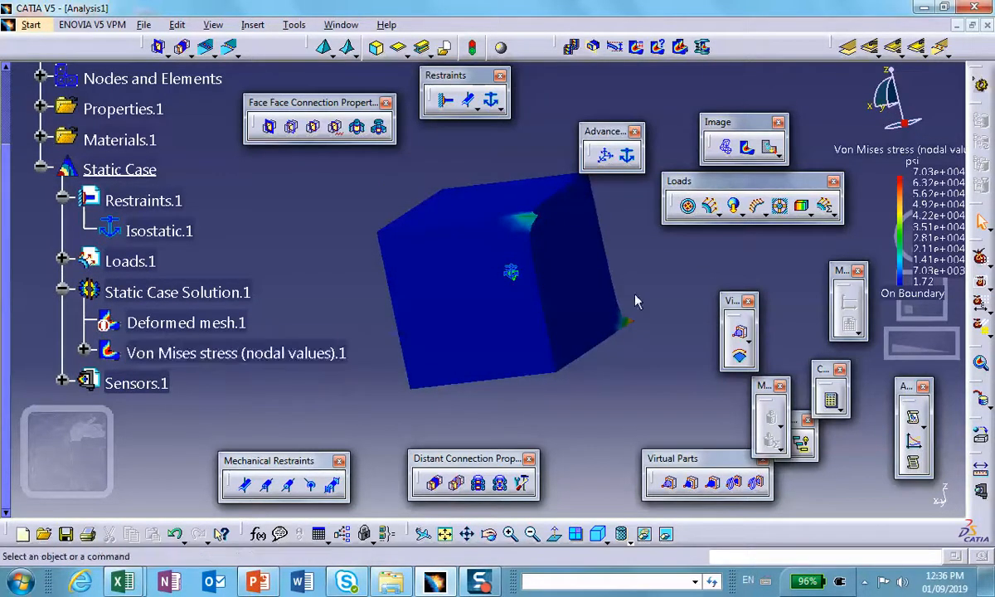
click(497, 337)
middle_drag(497, 338, 622, 398)
click(609, 436)
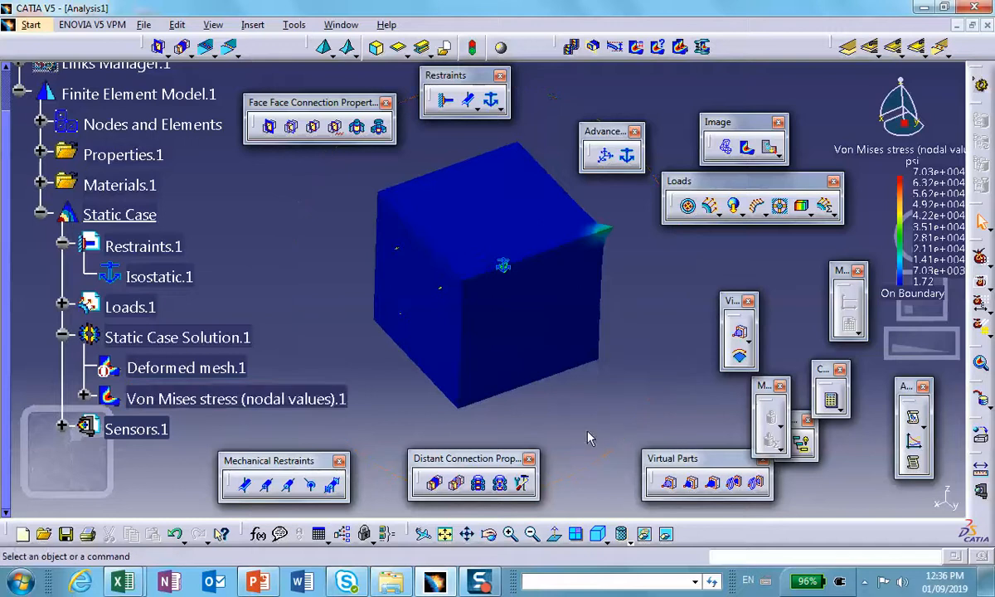
middle_drag(587, 438, 398, 386)
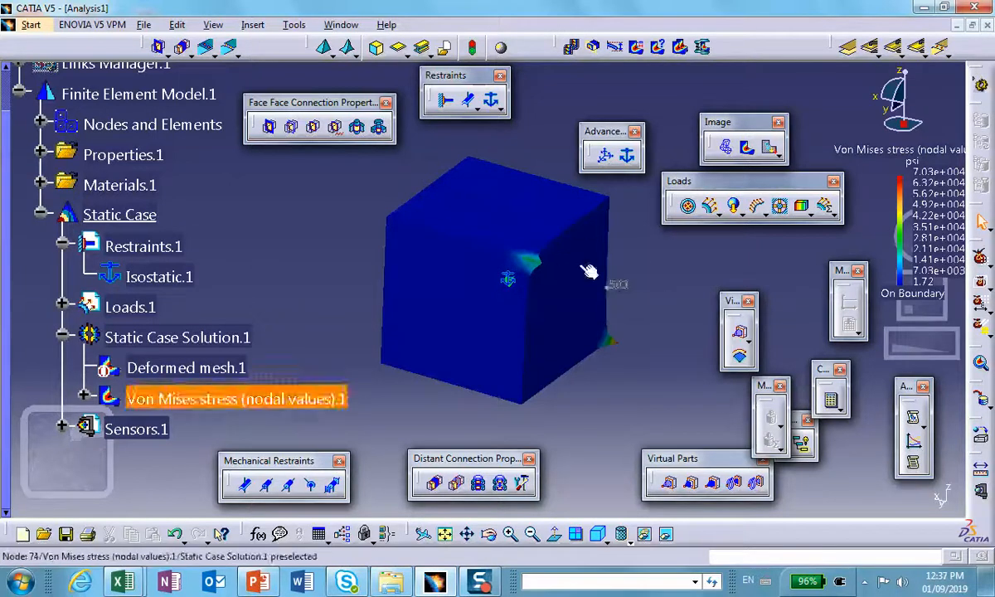
mouse_move(543, 265)
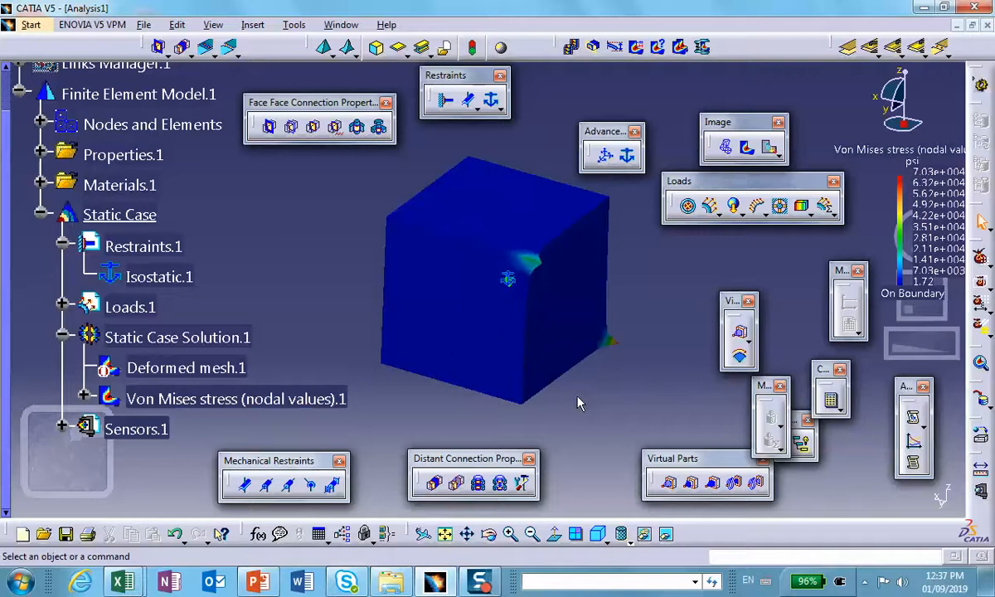
middle_drag(547, 393, 691, 304)
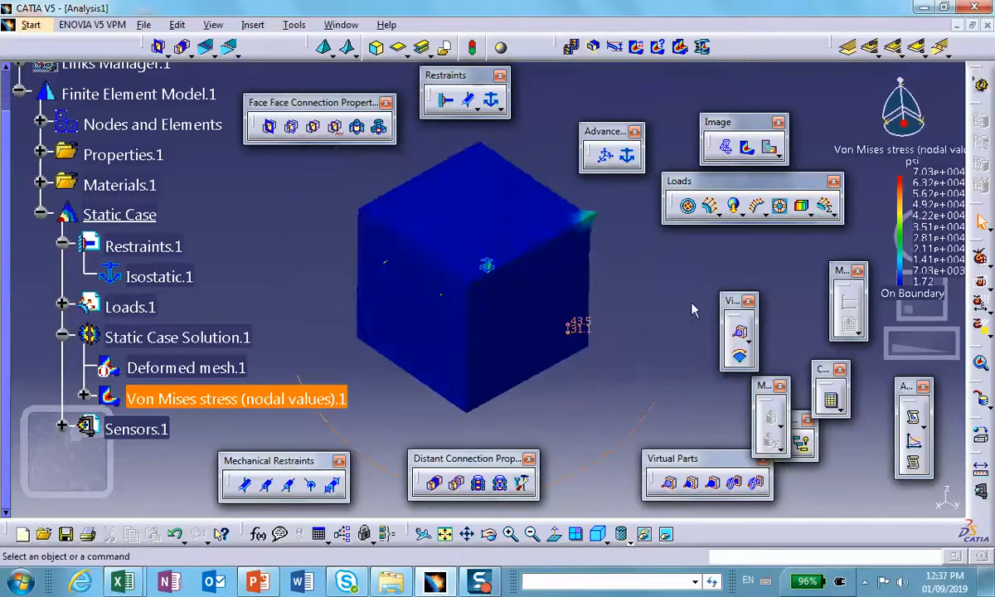
Enable Self Balancing for the Loads.1 set by setting it to Yes, and confirm.
scroll(269, 295, down, 1)
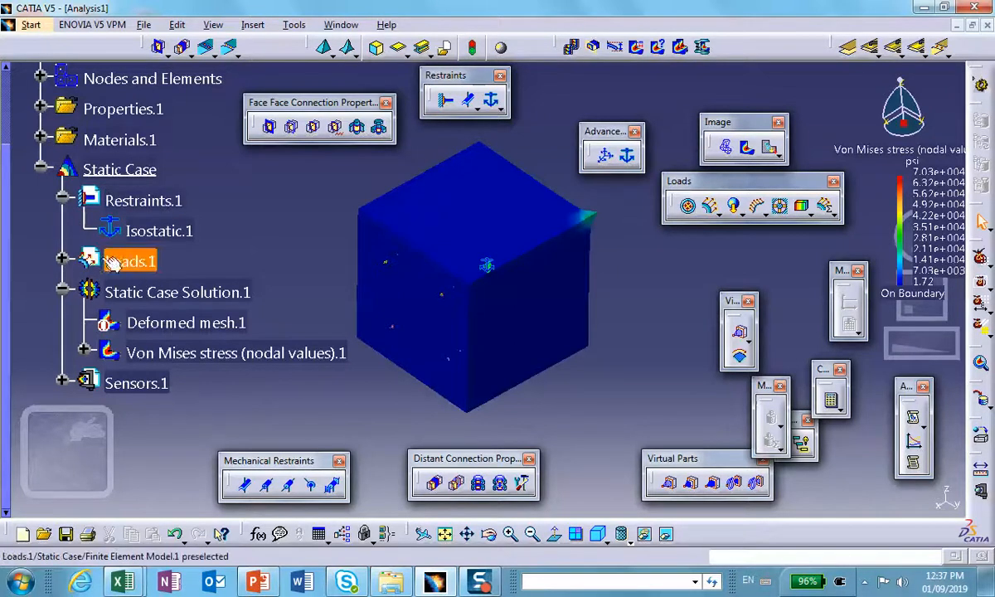
click(60, 258)
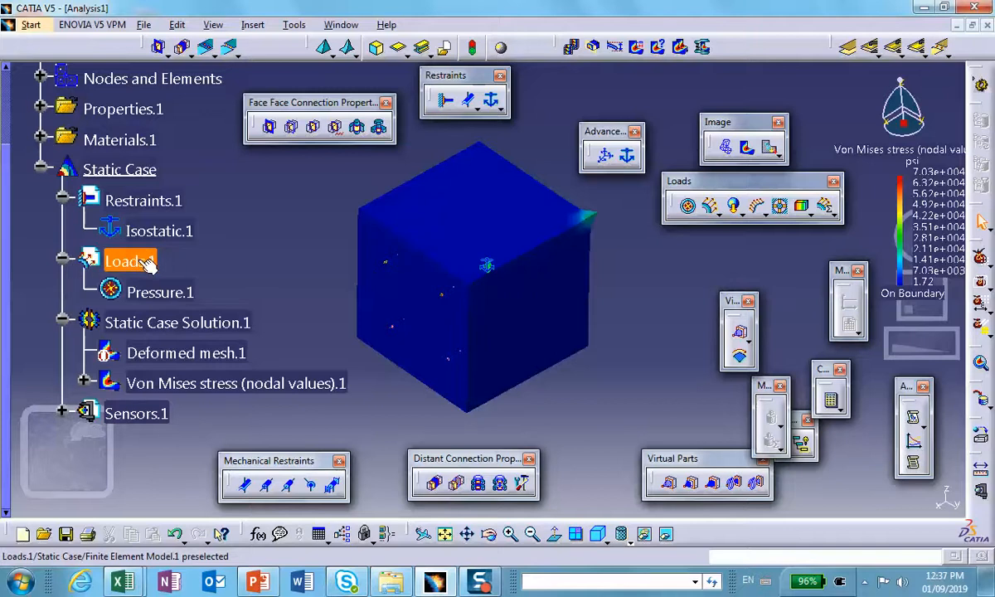
double_click(125, 261)
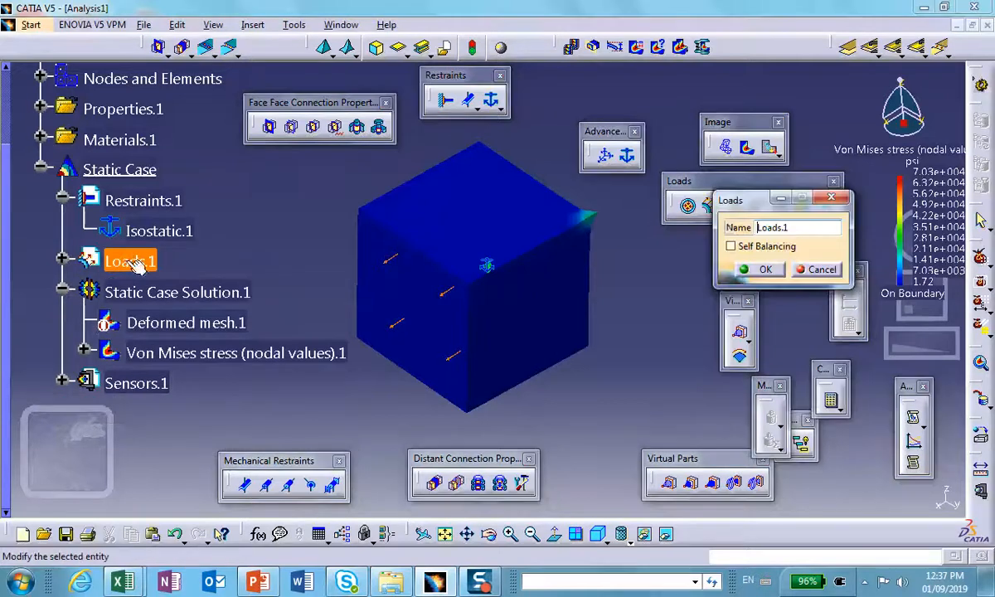
drag(744, 210, 661, 281)
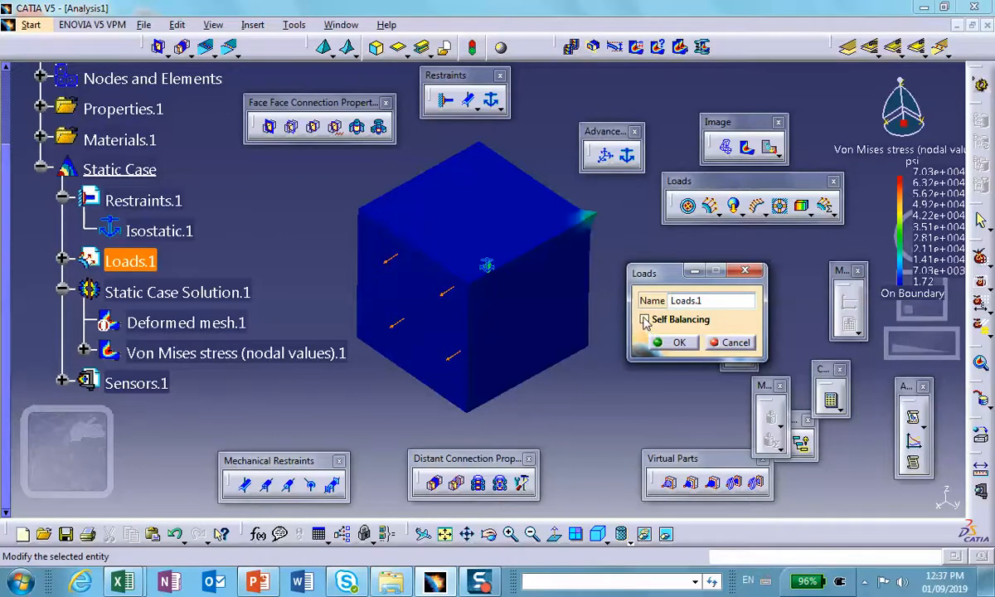
click(645, 320)
click(724, 341)
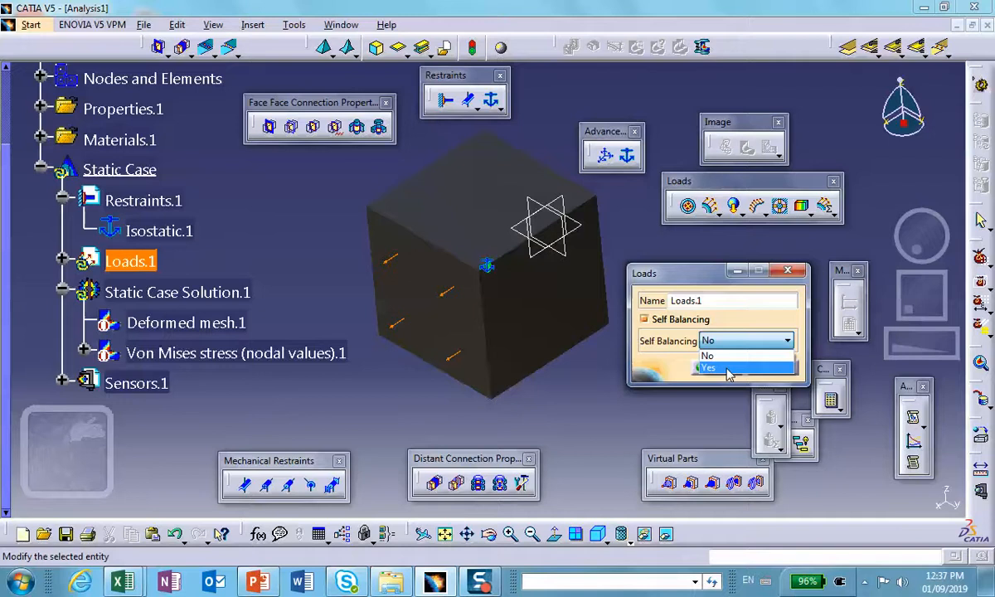
click(718, 367)
click(718, 367)
Compute all of the analysis with the isostatic restraint and self-balanced loads, accepting the computation resources estimate.
middle_drag(629, 393, 587, 276)
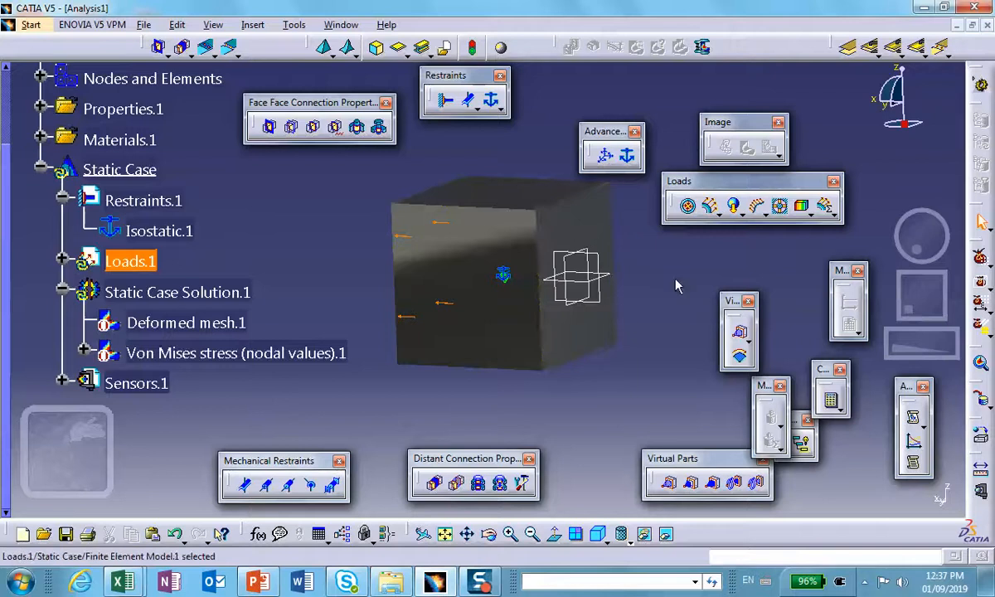
middle_drag(435, 239, 528, 240)
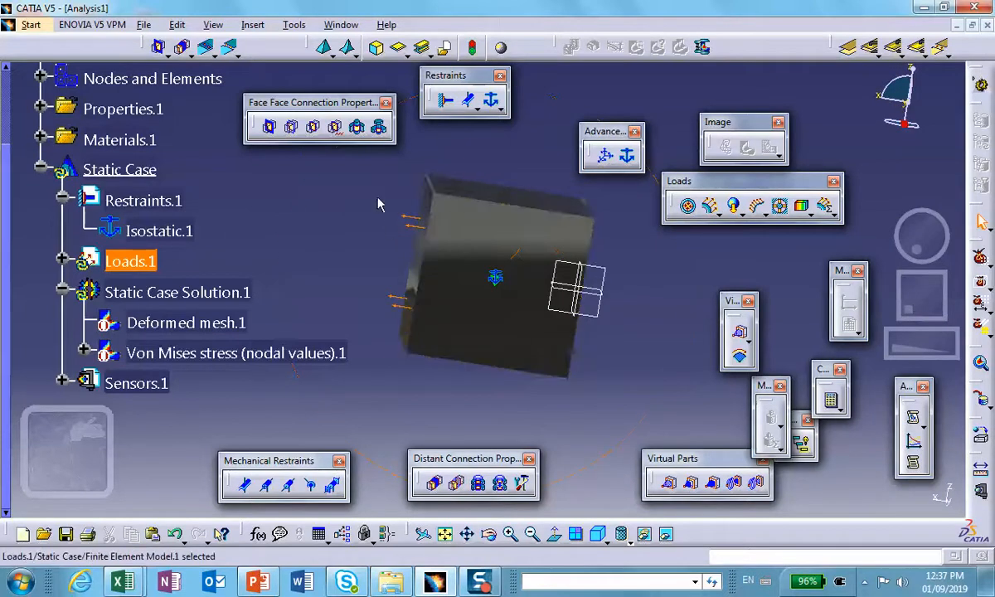
middle_drag(536, 278, 452, 255)
middle_drag(511, 279, 438, 213)
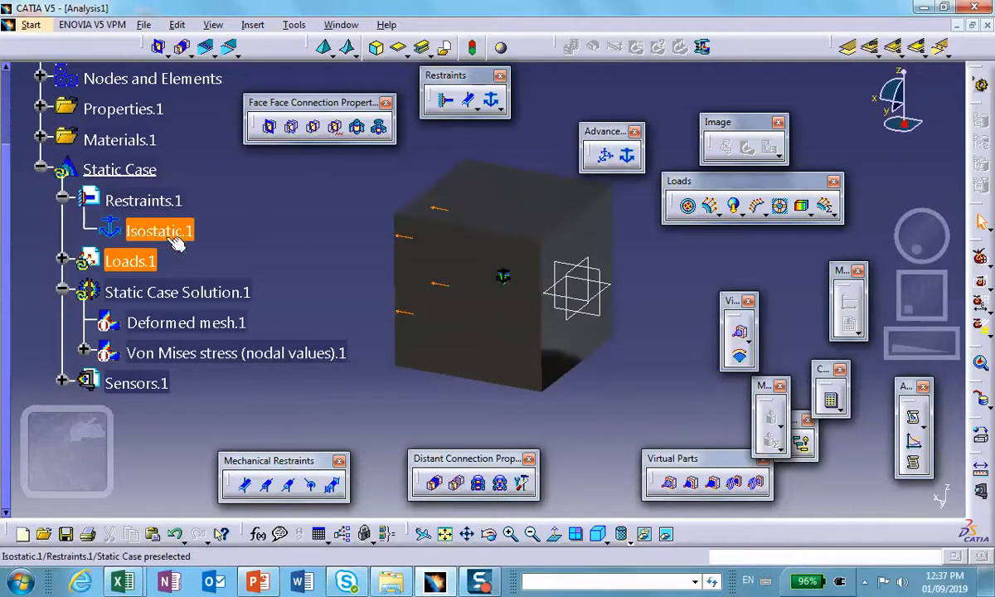
click(830, 399)
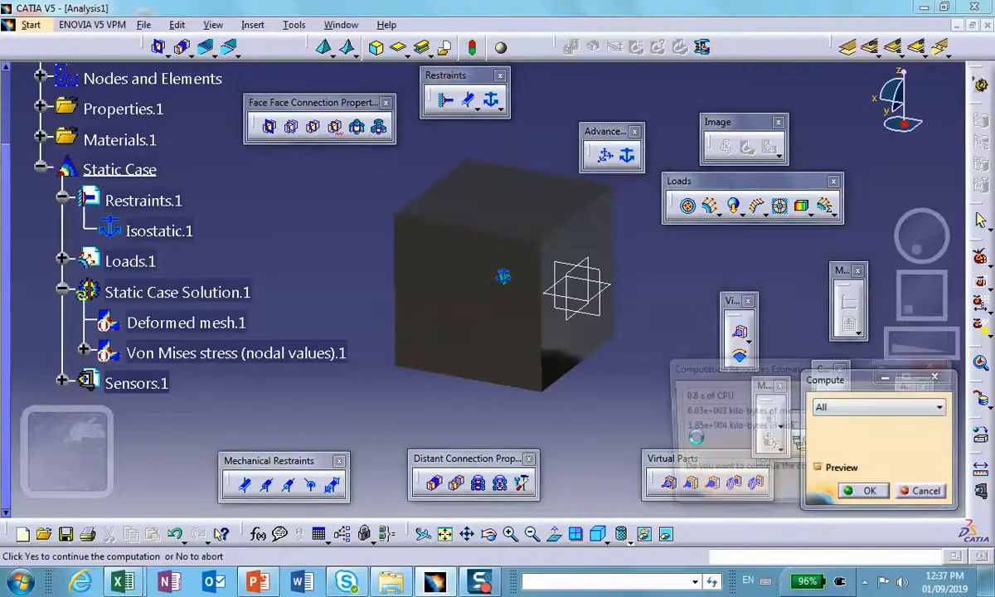
click(884, 491)
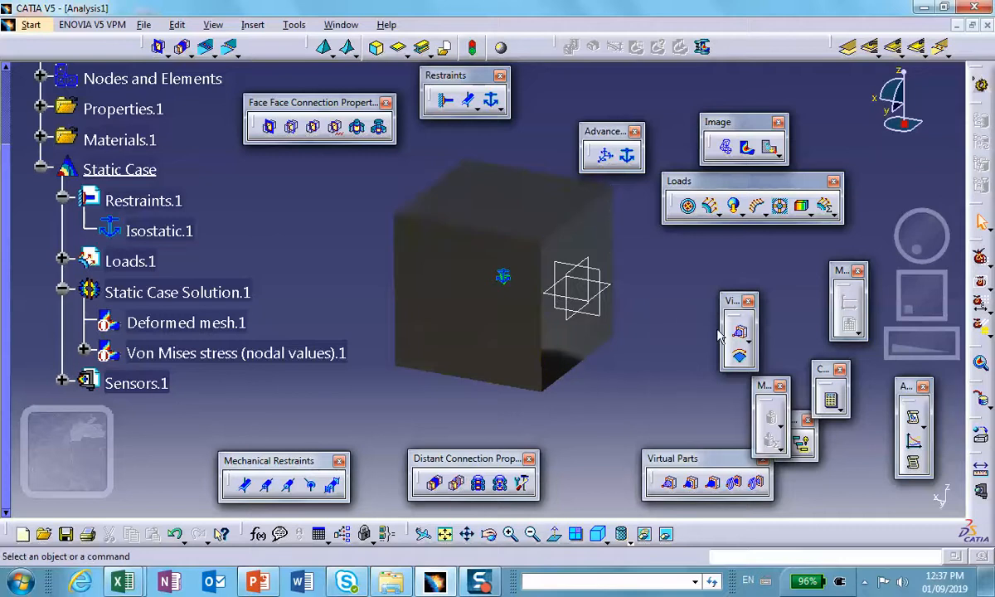
Activate the Von Mises stress image of the self-balanced solution and move its colour legend beside the cube.
right_click(209, 348)
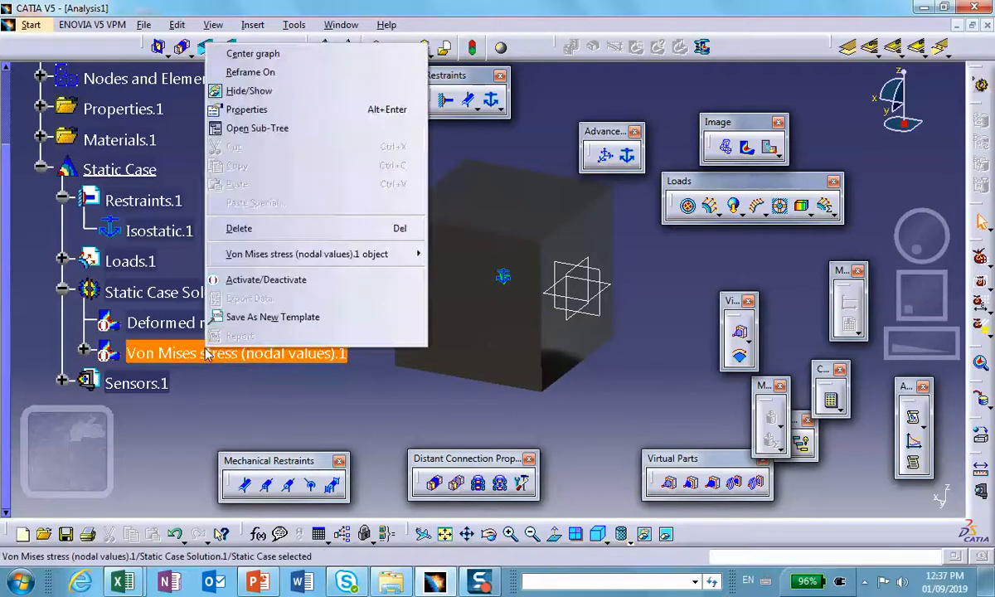
click(233, 286)
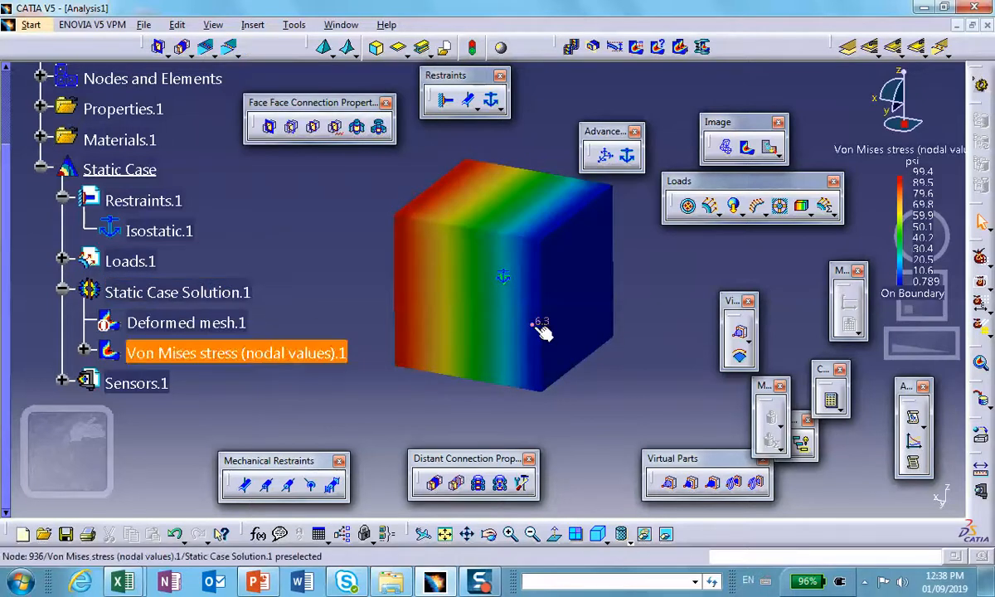
drag(909, 208, 657, 309)
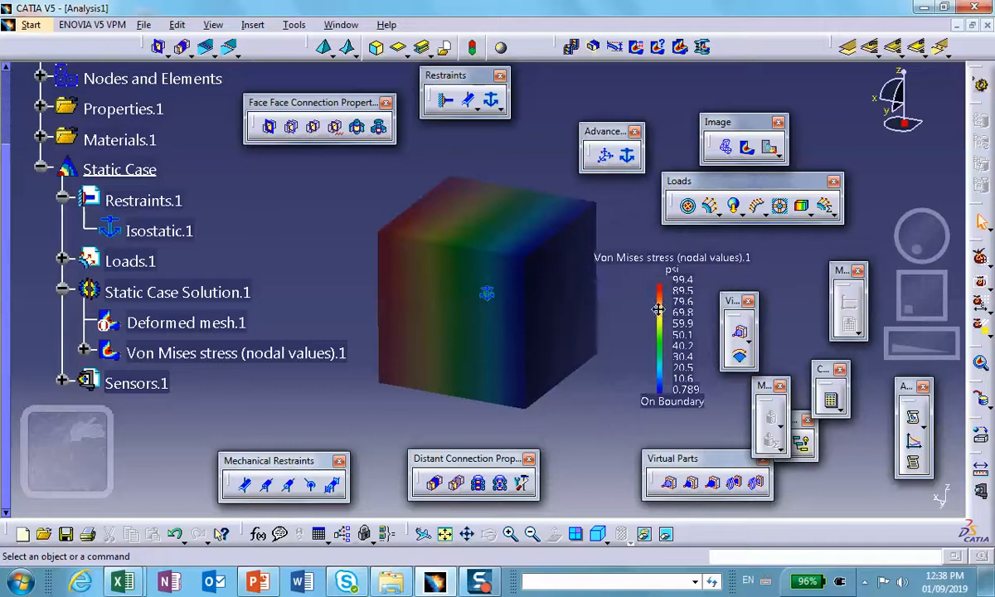
Examine the self-balanced Von Mises stress distribution from the pressure face across the cube to its opposite side.
middle_drag(466, 373, 620, 326)
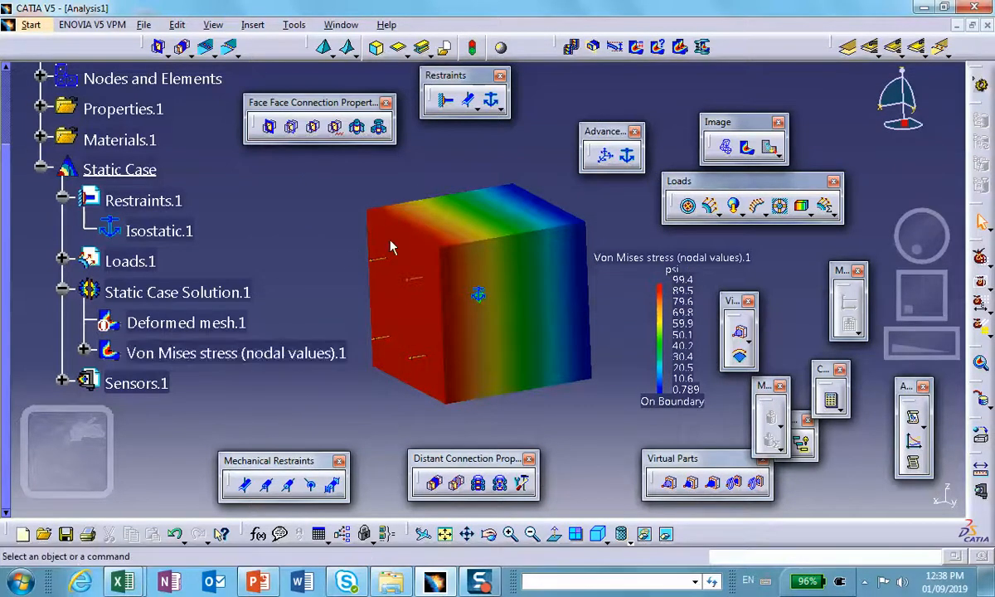
middle_drag(422, 337, 354, 343)
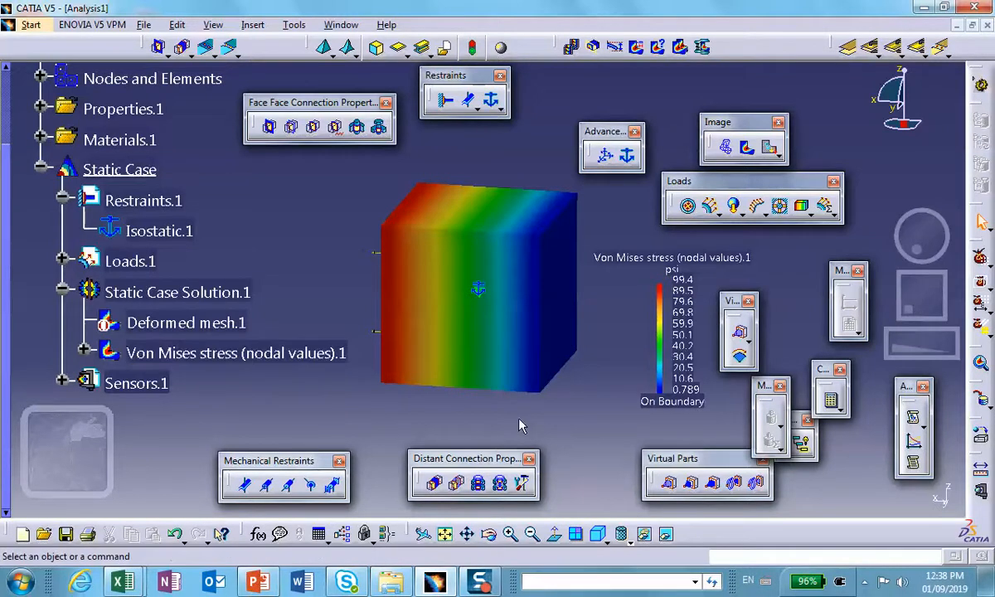
middle_drag(530, 420, 278, 243)
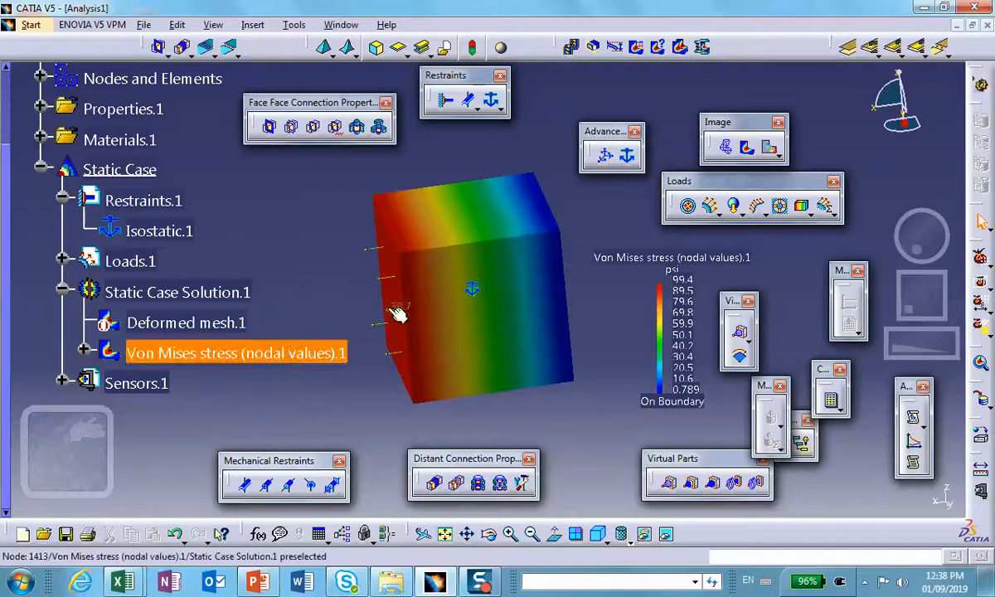
middle_drag(399, 313, 432, 306)
Disable Self Balancing for the Loads.1 set by setting it to No, and confirm.
scroll(433, 307, down, 1)
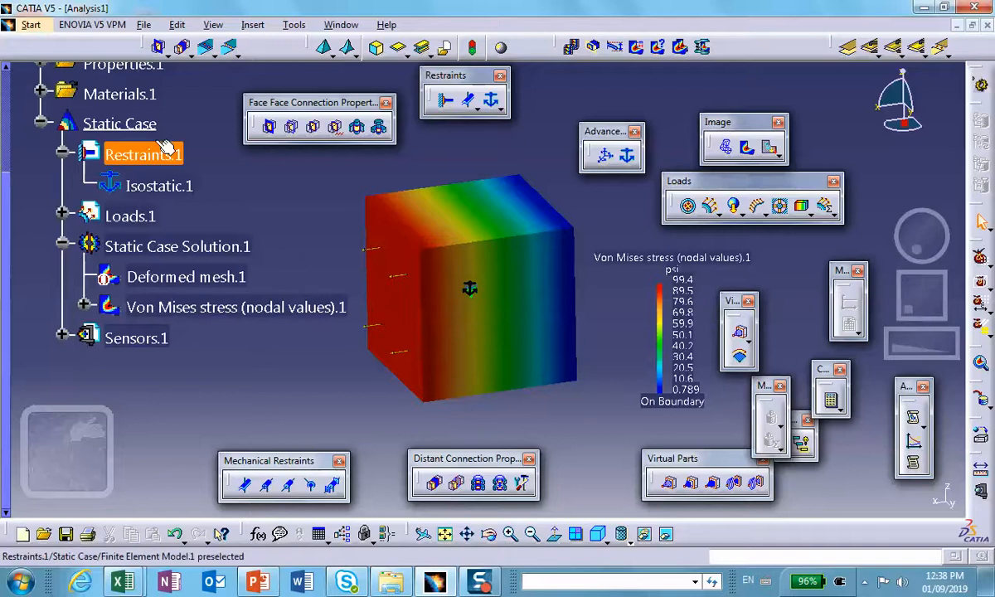
double_click(147, 217)
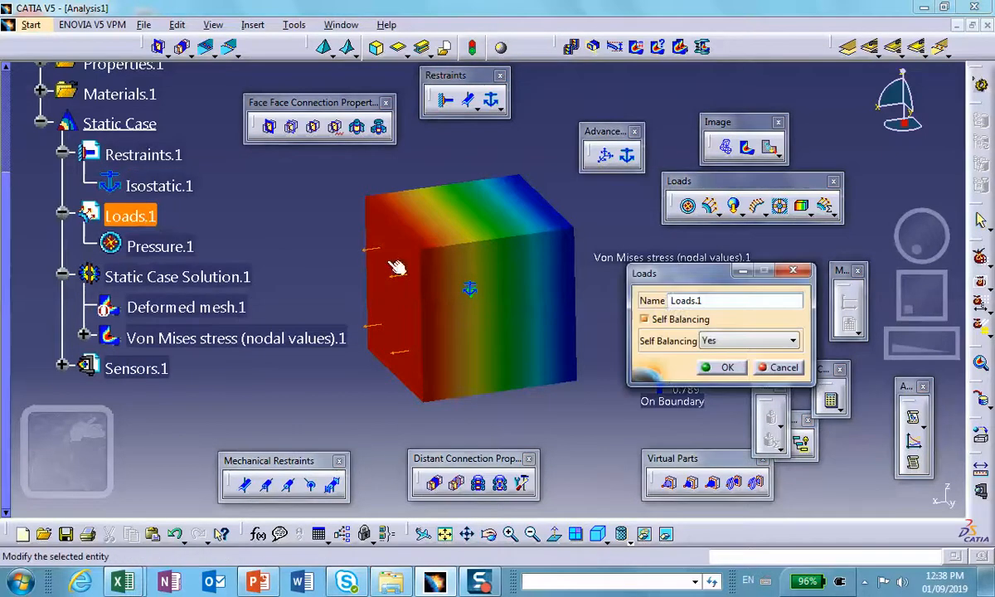
click(754, 340)
click(740, 357)
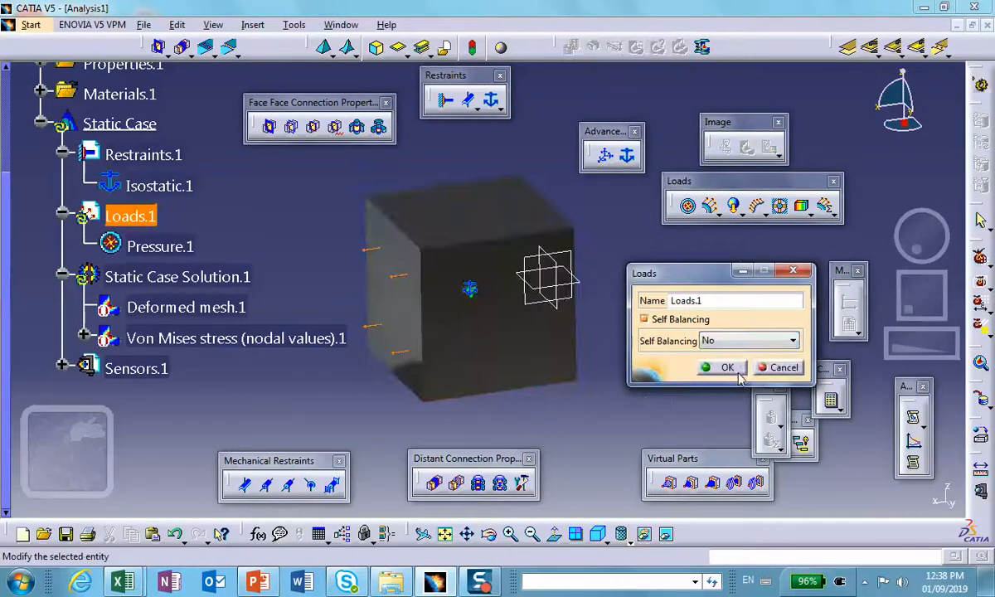
click(725, 367)
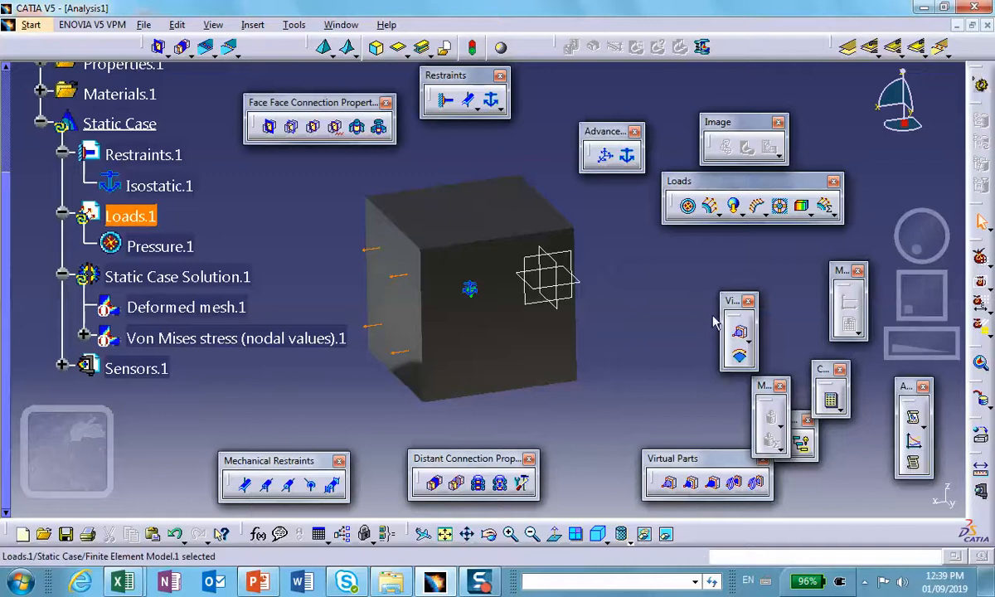
Compute all of the analysis with self-balancing off, accepting the computation resources estimate.
click(829, 401)
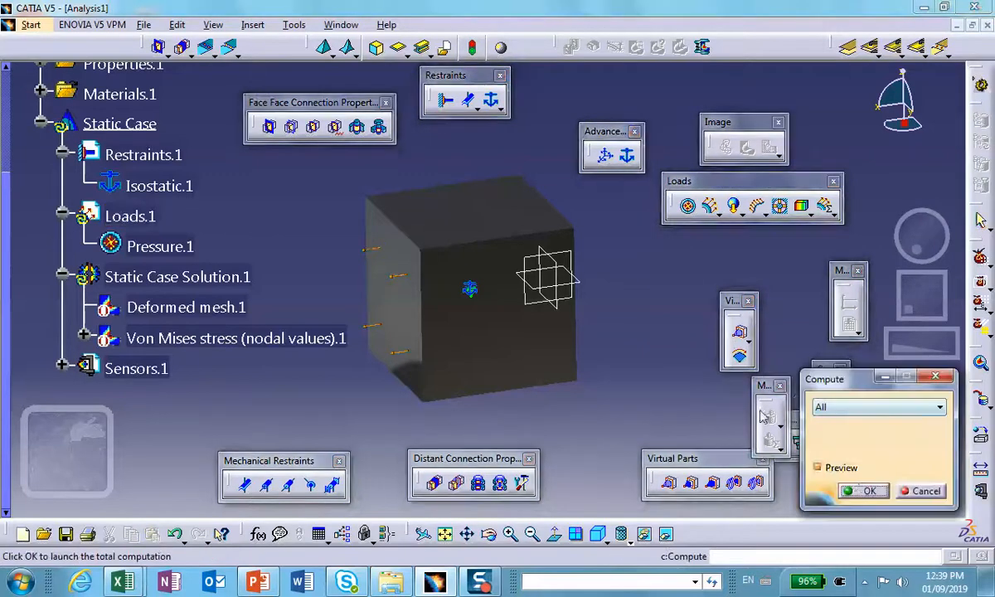
click(859, 490)
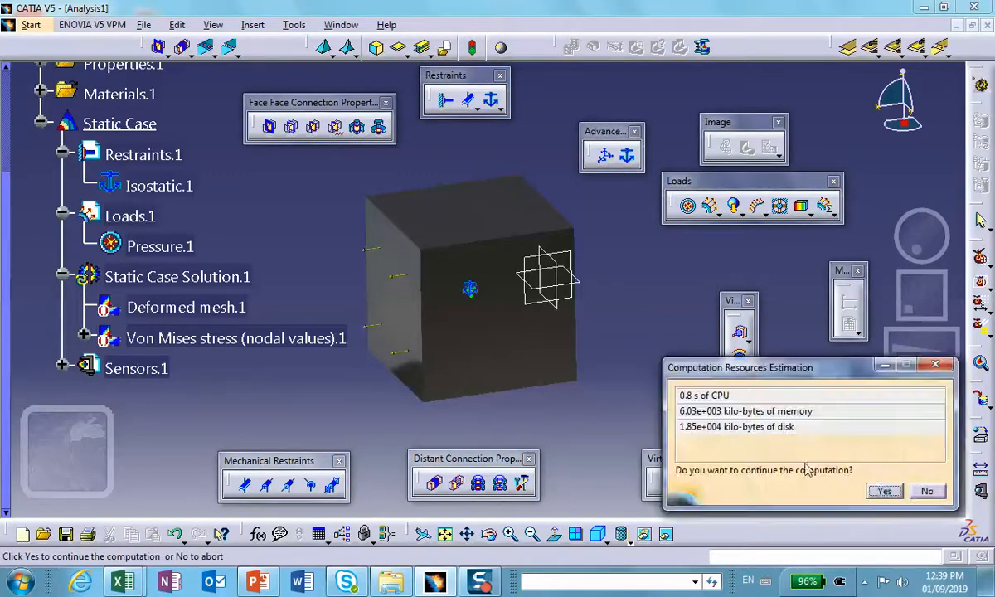
click(884, 490)
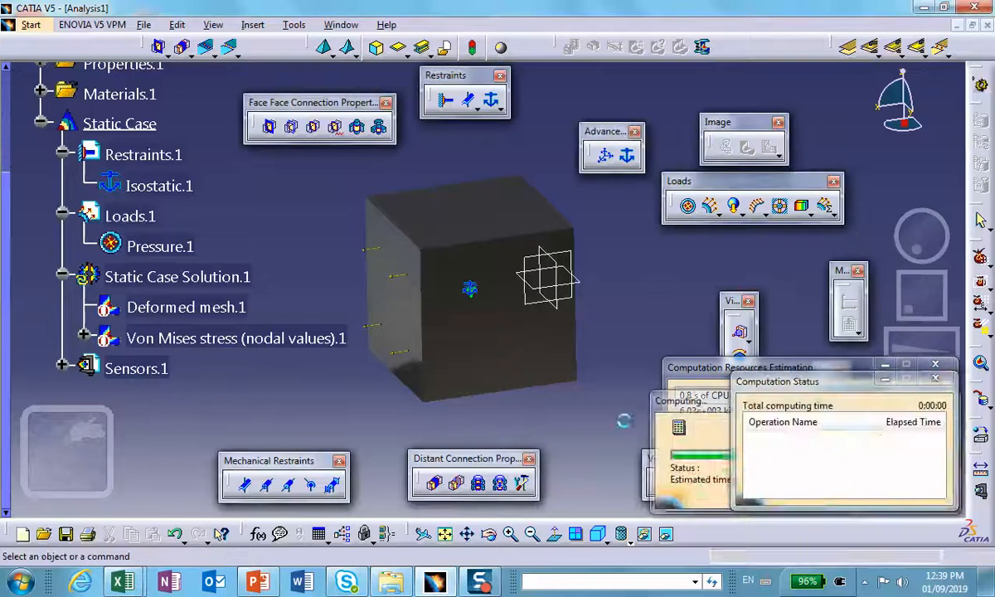
Activate the Von Mises stress image of the recomputed solution and inspect the stress concentrations at the cube's corners.
right_click(278, 338)
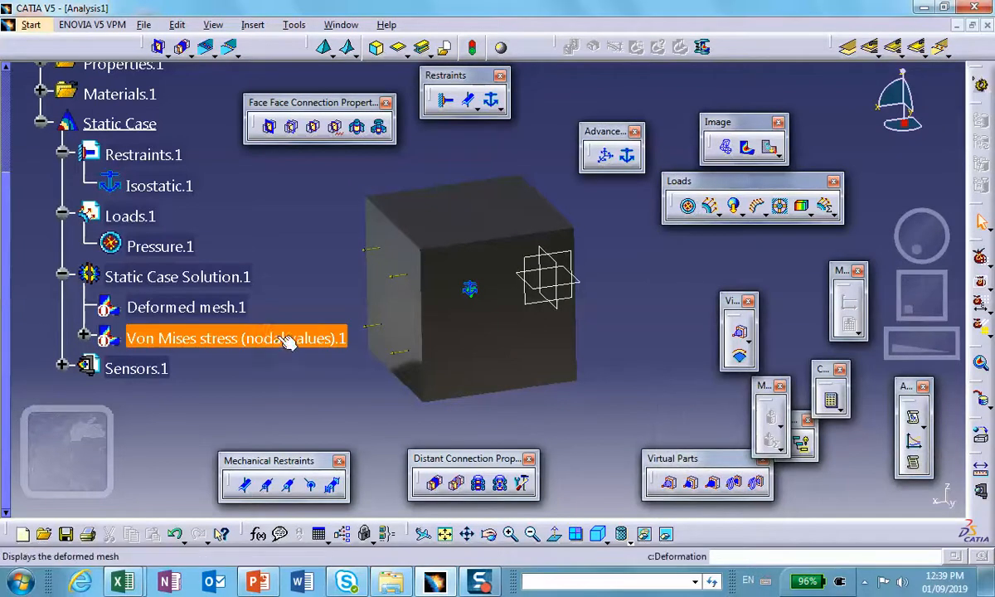
click(336, 268)
middle_drag(553, 398, 431, 274)
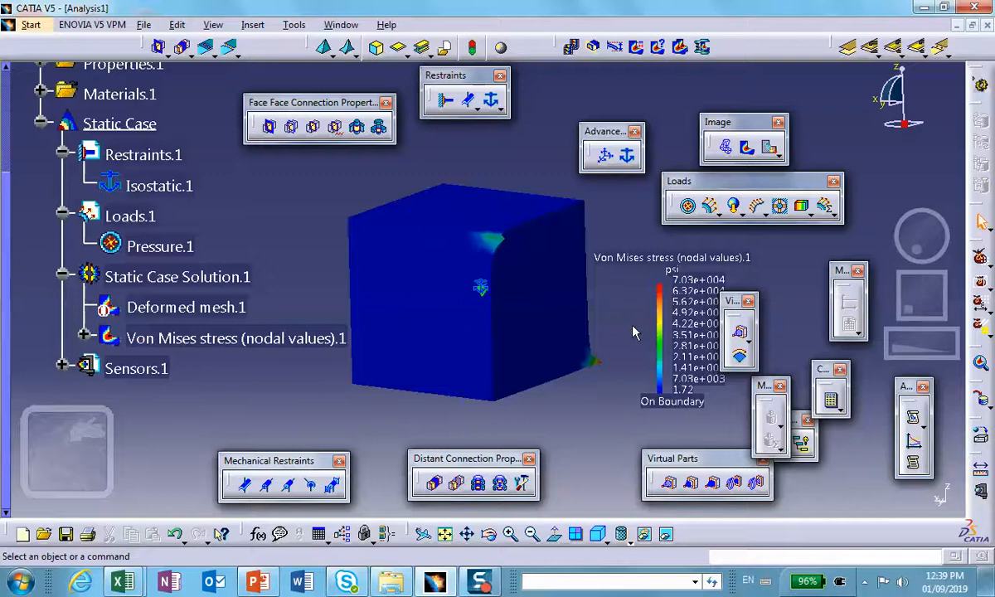
mouse_move(484, 334)
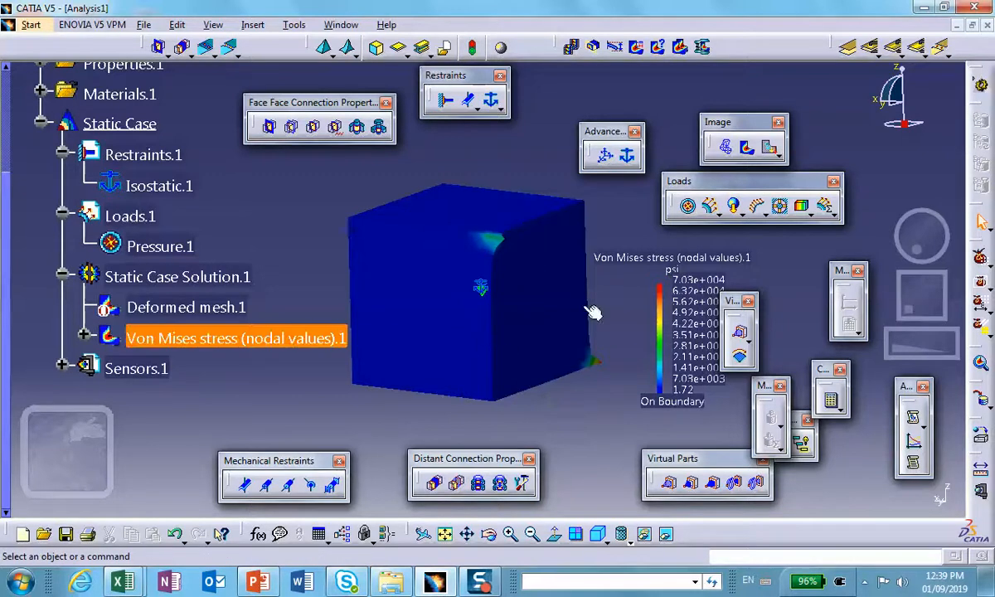
middle_drag(537, 431, 508, 373)
click(535, 420)
middle_drag(535, 420, 556, 406)
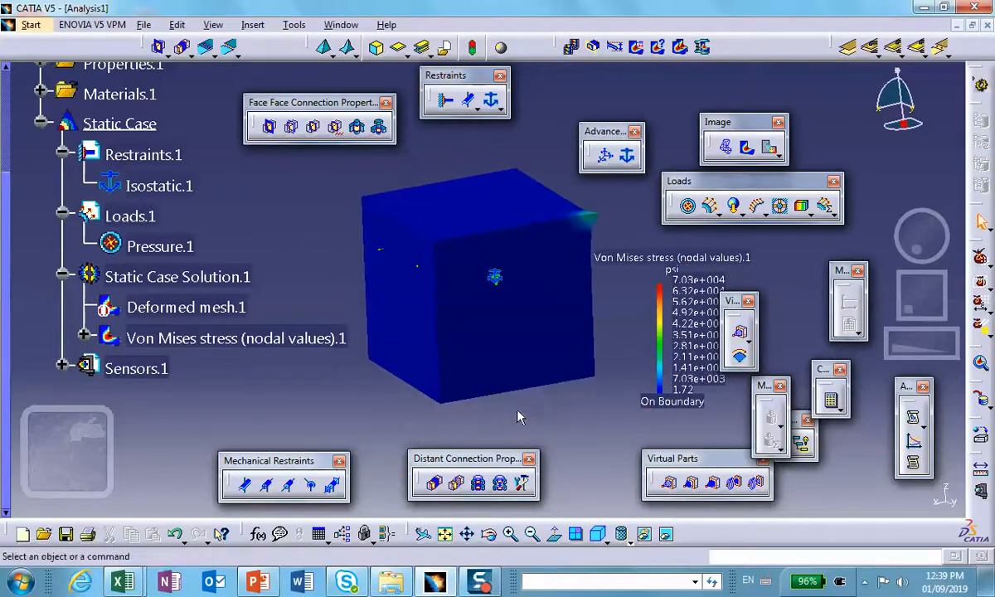
Expand Links Manager.1 down to Part1 and its Parameters, and open the cube's PartBody for editing in Part Design.
scroll(307, 395, up, 5)
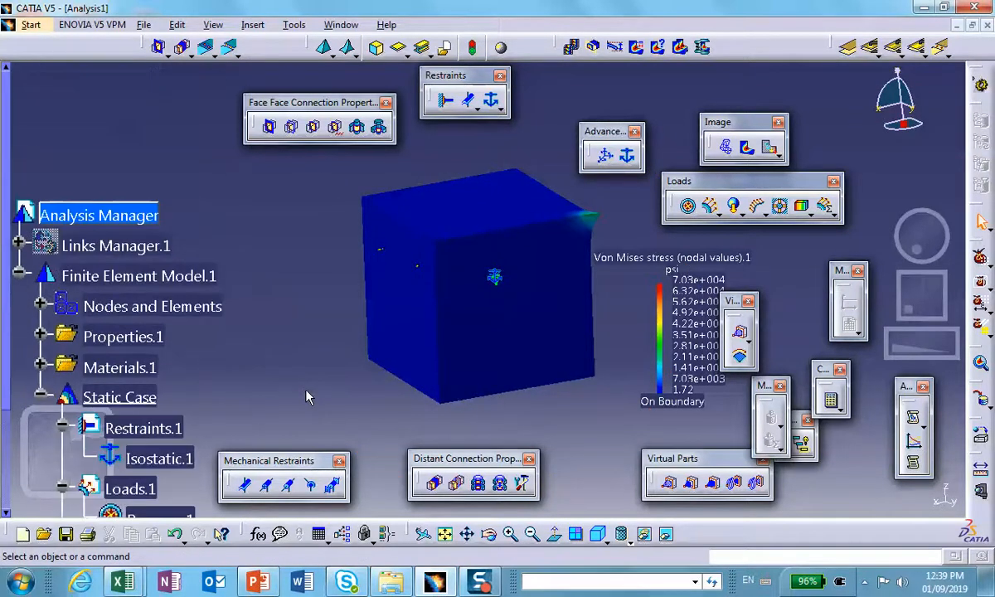
scroll(307, 395, down, 5)
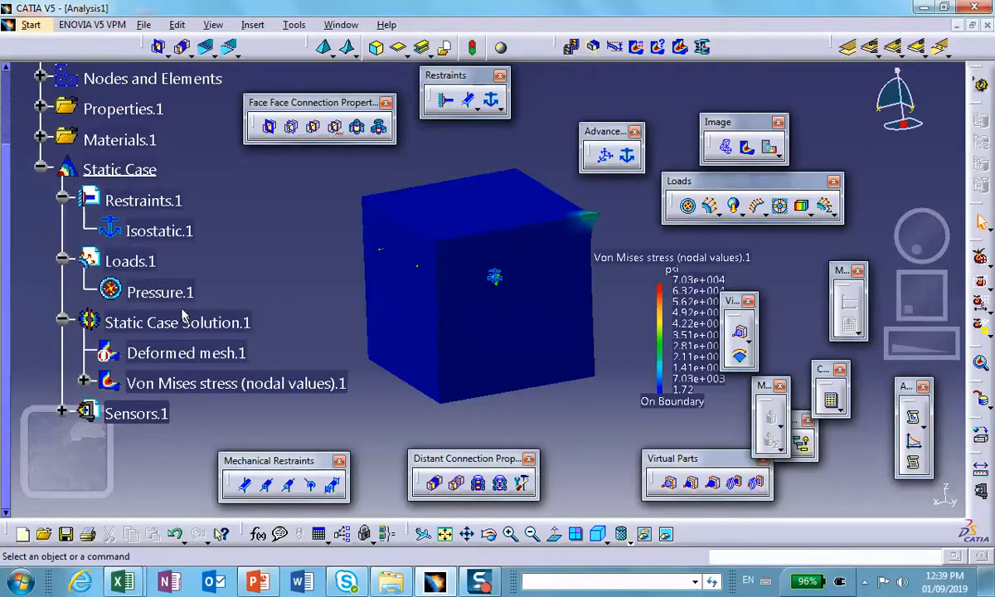
scroll(200, 300, up, 5)
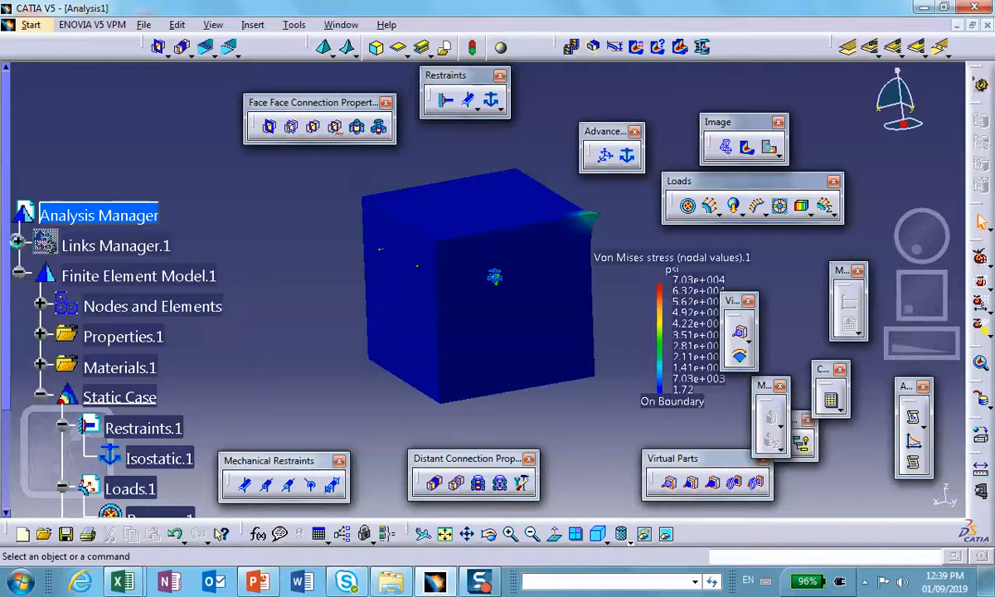
click(18, 246)
click(40, 276)
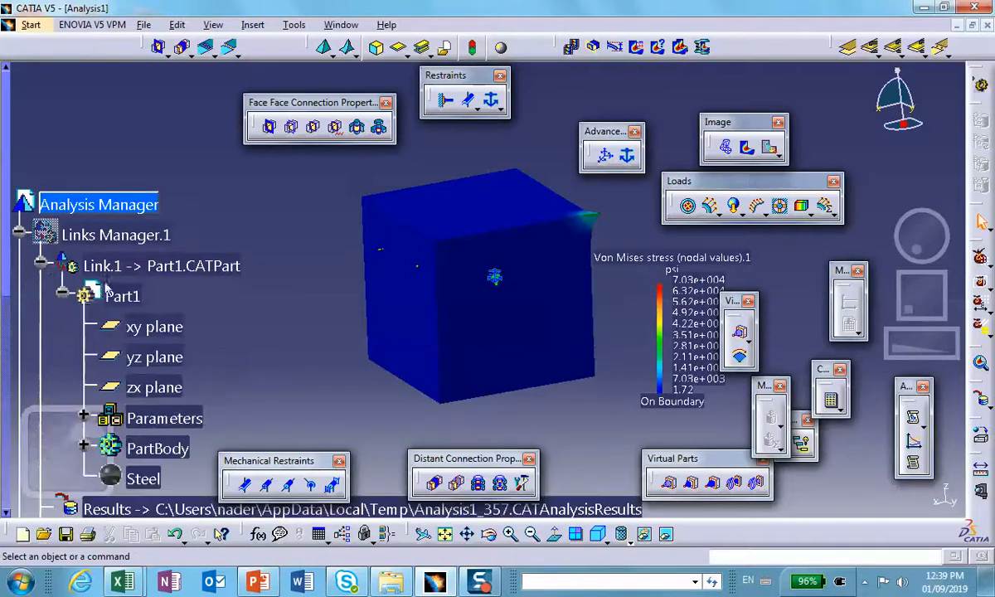
scroll(168, 297, down, 4)
scroll(169, 281, up, 1)
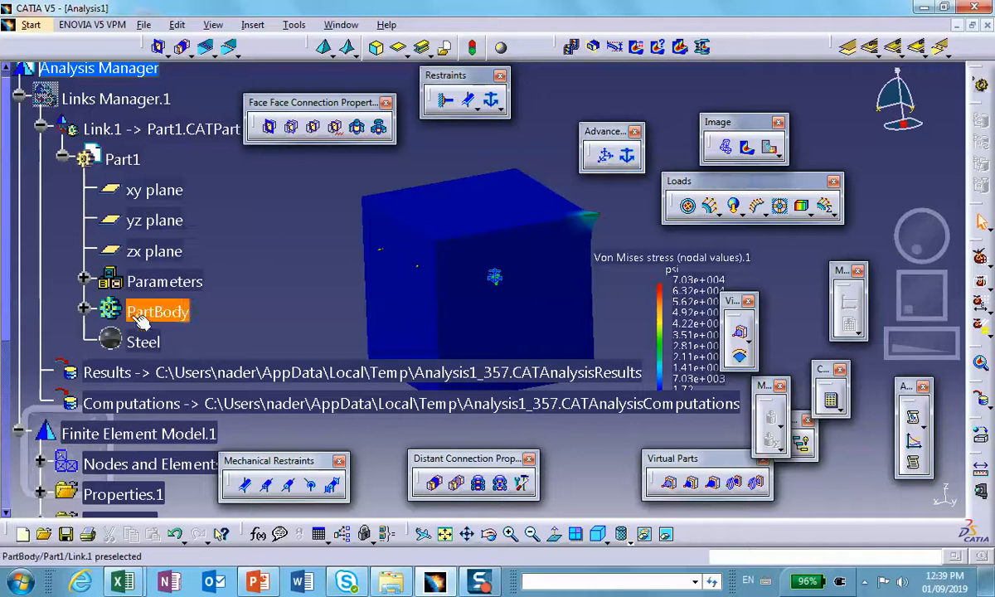
click(83, 281)
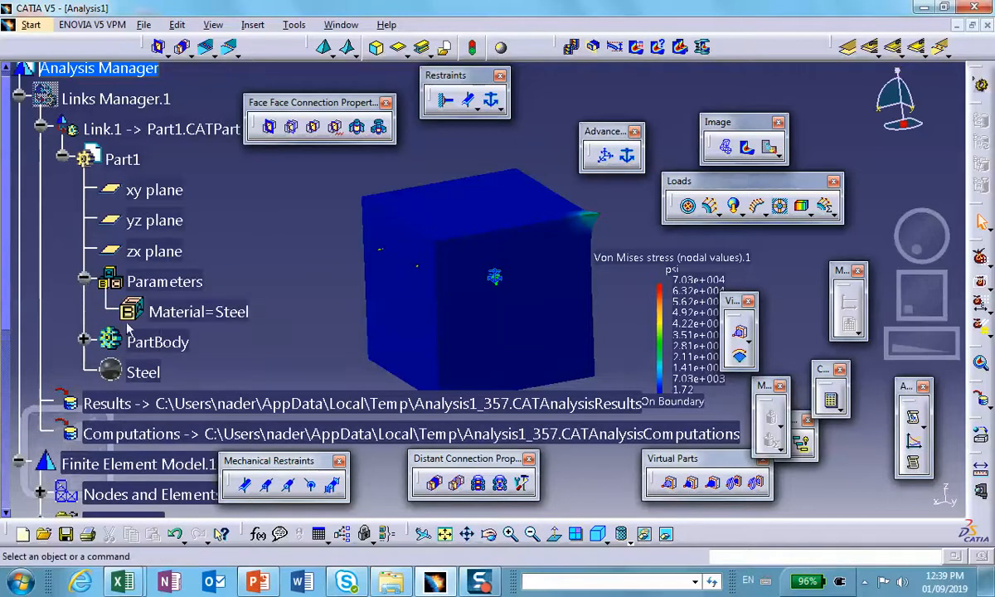
double_click(170, 340)
mouse_move(454, 295)
middle_down()
mouse_move(502, 320)
mouse_move(514, 361)
middle_up()
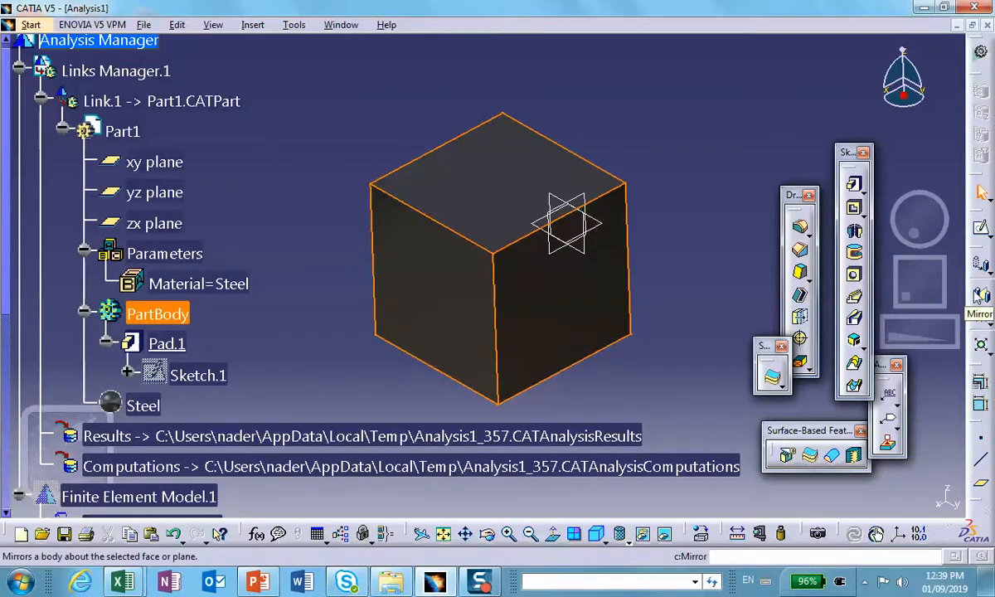
click(978, 296)
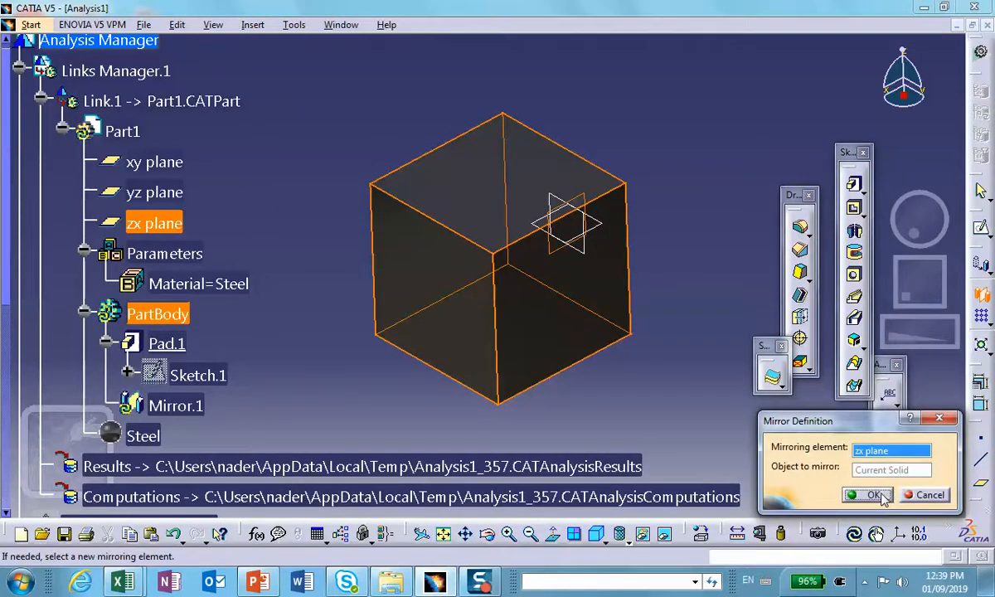
middle_drag(623, 379, 645, 368)
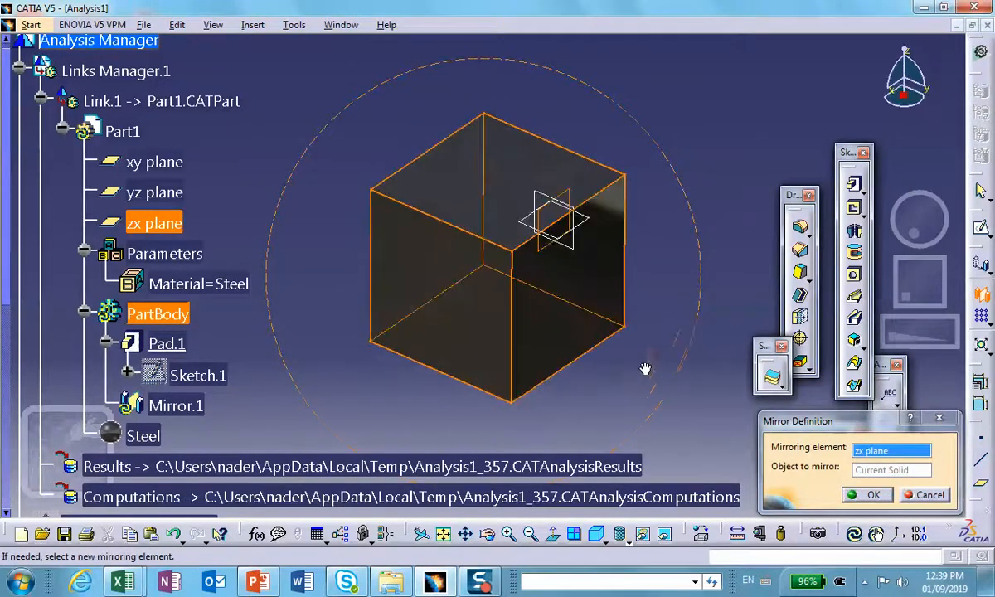
click(929, 495)
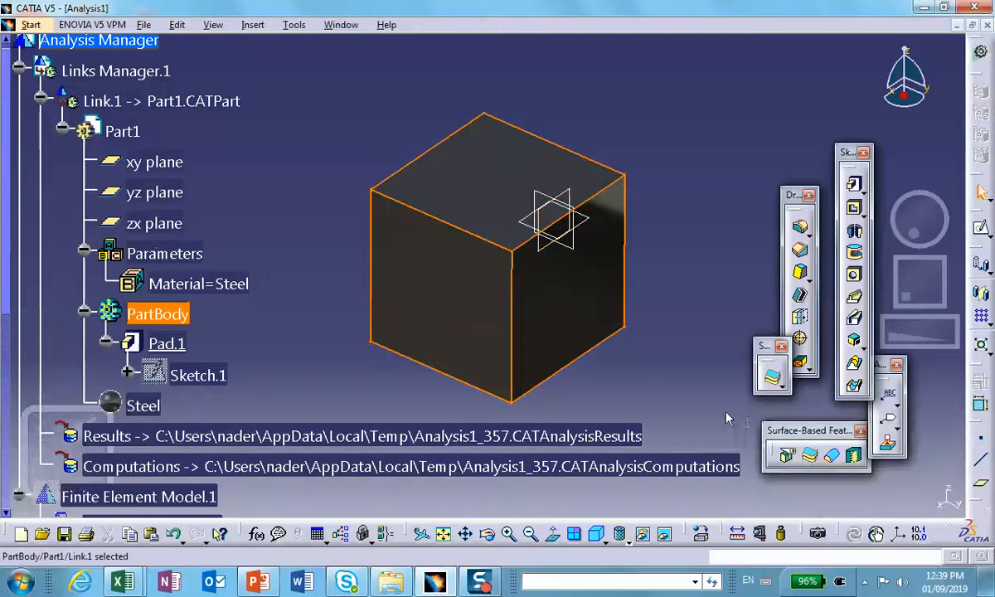
Try to mirror the cube solid about the zx plane.
click(982, 294)
click(562, 197)
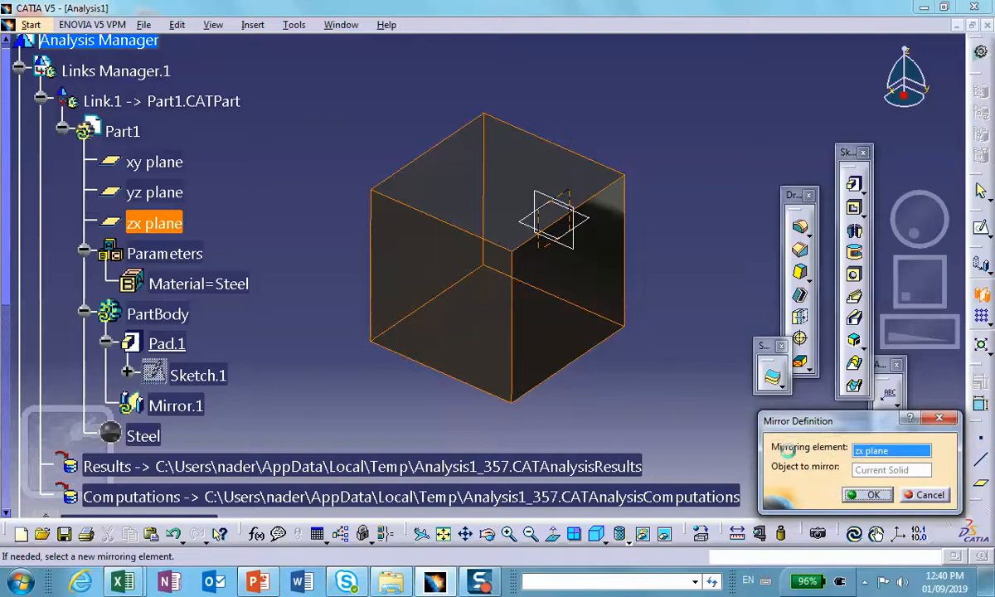
middle_drag(722, 412, 621, 395)
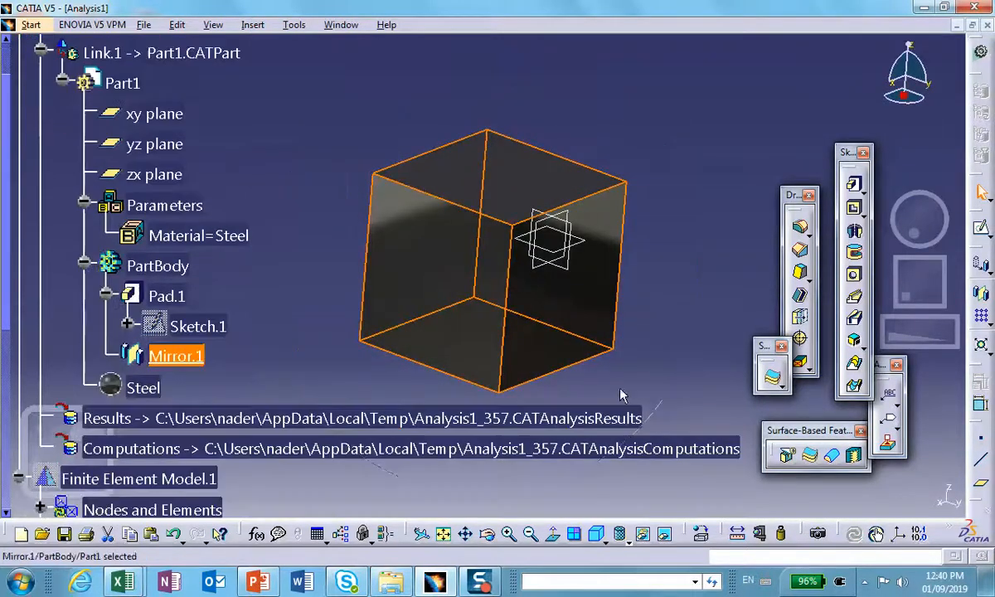
middle_drag(285, 360, 328, 375)
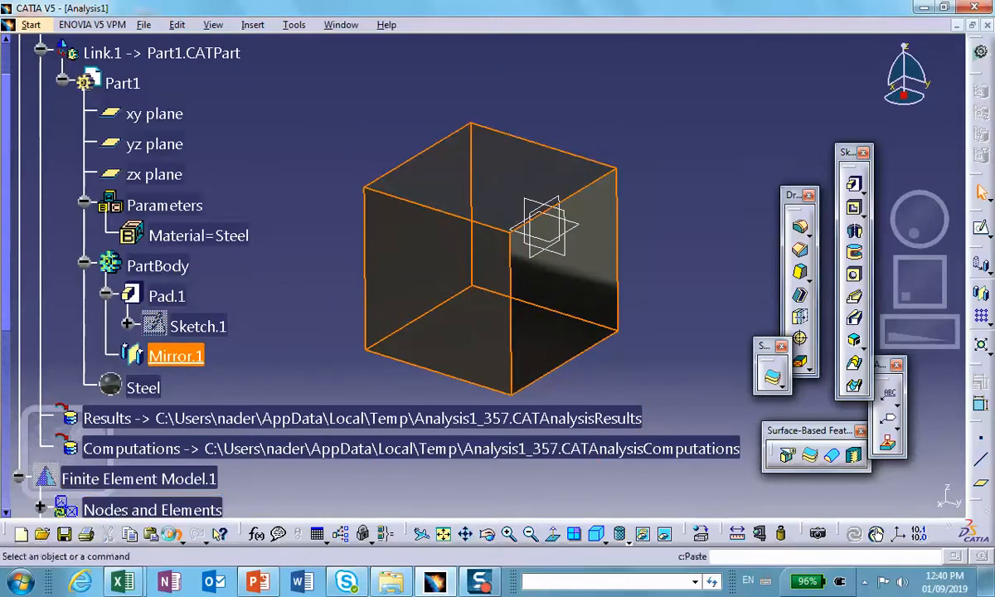
click(174, 533)
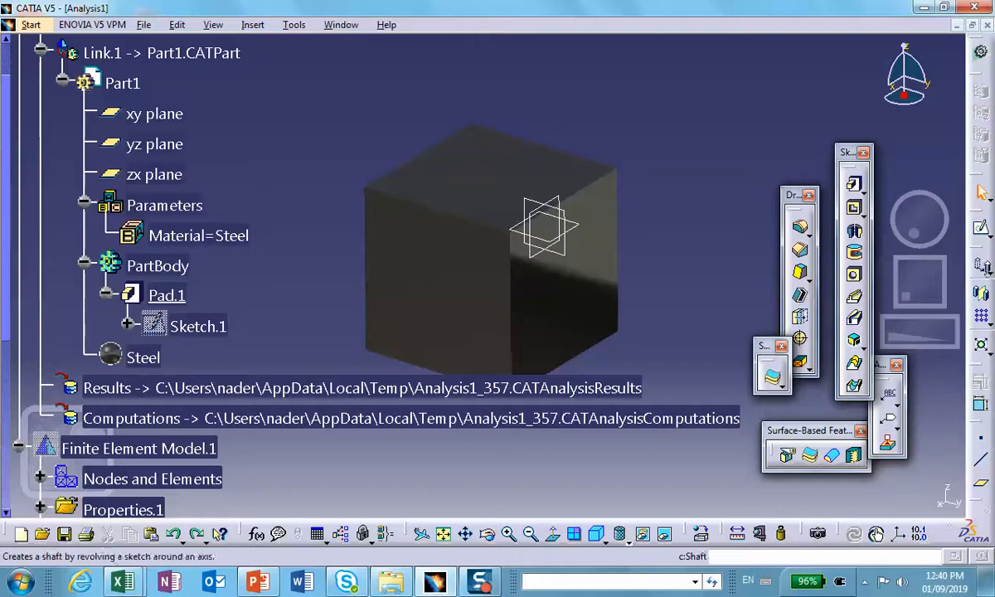
Split the cube with the zx plane, keeping the half on the positive y side.
click(780, 378)
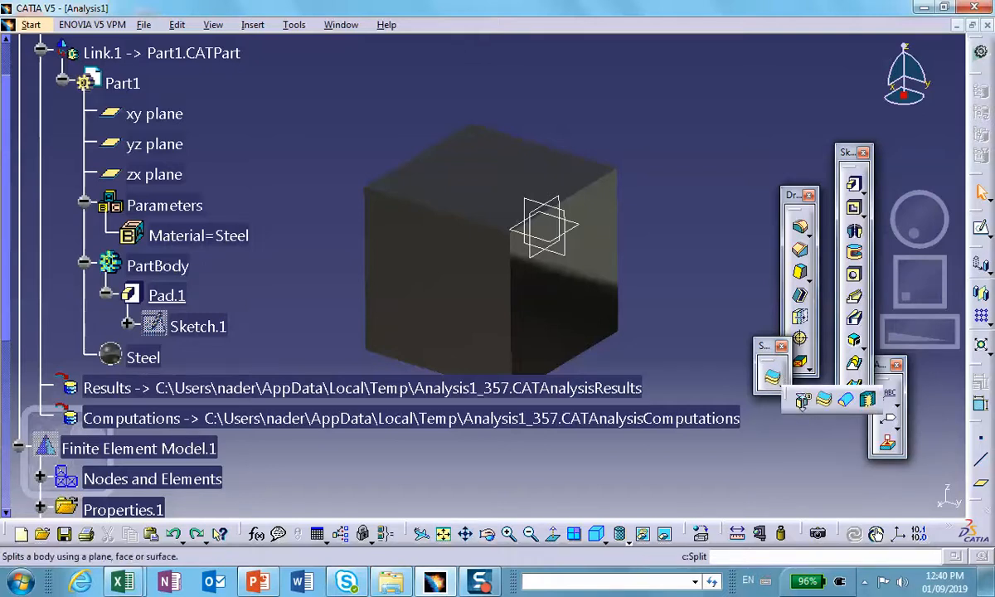
click(803, 400)
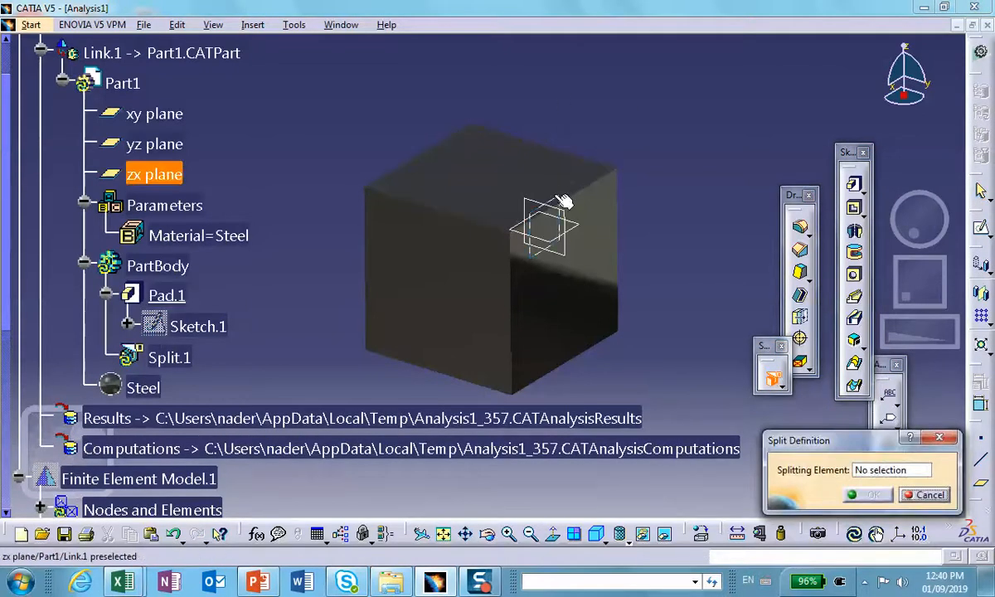
click(564, 201)
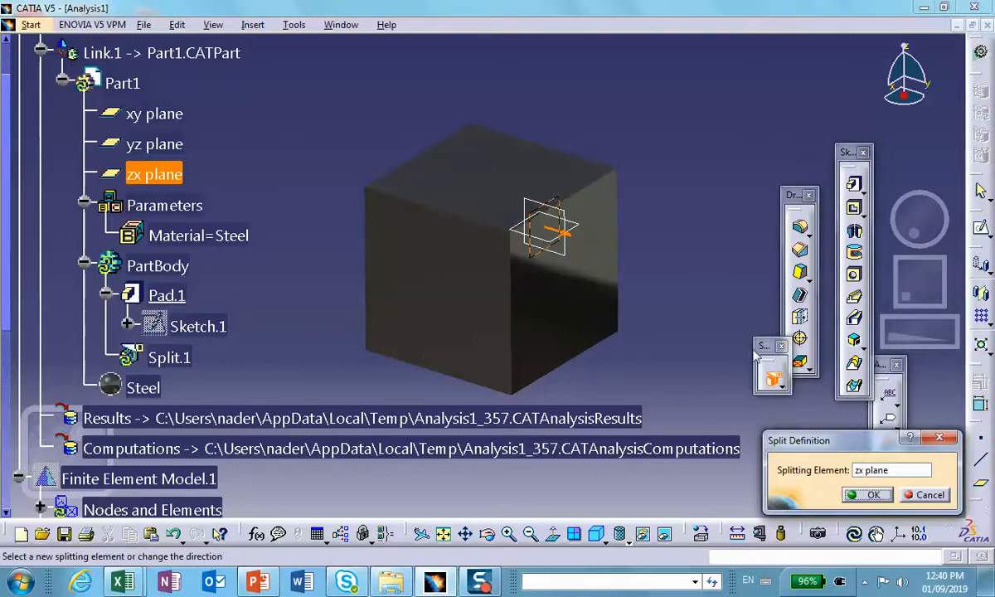
middle_drag(506, 344, 572, 333)
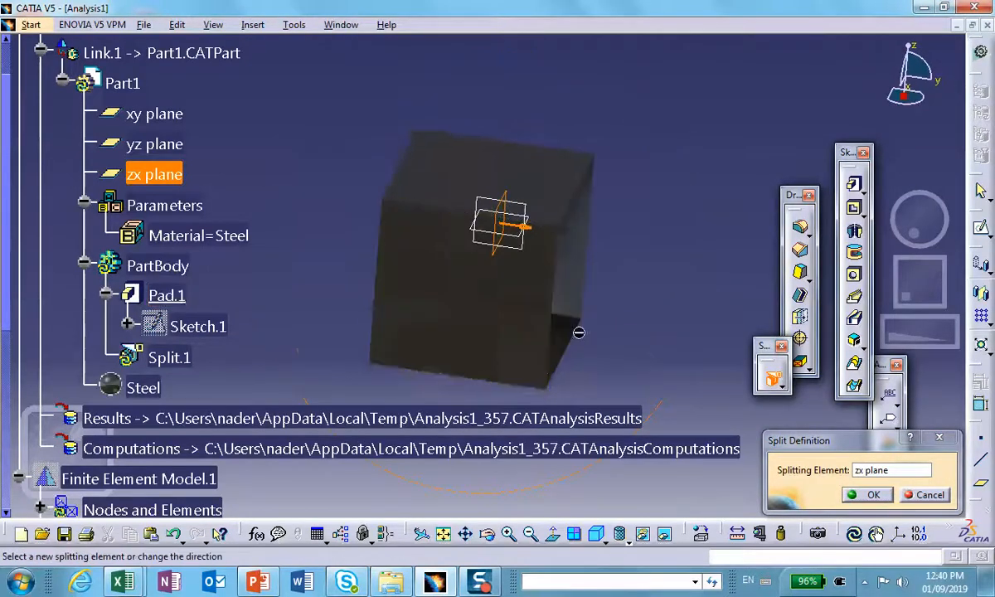
click(872, 496)
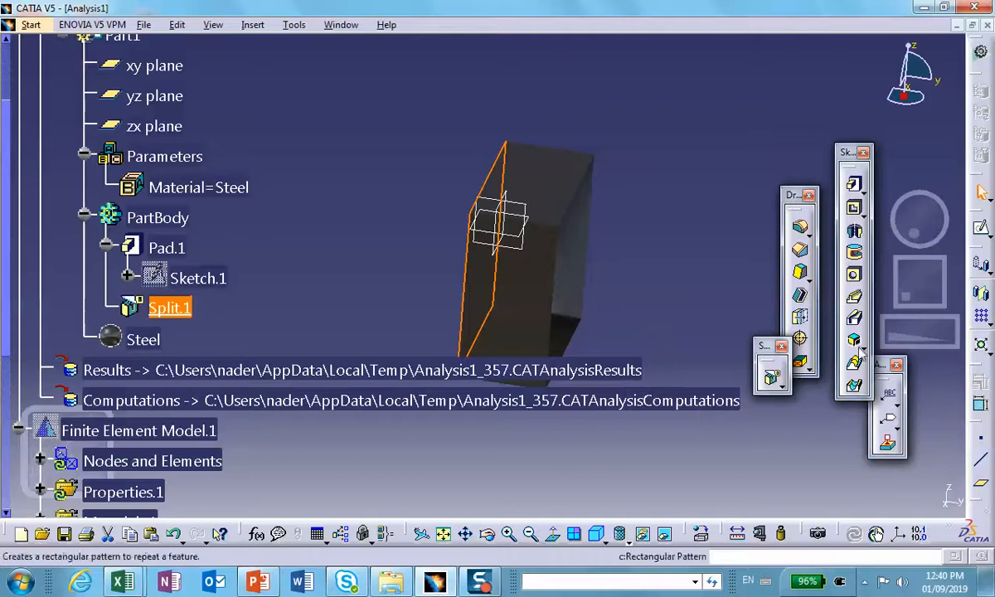
Split the remaining half of the cube again with the horizontal xy plane.
click(771, 377)
middle_drag(540, 276, 650, 255)
click(572, 242)
click(866, 495)
middle_drag(661, 318, 610, 322)
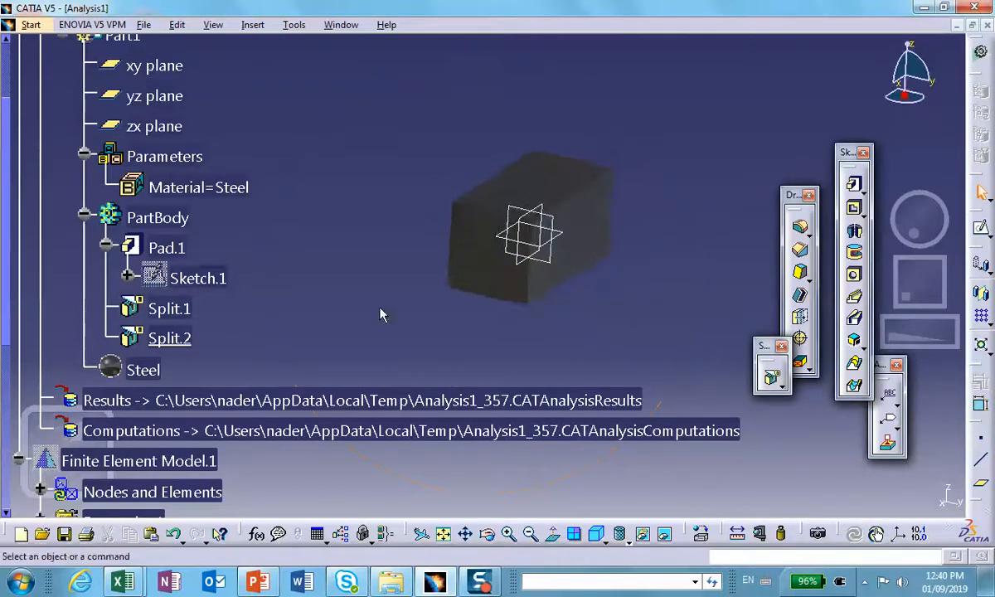
Return from part editing to Finite Element Model.1 and bring its Static Case into view.
scroll(211, 289, down, 4)
double_click(151, 276)
scroll(312, 311, down, 1)
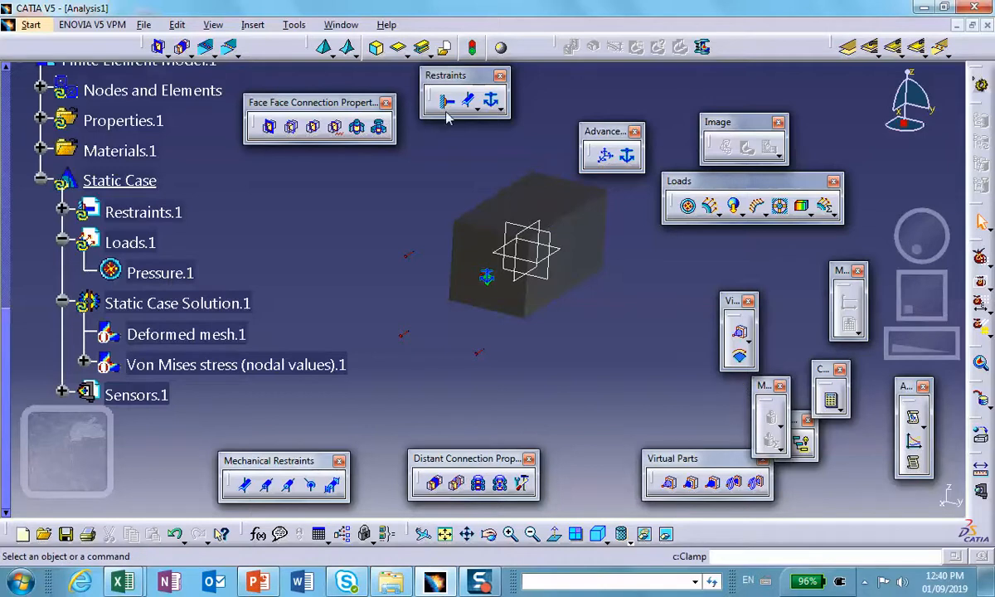
Apply a Surface Slider restraint to the two faces of the split solid created by the midplane cuts.
click(470, 100)
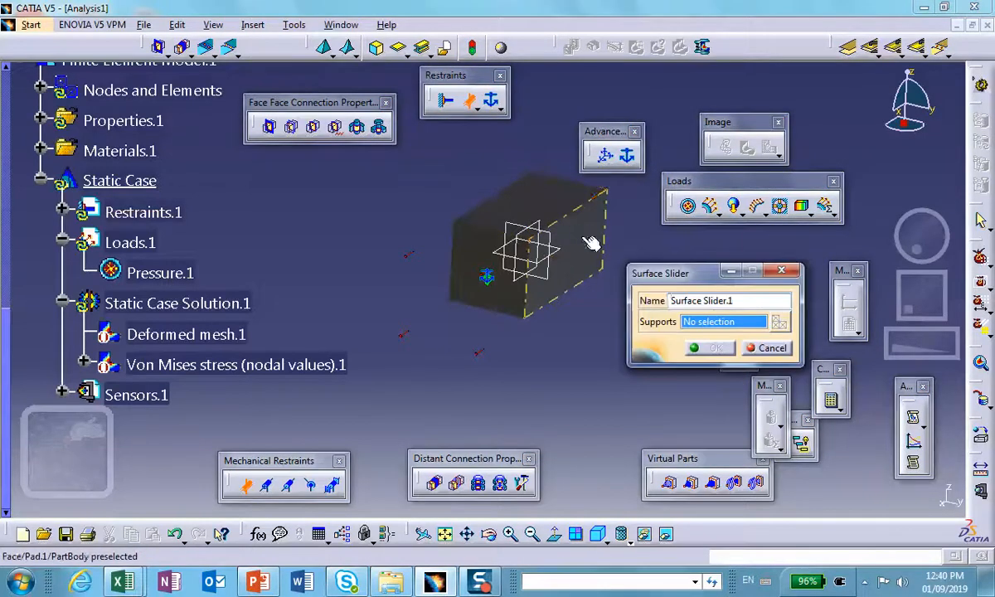
click(577, 277)
middle_drag(581, 322, 650, 410)
scroll(692, 327, down, 2)
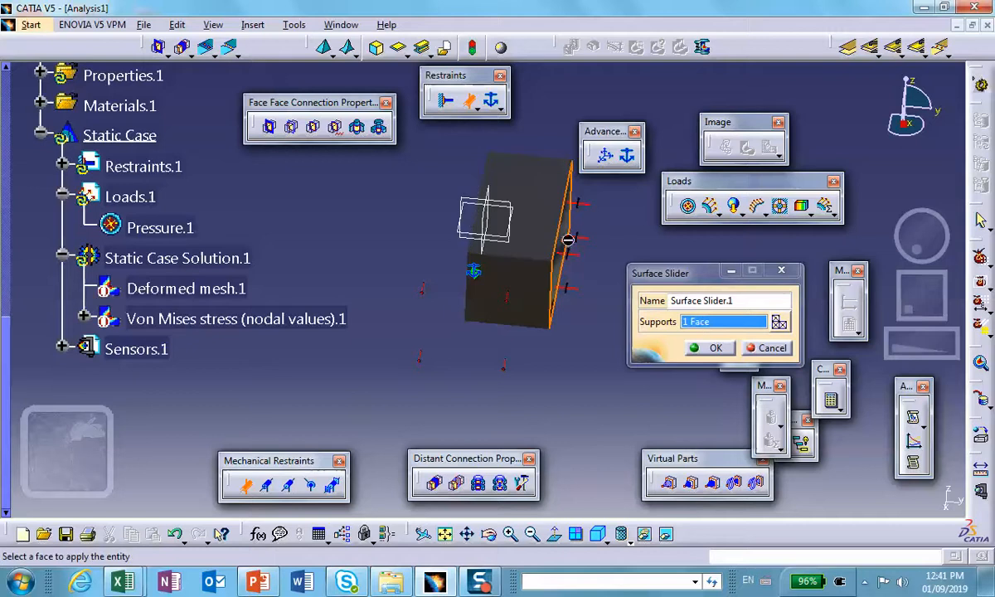
middle_drag(563, 286, 551, 265)
click(611, 222)
click(516, 243)
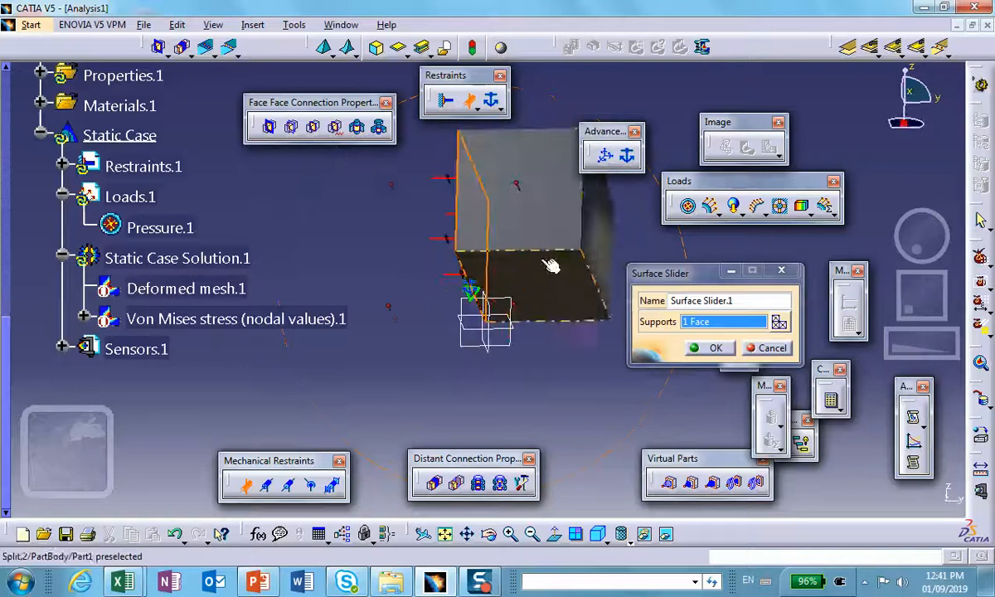
click(566, 284)
click(720, 348)
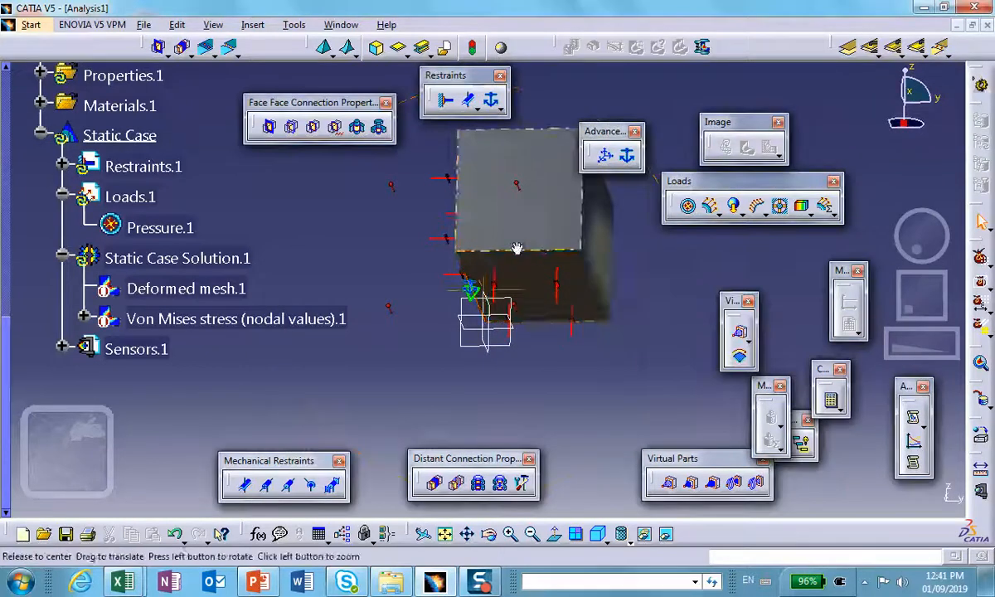
Compute the analysis with the All option, accepting the warnings, and activate the Von Mises stress image.
middle_drag(517, 248, 448, 401)
middle_drag(449, 362, 451, 382)
scroll(451, 382, down, 1)
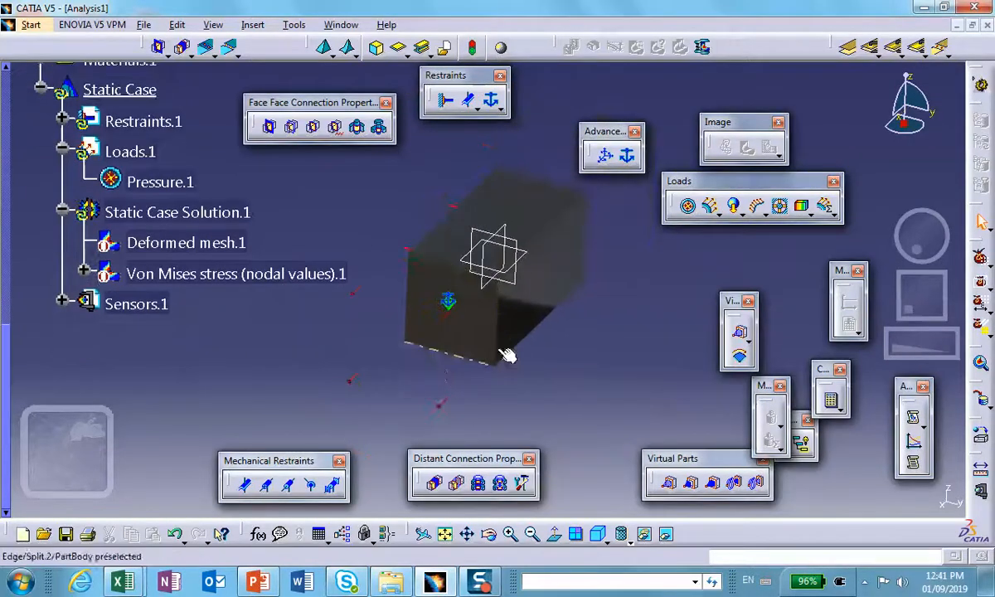
middle_drag(507, 354, 485, 397)
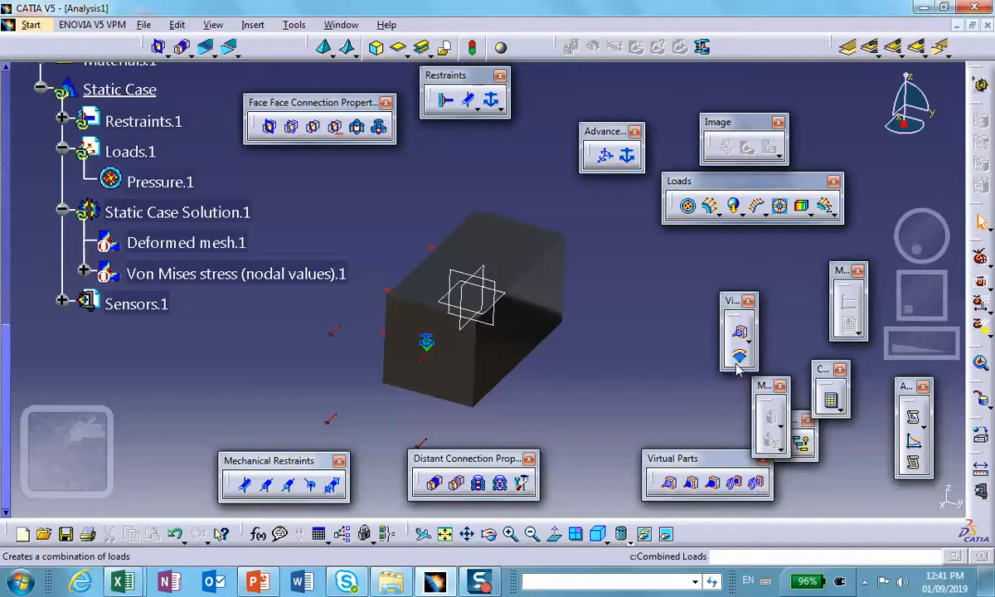
click(832, 403)
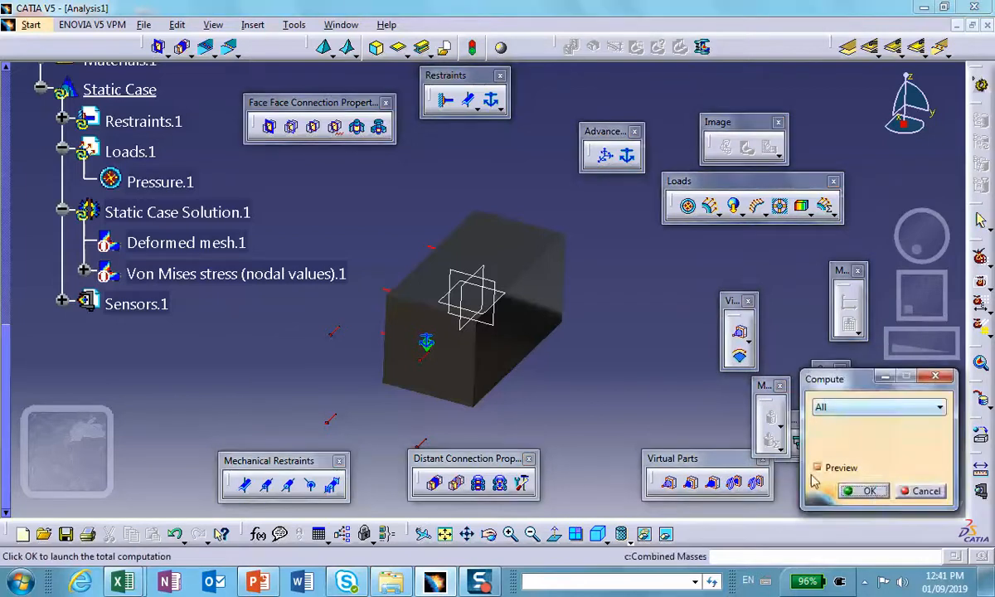
click(866, 492)
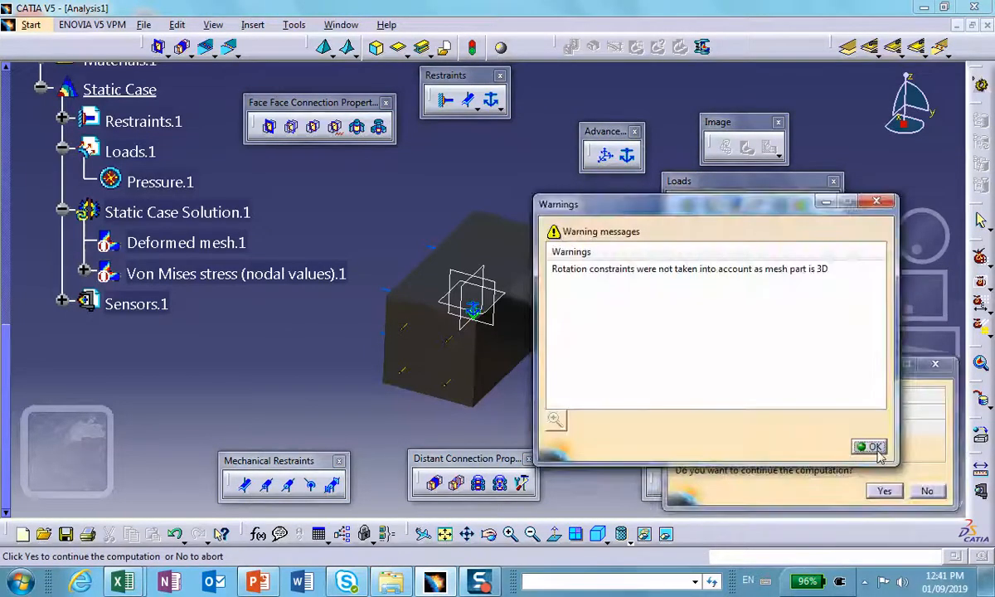
click(877, 448)
click(884, 491)
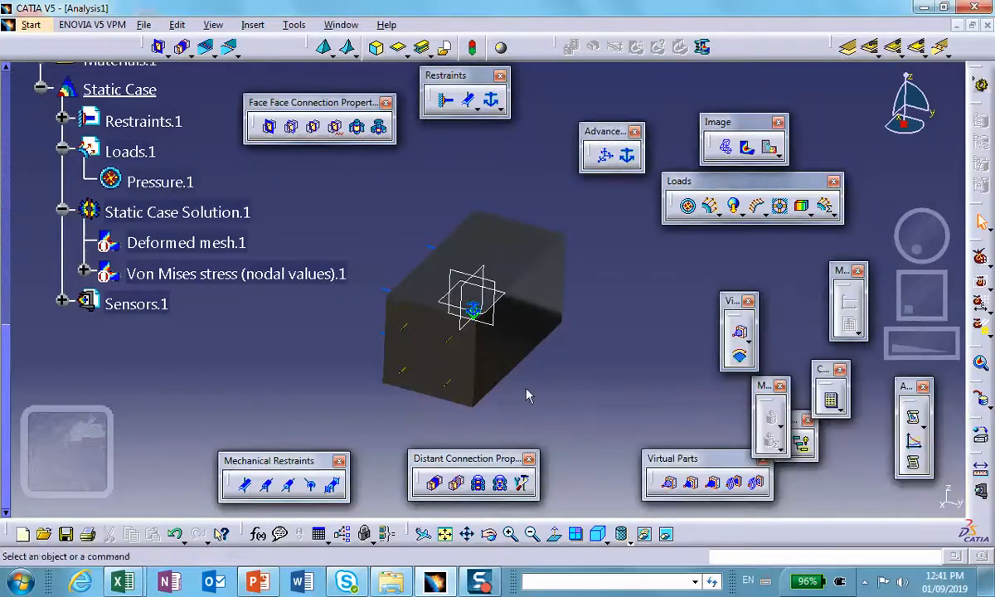
right_click(149, 281)
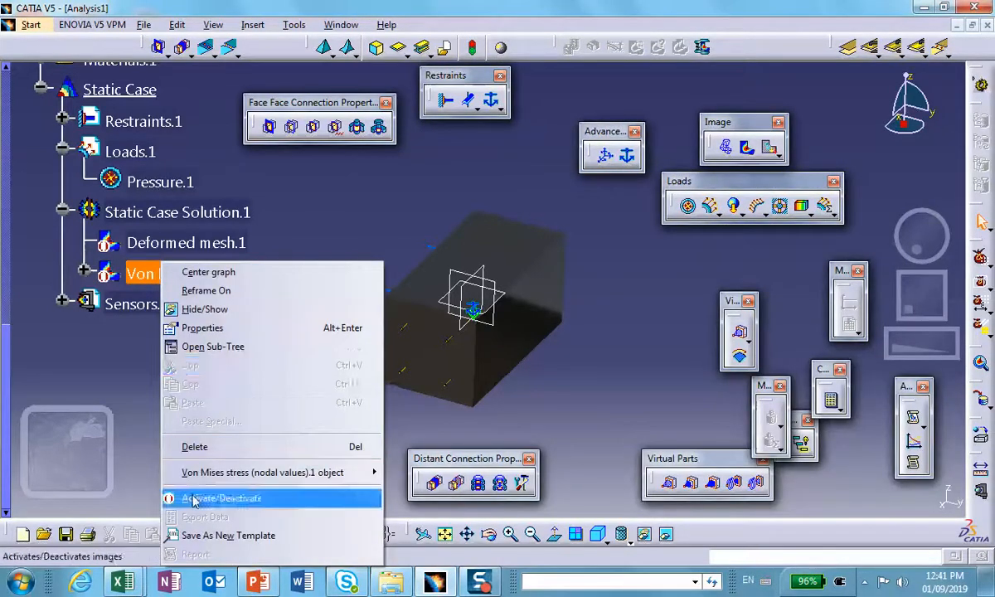
click(203, 498)
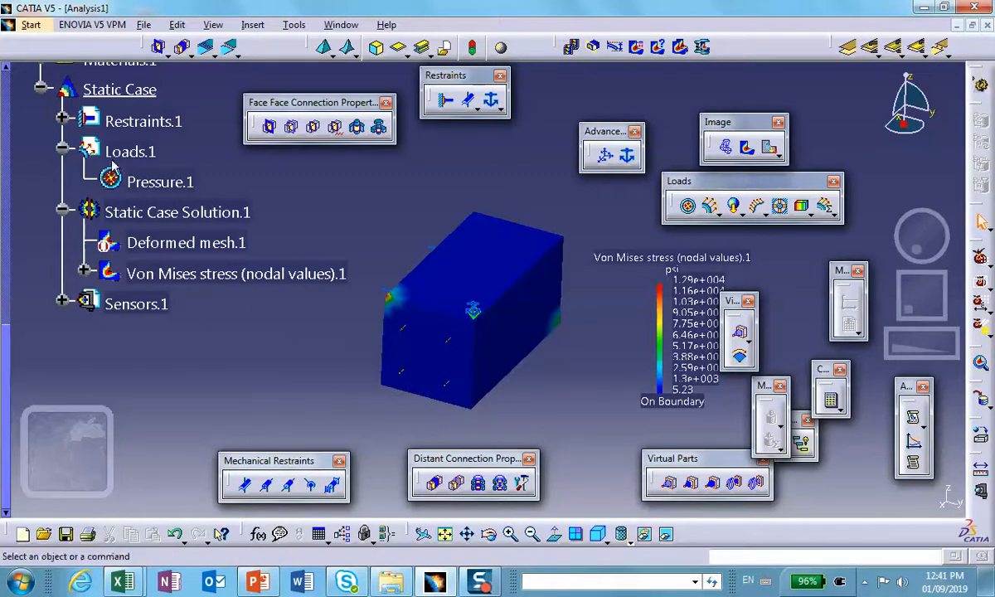
Set Self Balancing to Yes for Loads.1 in the Static Case.
click(139, 152)
double_click(139, 151)
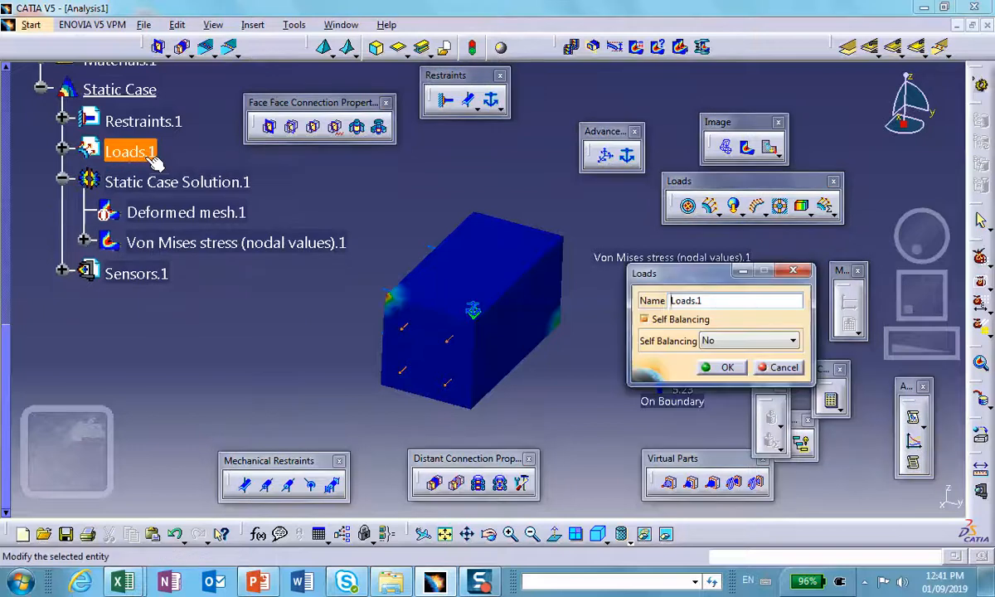
click(708, 354)
click(726, 368)
Recompute the whole analysis with self-balanced loads and activate the Von Mises stress image to inspect the reduced solid.
click(829, 401)
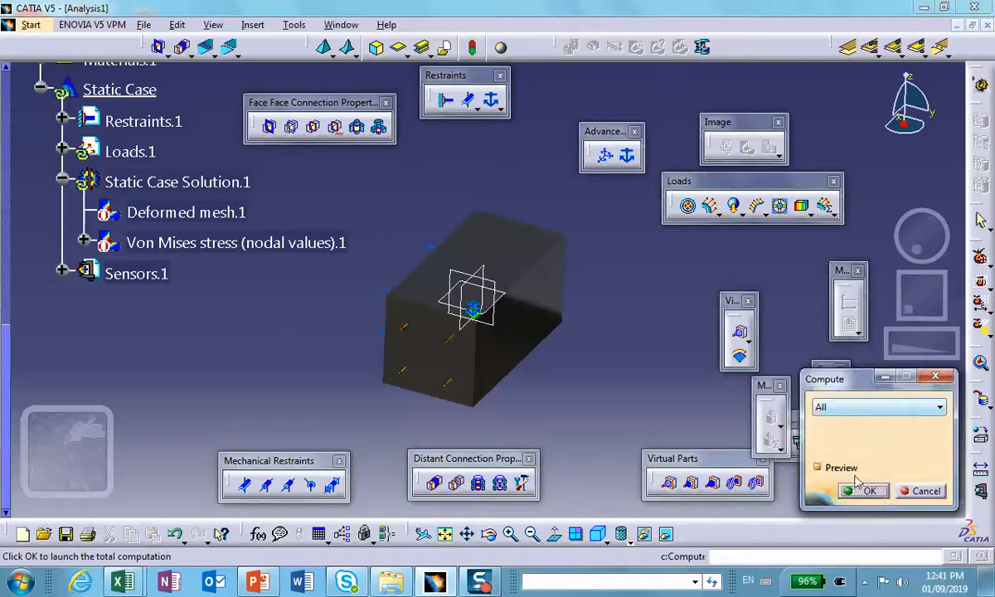
click(862, 490)
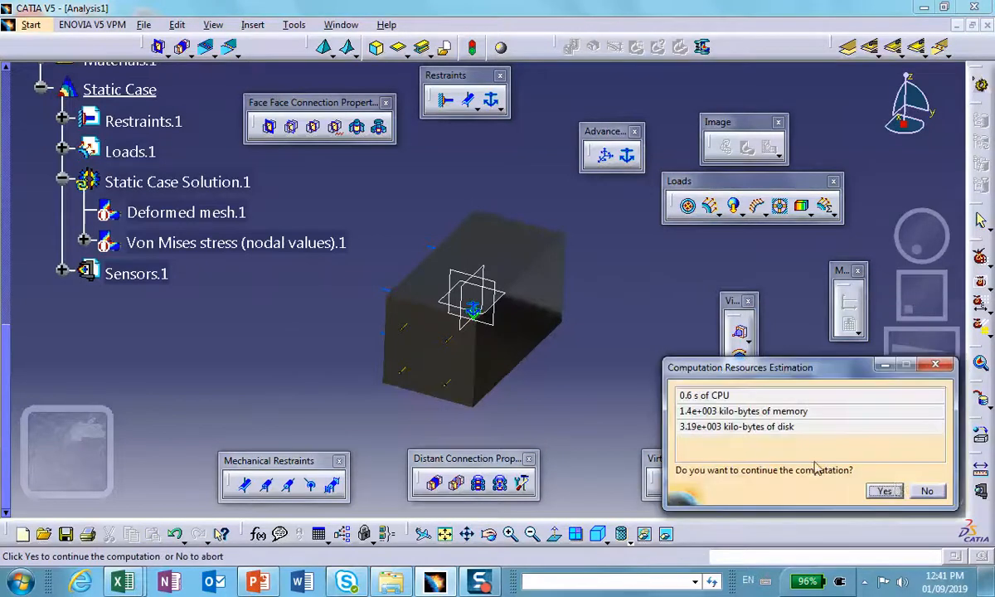
click(886, 490)
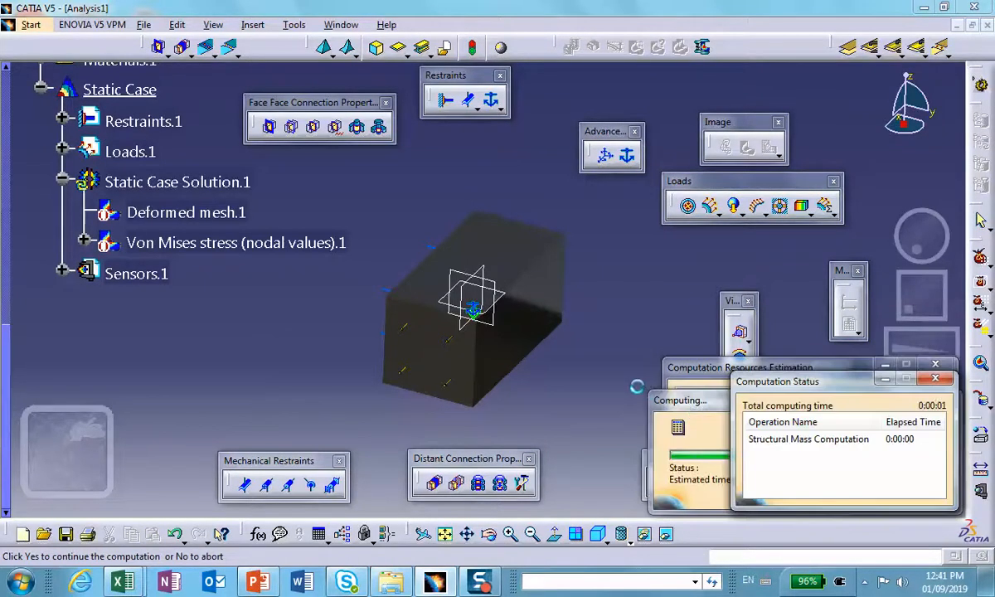
click(221, 243)
right_click(214, 243)
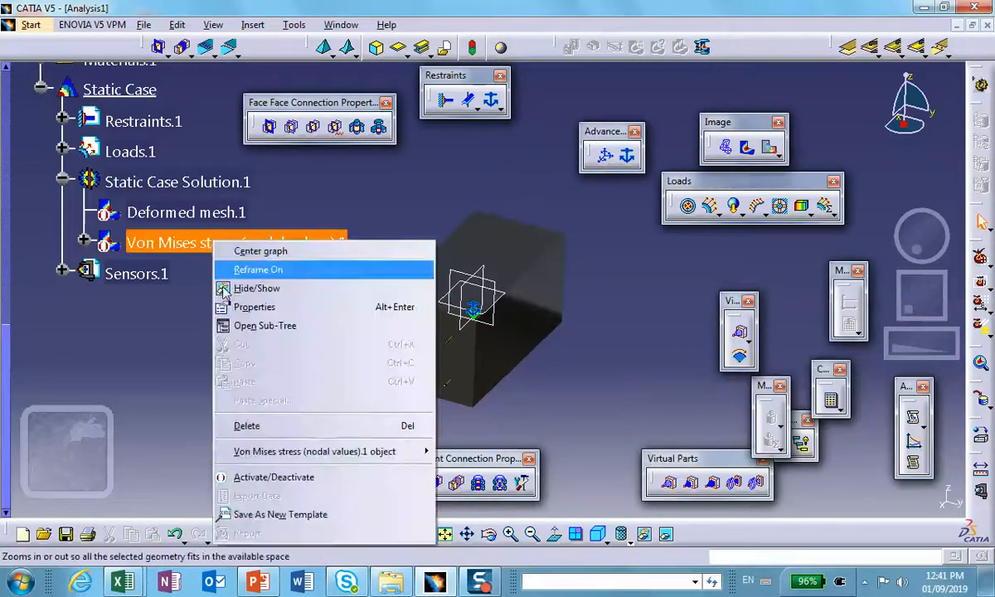
click(240, 473)
mouse_move(382, 369)
middle_down()
mouse_move(420, 389)
mouse_move(597, 374)
mouse_move(609, 360)
mouse_move(449, 342)
mouse_move(455, 337)
mouse_move(500, 358)
mouse_move(378, 378)
mouse_move(342, 327)
mouse_move(453, 301)
mouse_move(484, 228)
mouse_move(515, 281)
mouse_move(608, 300)
mouse_move(435, 316)
mouse_move(320, 279)
mouse_move(588, 326)
mouse_move(437, 331)
mouse_move(262, 304)
mouse_move(364, 306)
mouse_move(455, 428)
mouse_move(498, 428)
mouse_move(510, 393)
middle_up()
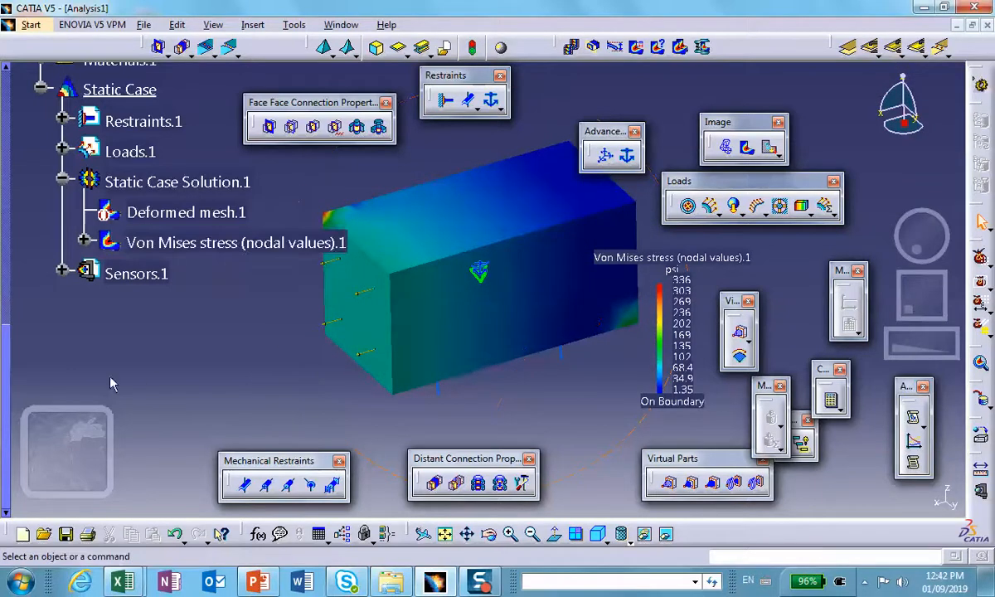
Deactivate the Von Mises stress image and delete the existing isostatic restraint from Restraints.1.
right_click(184, 243)
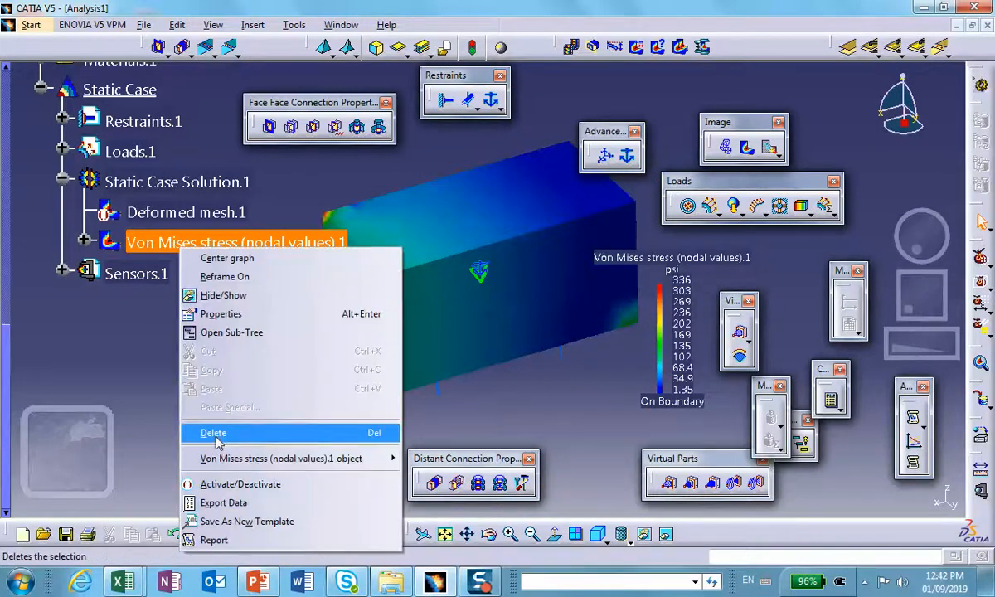
click(236, 485)
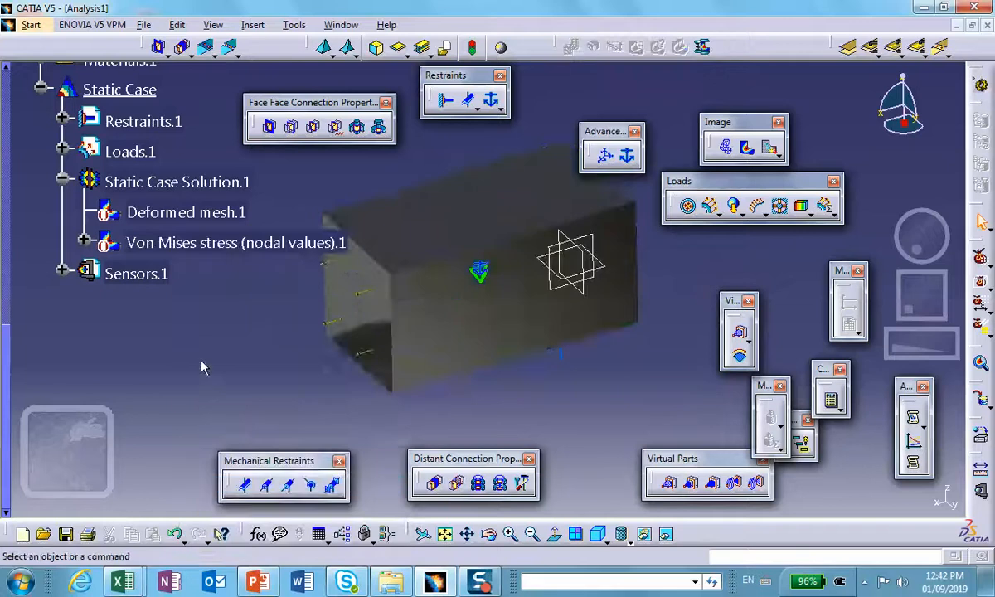
scroll(225, 411, up, 3)
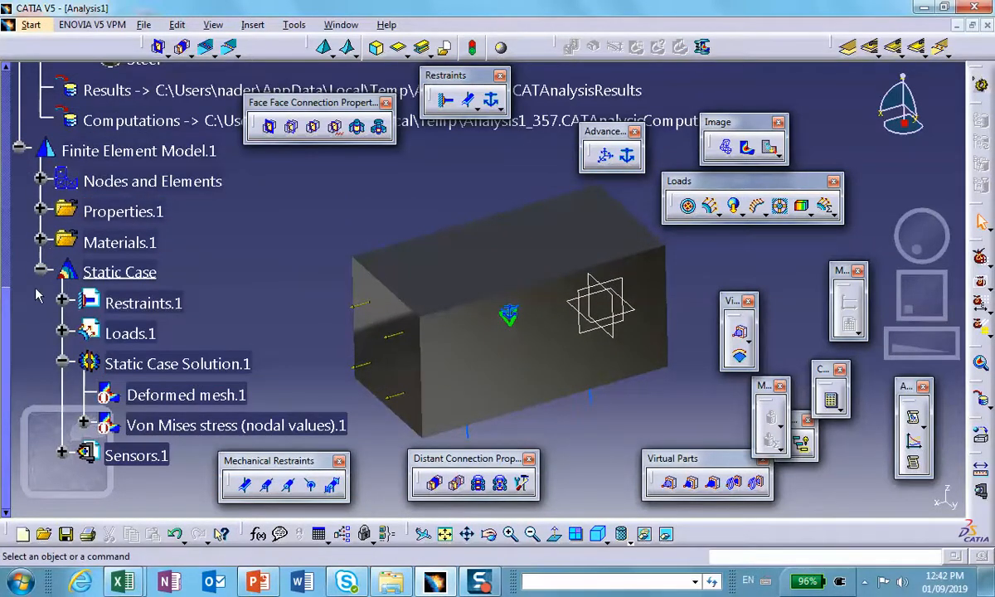
click(62, 303)
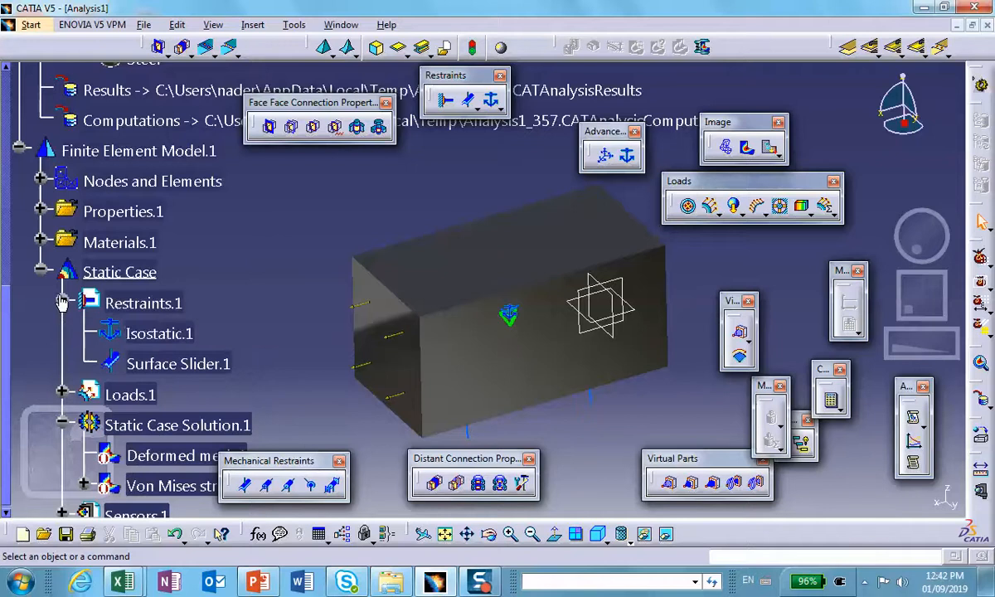
right_click(183, 336)
click(209, 269)
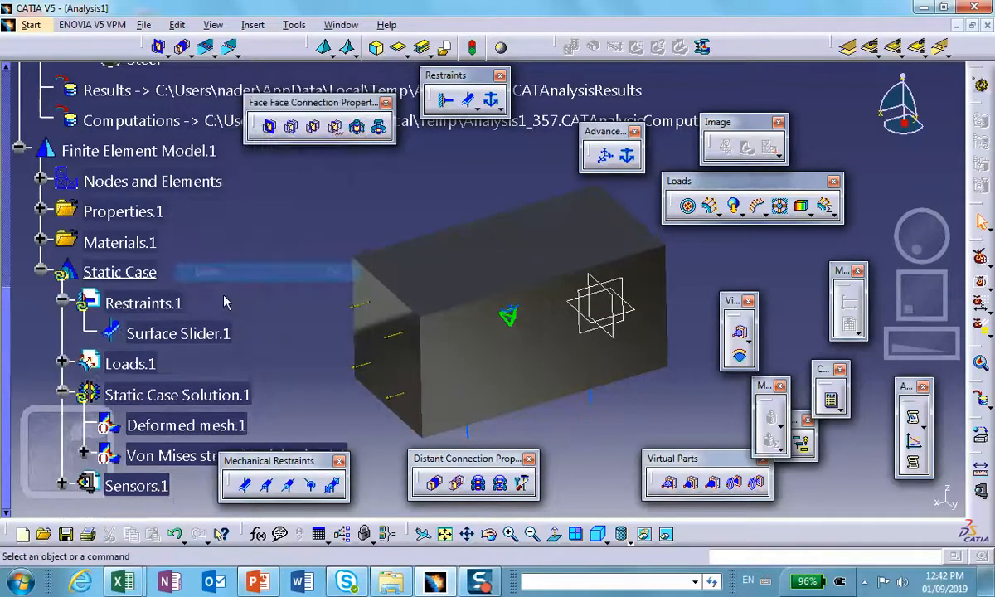
Check the Self Balancing setting of Loads.1 and accept it as it is.
middle_drag(224, 303, 228, 236)
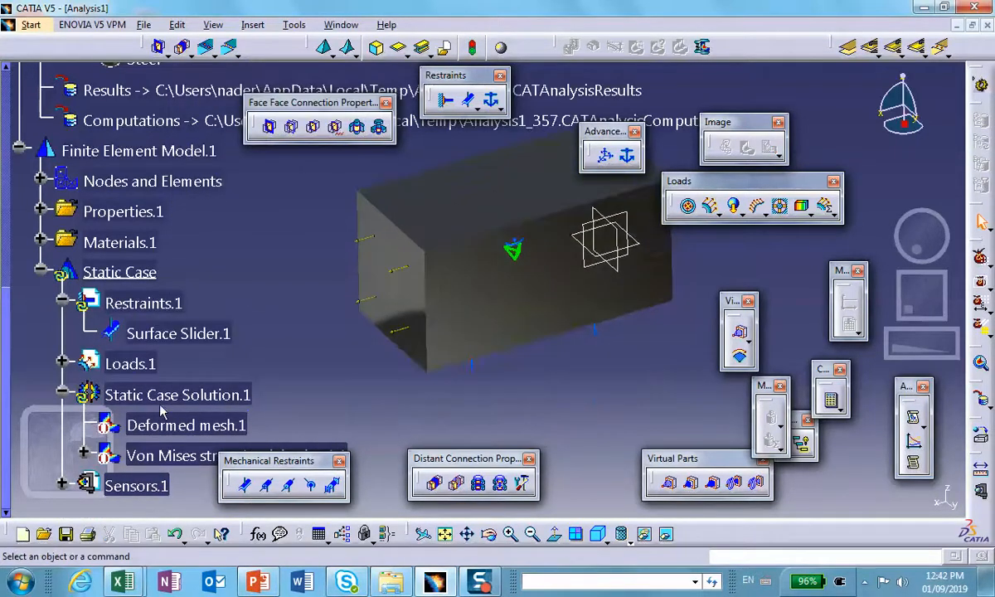
scroll(161, 408, down, 4)
scroll(160, 407, up, 1)
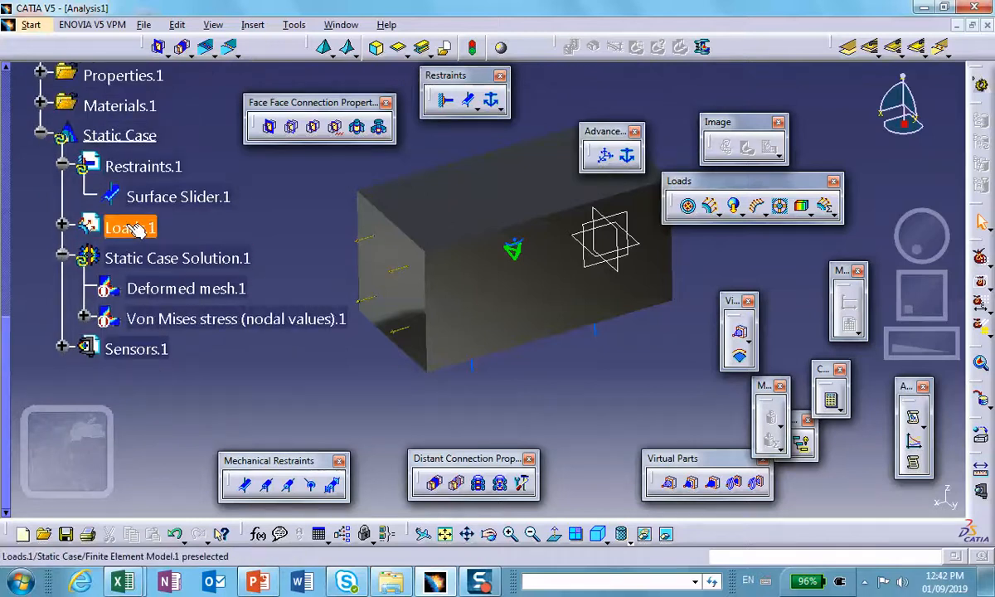
click(63, 225)
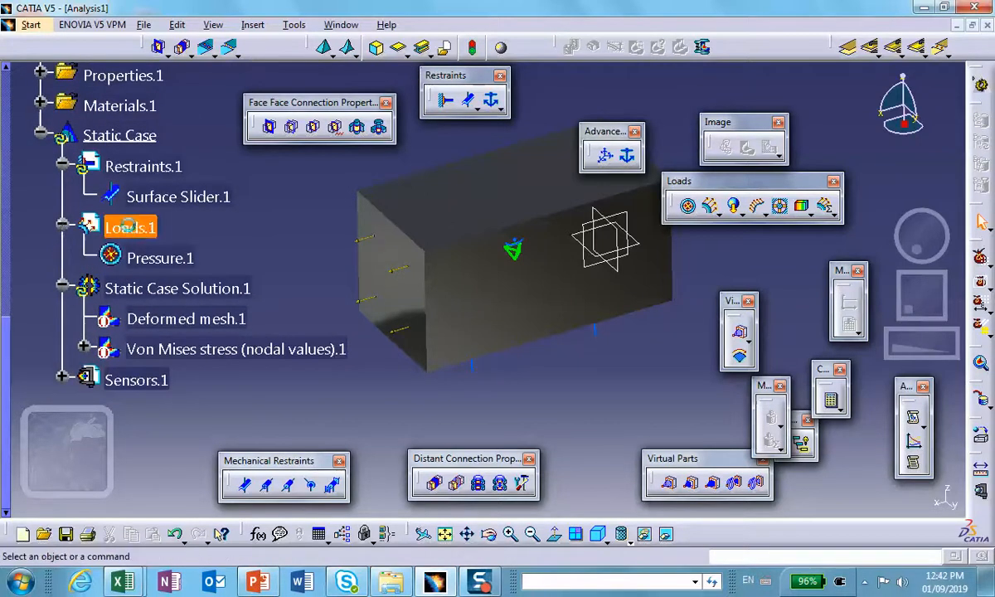
double_click(131, 228)
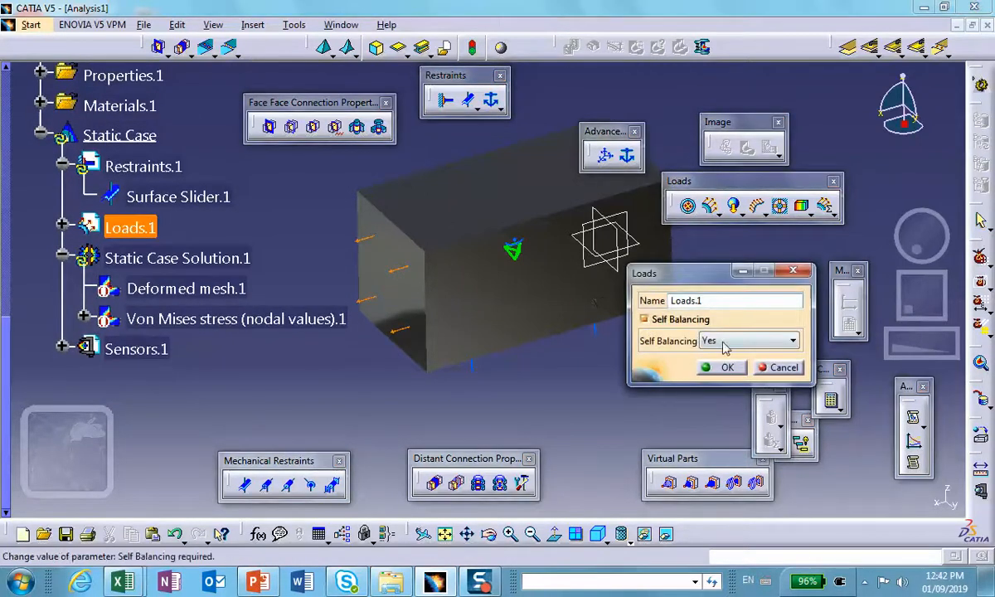
click(724, 369)
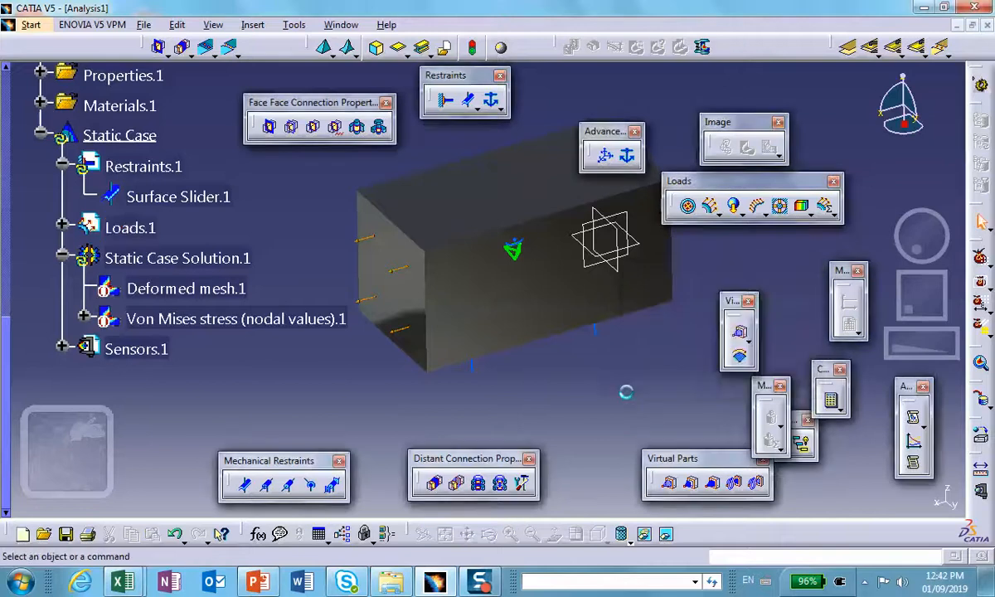
Add a new isostatic restraint to the Static Case and compute the whole analysis again.
click(630, 163)
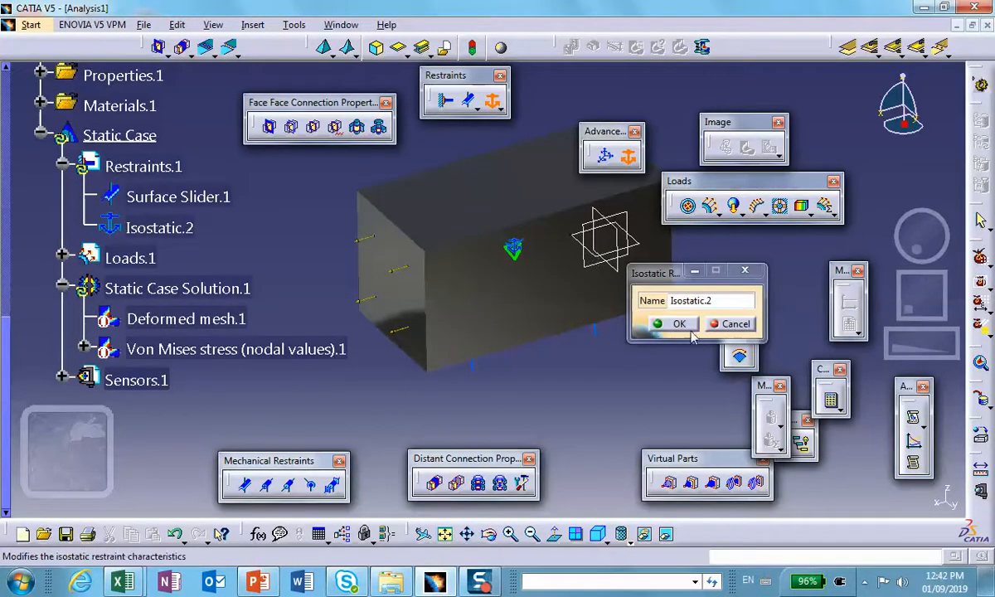
click(678, 324)
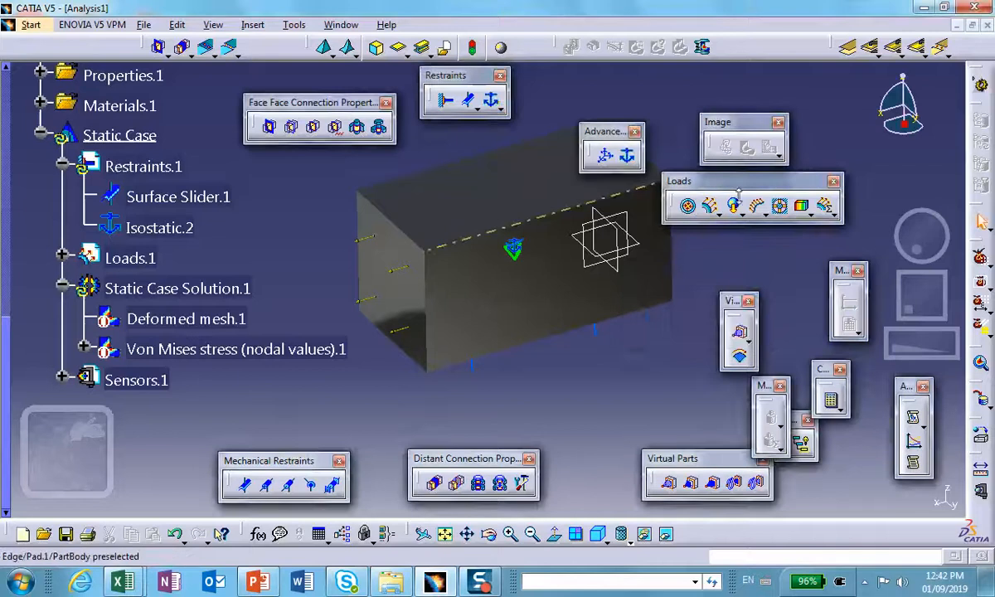
click(832, 401)
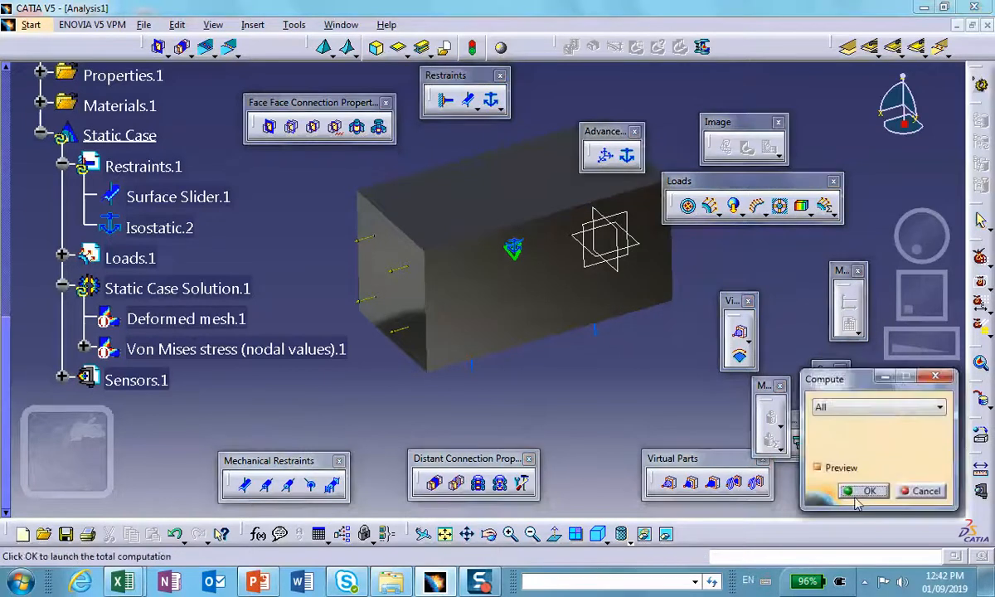
click(863, 490)
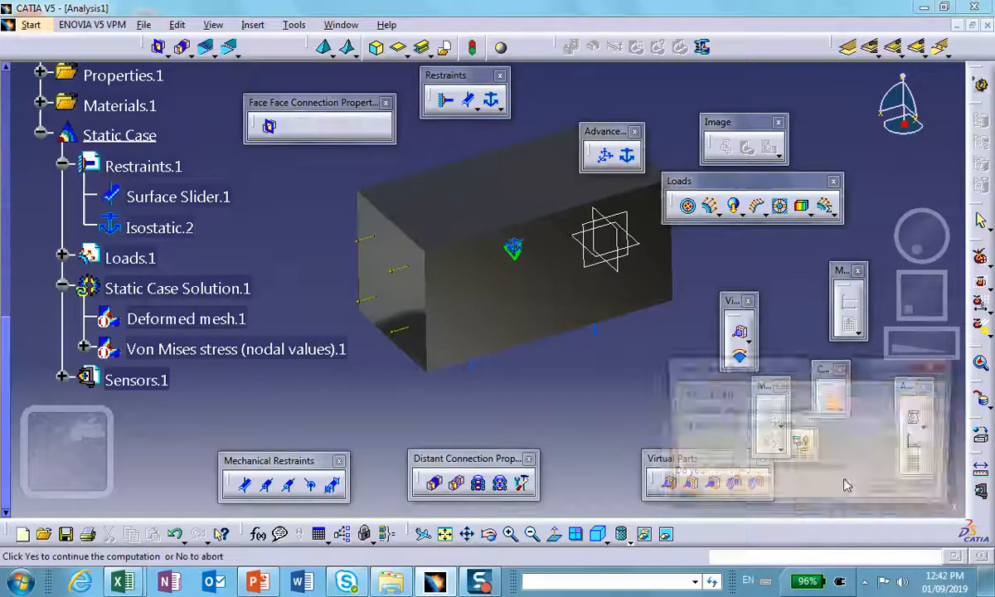
click(884, 492)
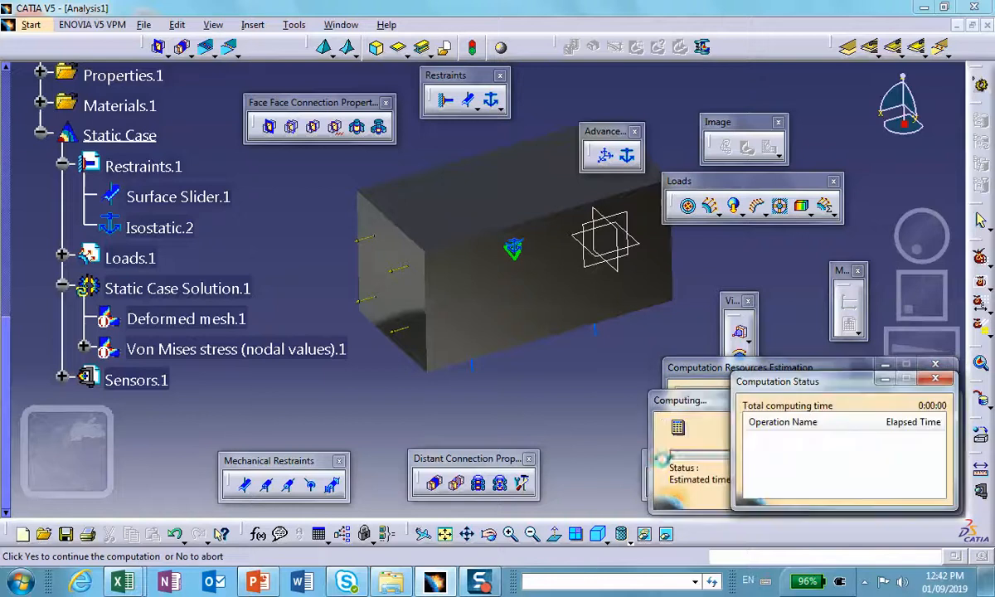
Activate the Von Mises stress image for the new solution and inspect the stress distribution on the solid from another angle.
right_click(239, 349)
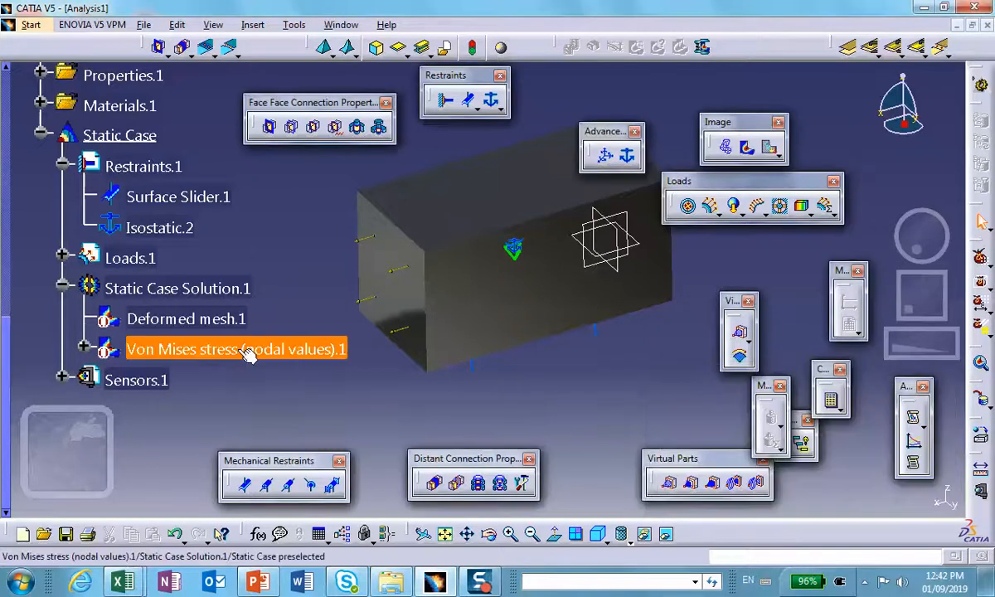
click(266, 282)
click(505, 386)
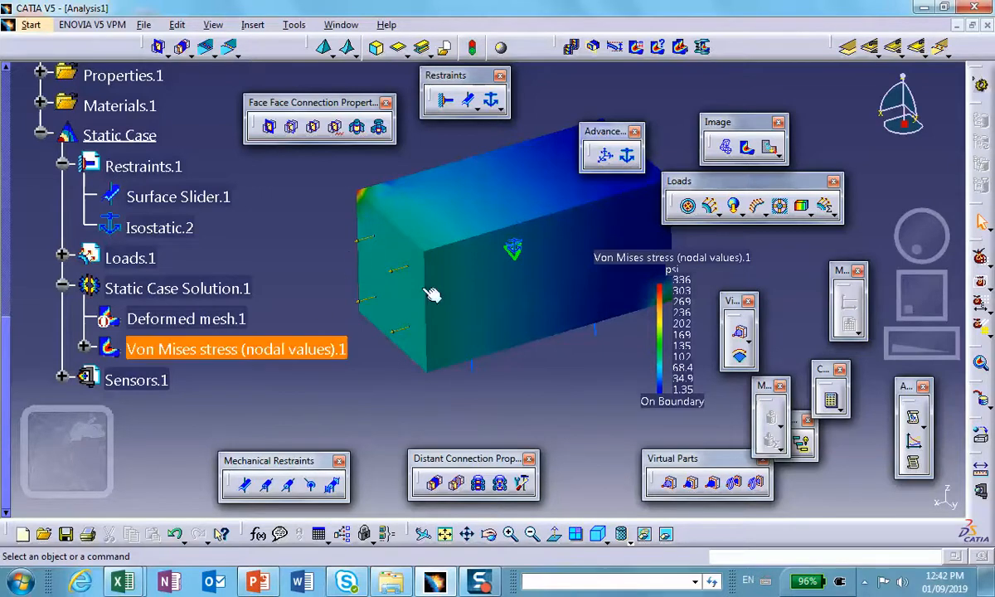
middle_drag(507, 360, 590, 322)
middle_drag(515, 267, 500, 333)
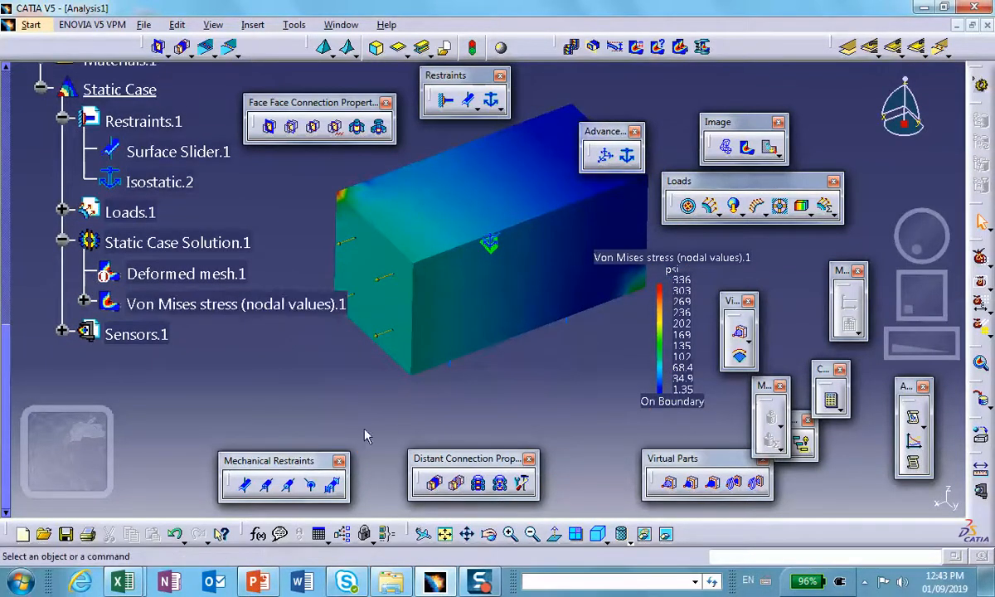
Deactivate the Von Mises stress image of the Static Case Solution.
middle_drag(415, 408, 445, 387)
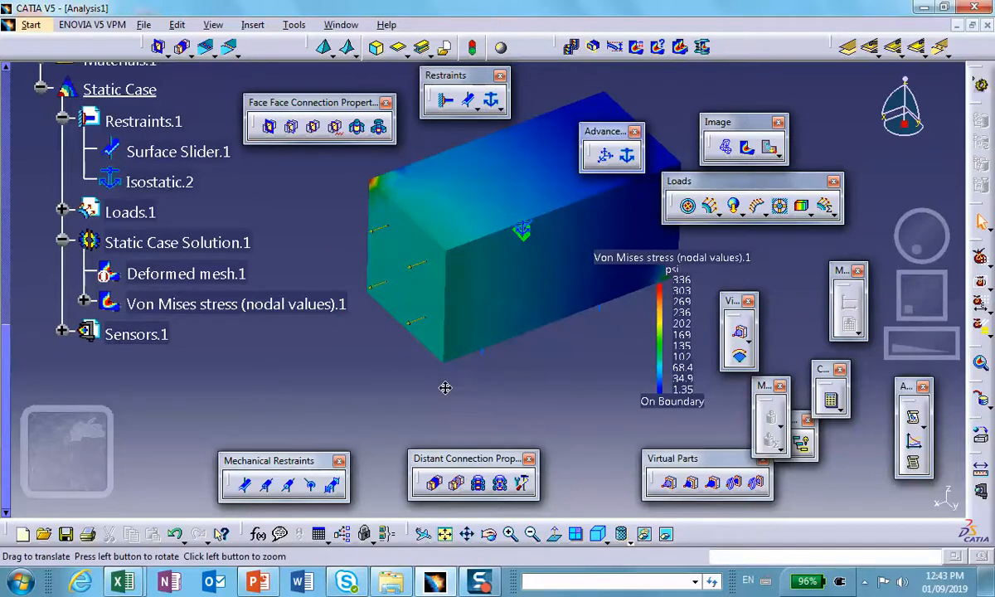
middle_drag(445, 387, 455, 381)
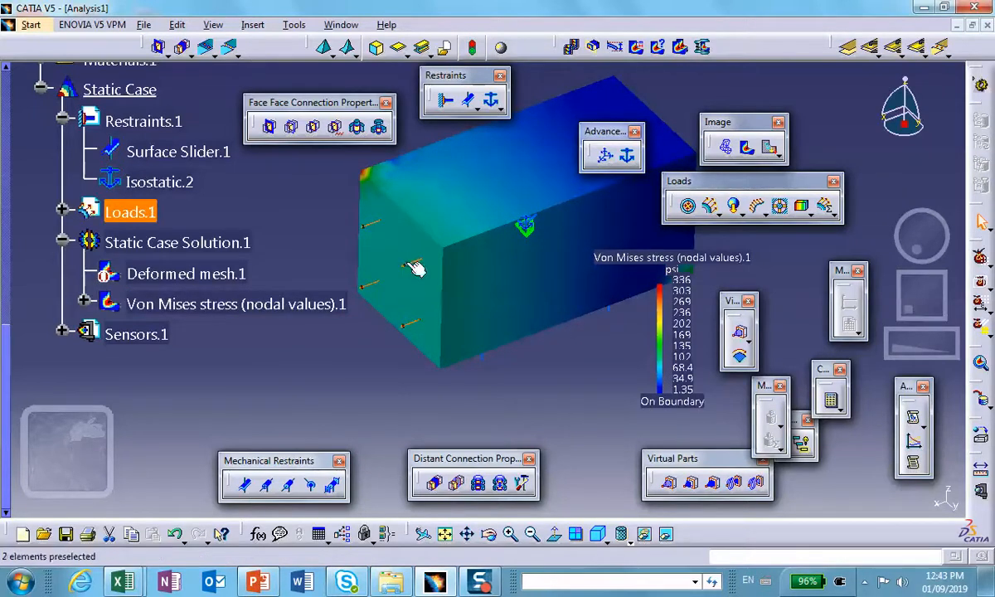
right_click(164, 303)
click(219, 497)
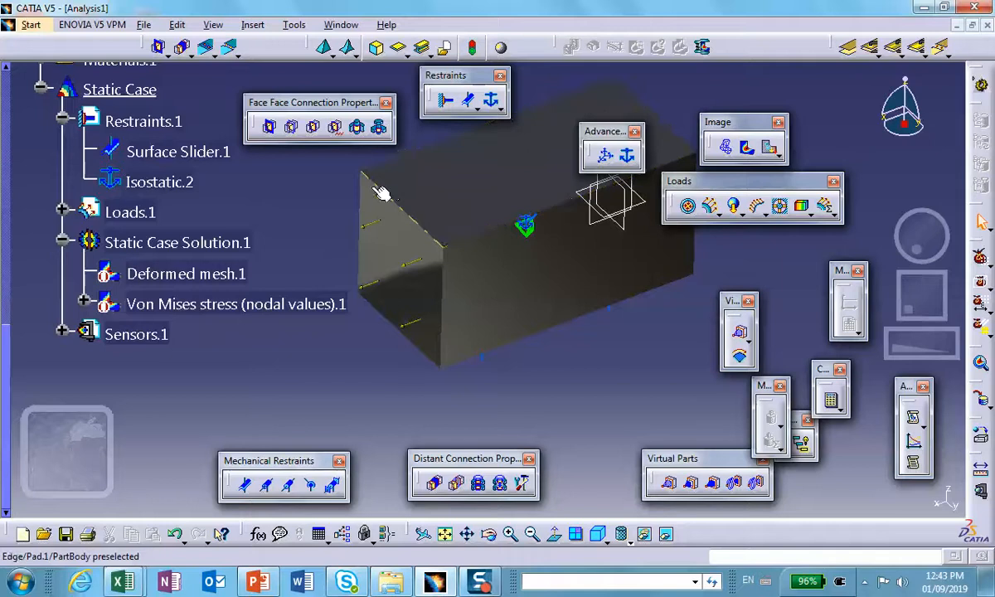
Generate the restraint visualization on mesh for the Isostatic.2 restraint.
scroll(192, 193, up, 2)
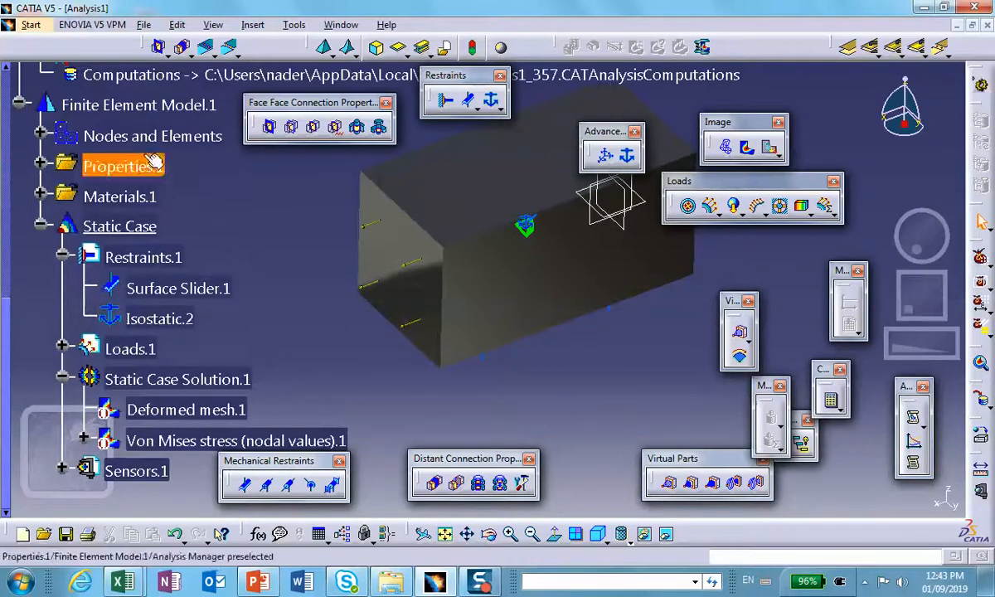
click(40, 136)
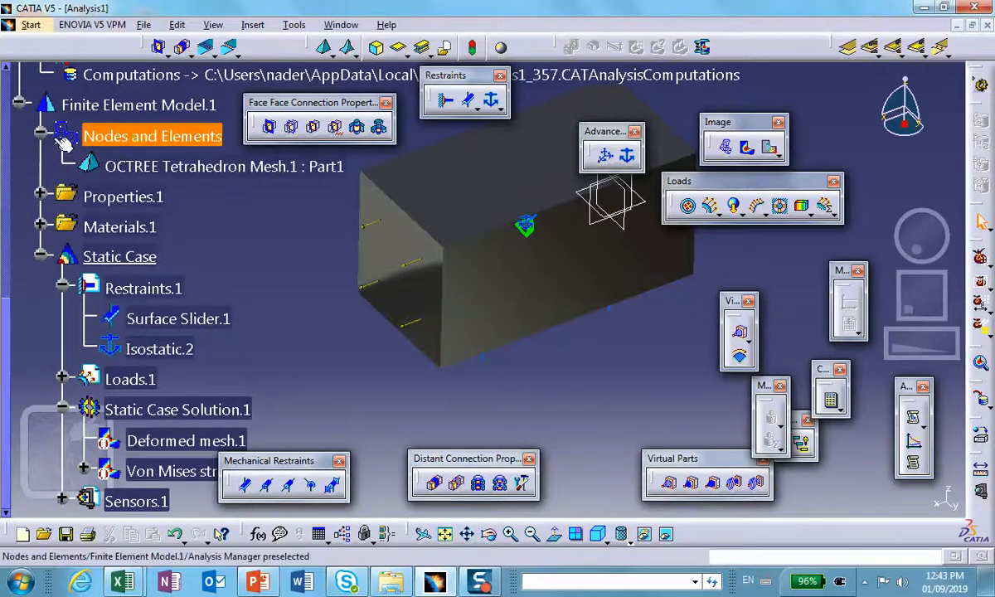
click(40, 135)
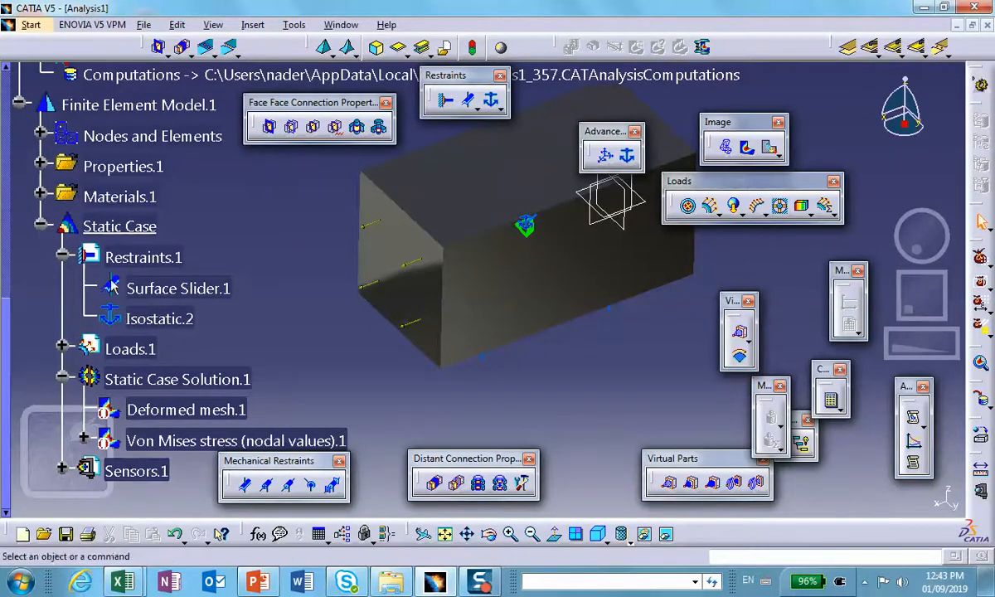
right_click(170, 324)
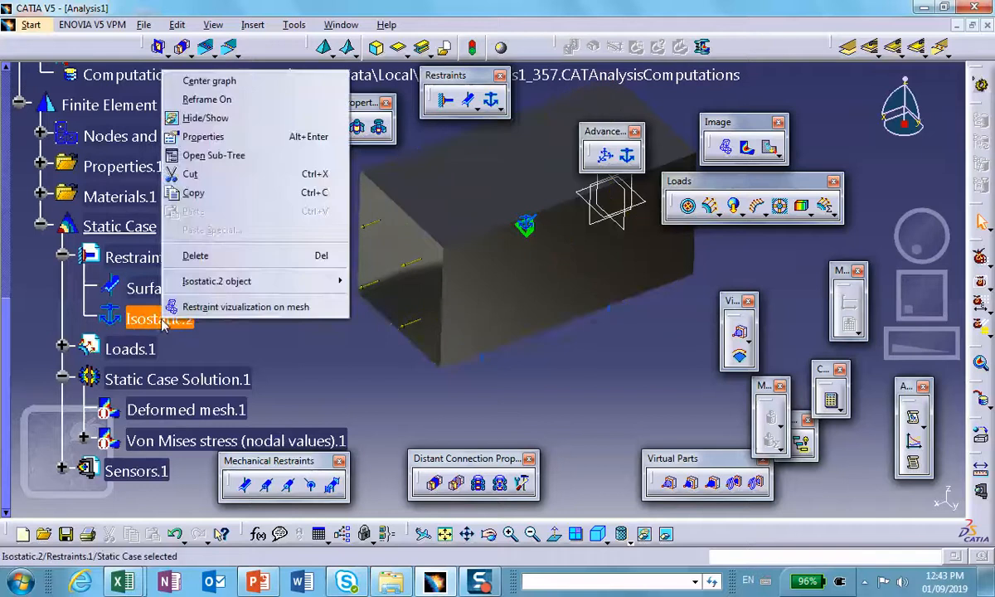
click(209, 308)
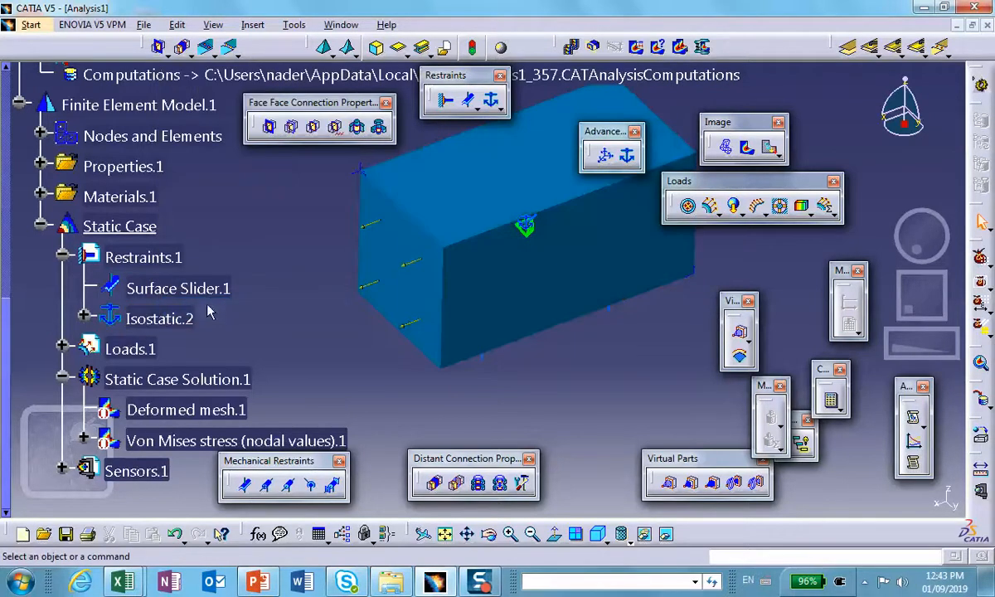
Examine the degrees of freedom symbols of the isostatic restraint at the corners of the meshed solid.
middle_drag(334, 336, 501, 362)
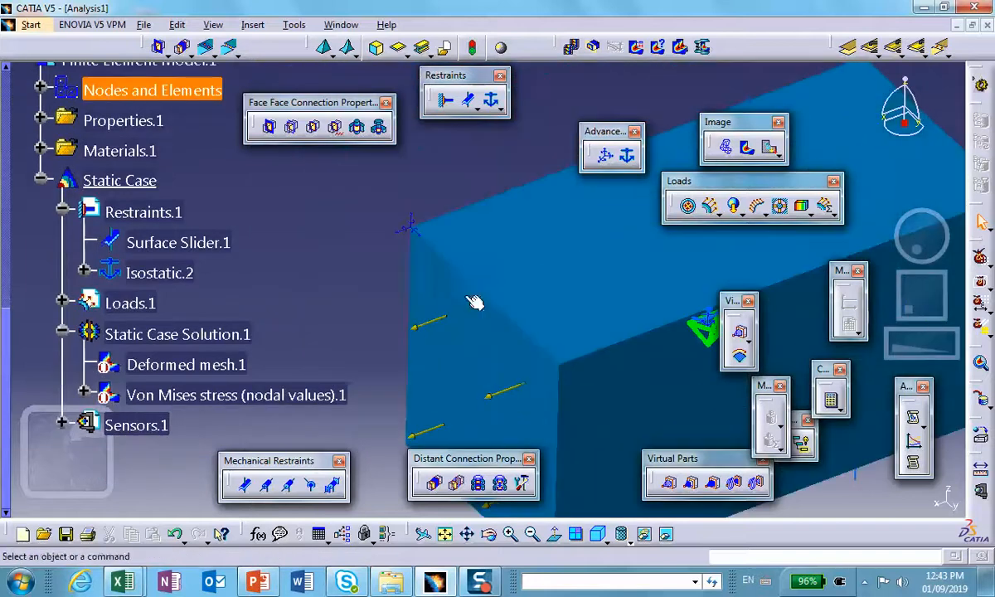
click(422, 225)
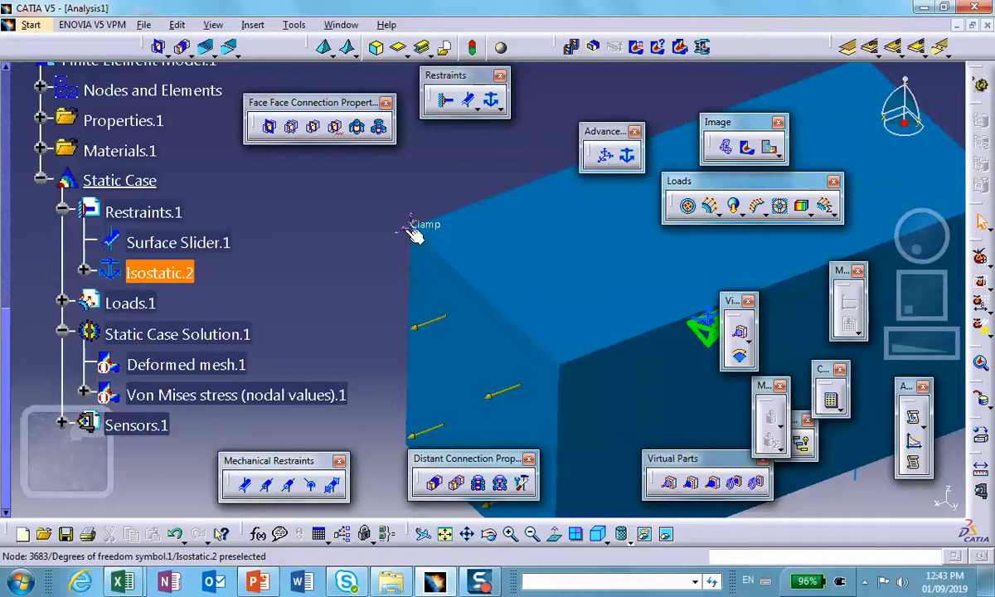
click(528, 285)
middle_drag(528, 284, 157, 356)
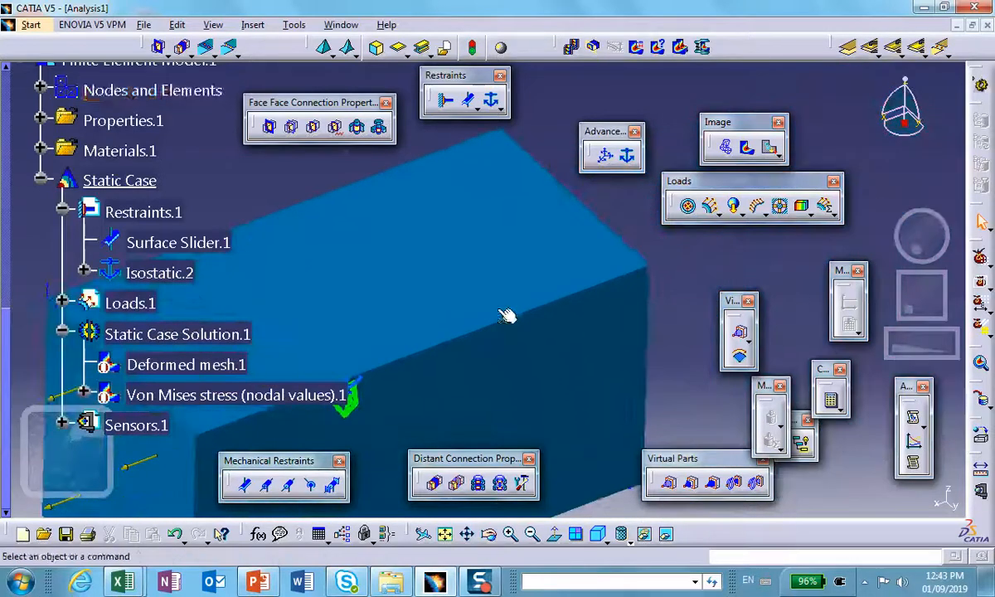
middle_drag(569, 314, 518, 424)
middle_drag(494, 386, 521, 360)
scroll(205, 292, down, 1)
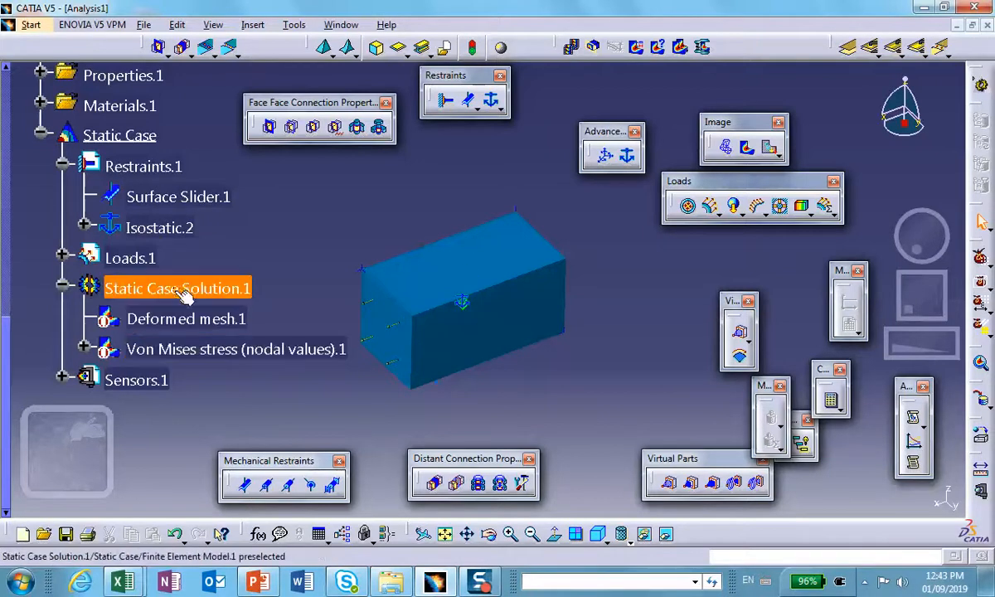
scroll(183, 290, up, 4)
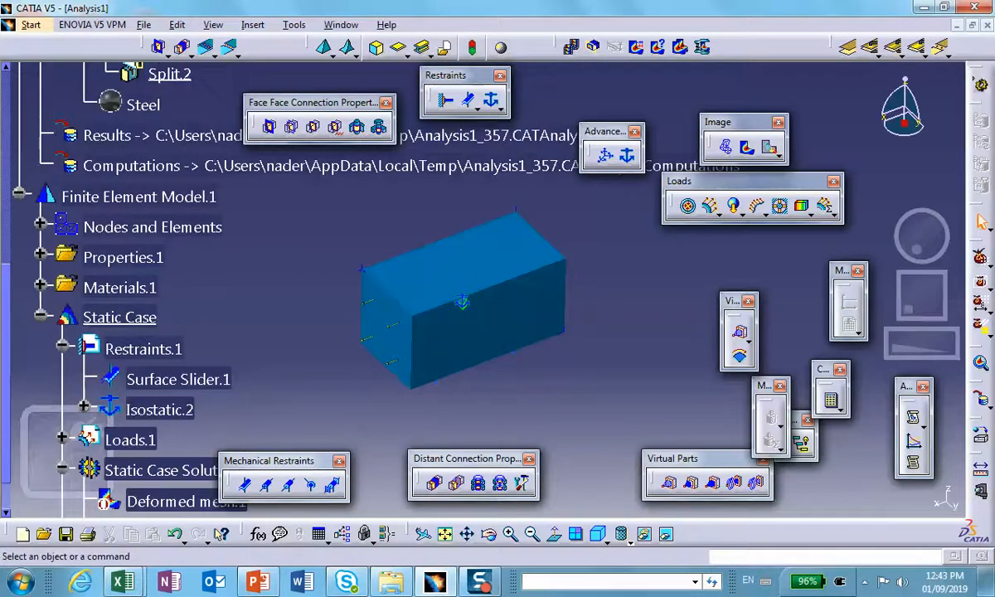
scroll(116, 292, down, 3)
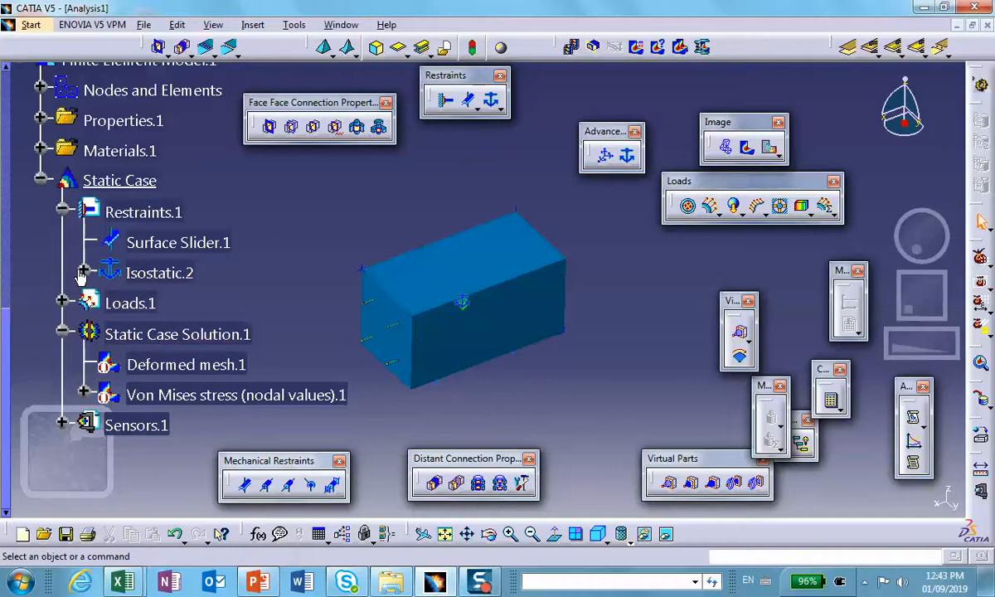
Deactivate the Degrees of freedom symbol image of Isostatic.2 and the Mesh.1 image under Nodes and Elements.
click(83, 272)
right_click(176, 302)
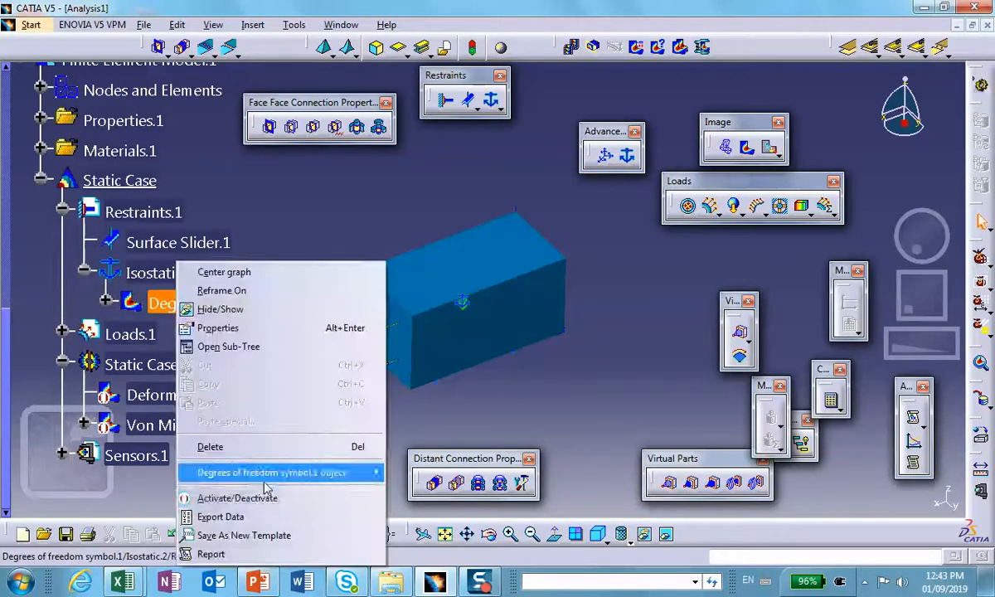
click(260, 497)
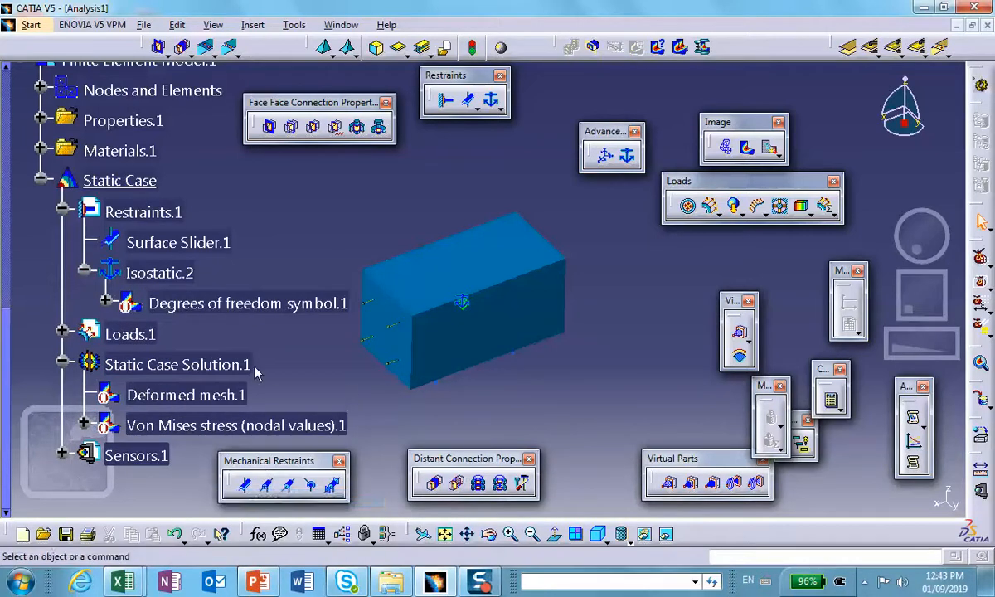
scroll(254, 373, up, 2)
click(40, 181)
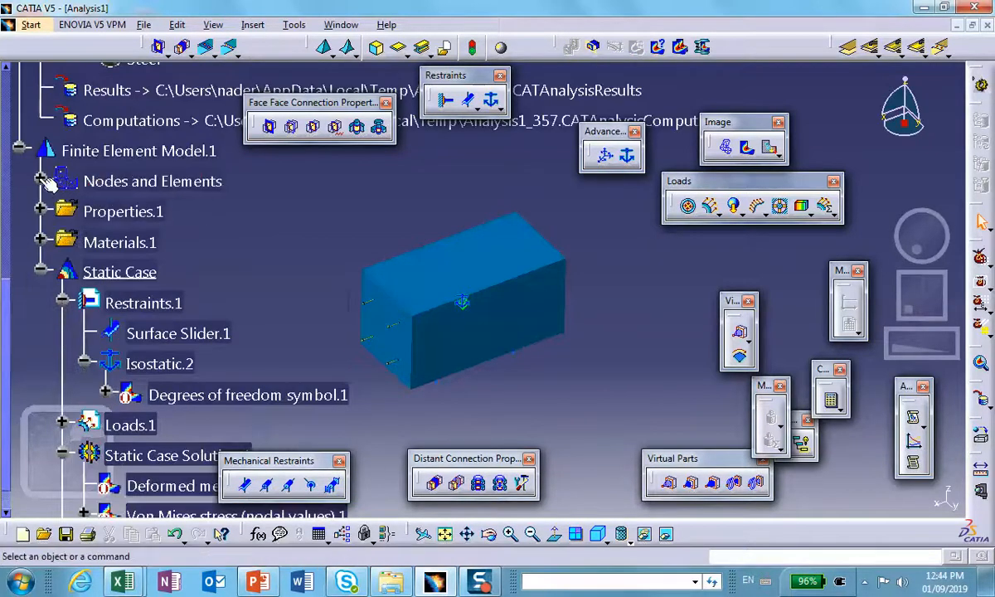
right_click(123, 239)
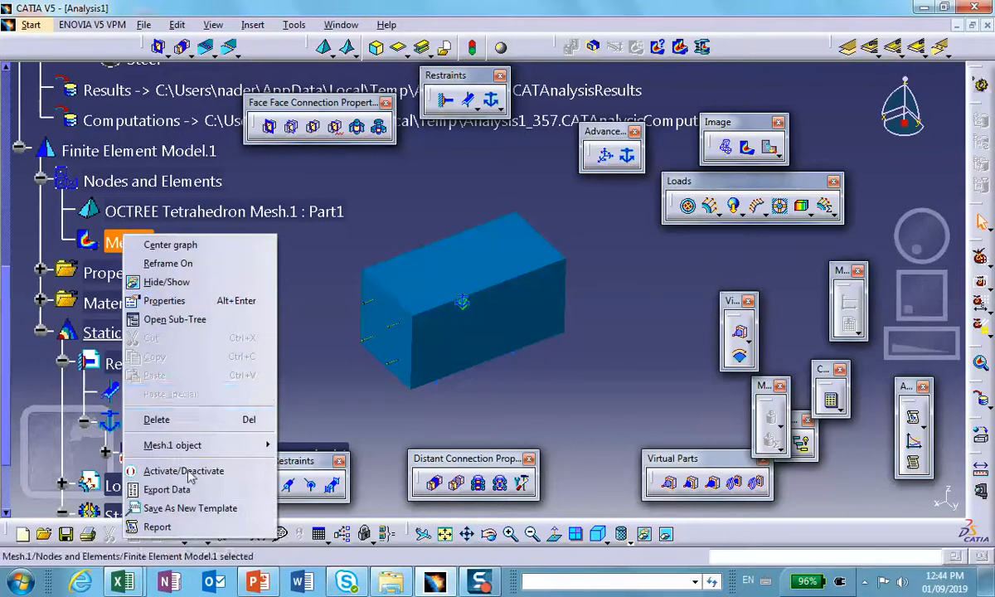
click(185, 473)
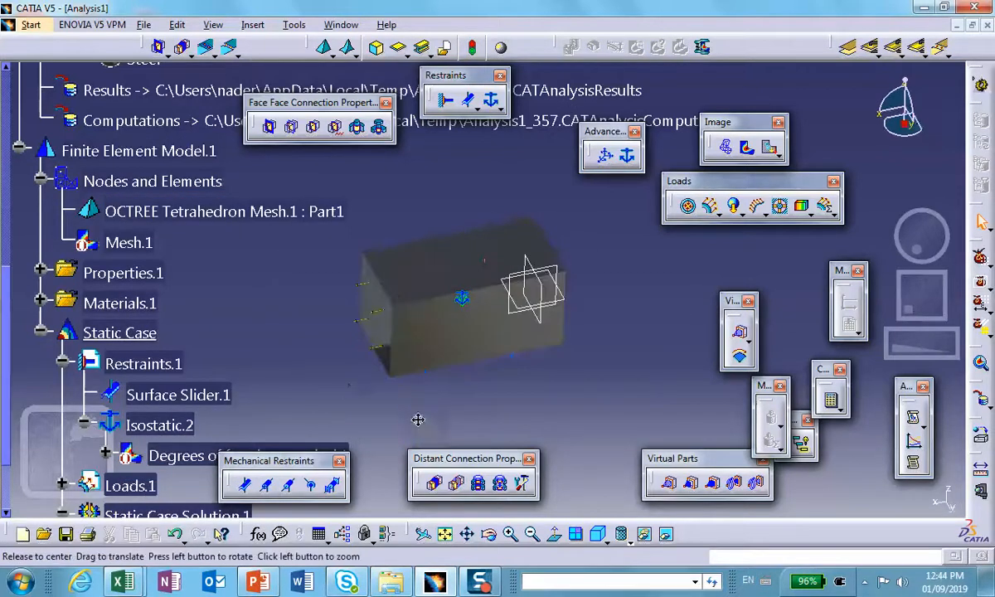
Edit Pressure.1 to replace its support face with the opposite end face of the solid, keeping the pressure at -100psi.
ctrl+middle_drag(347, 393, 344, 301)
scroll(291, 350, down, 1)
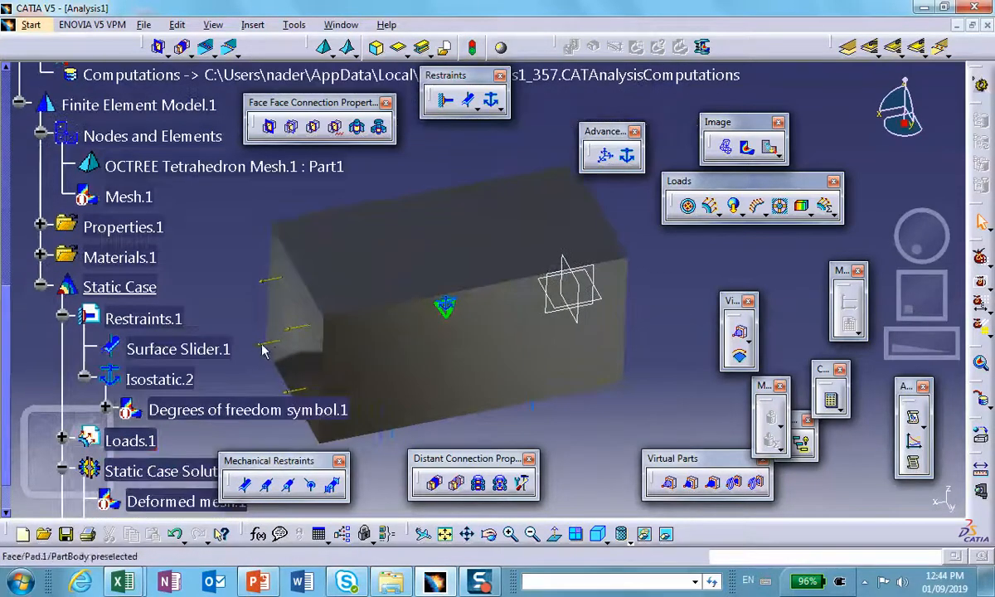
click(293, 336)
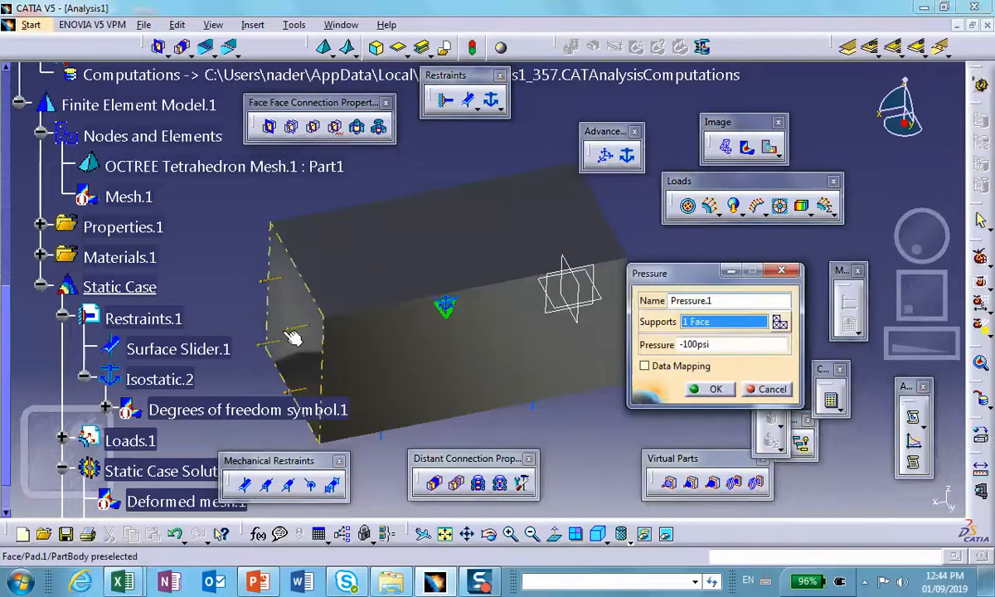
click(291, 299)
middle_drag(488, 377, 263, 341)
click(620, 342)
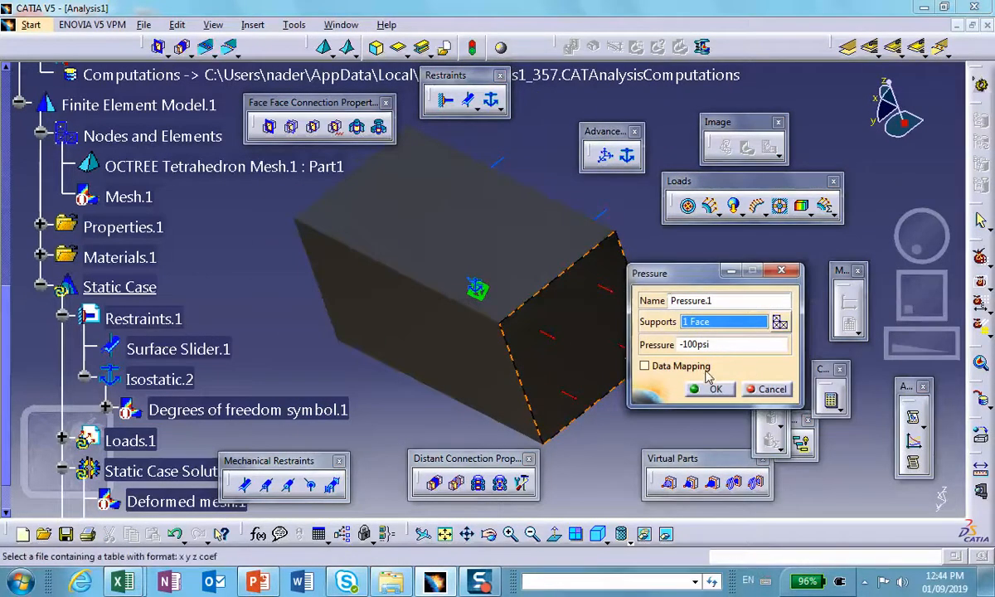
click(718, 390)
Compute the whole analysis again with the relocated pressure load and accept the computation resources estimation.
middle_drag(717, 390, 413, 322)
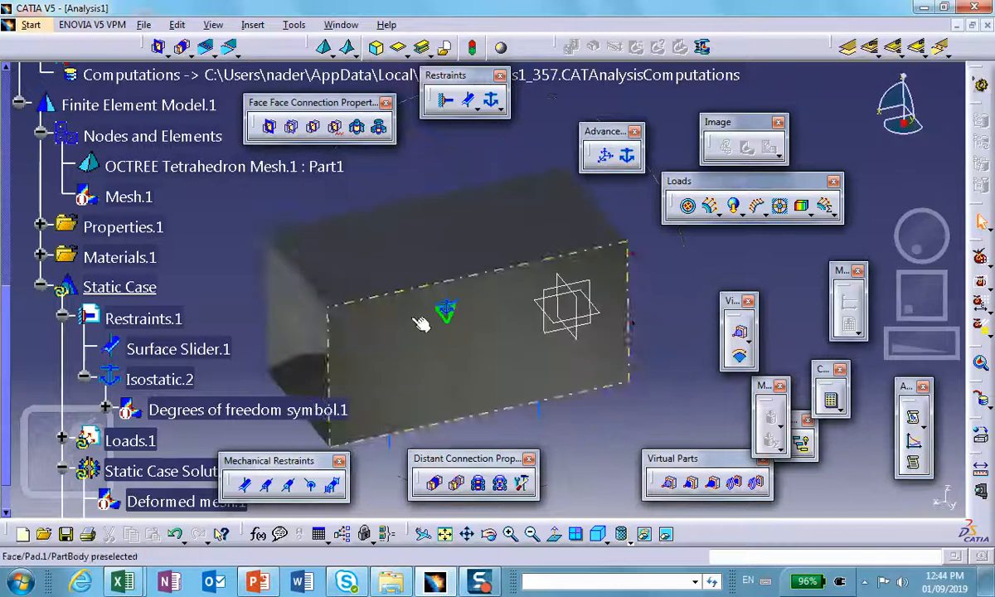
middle_drag(272, 240, 367, 302)
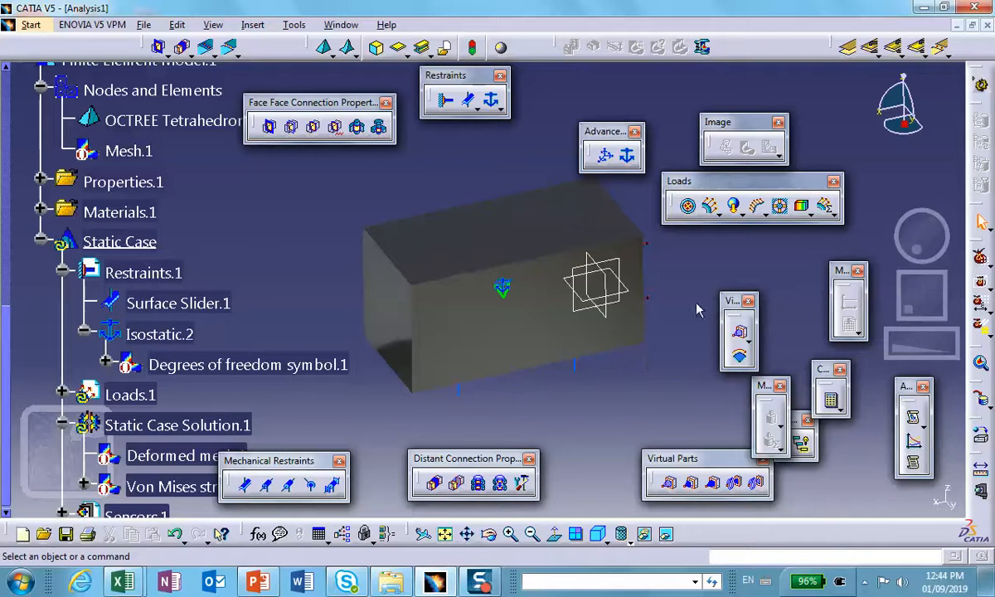
click(832, 401)
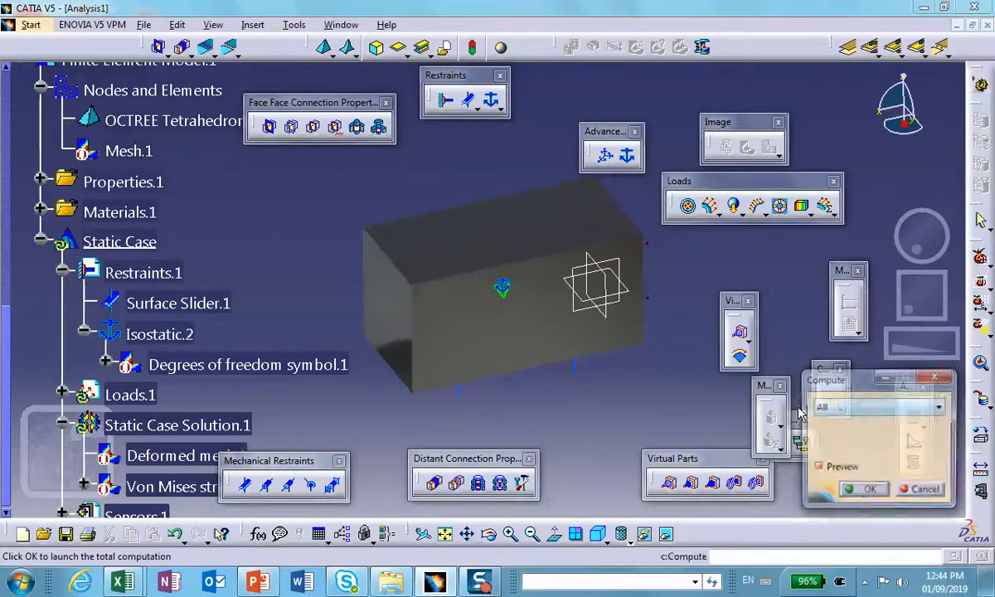
click(845, 488)
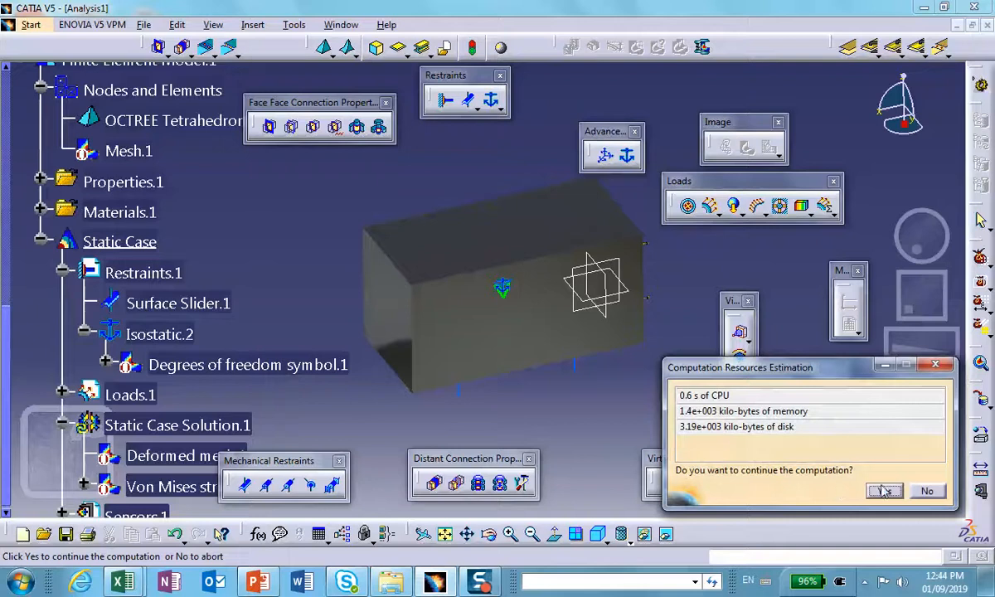
click(884, 490)
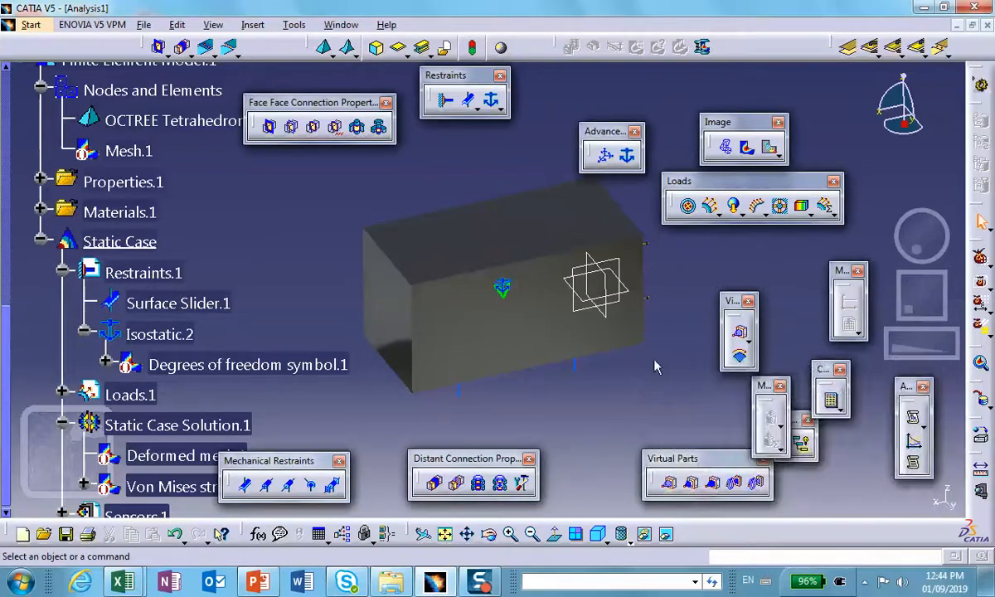
Activate the Von Mises stress image for the recomputed solution and inspect the stresses on both ends of the solid.
scroll(222, 284, down, 5)
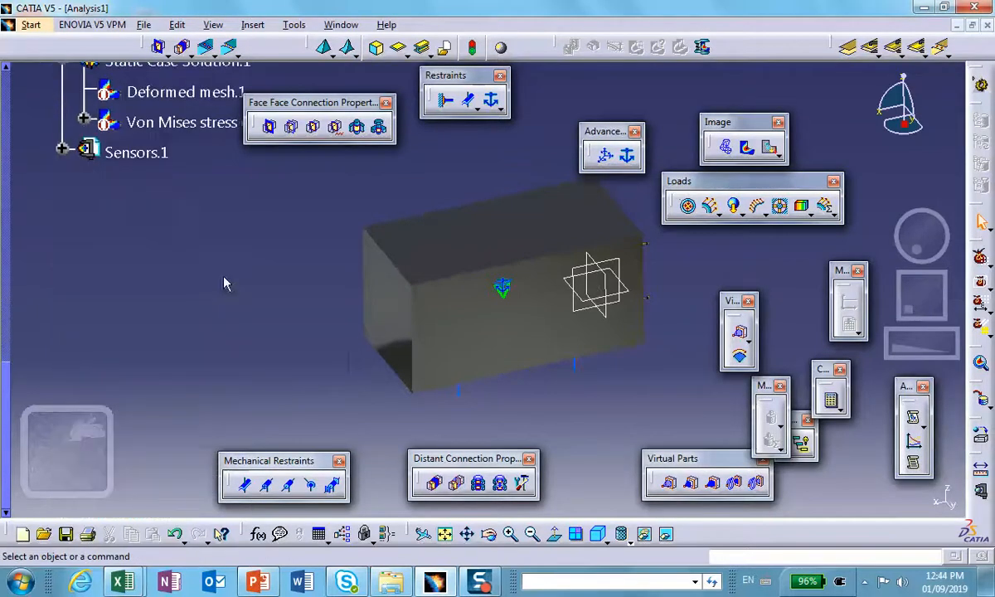
right_click(141, 129)
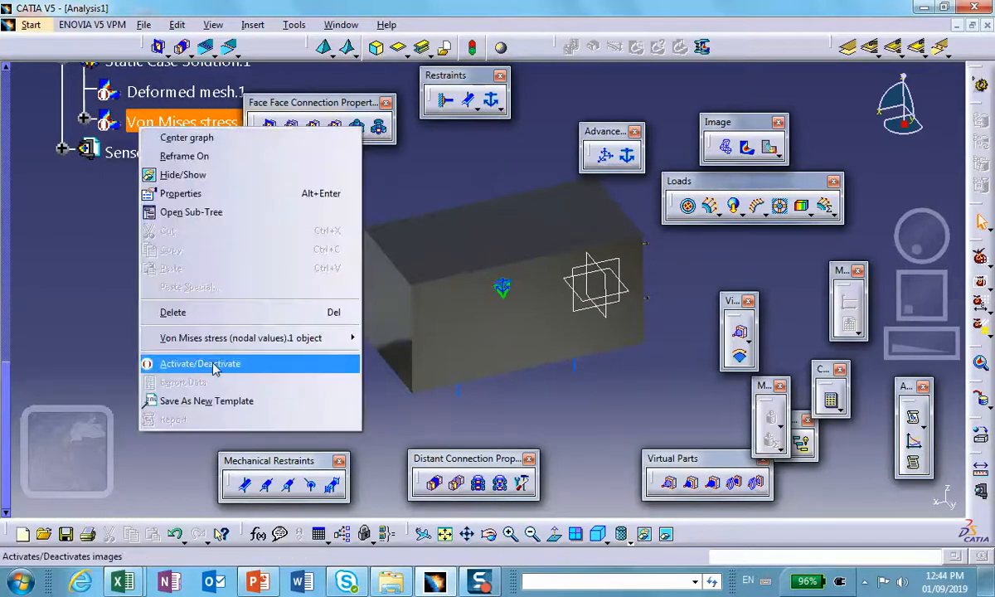
click(203, 366)
middle_drag(604, 400, 487, 245)
middle_drag(502, 228, 328, 297)
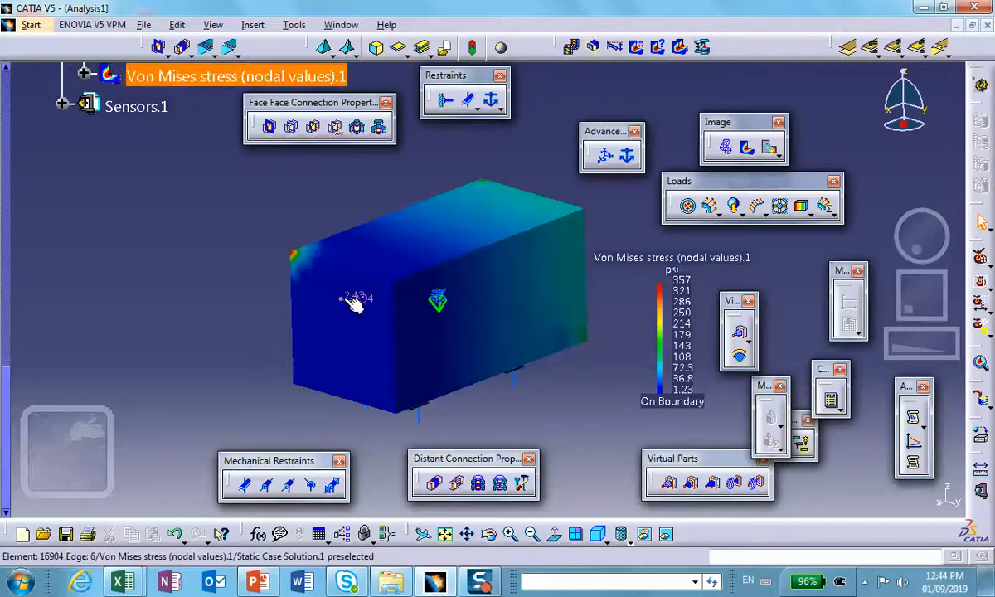
middle_drag(255, 239, 253, 241)
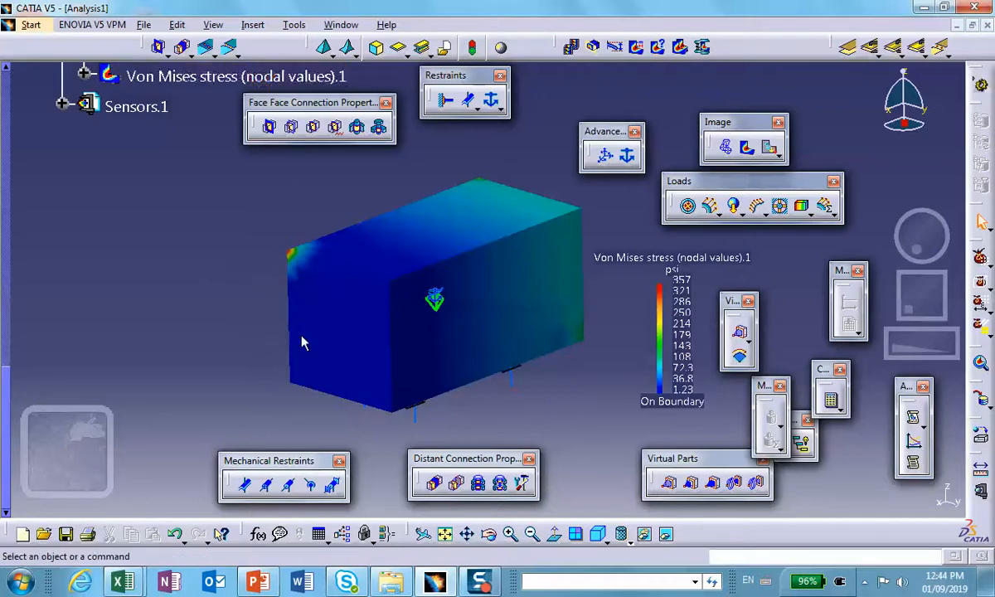
middle_drag(515, 384, 599, 285)
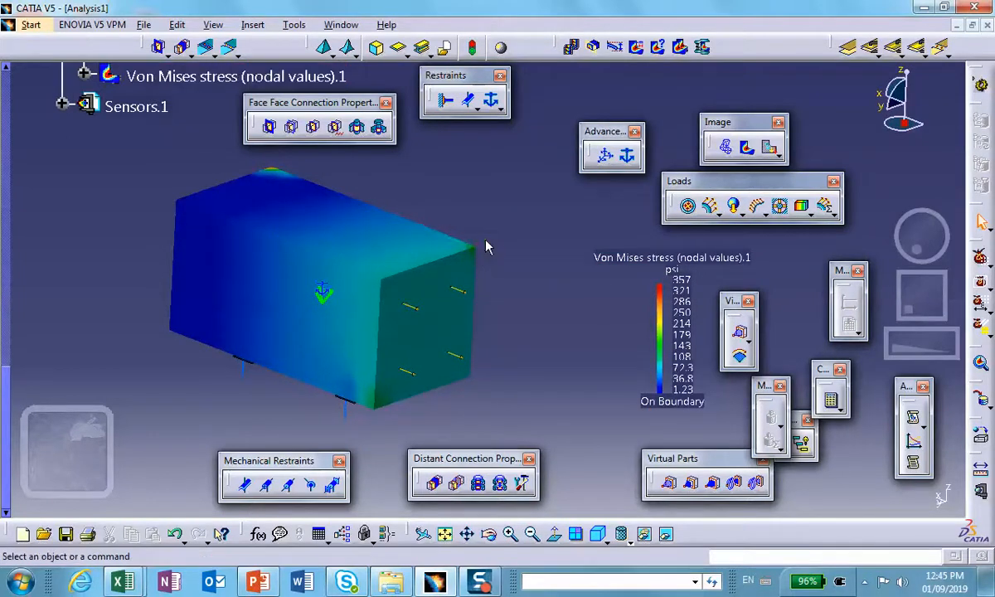
Reactivate the Degrees of freedom symbol image of Isostatic.2 and view its symbols together with the stress plot.
scroll(75, 226, up, 5)
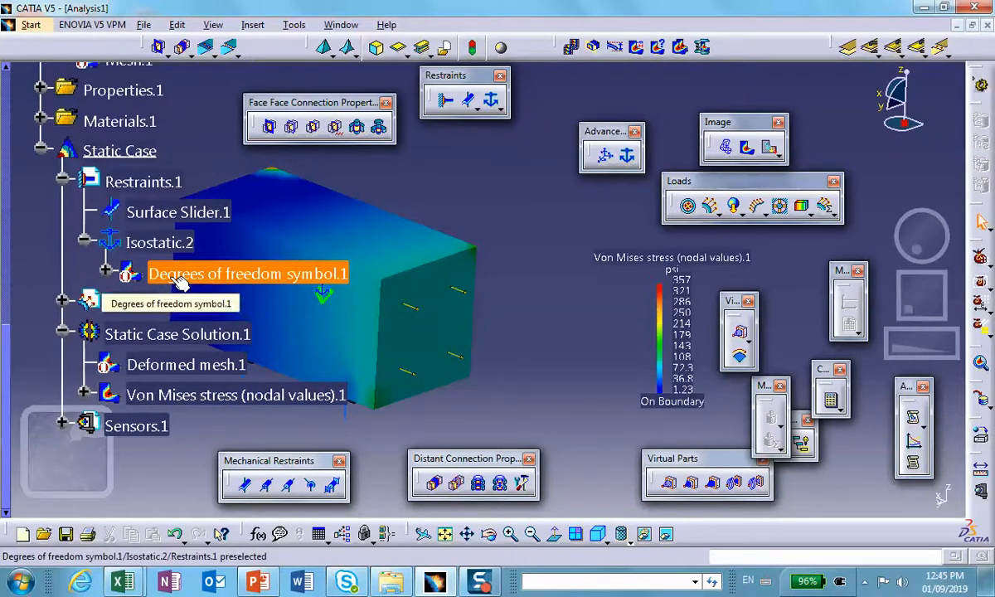
right_click(174, 277)
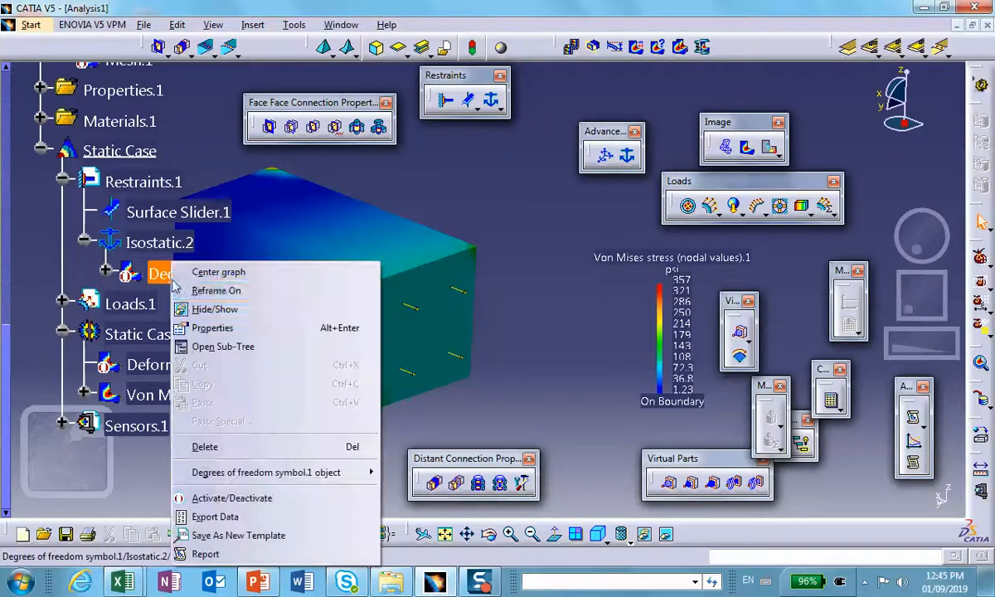
click(214, 501)
middle_drag(532, 278, 369, 323)
scroll(370, 323, down, 1)
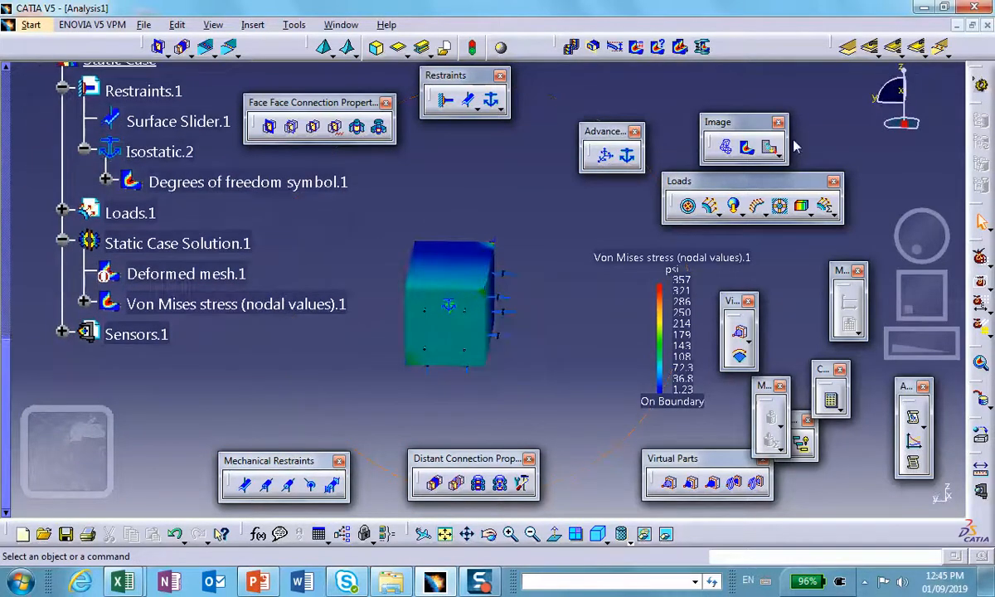
Close the cube's analysis document and its Part1 document.
click(987, 26)
click(547, 329)
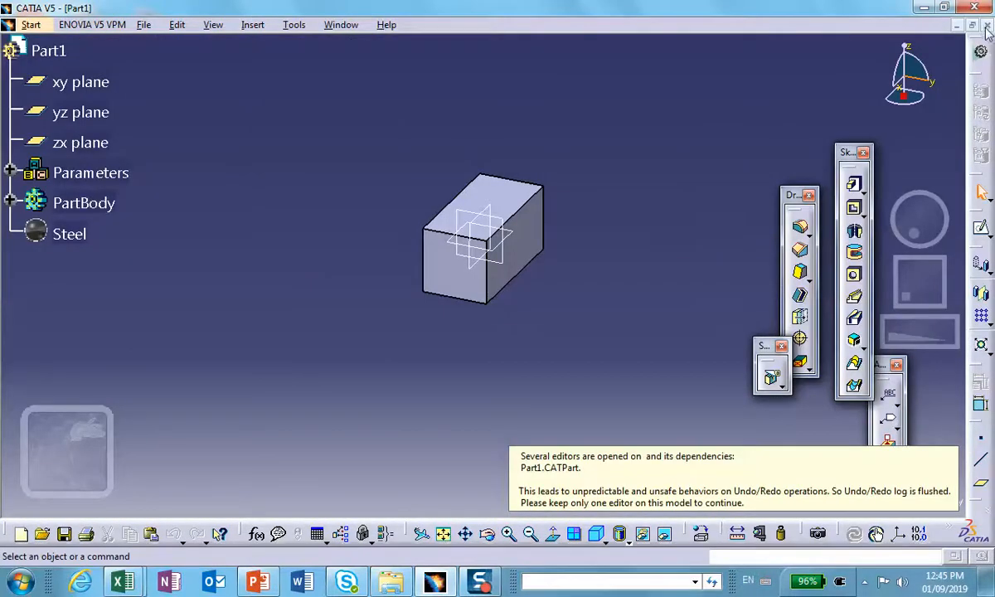
click(988, 26)
click(528, 328)
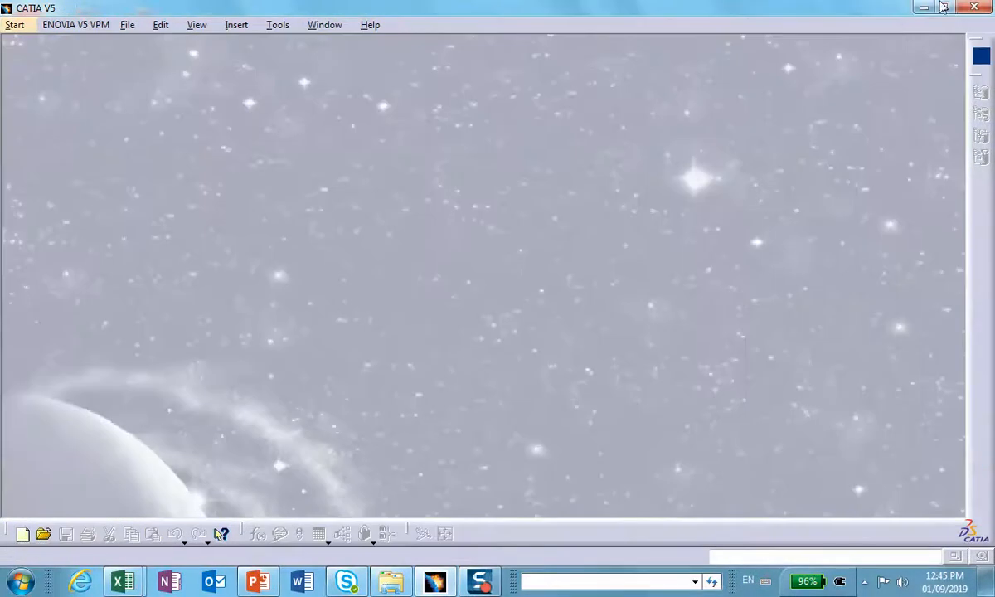
Switch to the Self_Balancing presentation and review slide 4 with the thick-walled cylinder stress formulas.
click(923, 8)
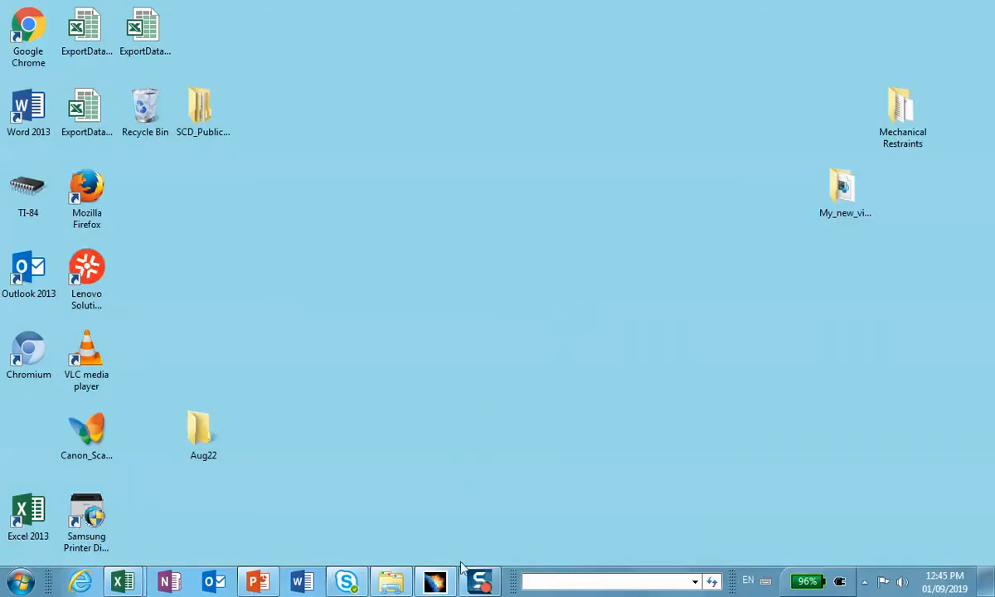
click(317, 477)
click(93, 355)
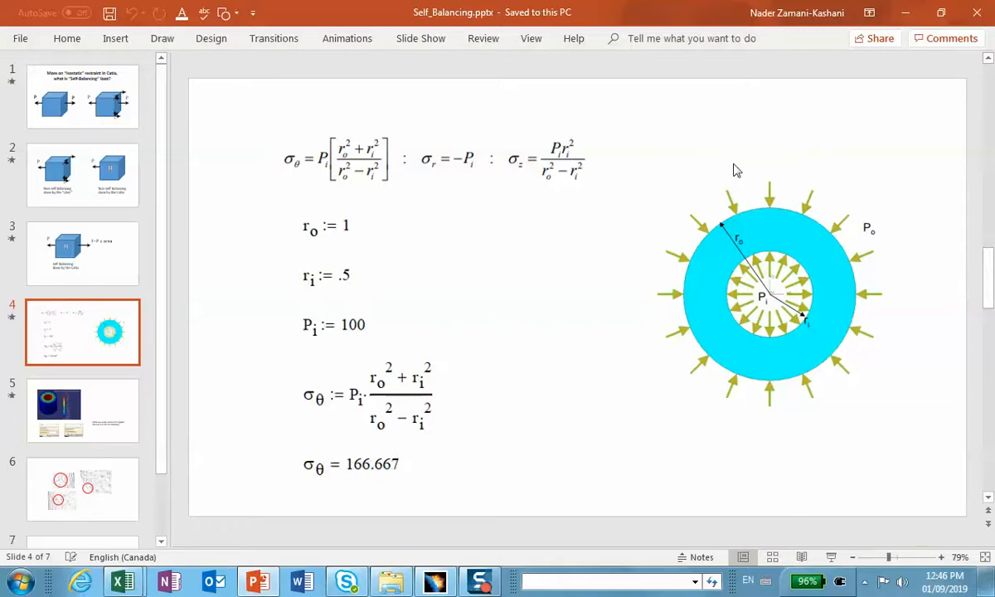
click(905, 13)
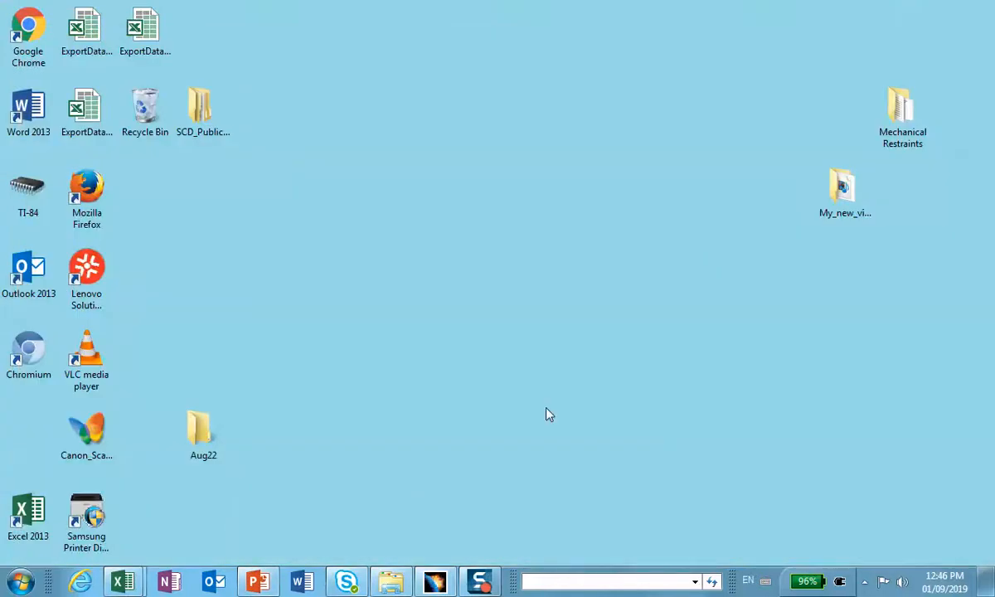
Switch back to CATIA and create a new Part document.
click(434, 580)
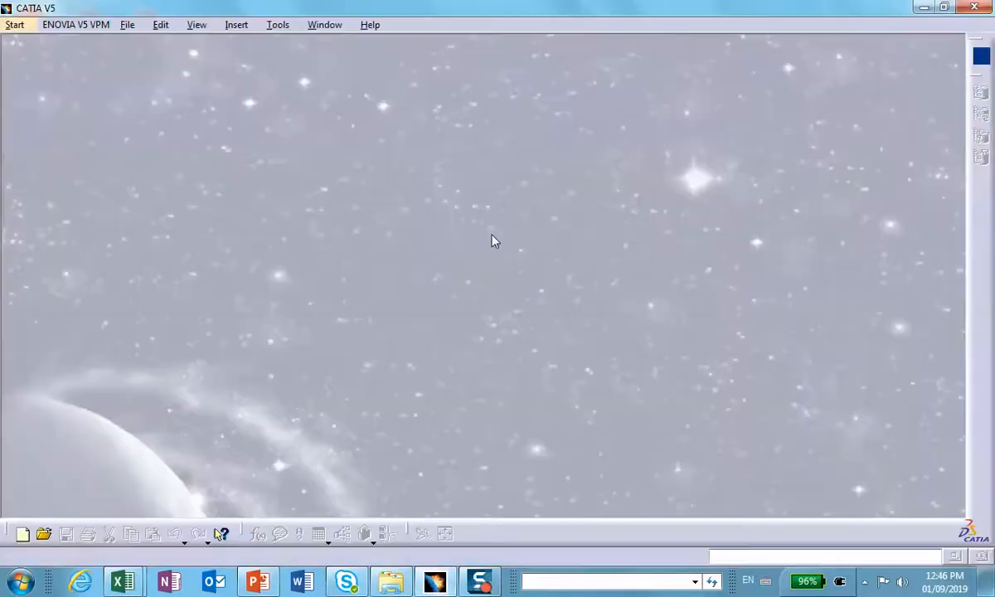
click(23, 534)
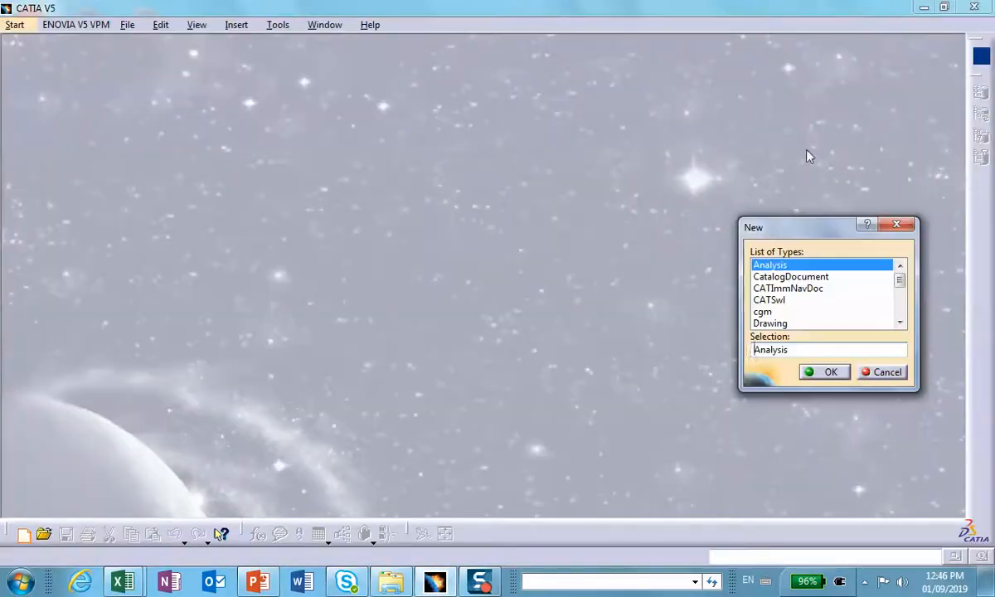
drag(900, 282, 848, 344)
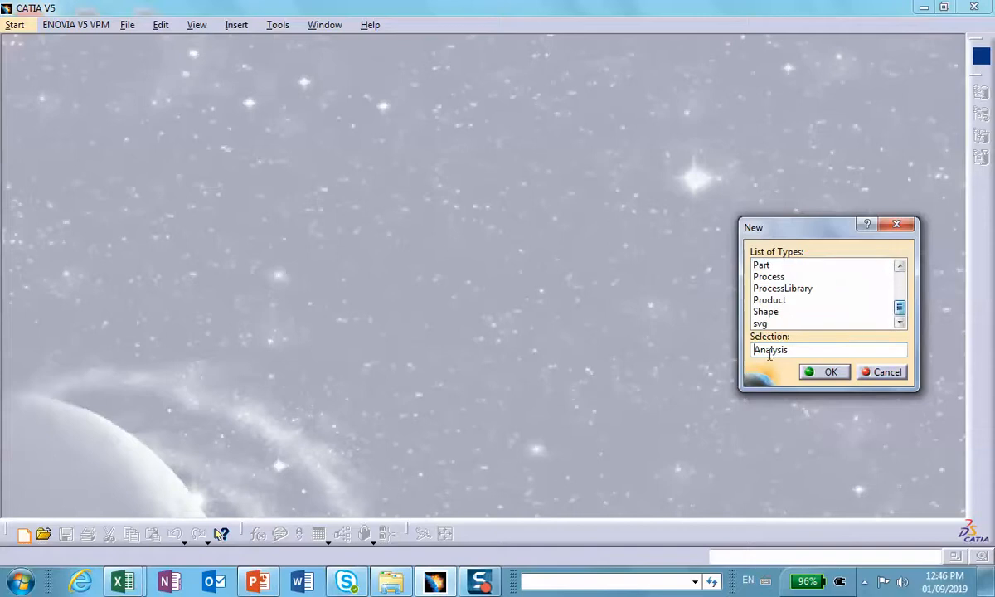
click(763, 267)
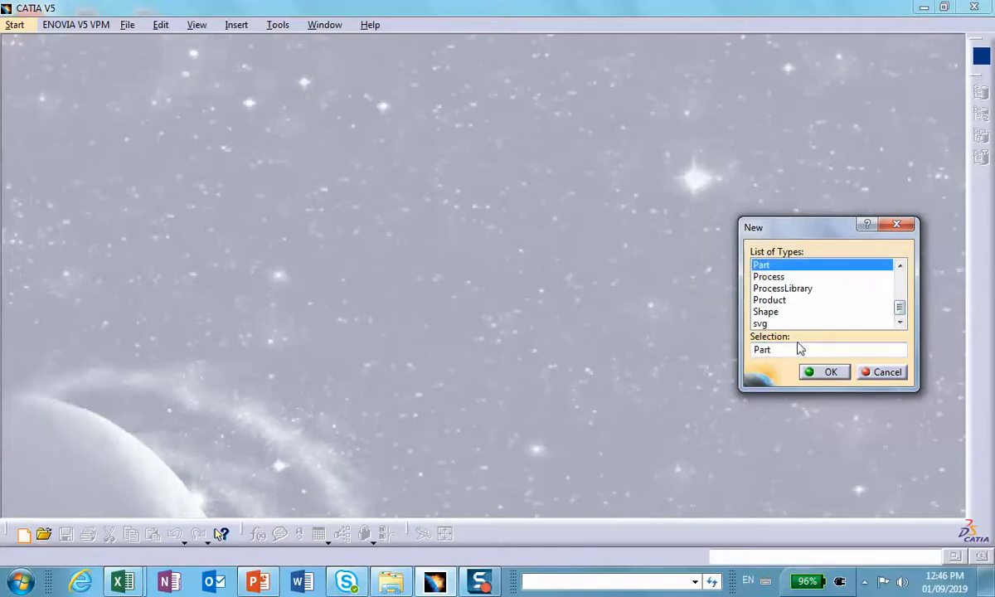
click(827, 375)
click(718, 347)
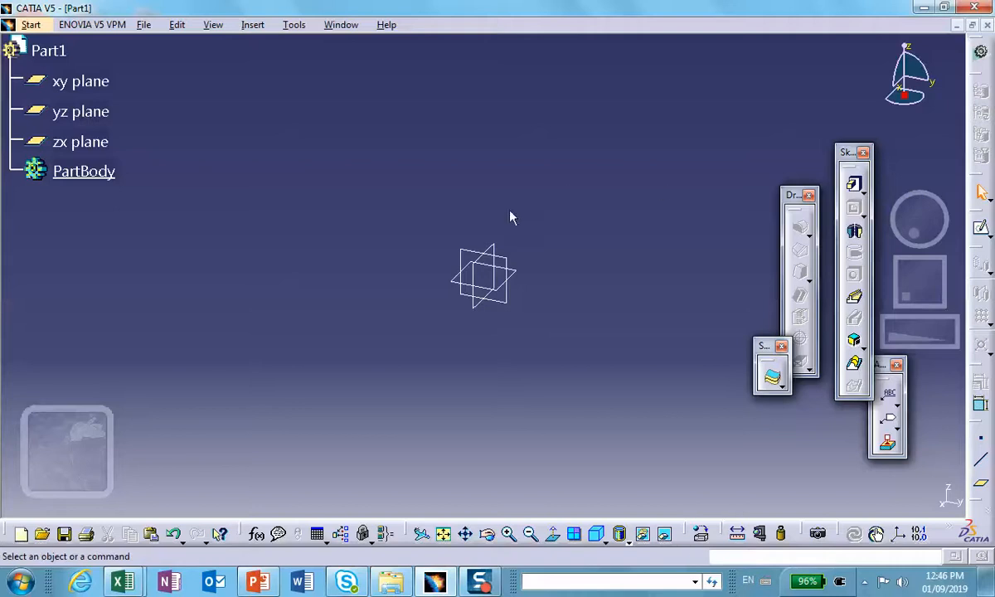
Start a sketch on the xy plane and draw a circle about 2.2in in diameter centred on the origin.
click(514, 272)
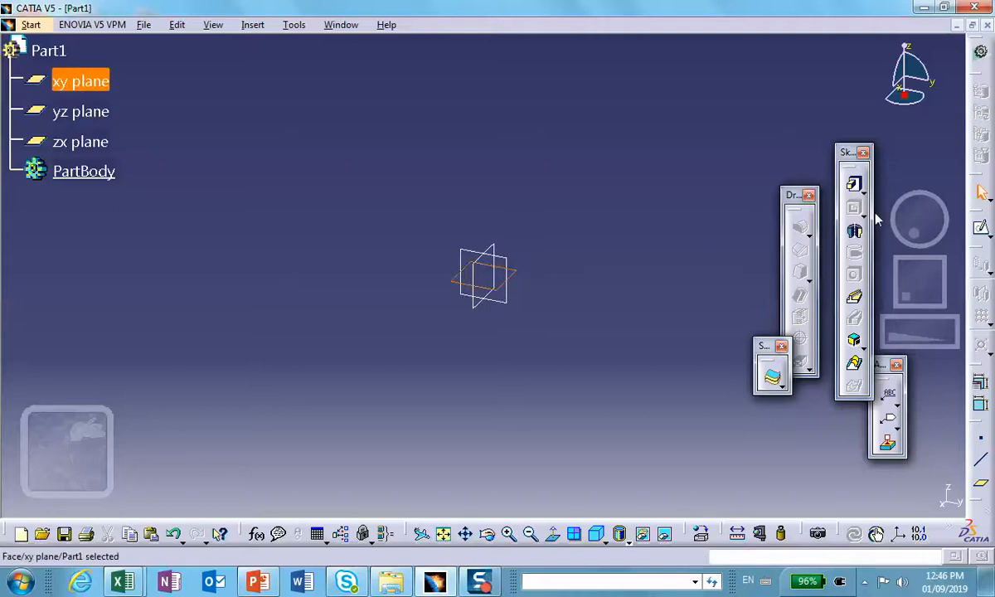
click(854, 184)
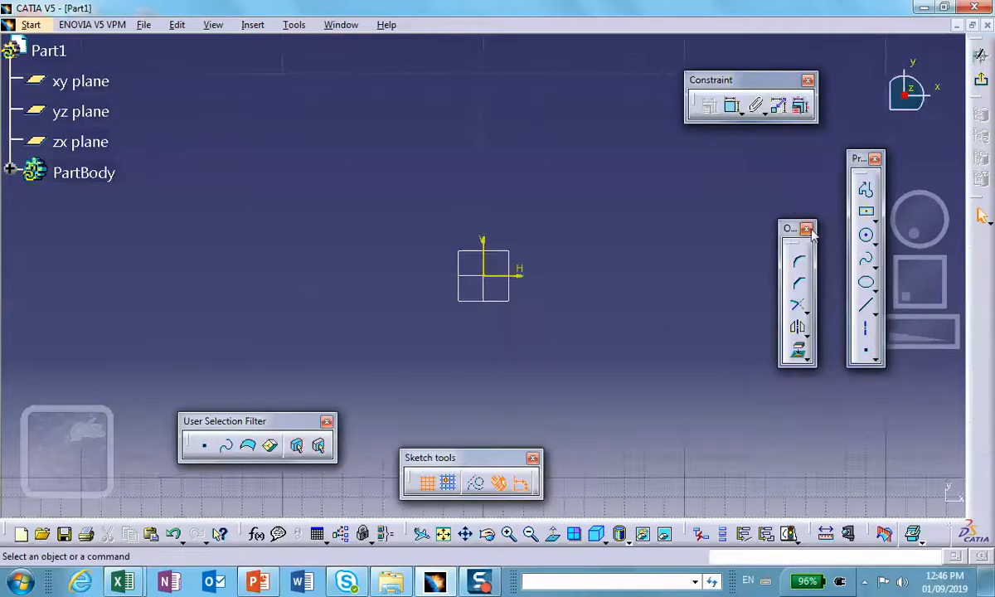
click(867, 237)
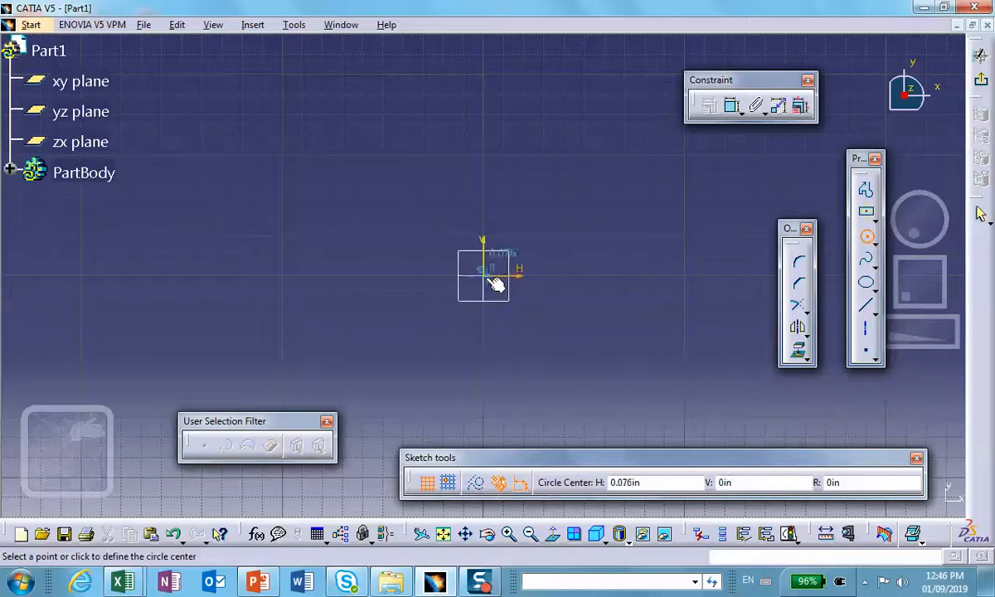
click(486, 278)
click(524, 320)
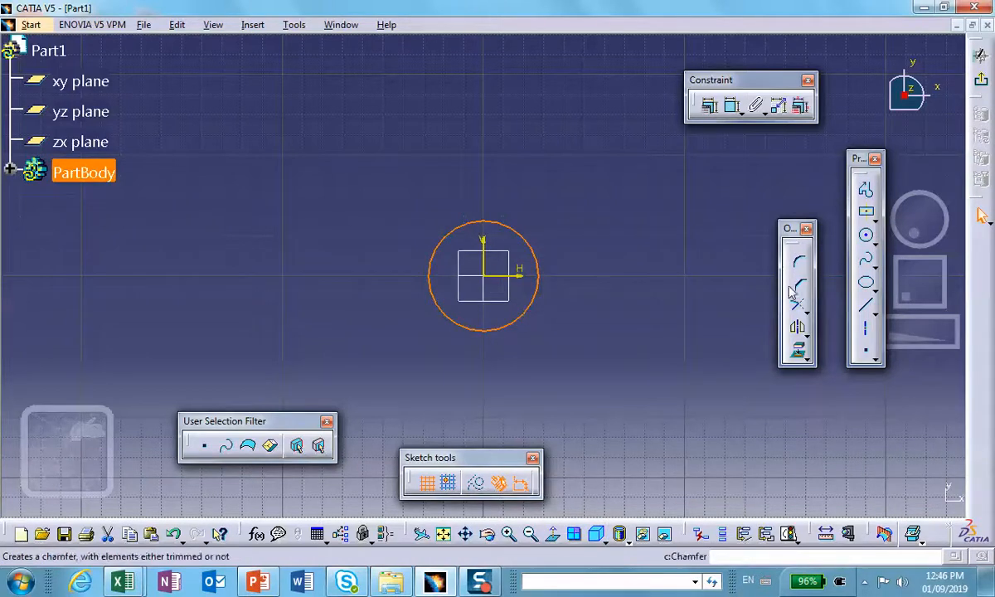
Add a diameter constraint to the circle and set it to 1in.
click(730, 106)
click(528, 244)
click(593, 200)
double_click(602, 199)
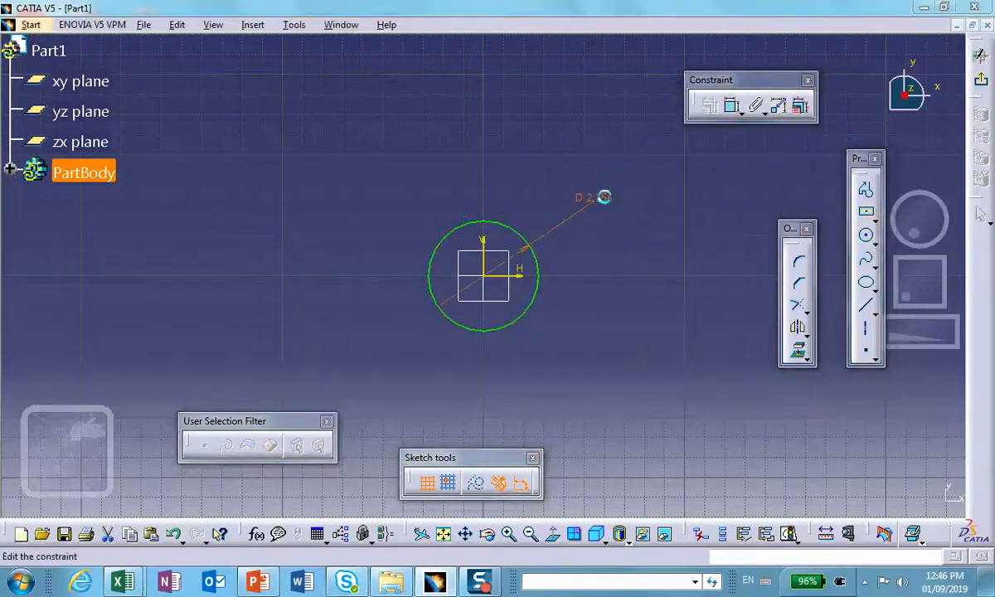
text(1in)
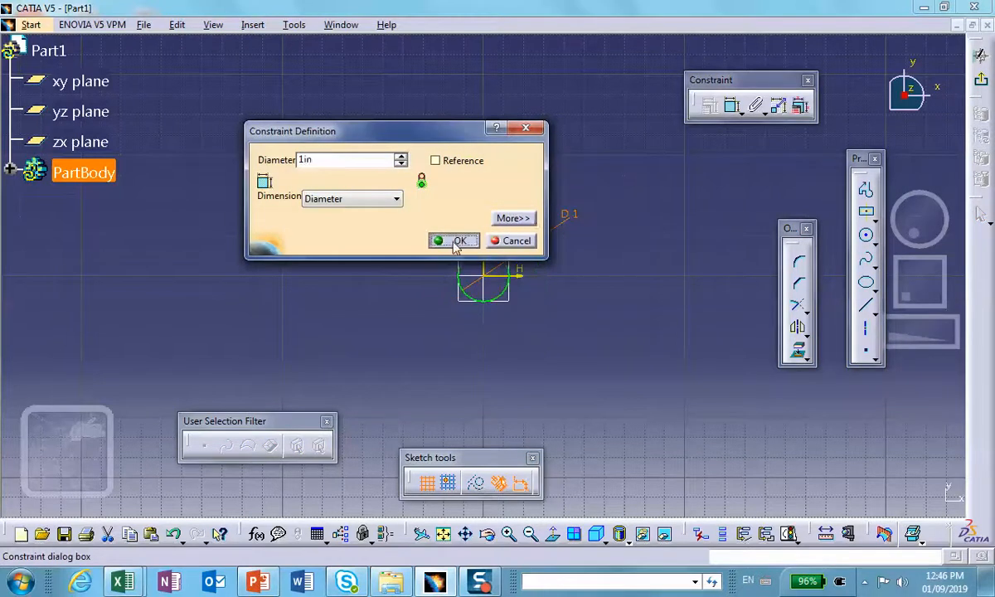
click(455, 241)
click(655, 234)
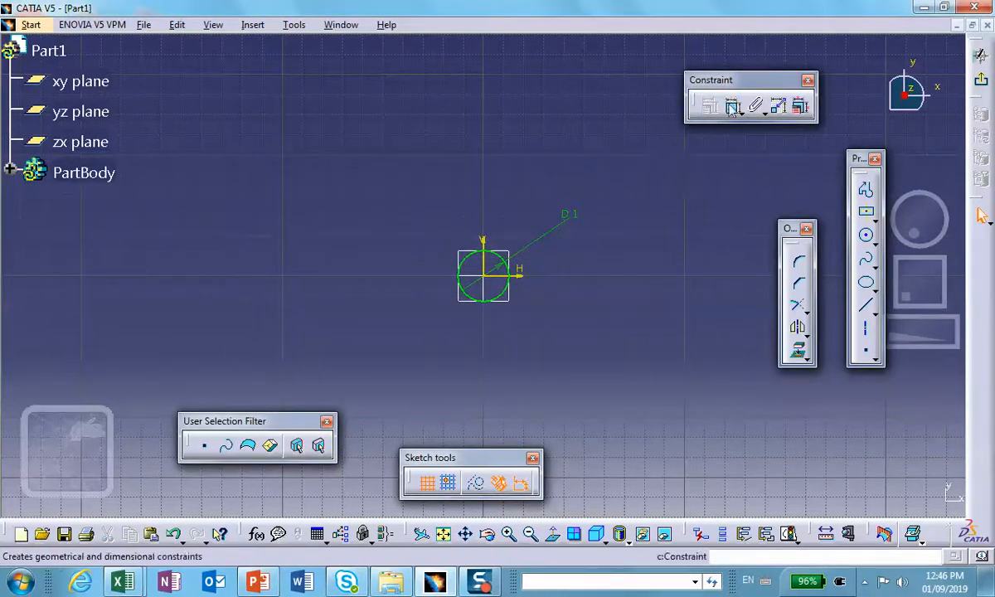
Draw a larger concentric circle centred on the origin and constrain its diameter to 2in.
click(866, 237)
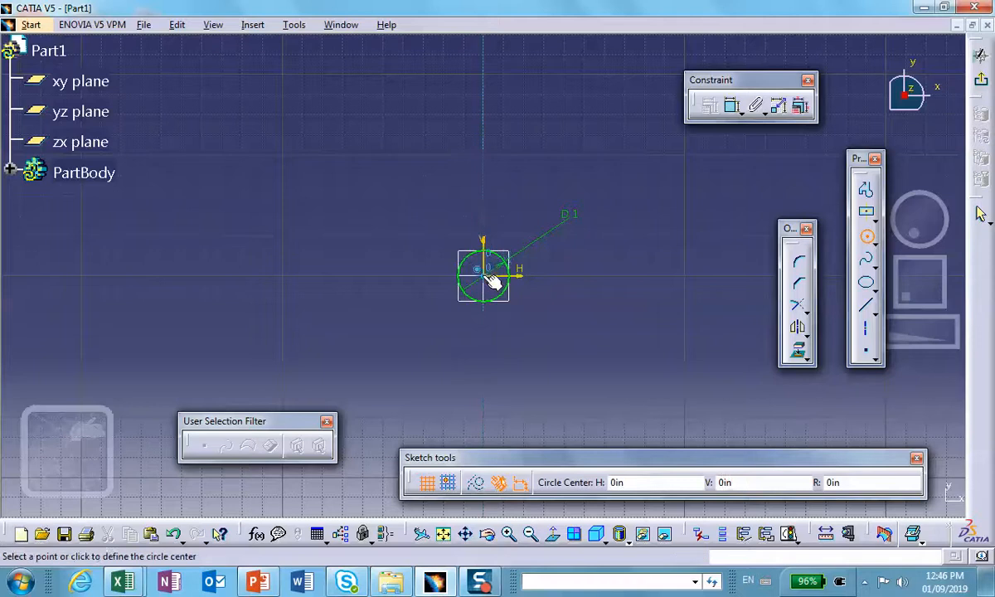
click(492, 282)
click(560, 313)
click(734, 107)
click(560, 87)
double_click(560, 87)
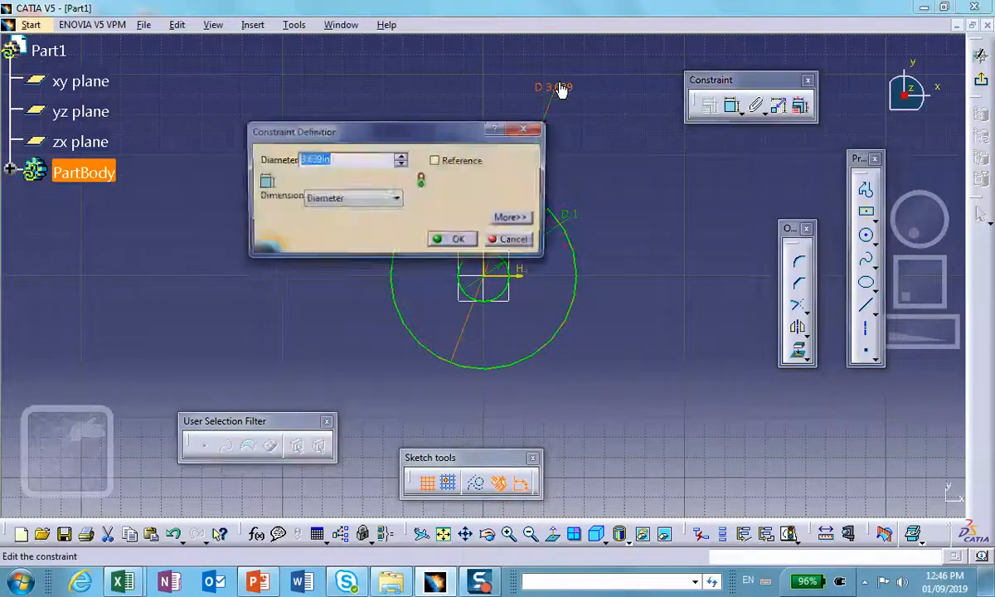
text(2)
click(454, 239)
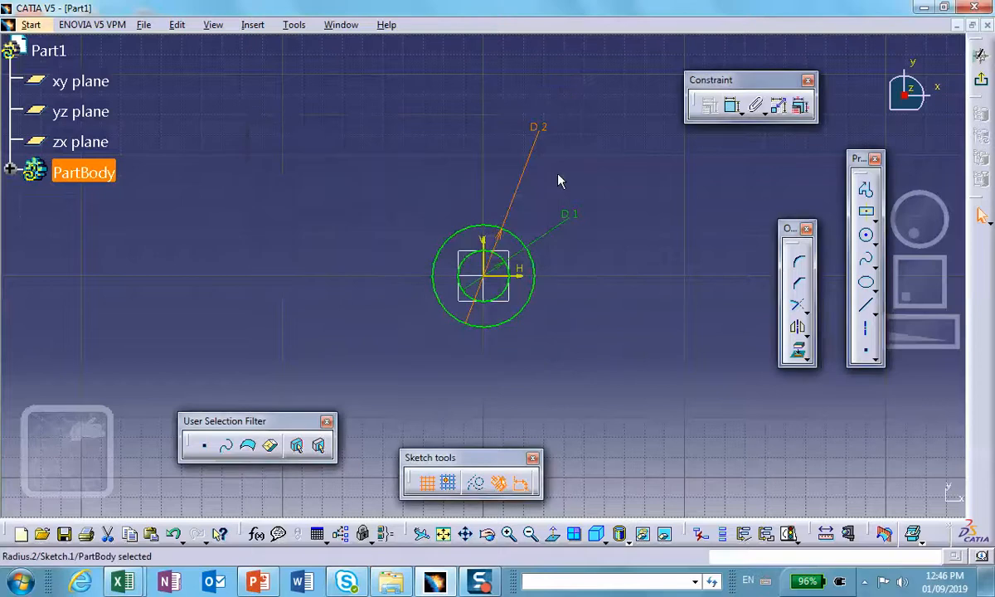
Exit the sketch and extrude the ring profile as a pad with a length of 2in.
click(980, 78)
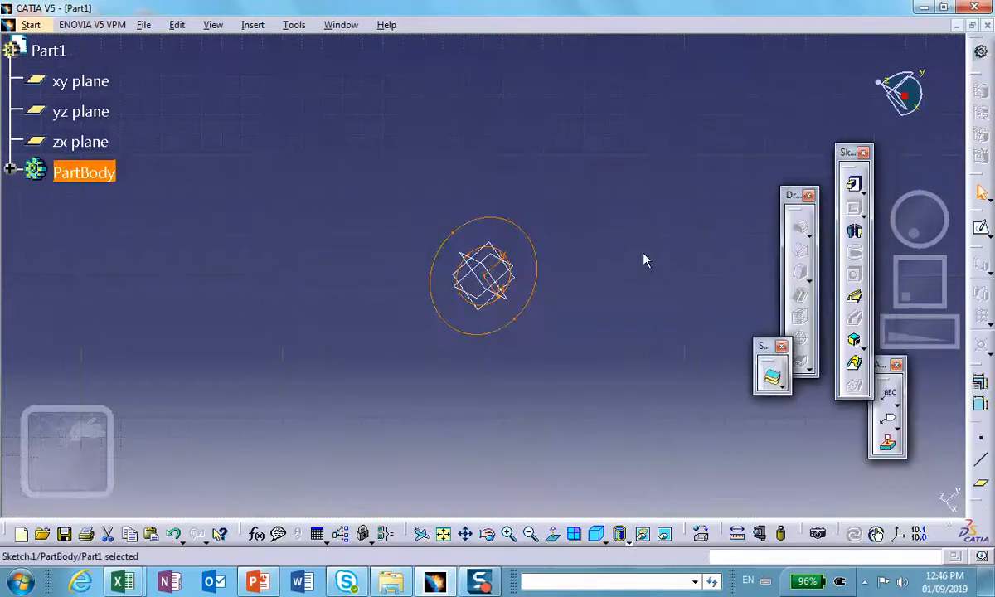
click(854, 183)
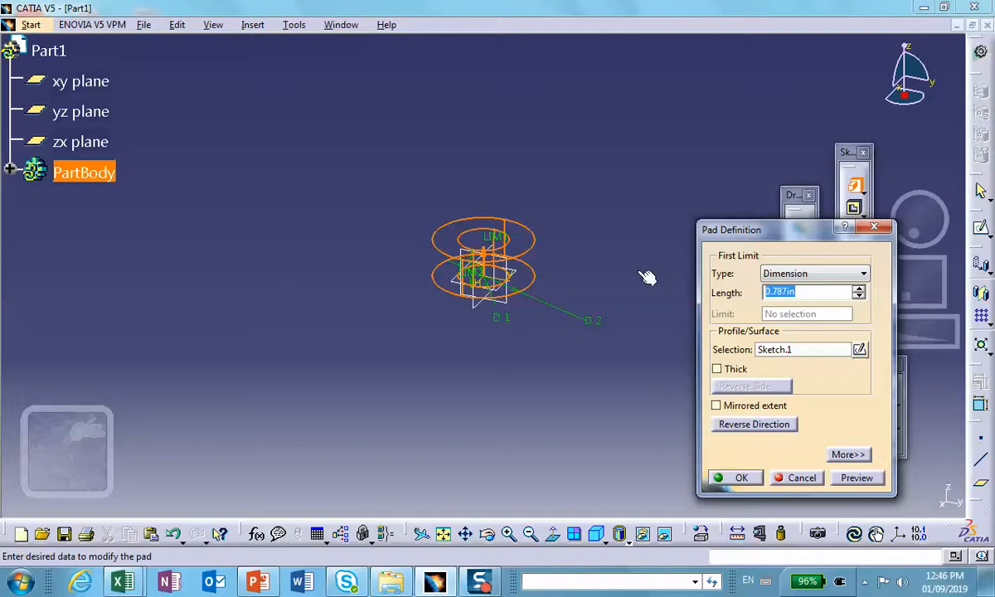
text(2)
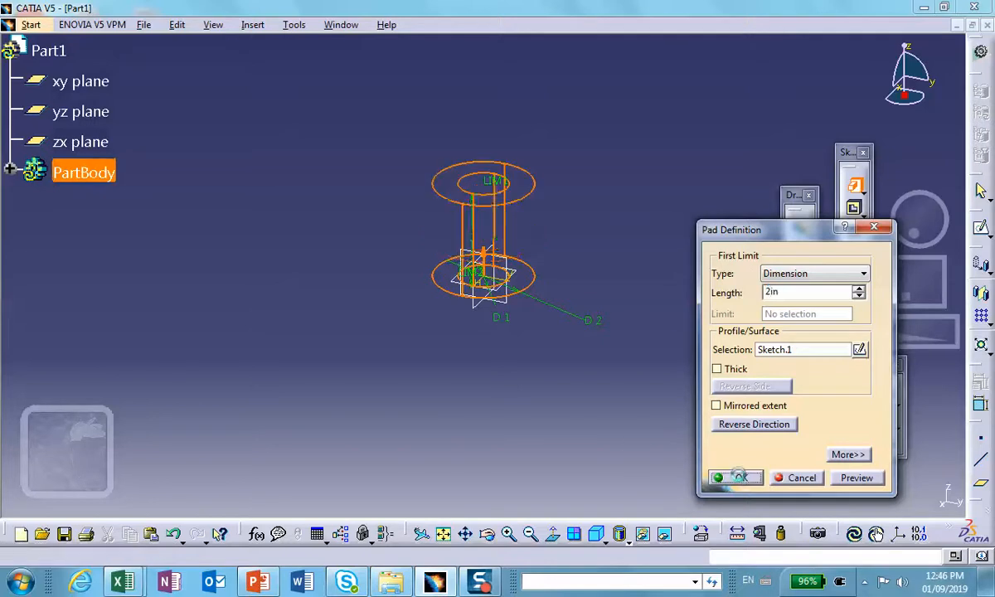
click(741, 479)
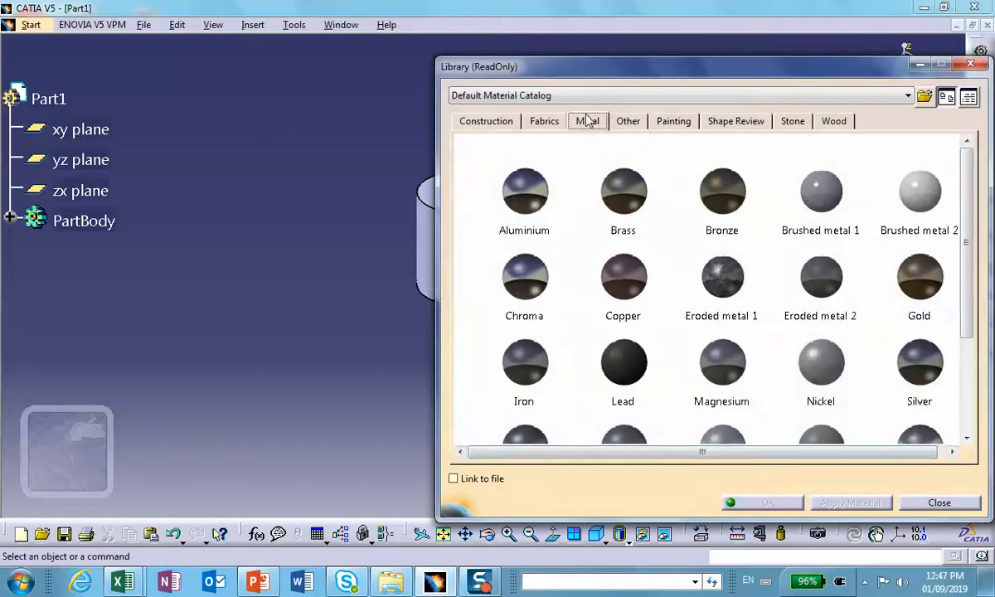
Apply the Steel material from the metal catalog to Part1.
drag(975, 201, 957, 293)
click(524, 286)
click(48, 99)
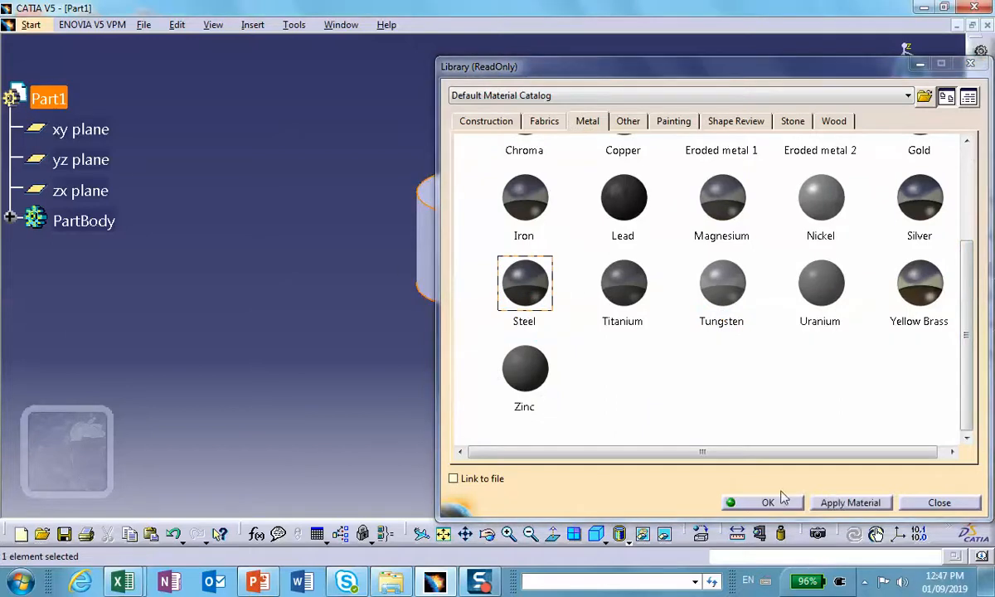
click(770, 504)
middle_drag(500, 429, 255, 340)
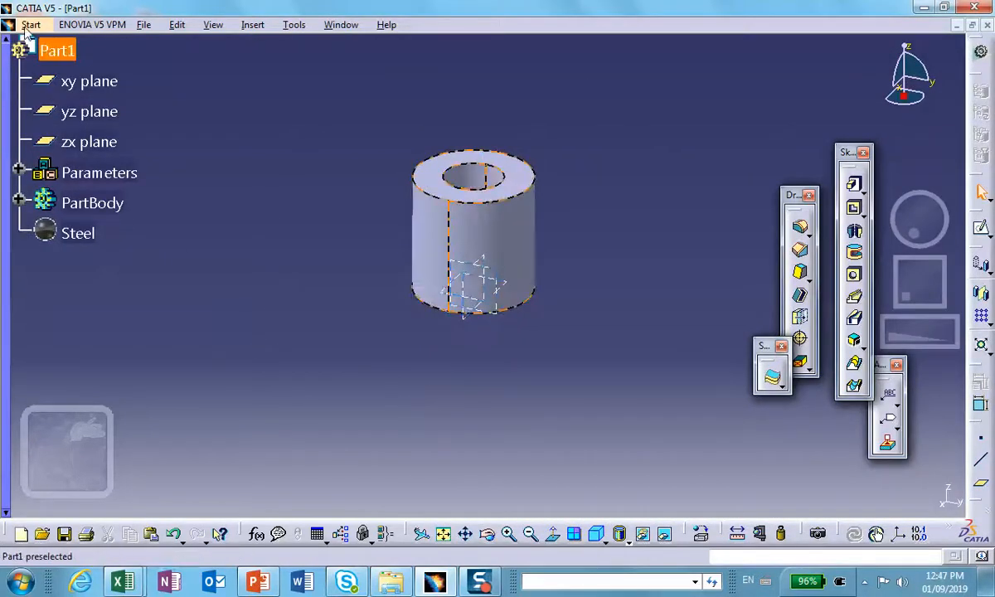
Create a structural analysis of the hollow cylinder with a Static Analysis case and display it shaded with edges.
click(31, 24)
mouse_move(81, 225)
click(245, 240)
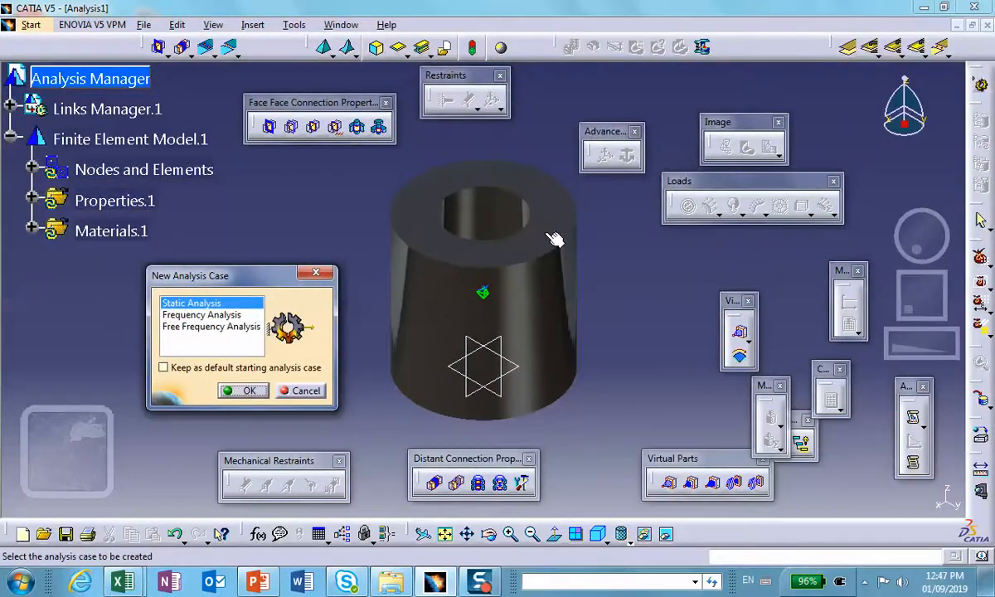
click(242, 391)
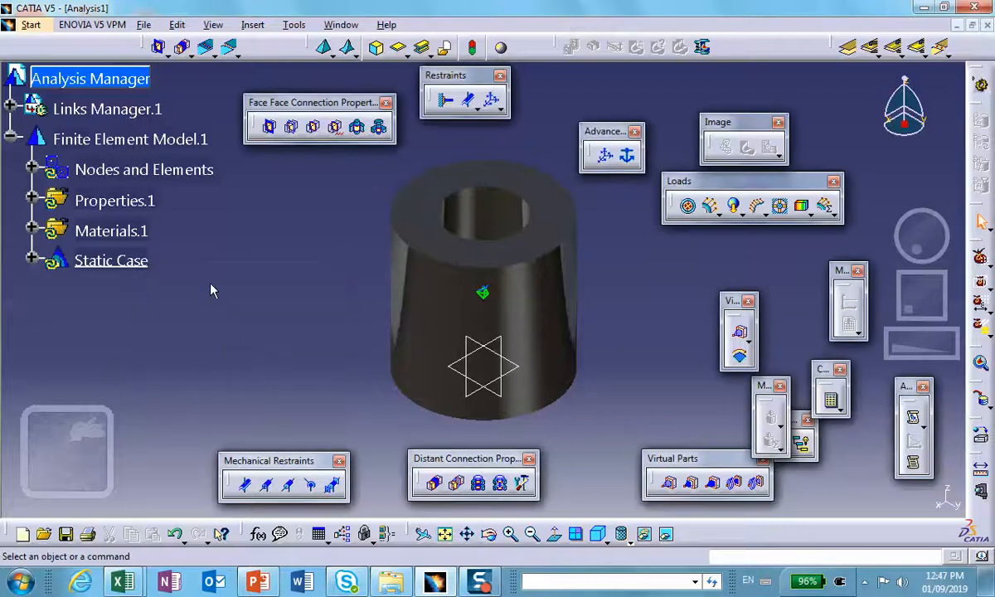
click(621, 539)
click(640, 507)
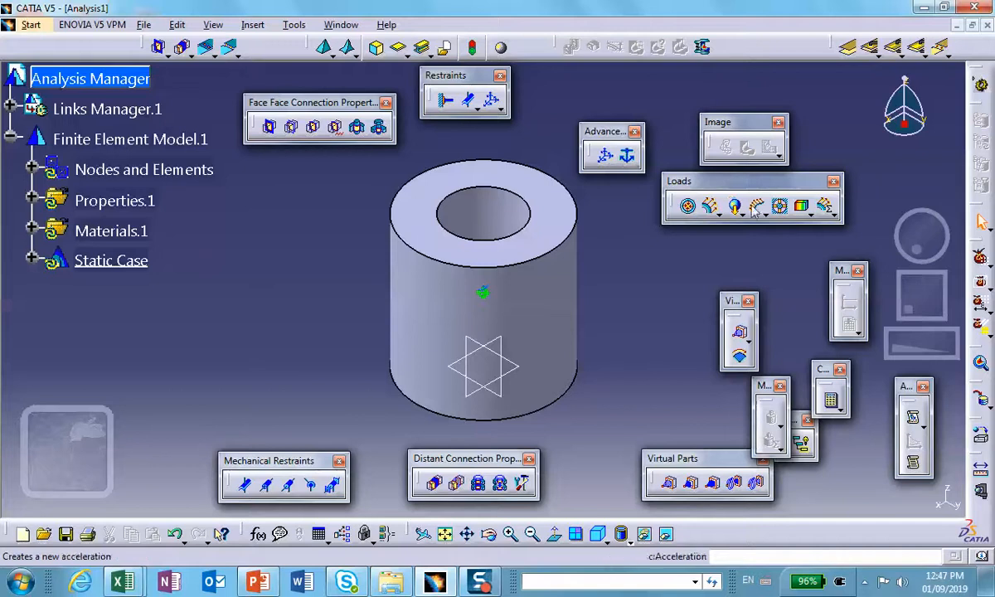
Apply a 100psi pressure load to the cylinder's inner bore face.
click(688, 207)
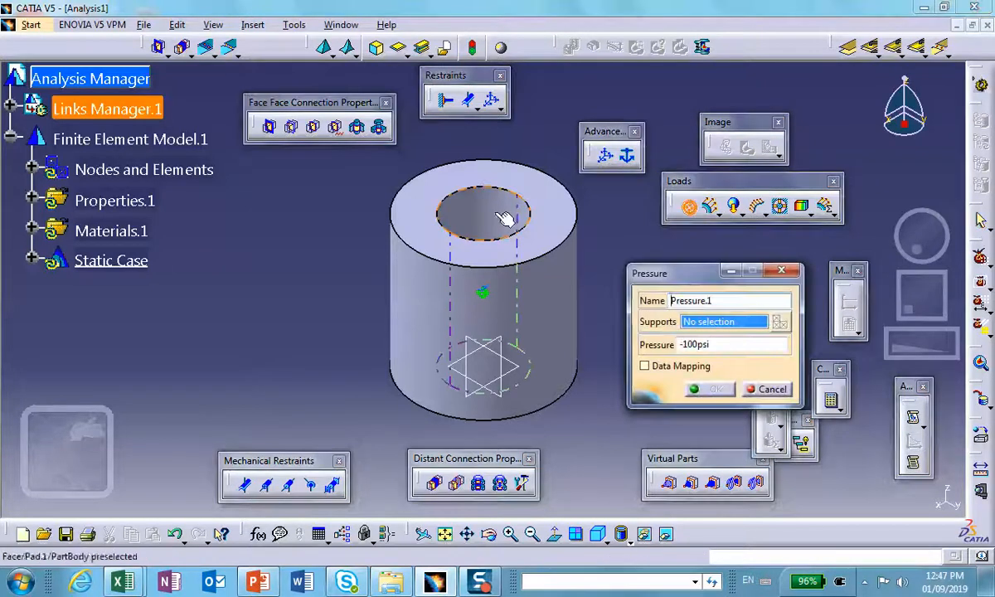
click(504, 218)
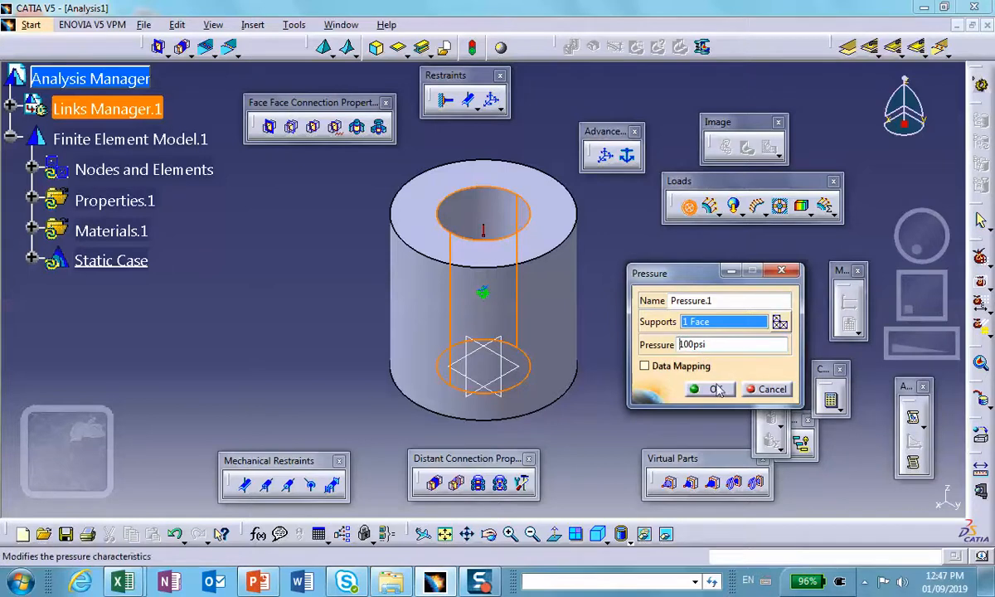
click(707, 389)
middle_drag(610, 267, 572, 356)
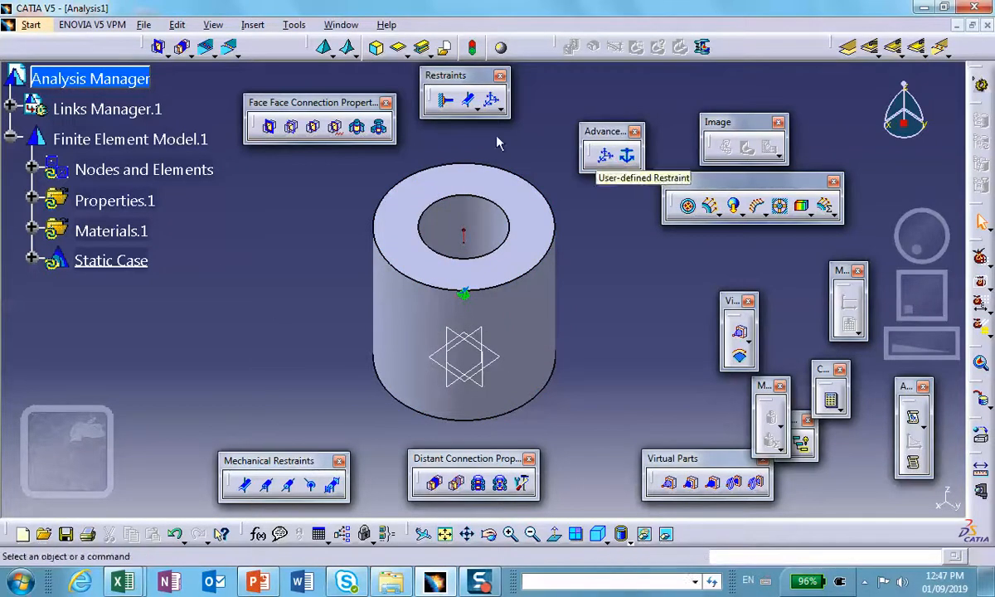
Try to compute the whole analysis without any restraints, accepting the computation resources estimation.
click(832, 401)
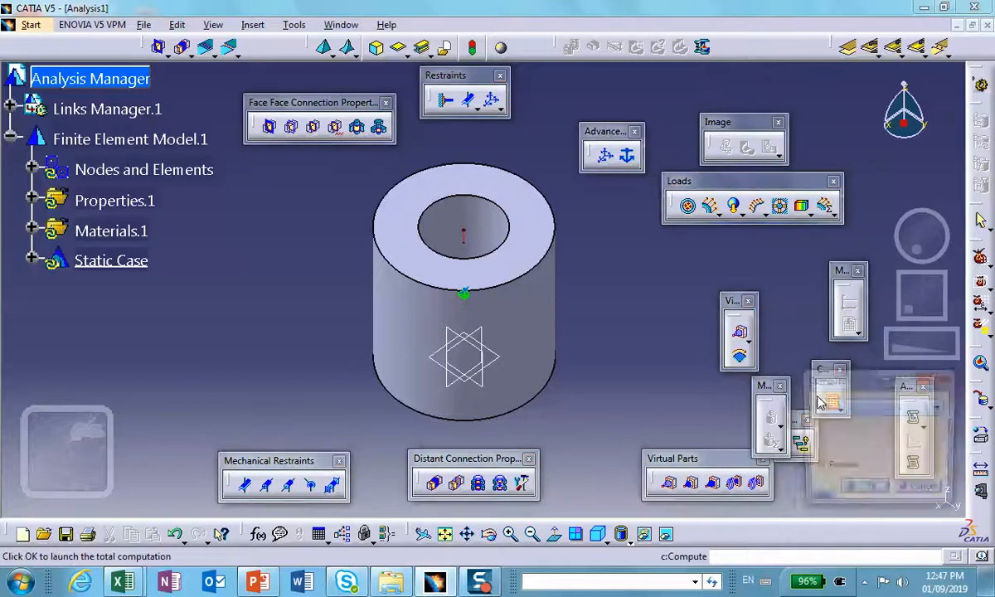
click(862, 491)
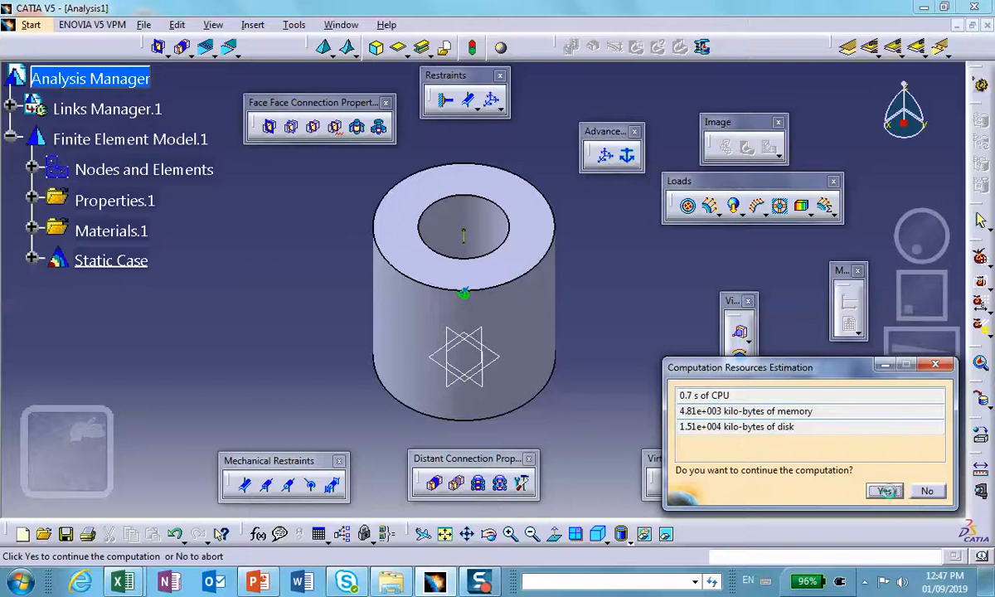
click(885, 491)
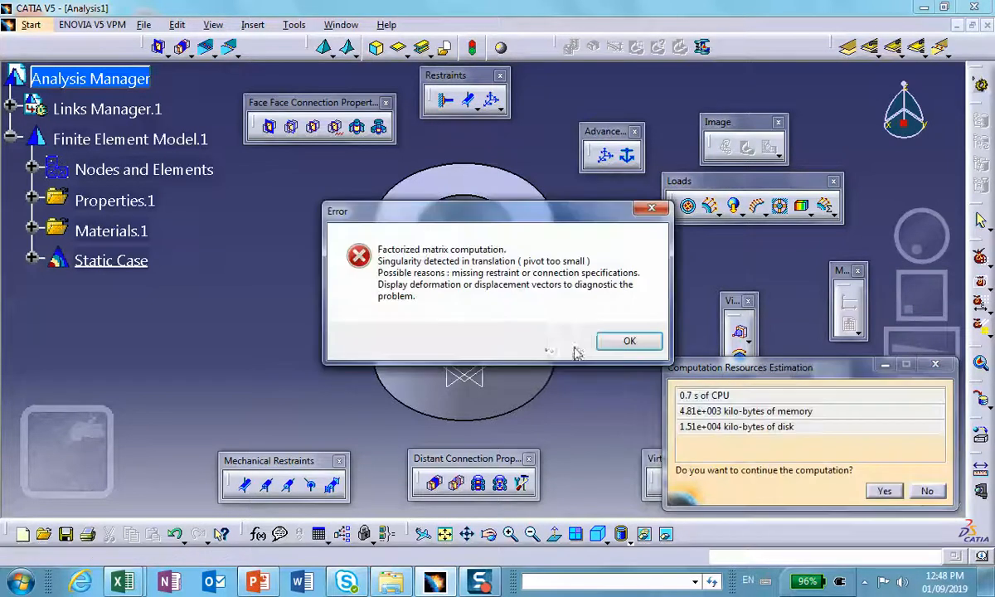
Dismiss the singularity error, generate the deformed mesh image and play its animation to diagnose the unrestrained cylinder.
click(625, 339)
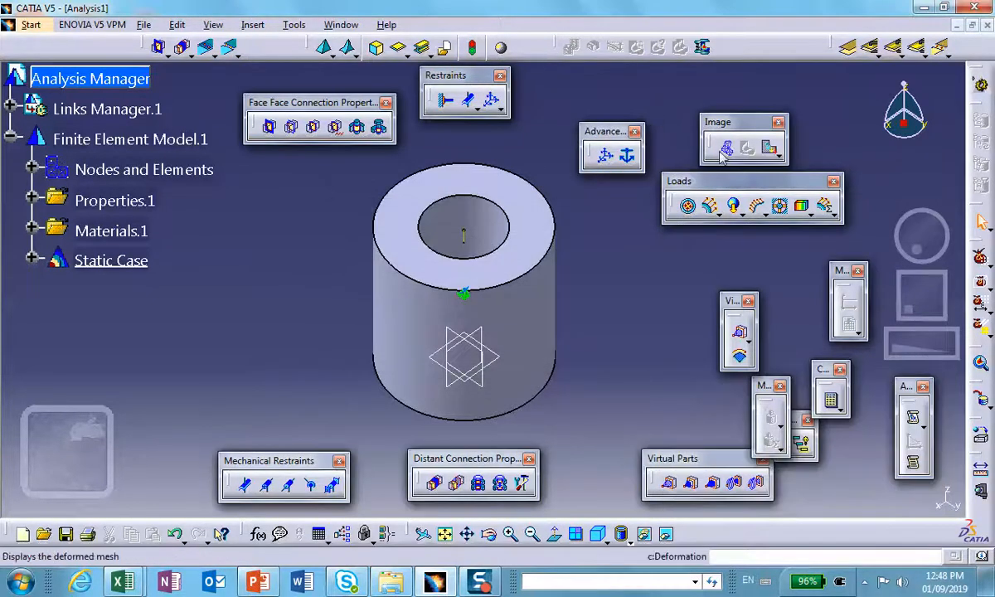
click(725, 146)
click(572, 48)
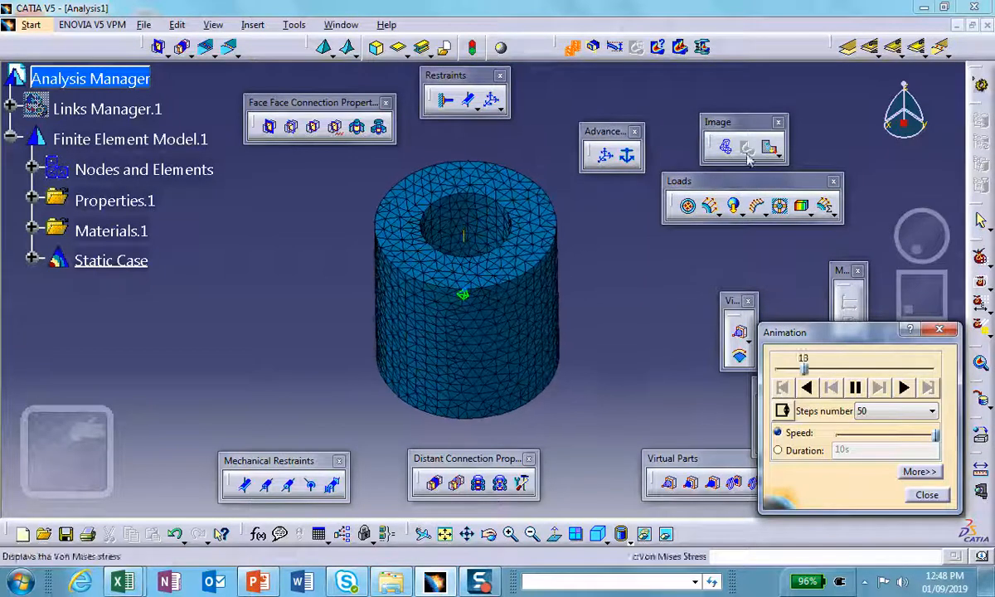
click(927, 495)
Deactivate the deformed mesh image under Static Case Solution.1.
click(33, 259)
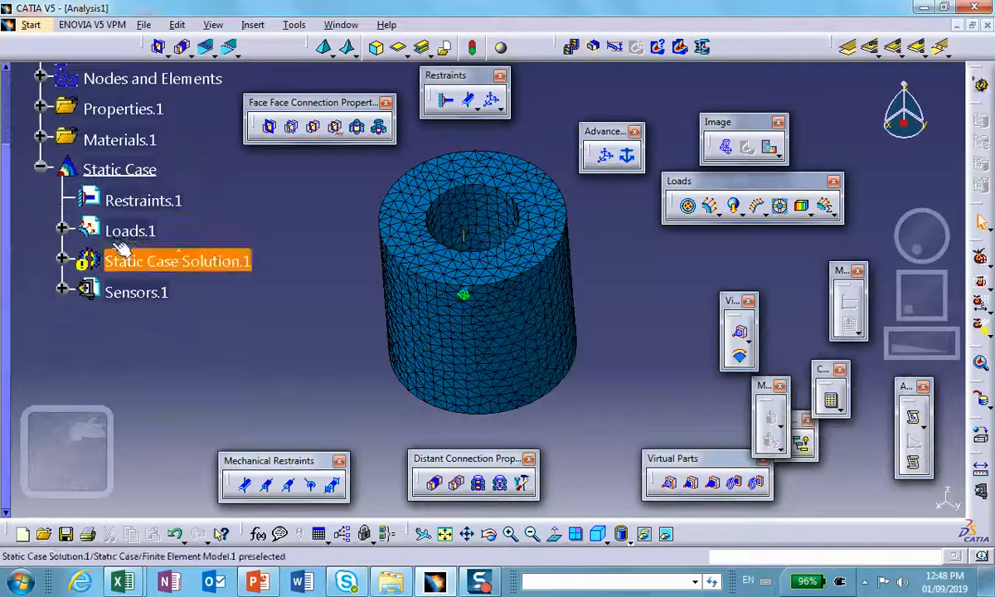
click(63, 231)
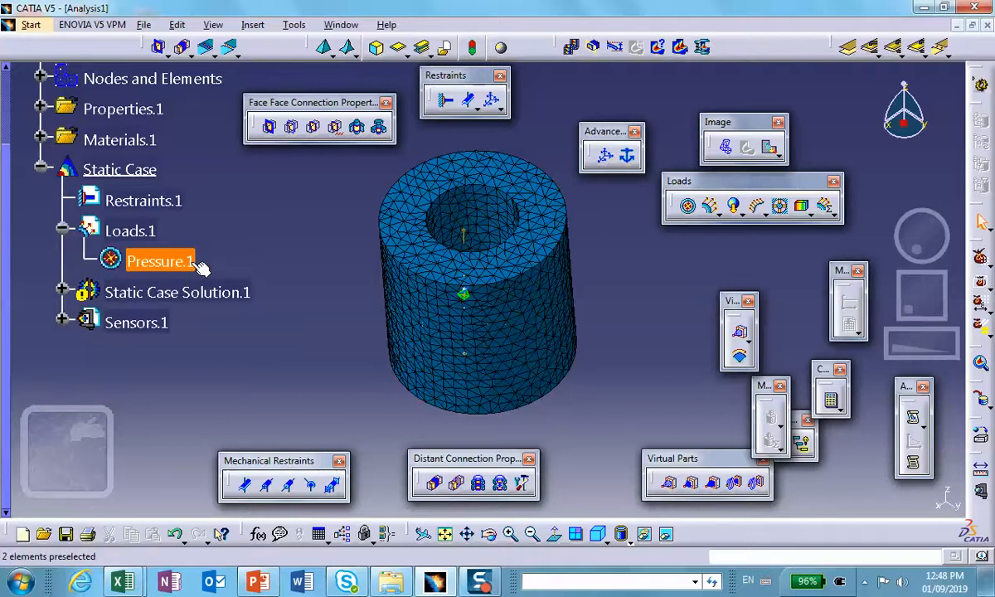
click(63, 292)
right_click(193, 232)
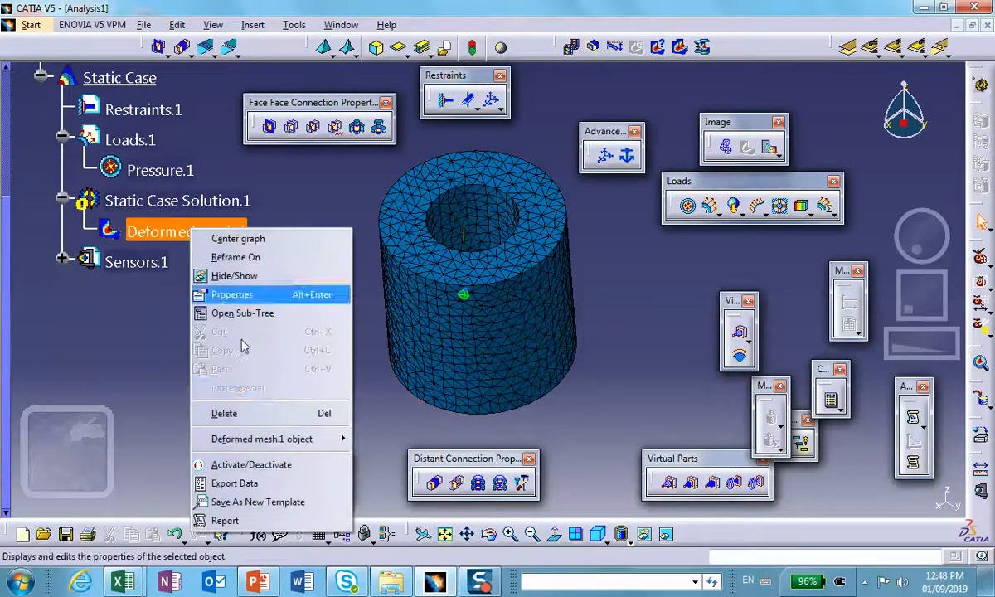
click(258, 469)
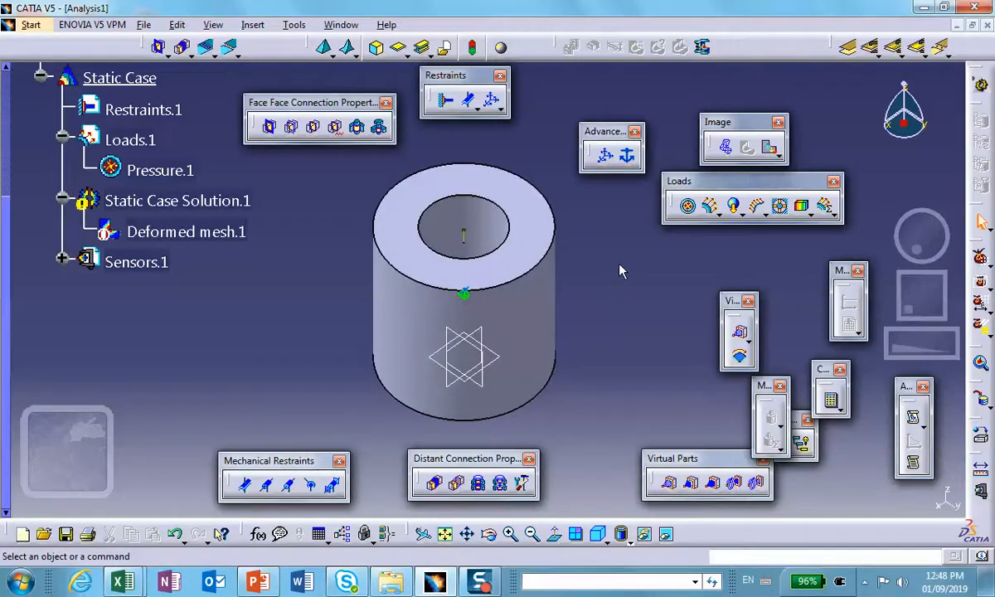
Add an isostatic restraint named Isostatic.1 to the cylinder's static case.
click(627, 156)
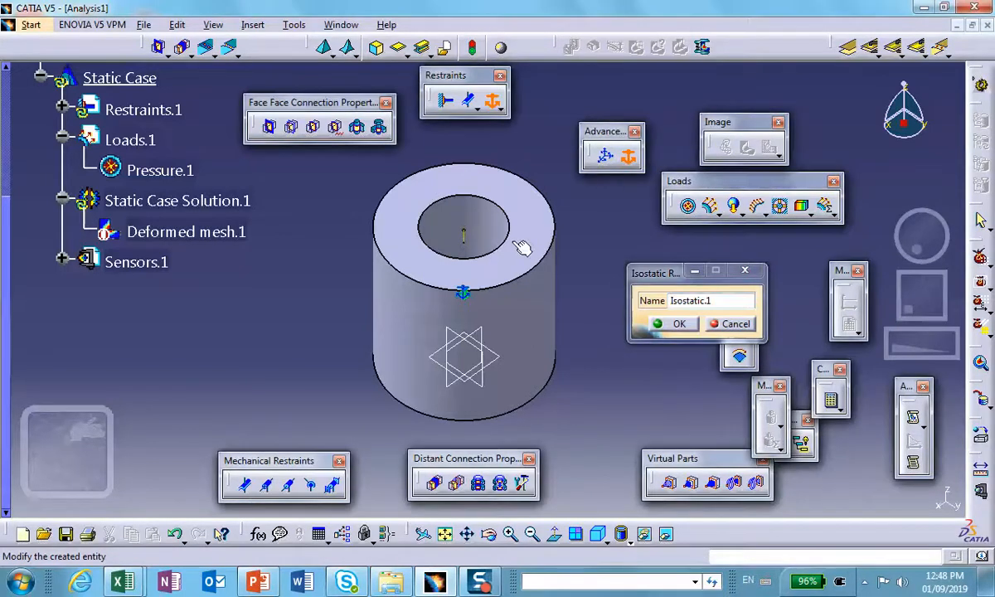
click(673, 324)
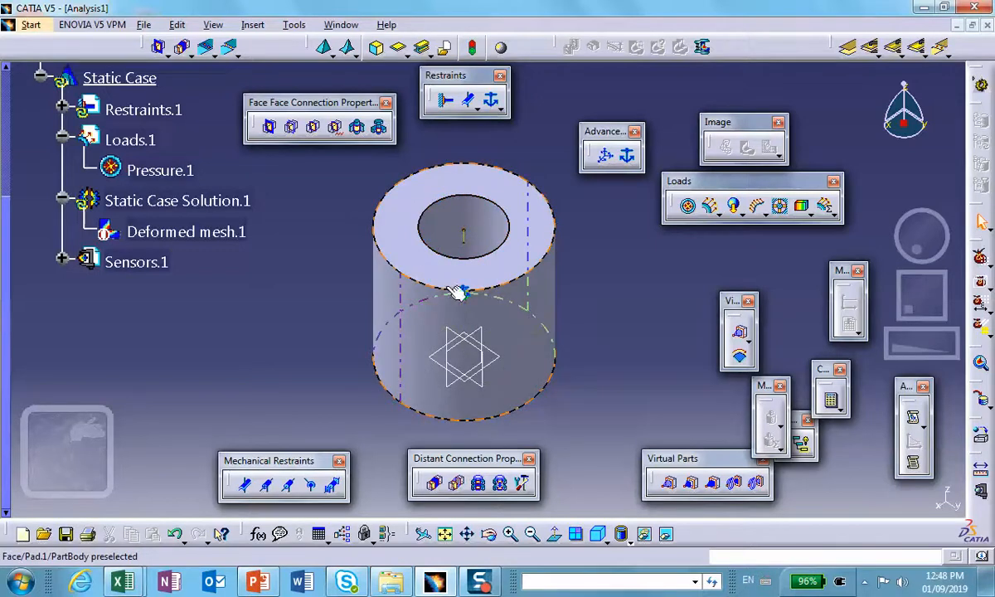
mouse_move(462, 273)
middle_down()
mouse_move(501, 436)
mouse_move(478, 245)
mouse_move(473, 391)
mouse_move(455, 238)
mouse_move(470, 257)
middle_up()
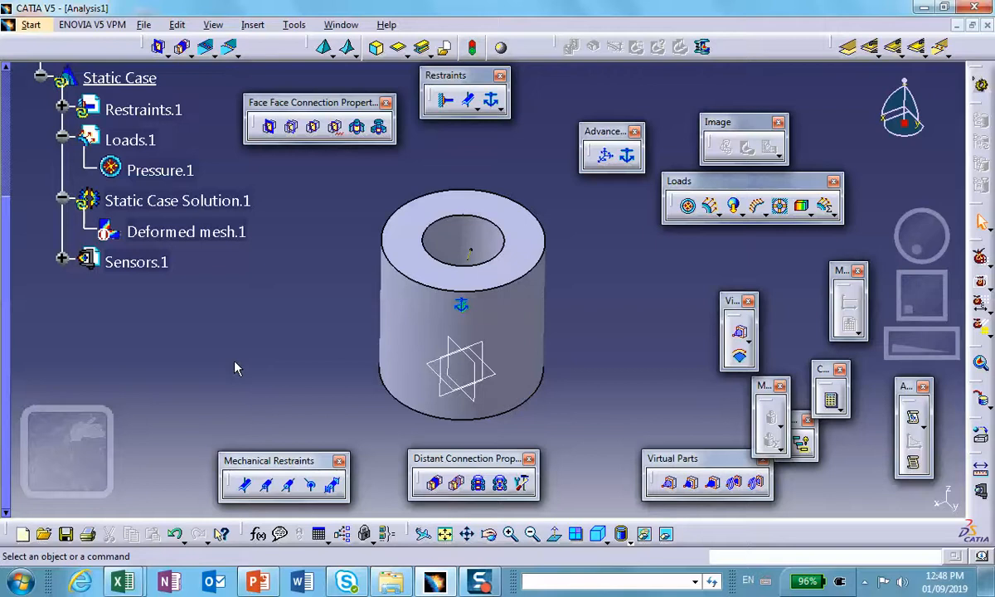
Compute the whole analysis with the isostatic restraint, accepting the computation resources estimation.
click(736, 358)
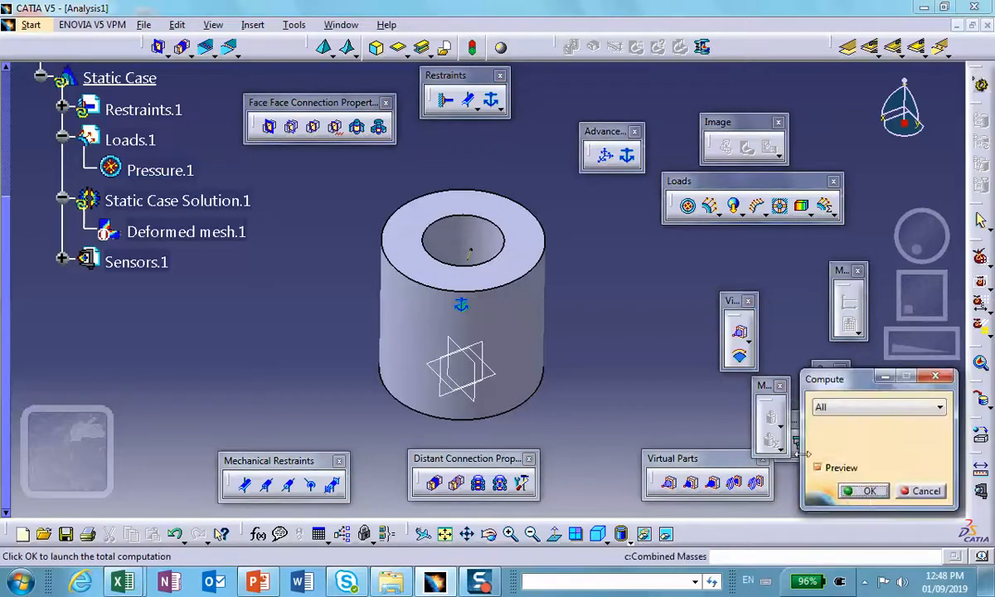
key(Return)
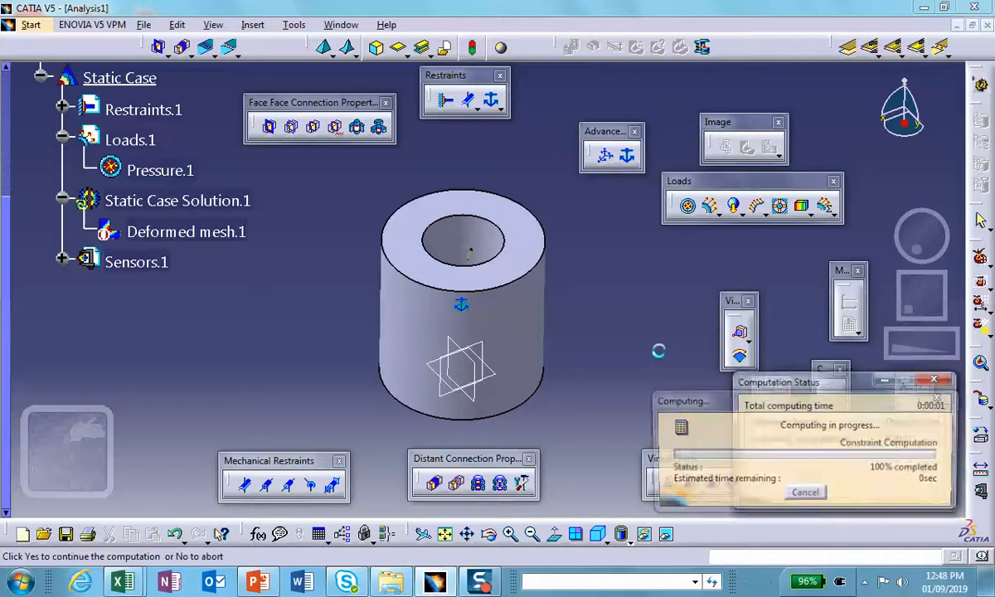
click(885, 493)
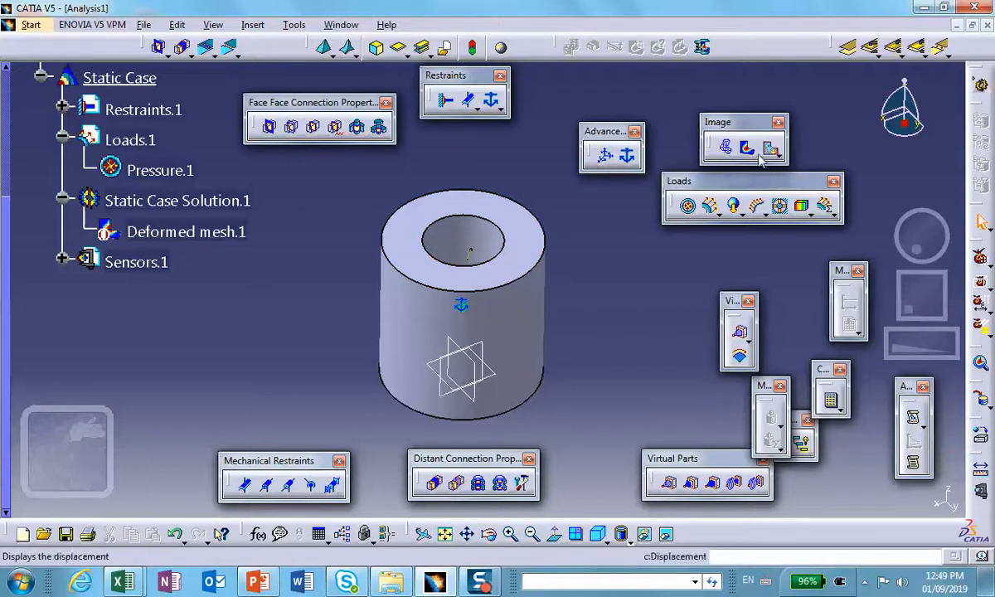
Display the cylinder's Von Mises stress image with a deformation scaling factor of 74004.
click(726, 146)
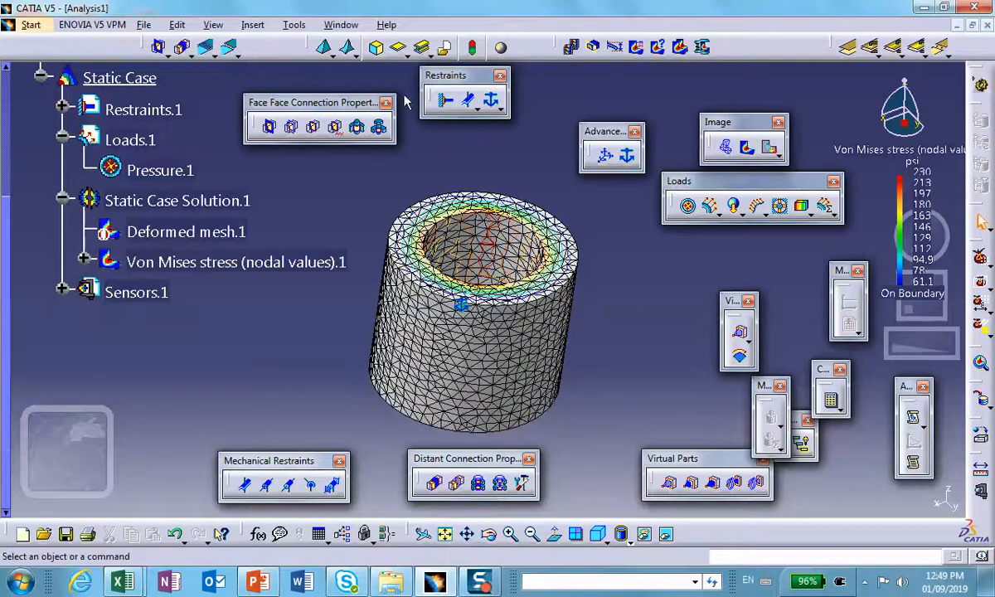
click(615, 47)
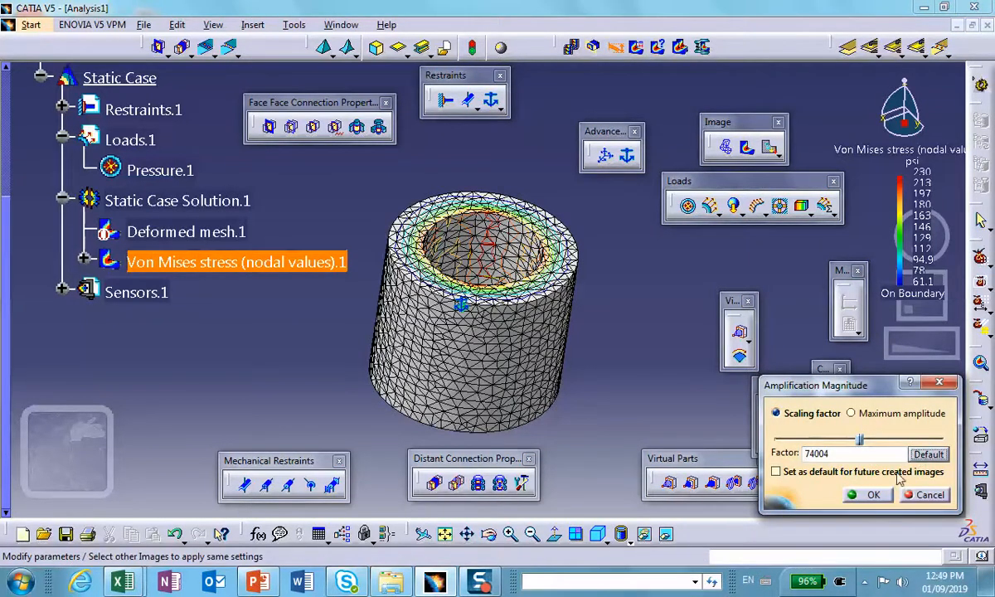
click(872, 495)
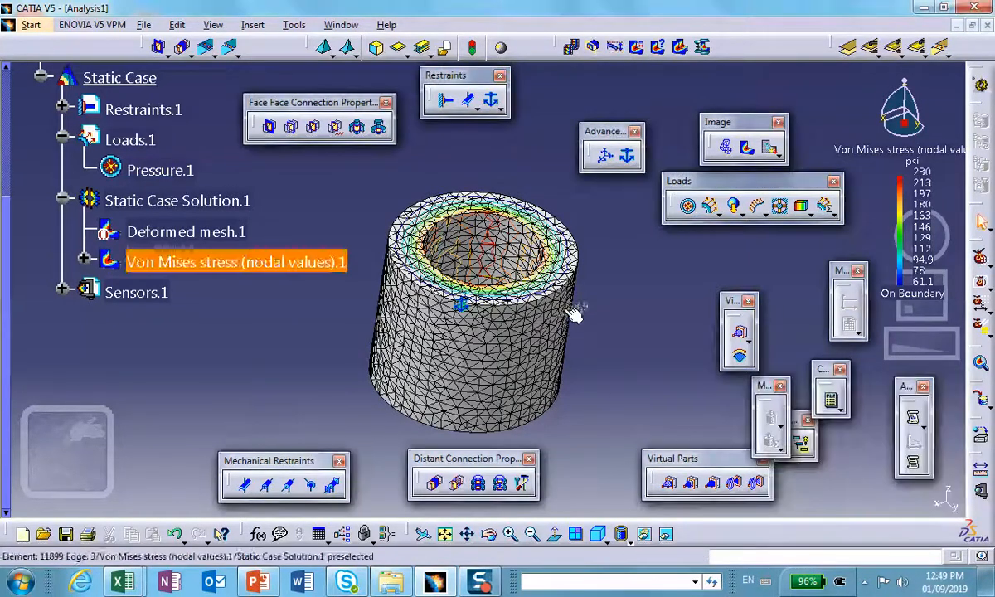
mouse_move(587, 293)
middle_down()
mouse_move(570, 284)
mouse_move(594, 316)
mouse_move(593, 331)
mouse_move(595, 307)
mouse_move(649, 319)
mouse_move(635, 322)
middle_up()
scroll(589, 340, up, 2)
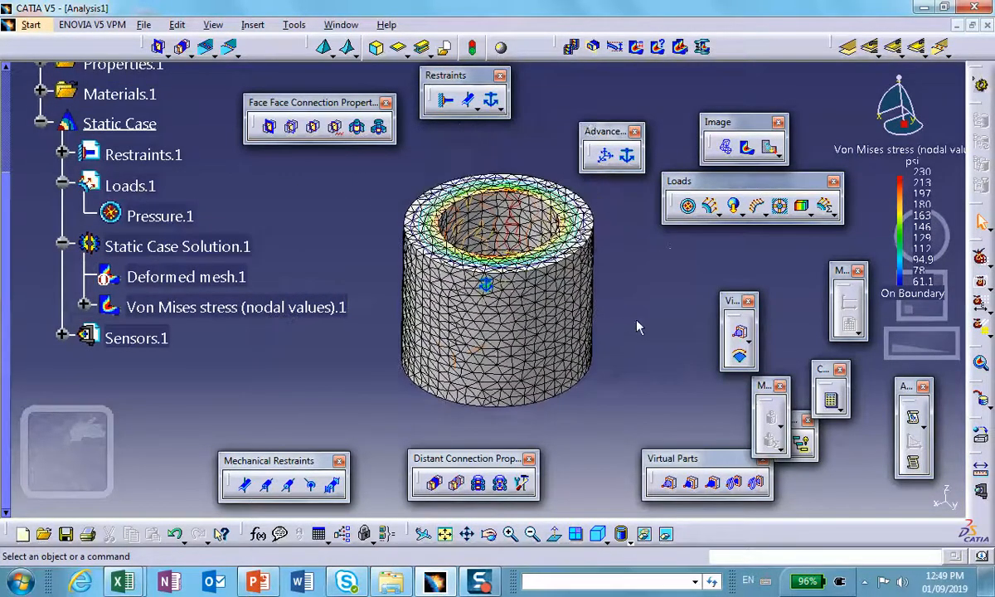
Switch the display to Shading with Material and inspect the Von Mises stress contours around the bore.
click(623, 539)
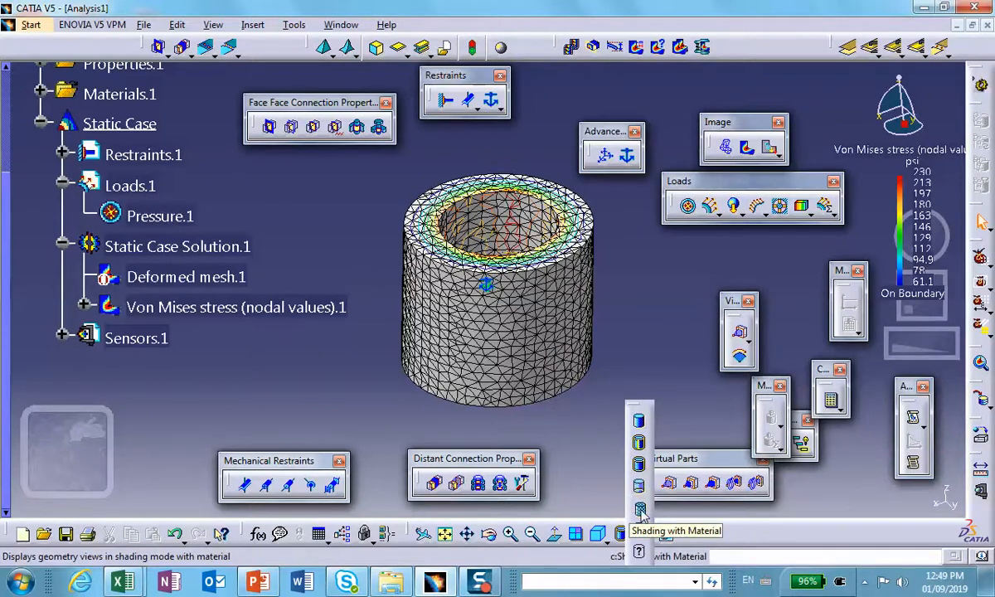
click(639, 508)
mouse_move(600, 435)
middle_down()
mouse_move(593, 415)
mouse_move(593, 447)
middle_up()
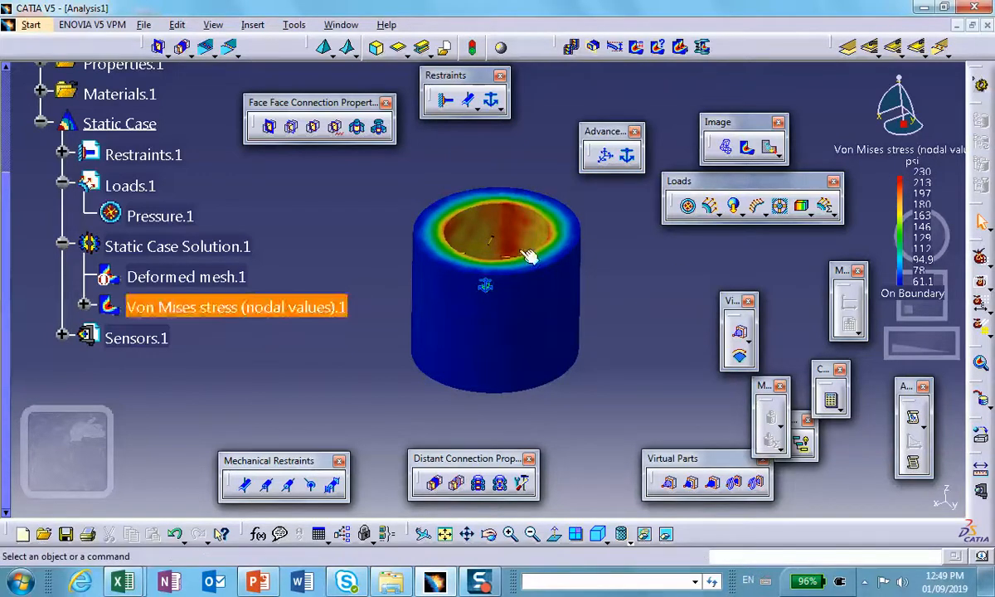
ctrl+middle_drag(597, 322, 609, 268)
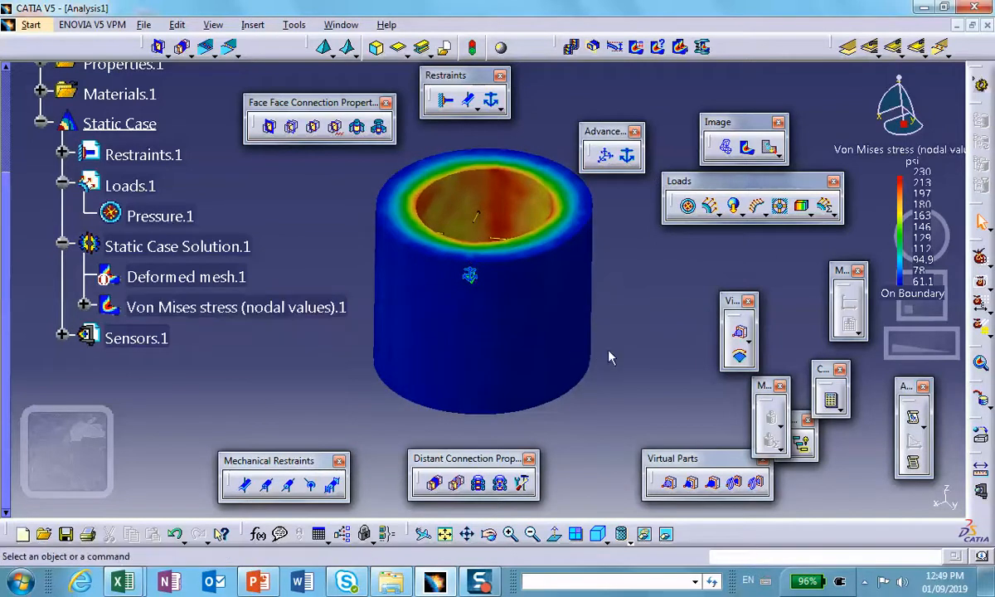
middle_drag(640, 377, 629, 388)
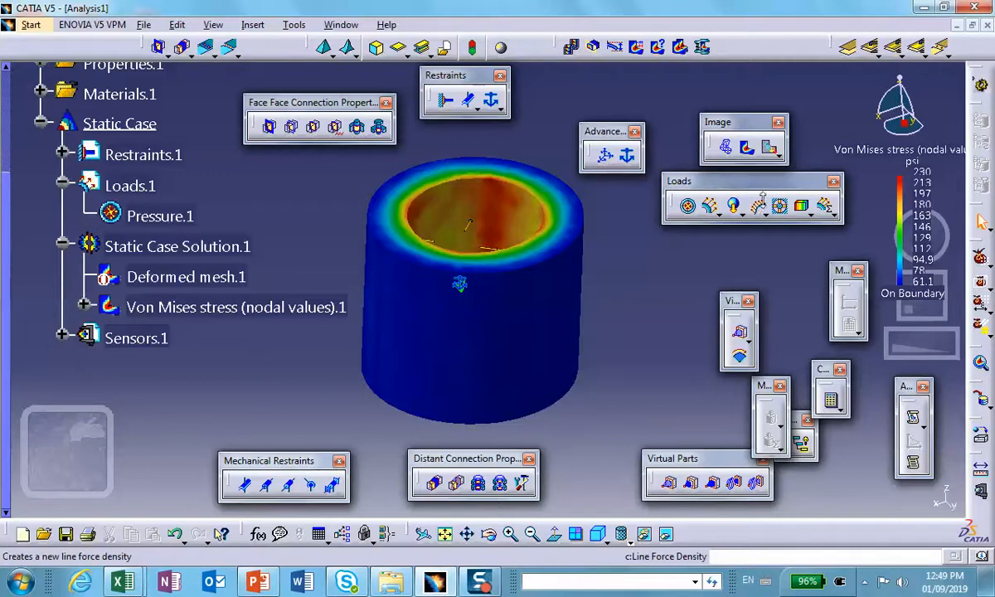
Create a principal stress image shown as Average iso, using the Principal value criterion and component C11.
click(776, 155)
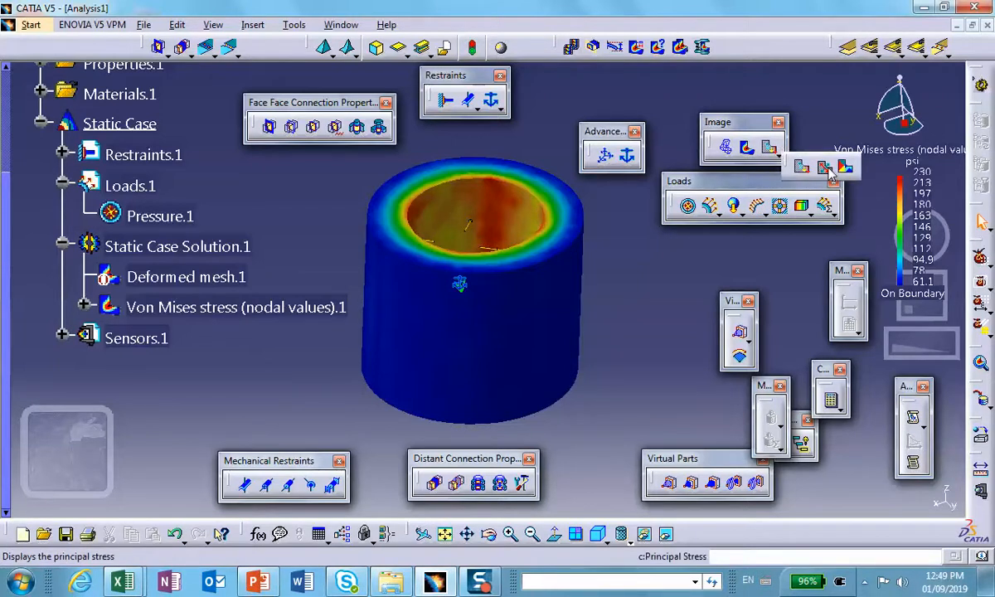
click(829, 170)
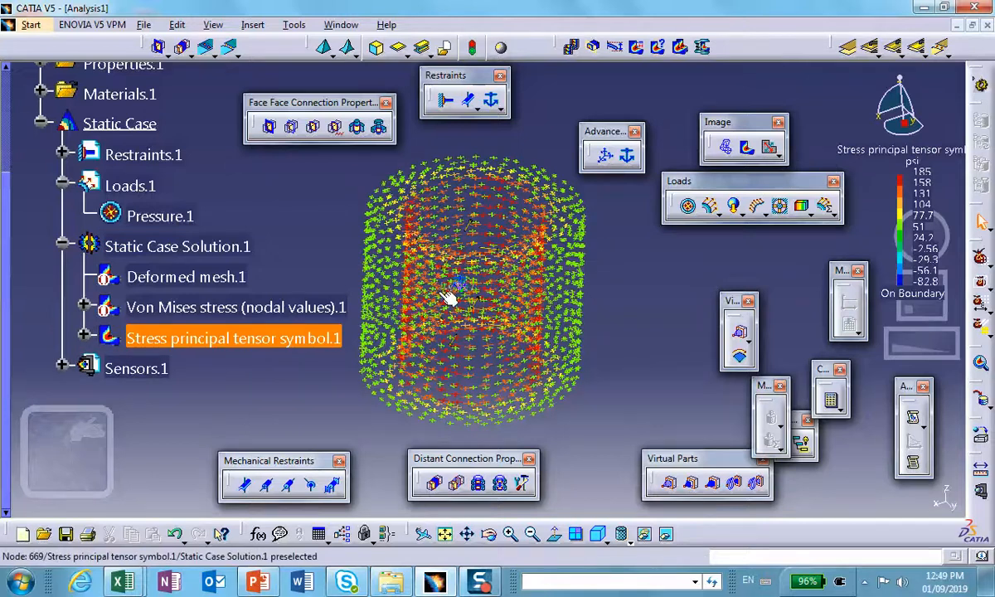
double_click(406, 253)
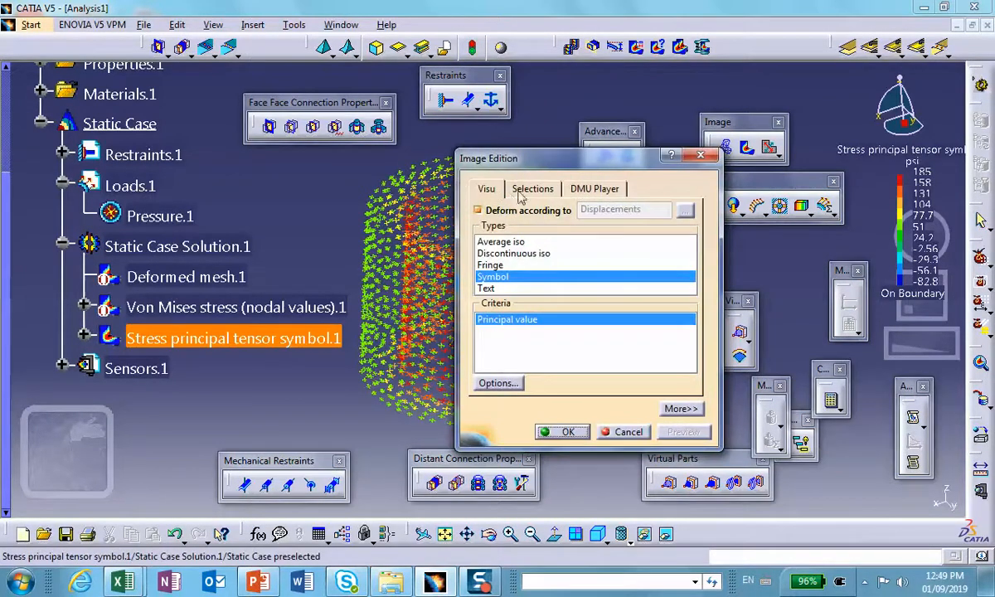
click(499, 241)
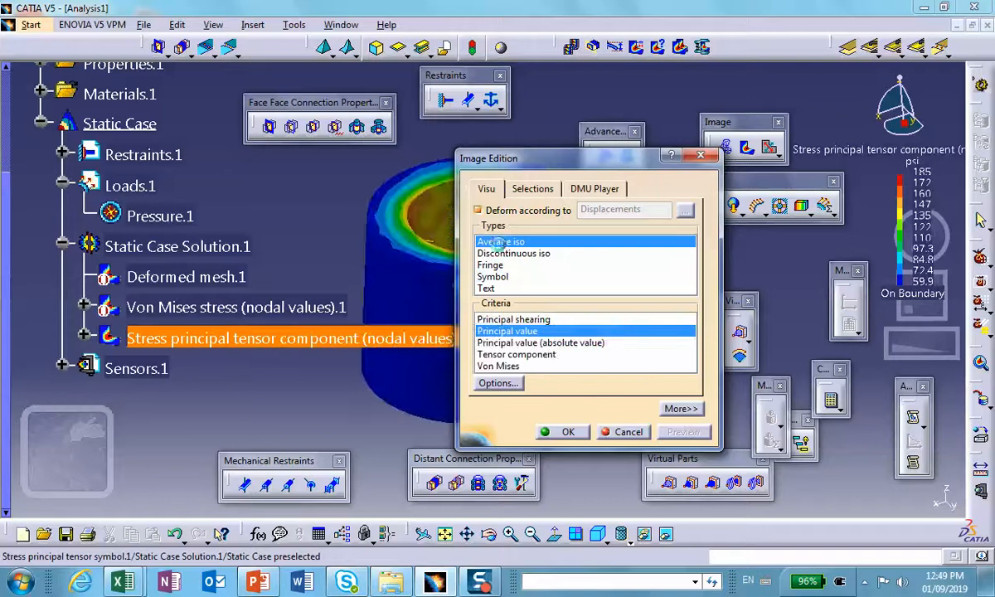
click(678, 409)
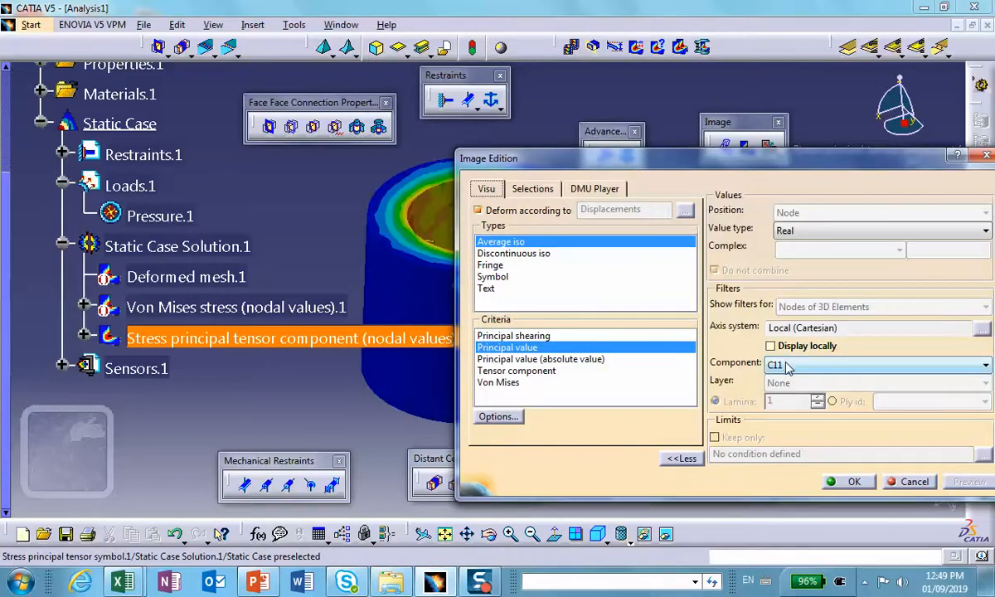
drag(777, 169, 753, 143)
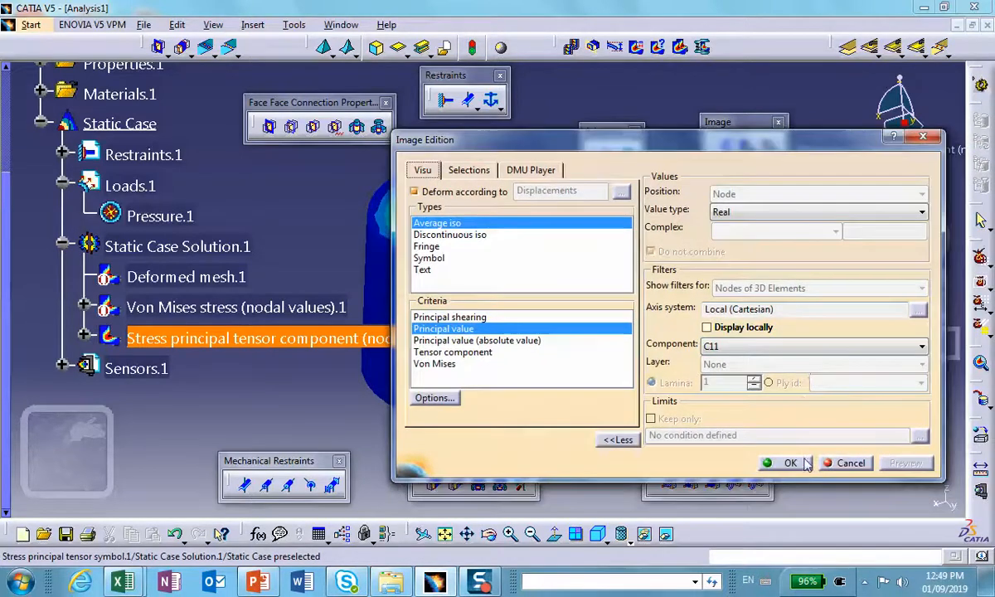
click(781, 402)
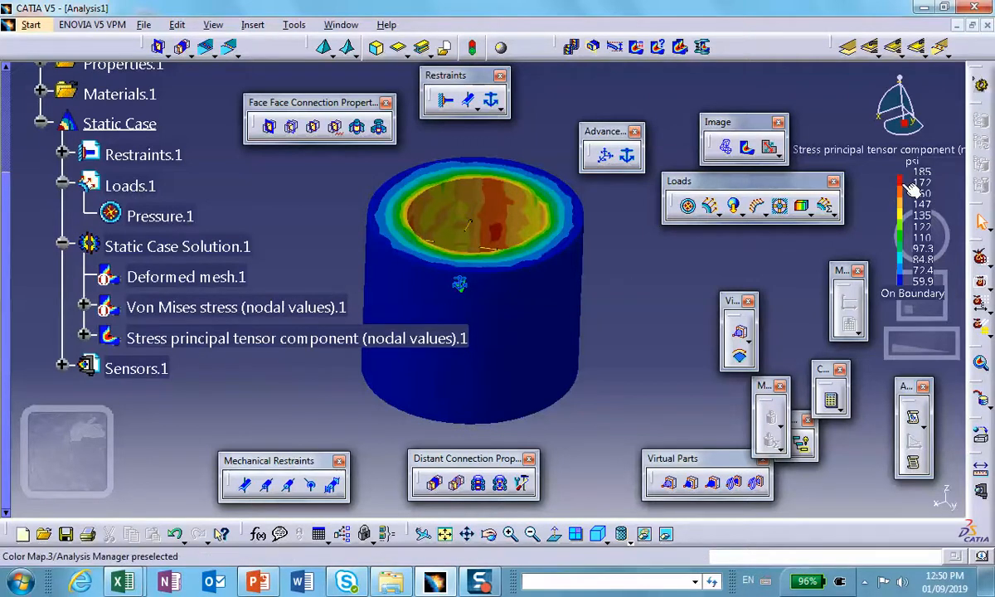
Reposition the principal stress color legend beside the cylinder so its full title is readable.
drag(912, 189, 648, 267)
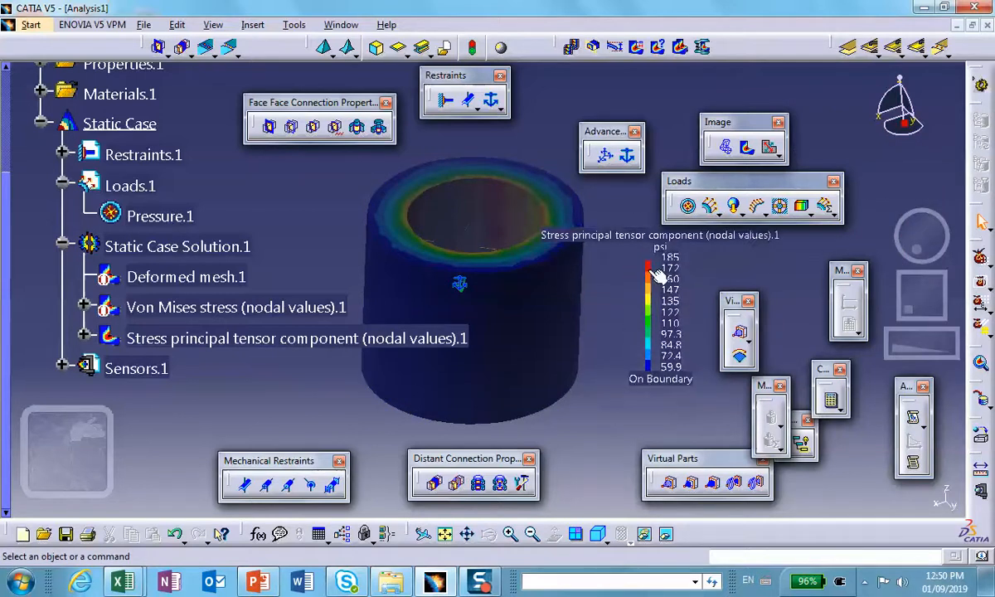
click(651, 271)
middle_drag(431, 231, 371, 241)
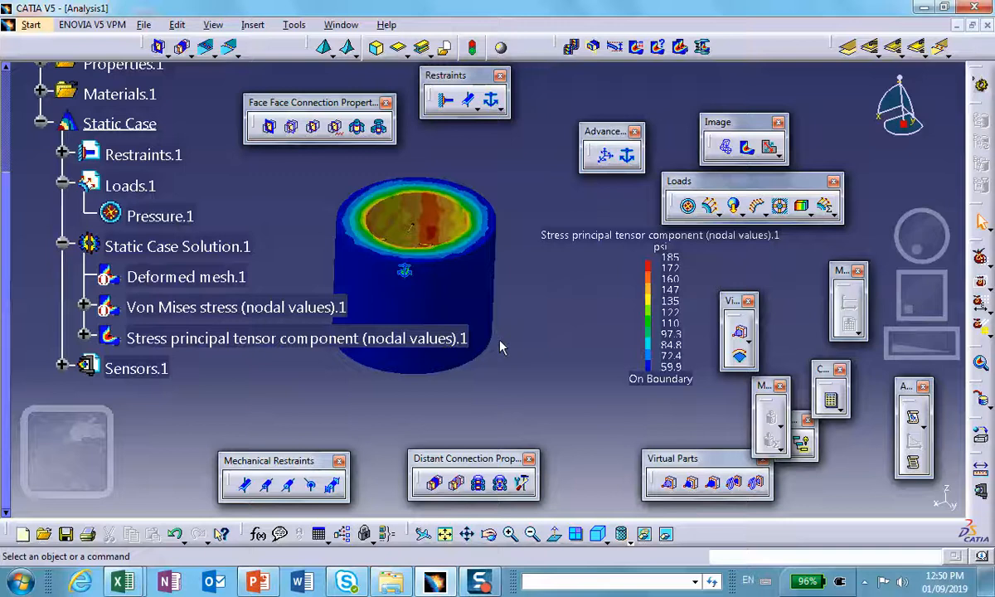
Set the cylinder's OCTREE tetrahedron mesh size to 0.05 in with the Linear element type.
scroll(222, 262, up, 3)
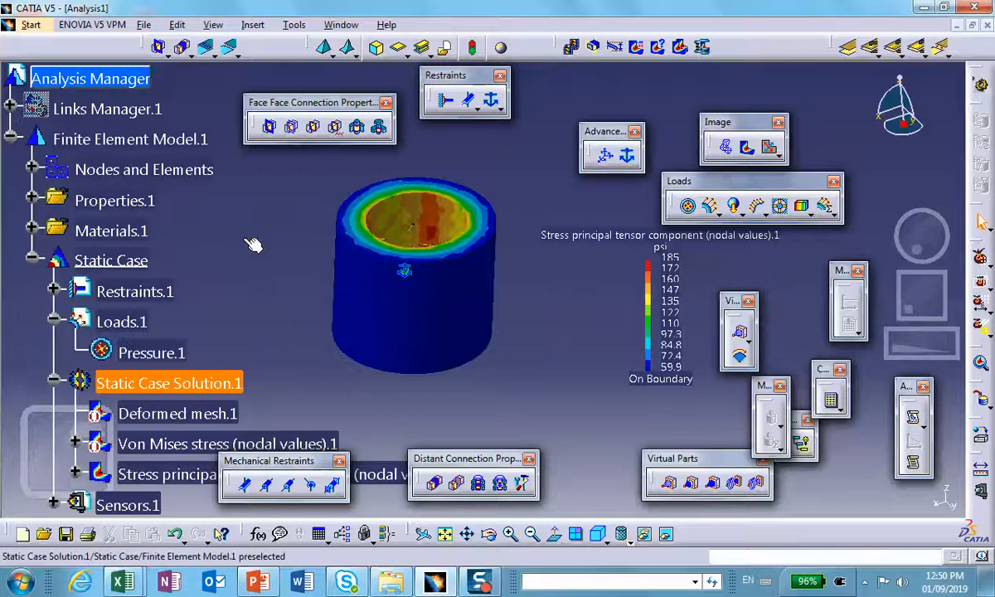
click(30, 170)
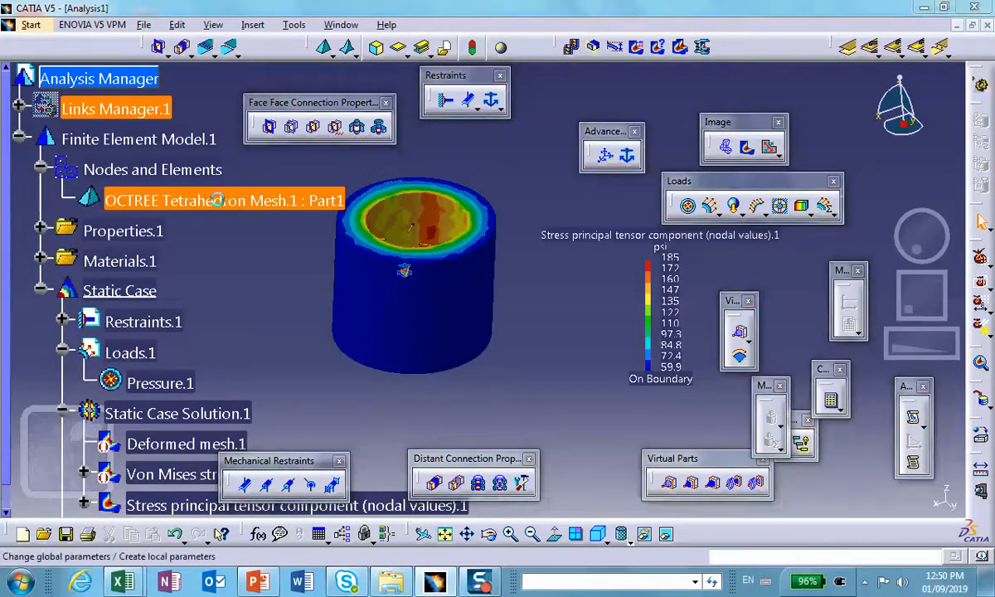
double_click(217, 199)
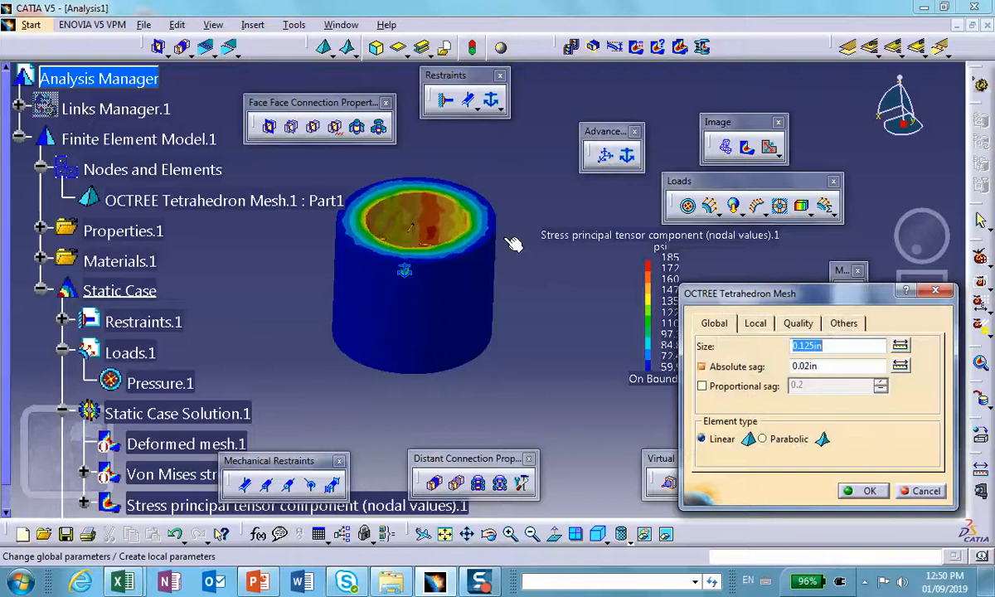
click(761, 439)
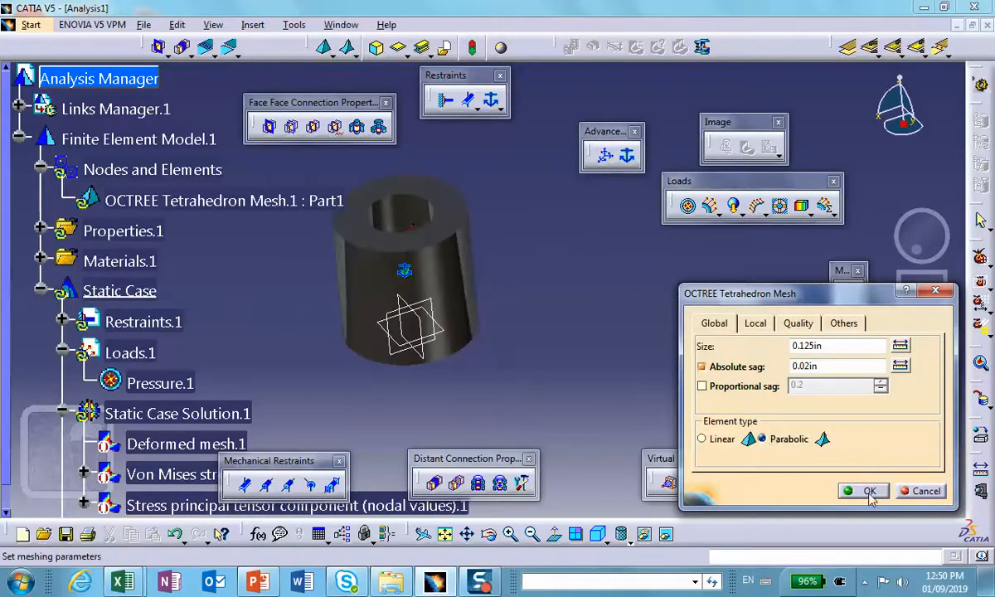
click(701, 439)
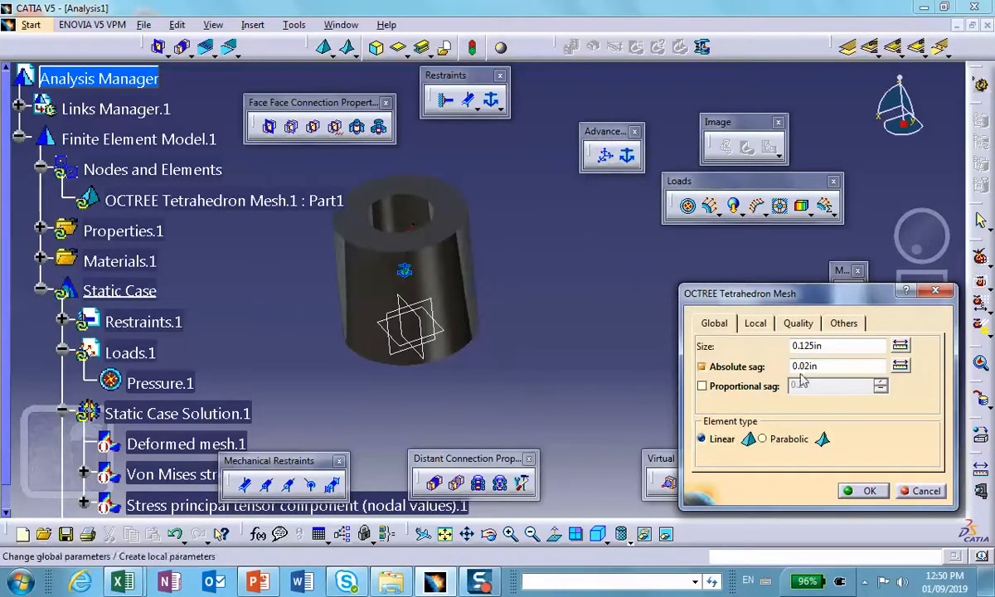
drag(828, 344, 733, 349)
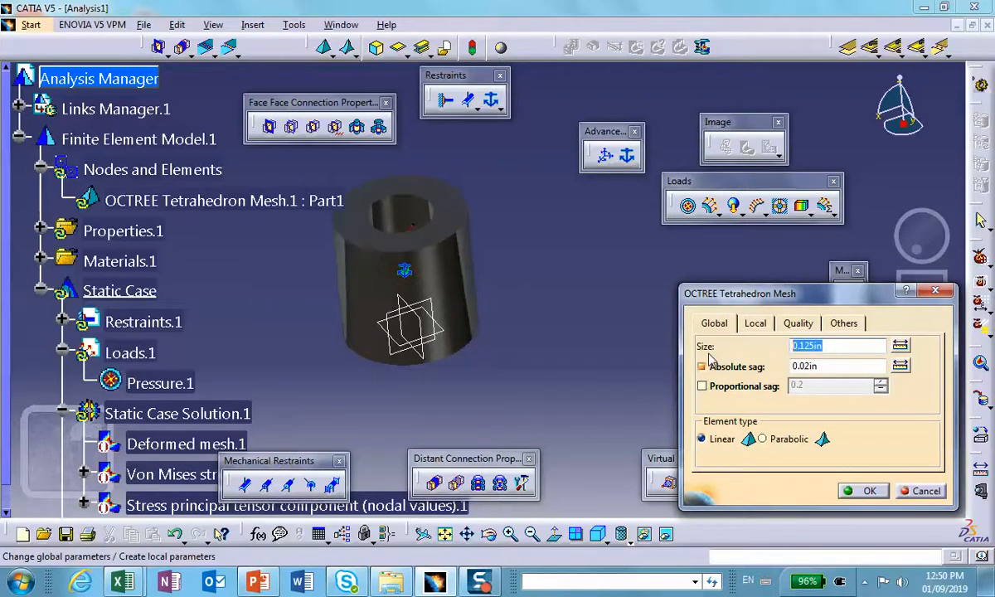
text(.05)
click(867, 491)
Compute the full analysis with the refined mesh, accepting the resource estimate.
click(830, 401)
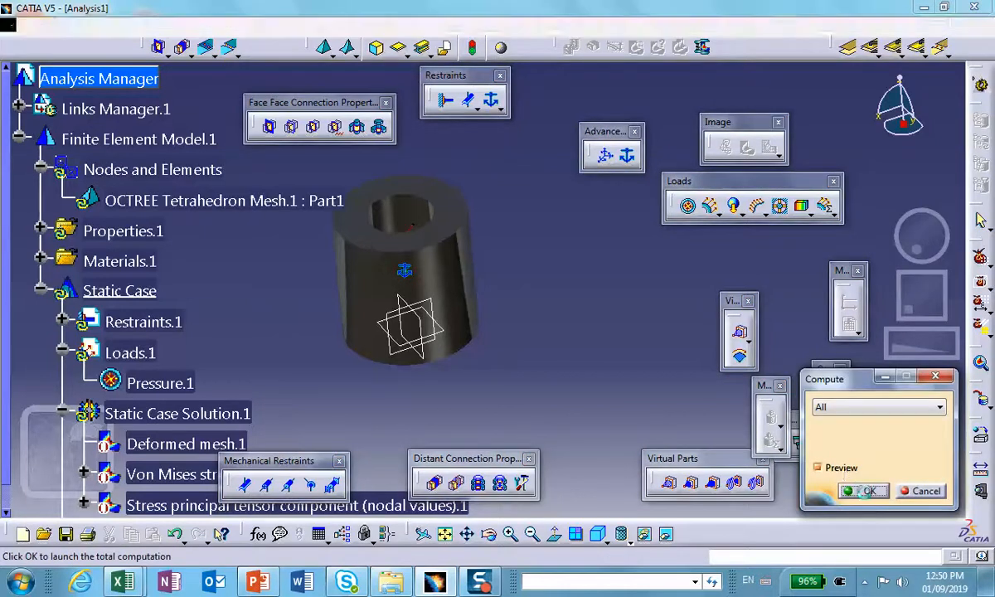
click(863, 490)
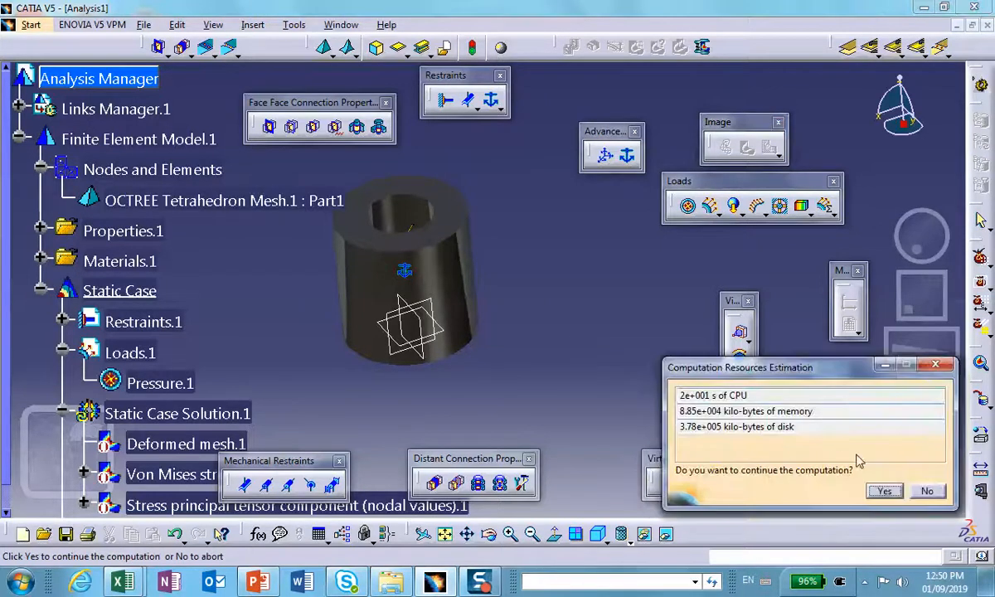
click(884, 490)
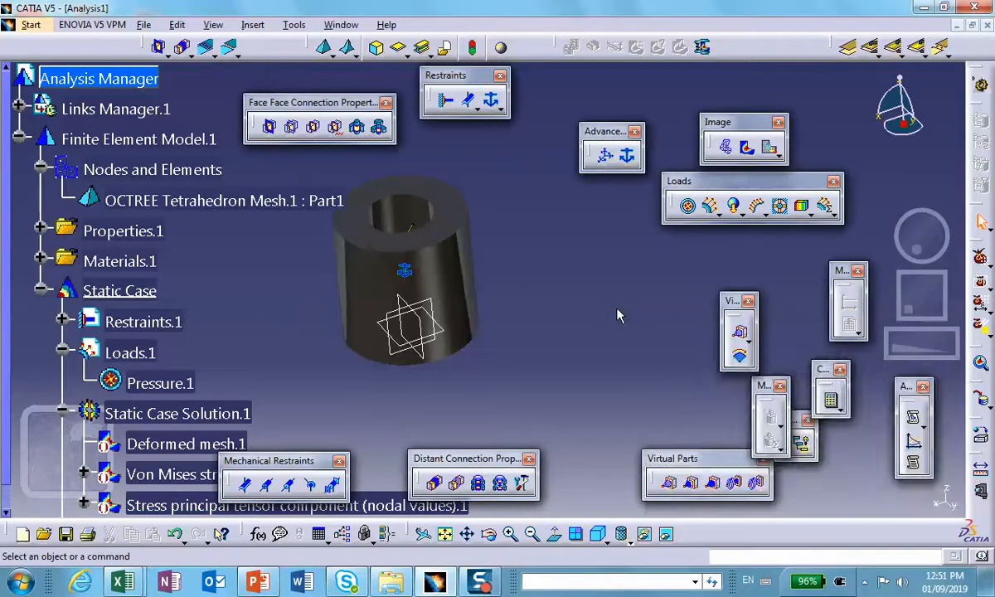
Activate the principal stress image for the refined mesh and inspect the stresses around the cylinder.
scroll(249, 315, down, 4)
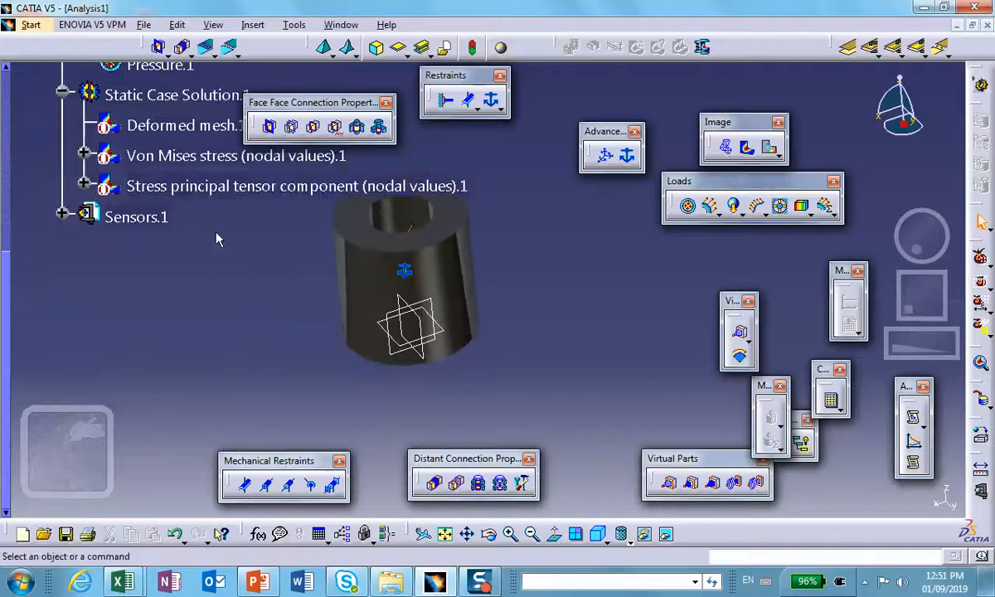
click(209, 188)
right_click(208, 187)
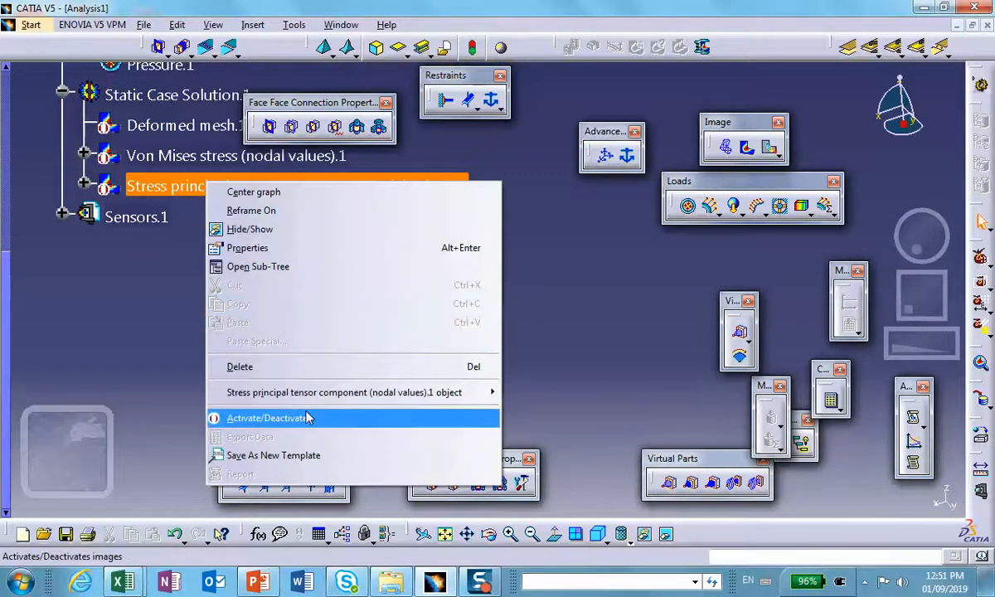
click(304, 416)
middle_drag(603, 337, 570, 376)
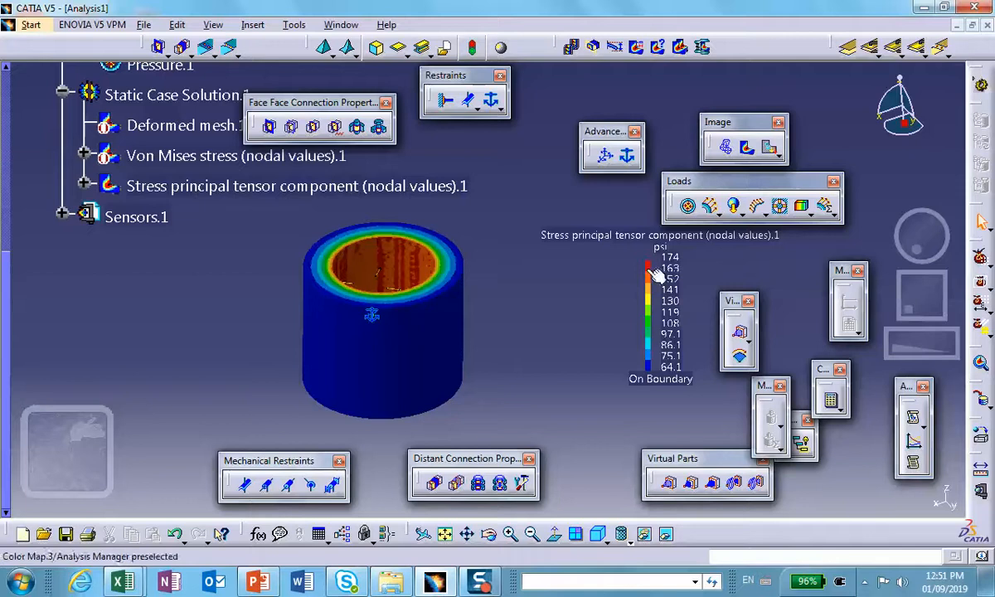
middle_drag(531, 302, 549, 338)
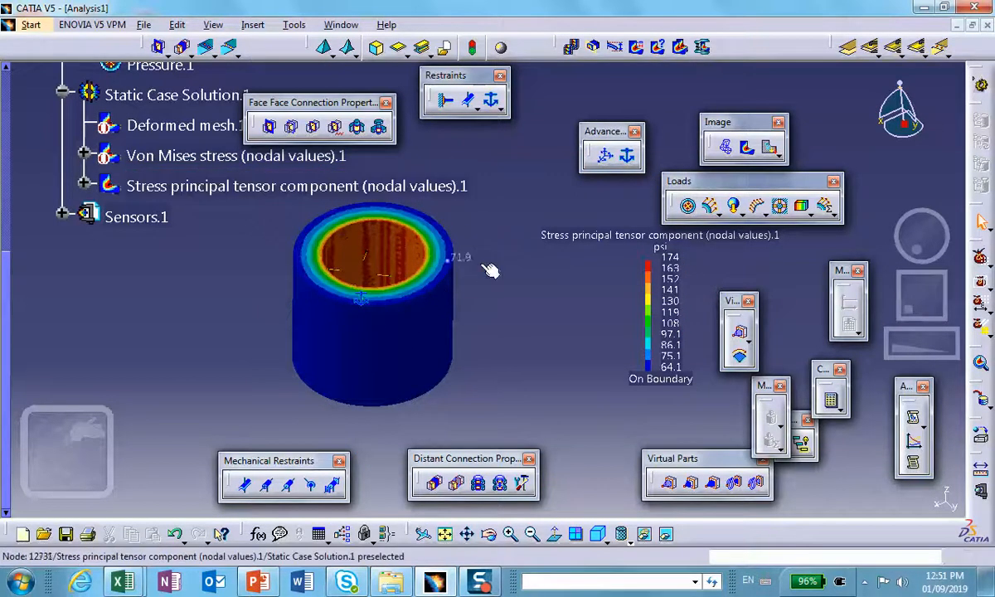
Enable Self Balancing on Loads.1 and set it to Yes.
scroll(115, 241, up, 3)
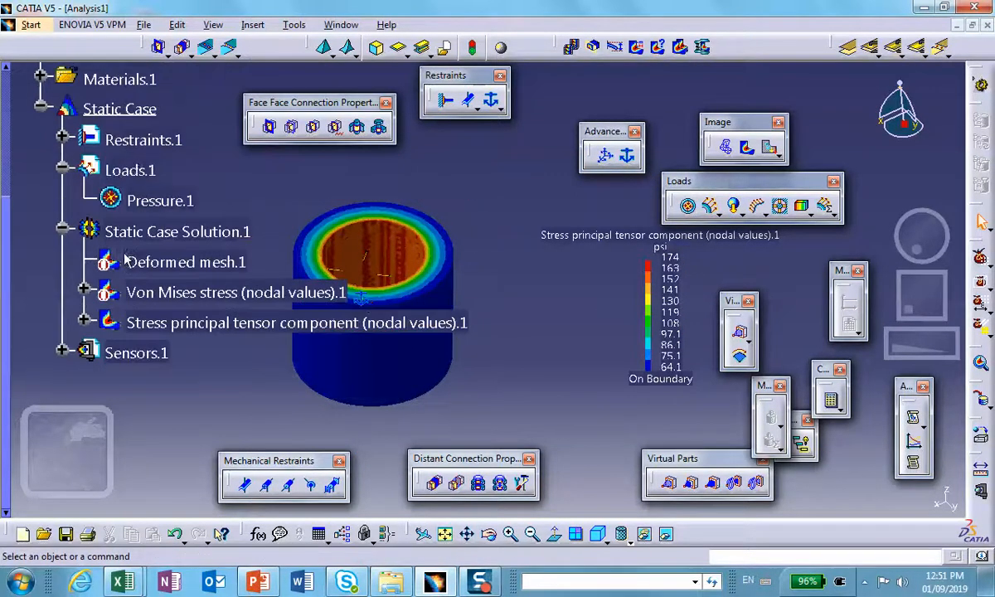
double_click(132, 170)
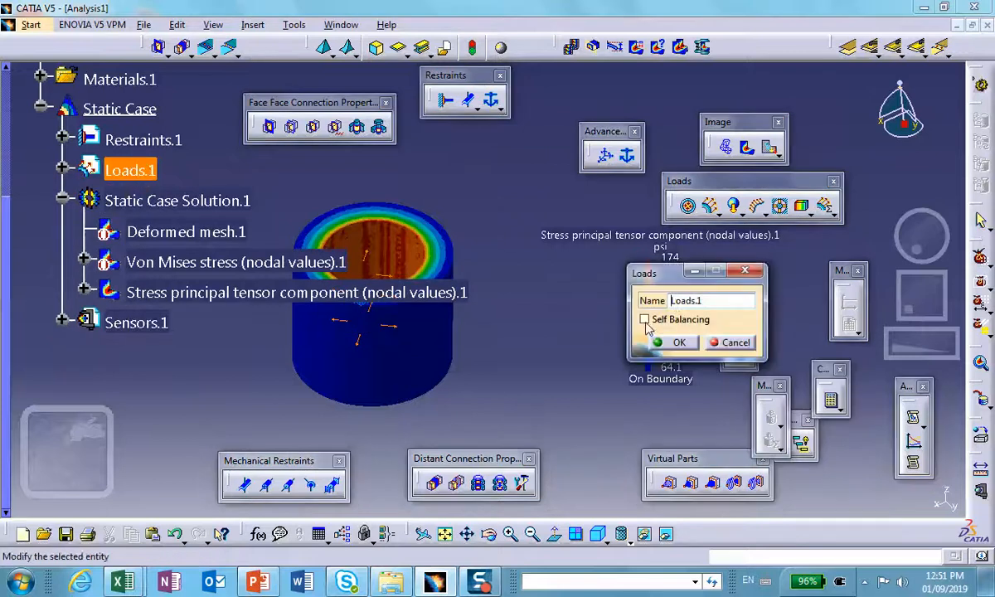
click(644, 319)
click(713, 340)
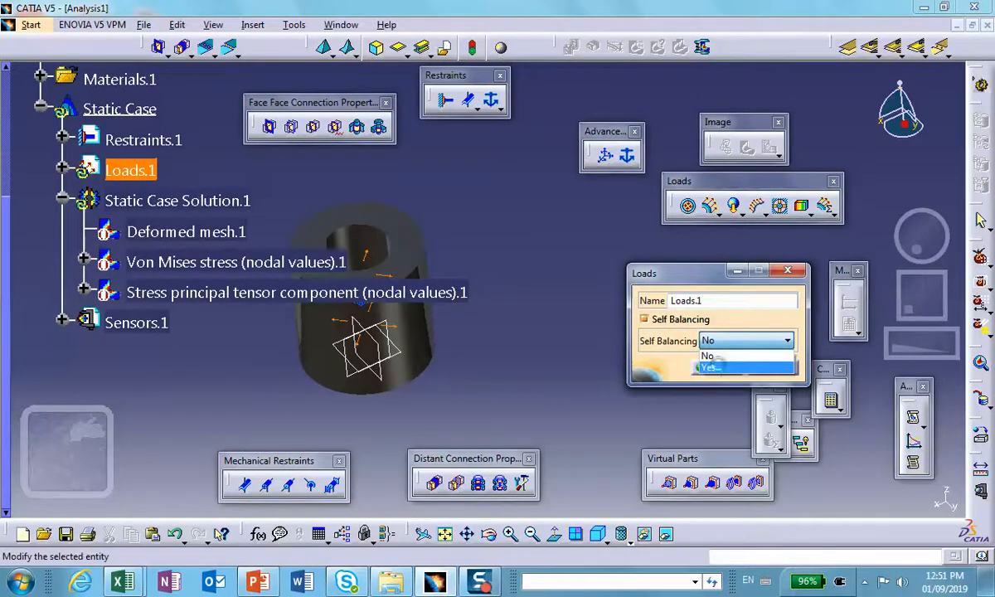
click(714, 368)
click(712, 367)
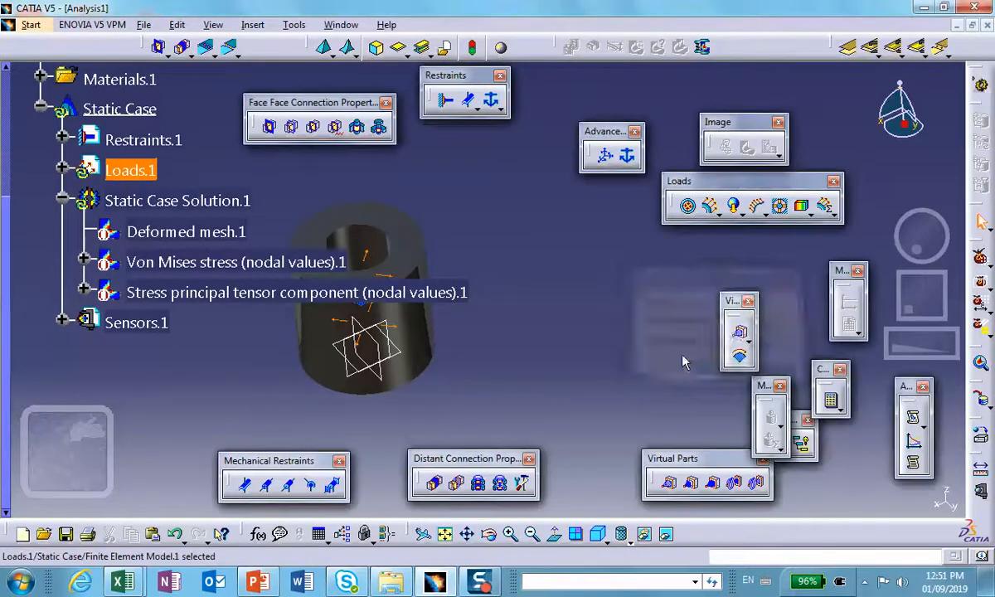
Recompute the full analysis with the self-balancing load, accepting the resource estimate.
click(832, 402)
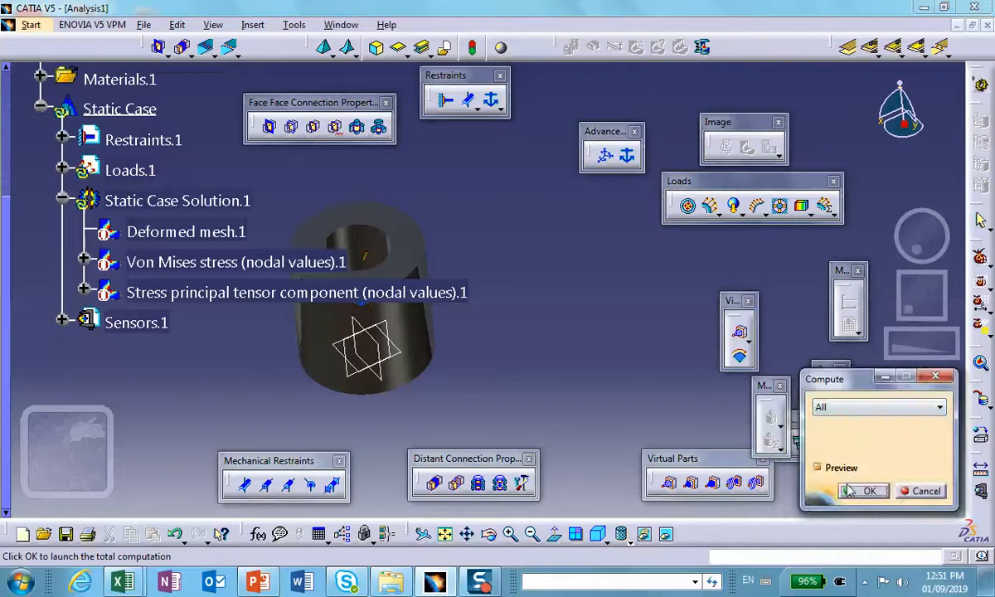
click(859, 490)
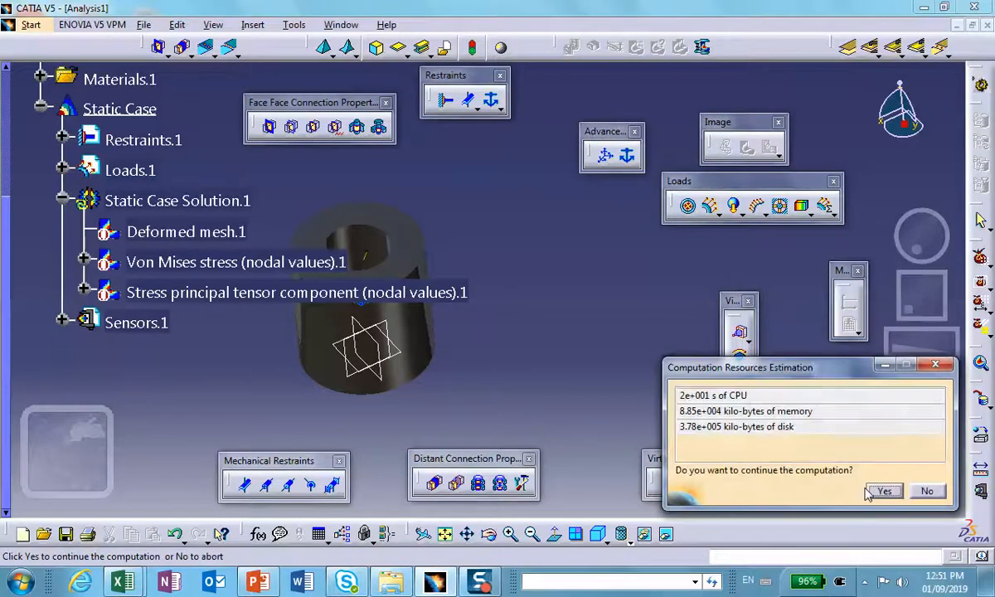
click(882, 492)
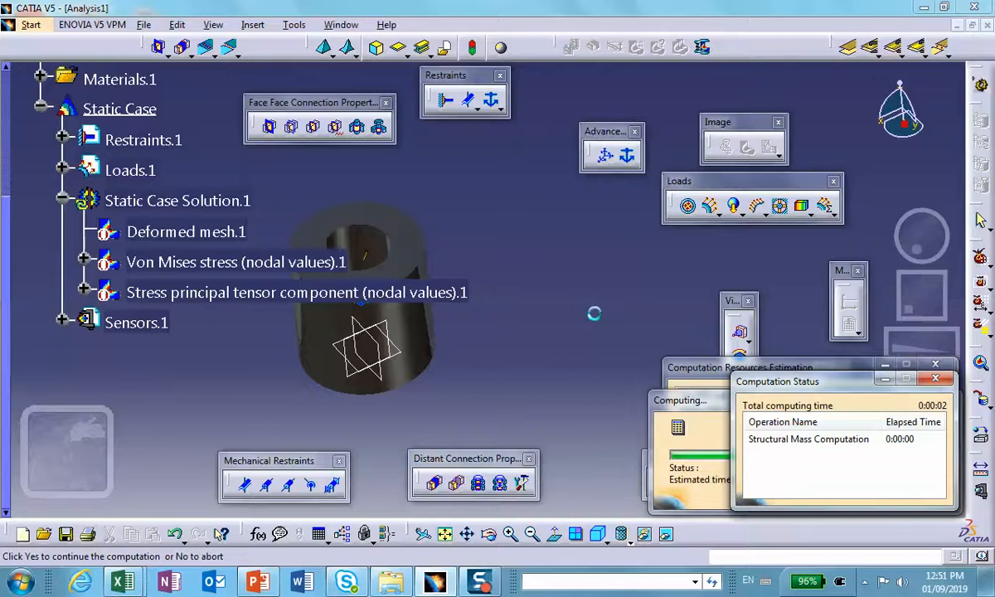
Reactivate the principal stress image for the self-balanced solution.
click(220, 295)
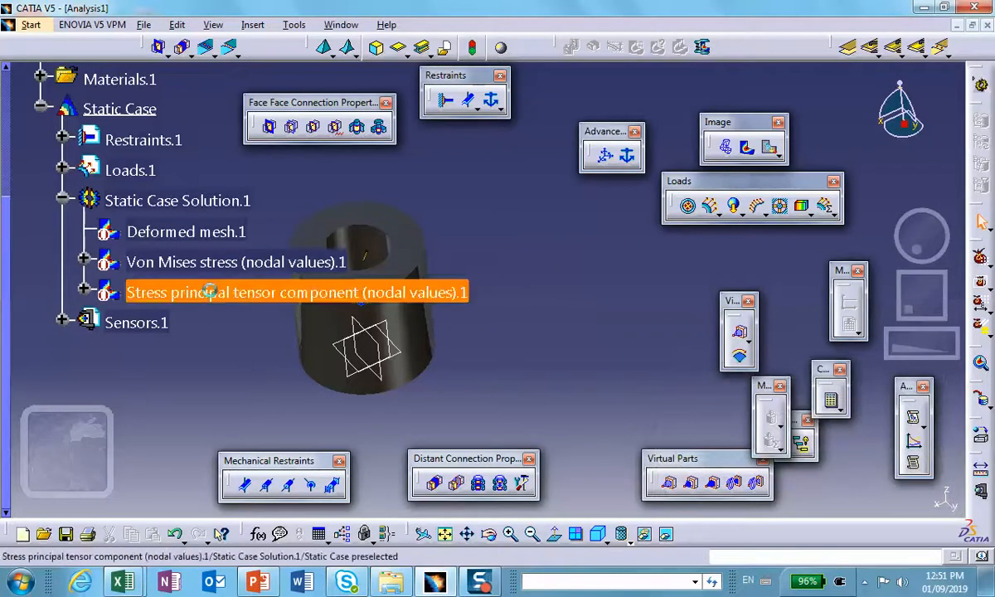
right_click(219, 294)
click(267, 501)
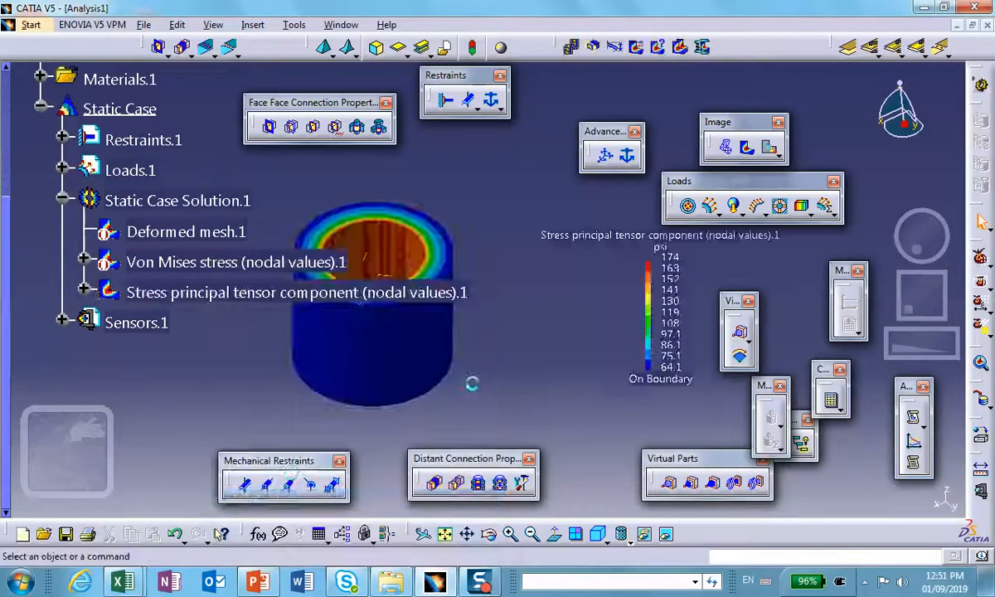
Examine the self-balanced stress plot, and switch to PowerPoint to compare it with the thick-walled cylinder hoop stress calculation.
middle_drag(538, 331, 575, 306)
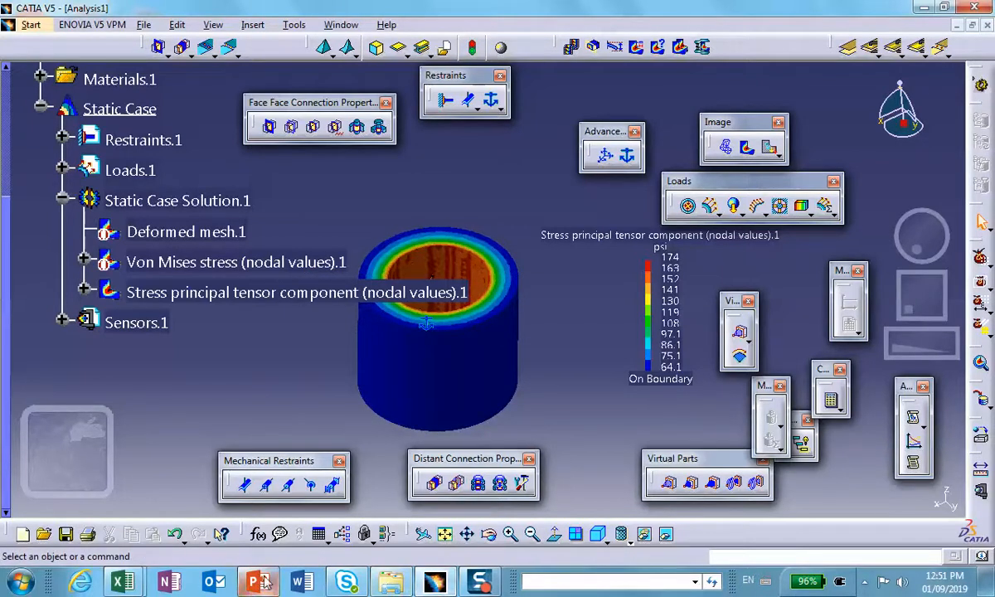
click(272, 489)
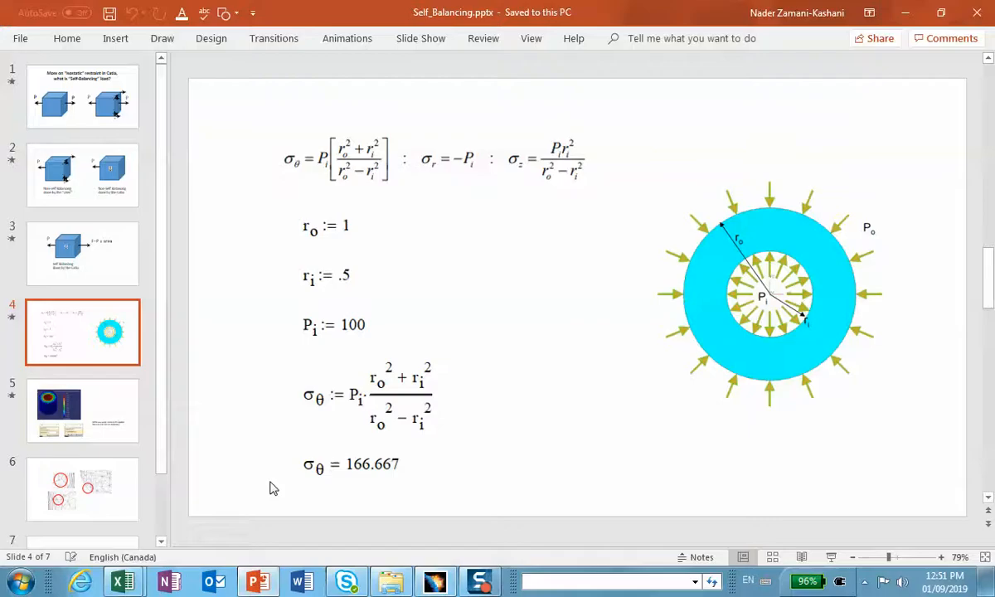
click(325, 467)
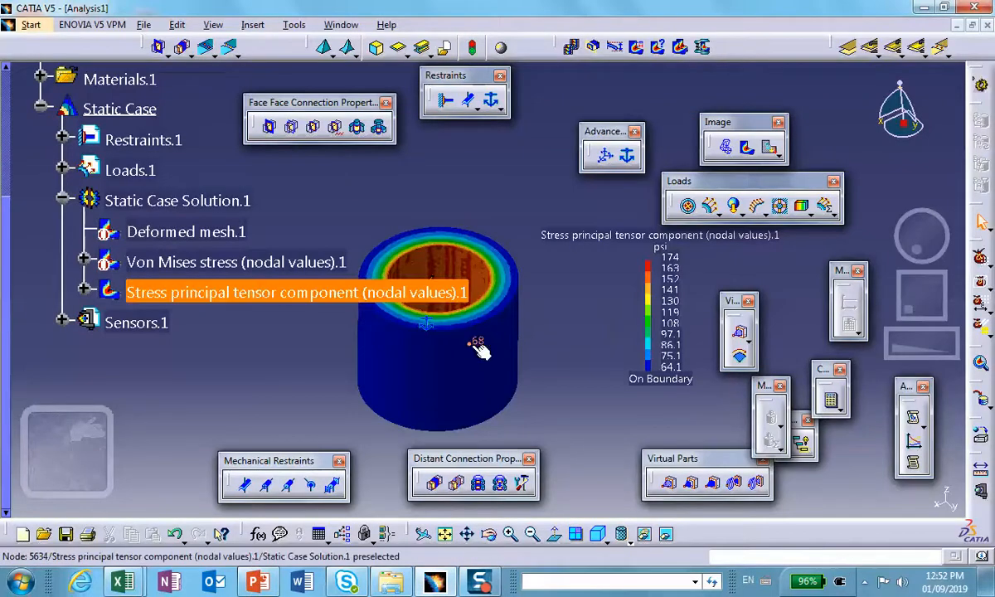
Switch back to CATIA and set the principal stress image's component to C22.
double_click(452, 329)
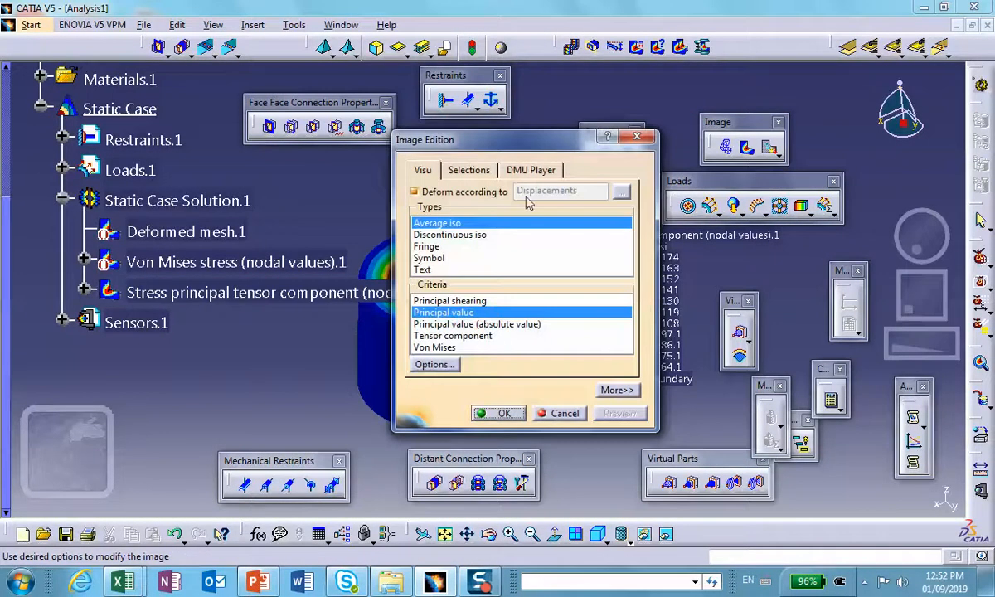
click(617, 389)
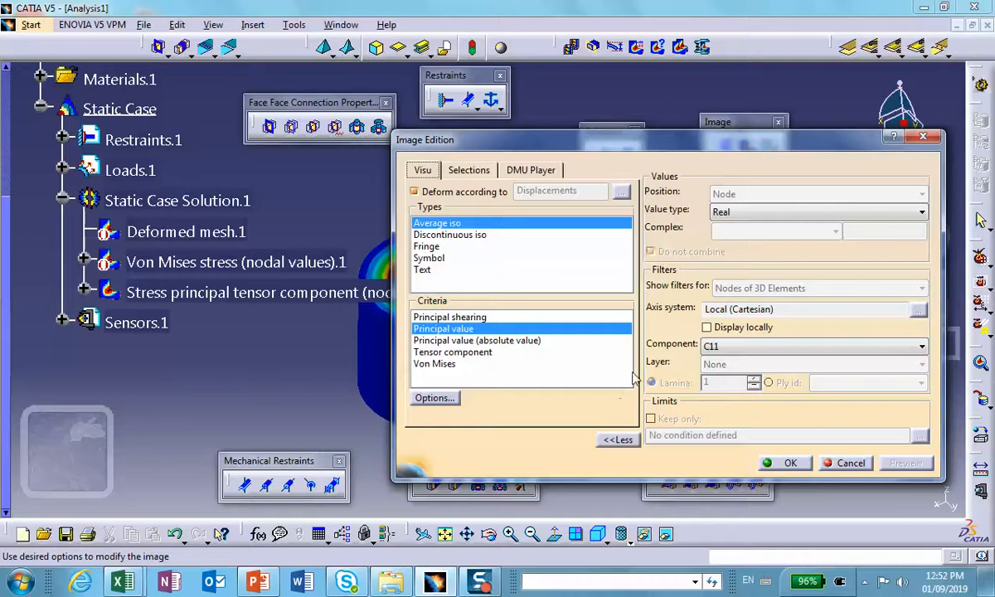
click(727, 352)
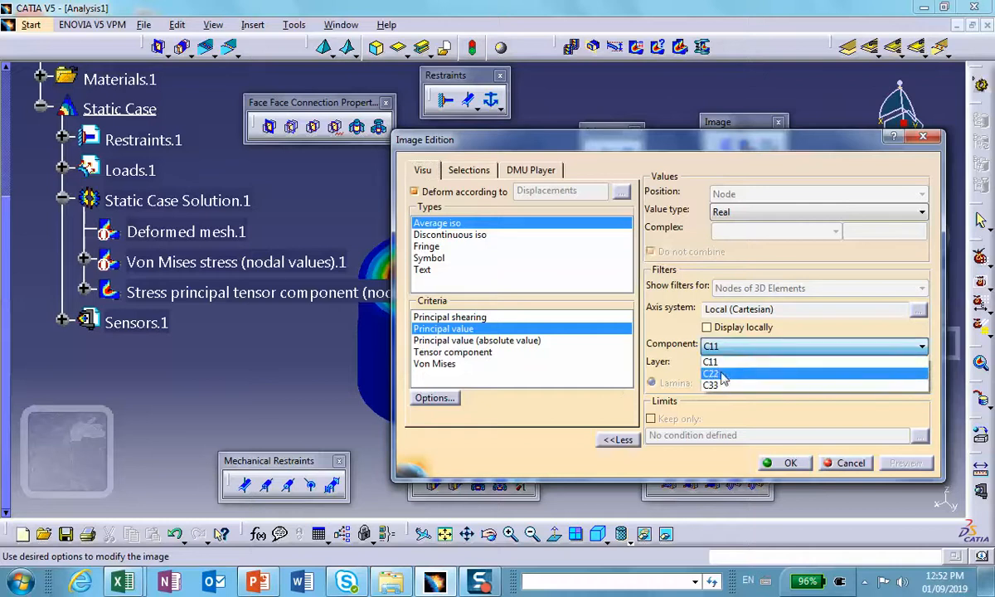
click(721, 374)
click(797, 462)
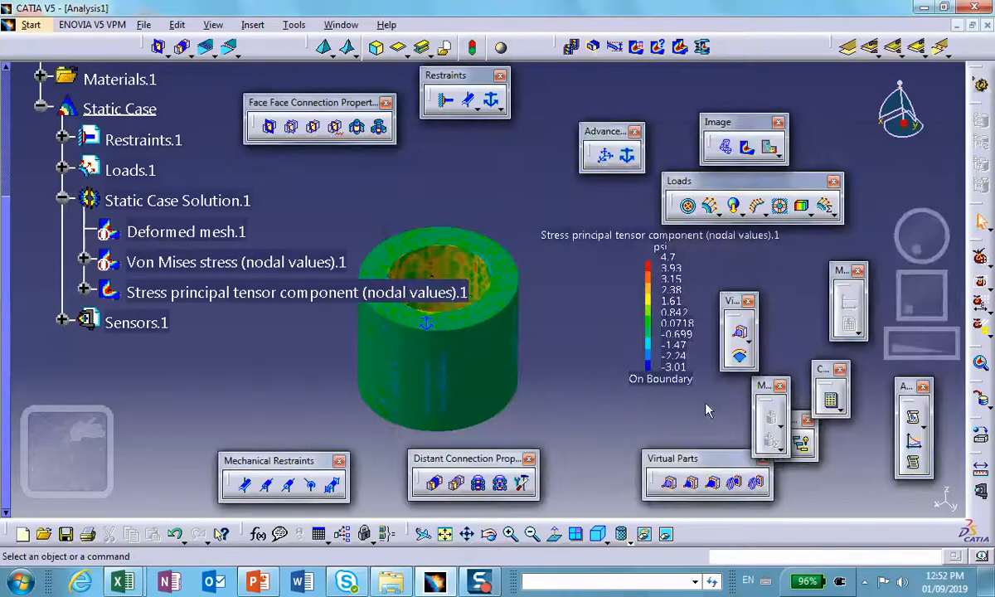
Set the principal stress image's component to C33 to display the radial stress.
double_click(493, 371)
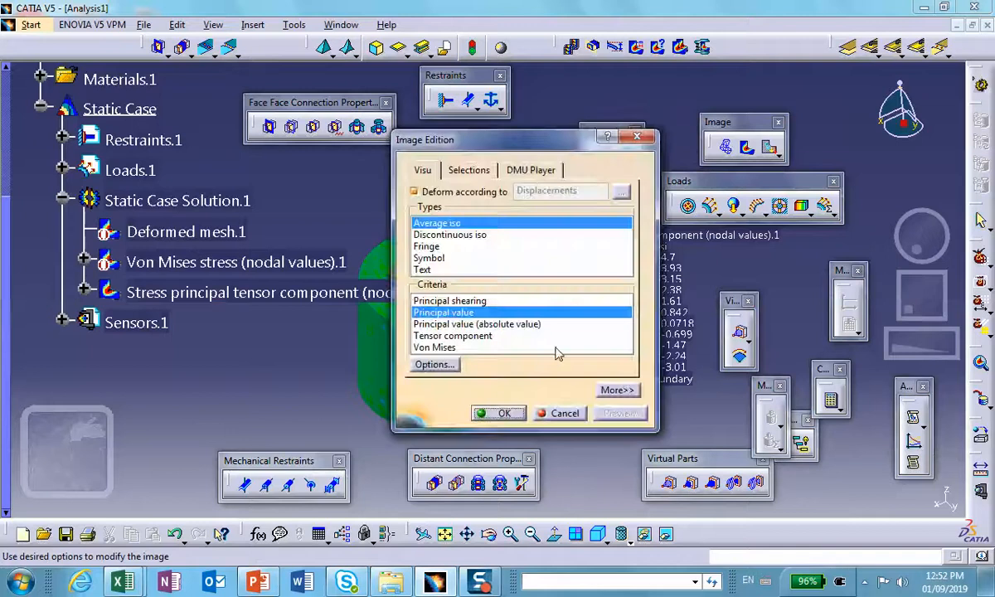
click(616, 390)
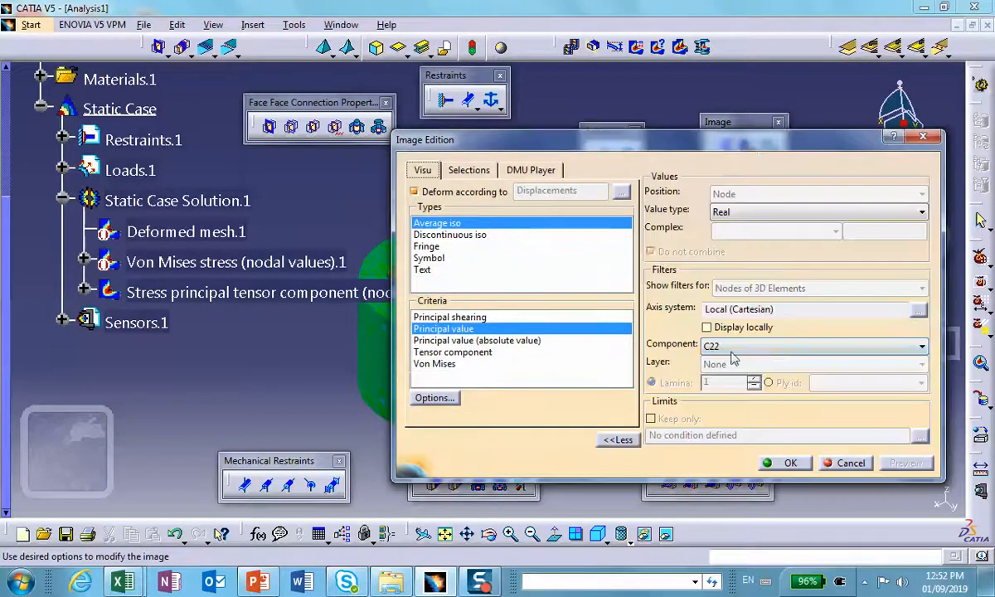
click(771, 347)
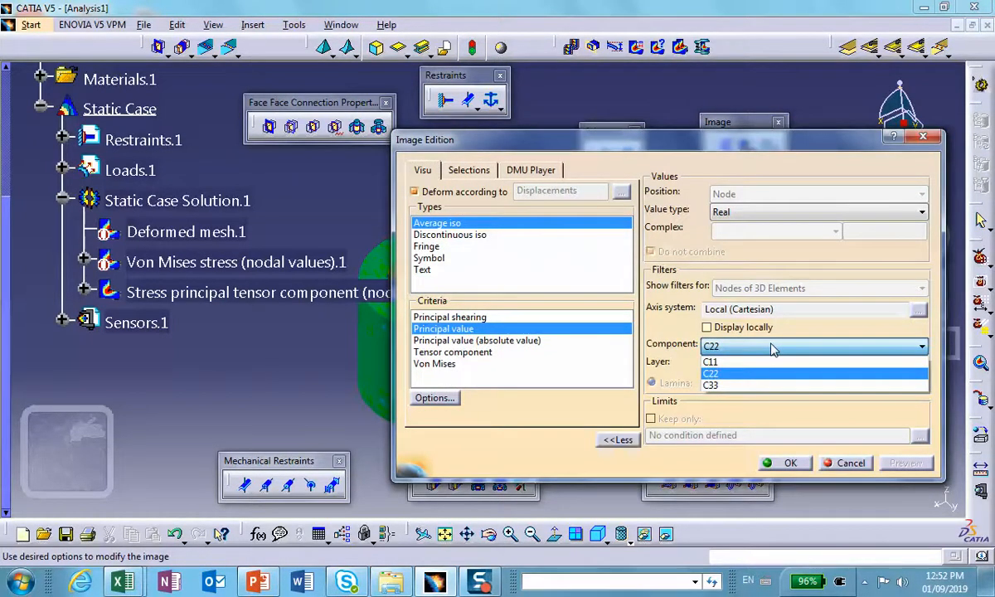
click(754, 385)
click(790, 463)
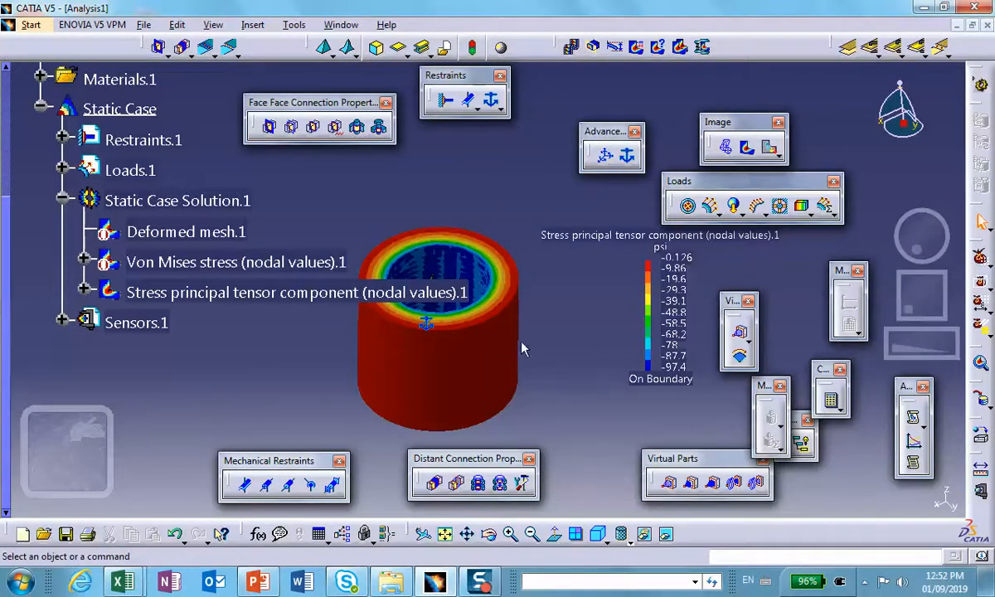
Set the principal stress image's component to C22 and examine the stress distribution around the cylinder's bore.
double_click(454, 332)
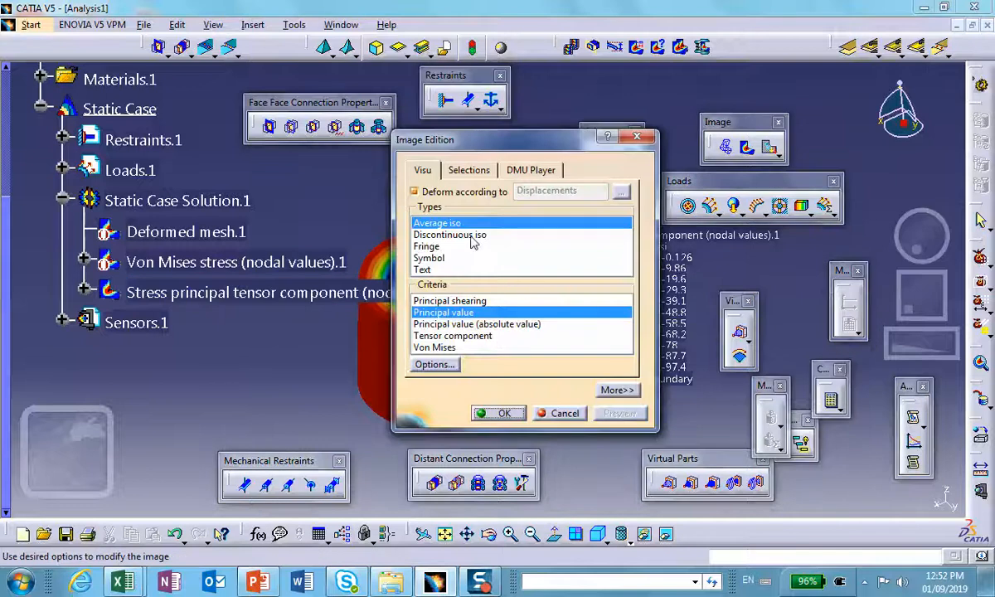
click(617, 390)
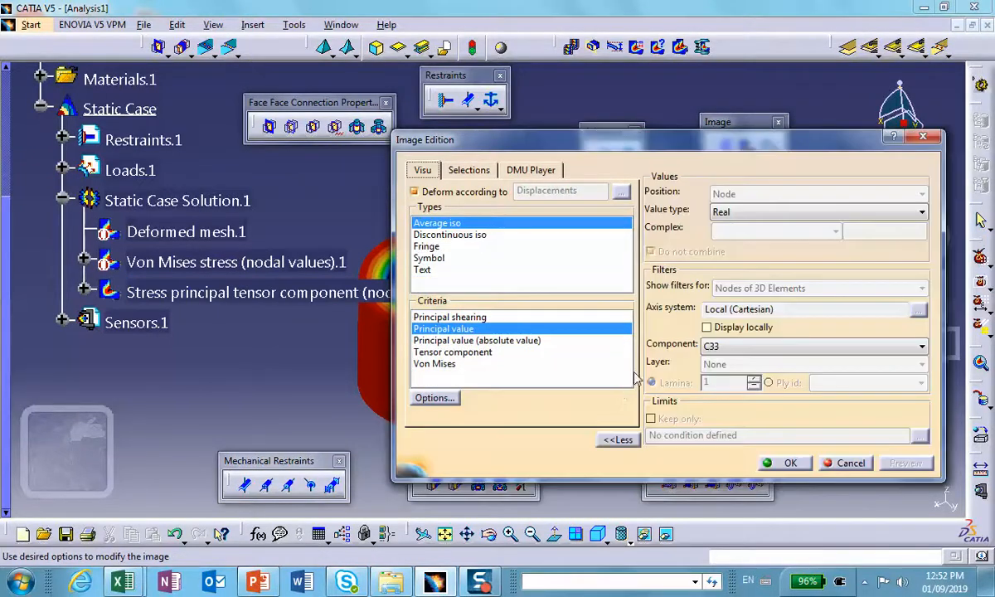
click(718, 349)
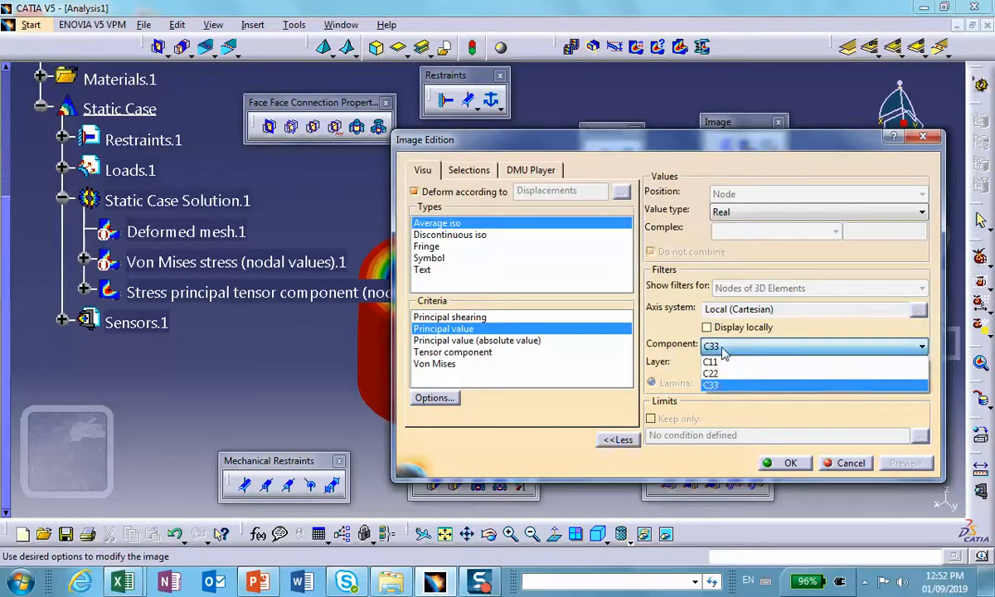
click(710, 373)
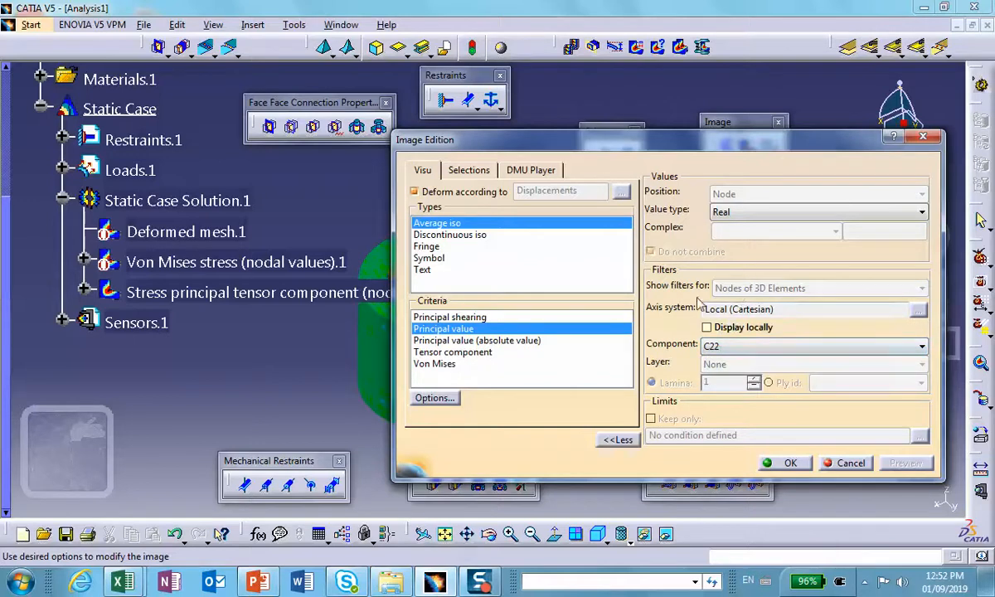
click(790, 463)
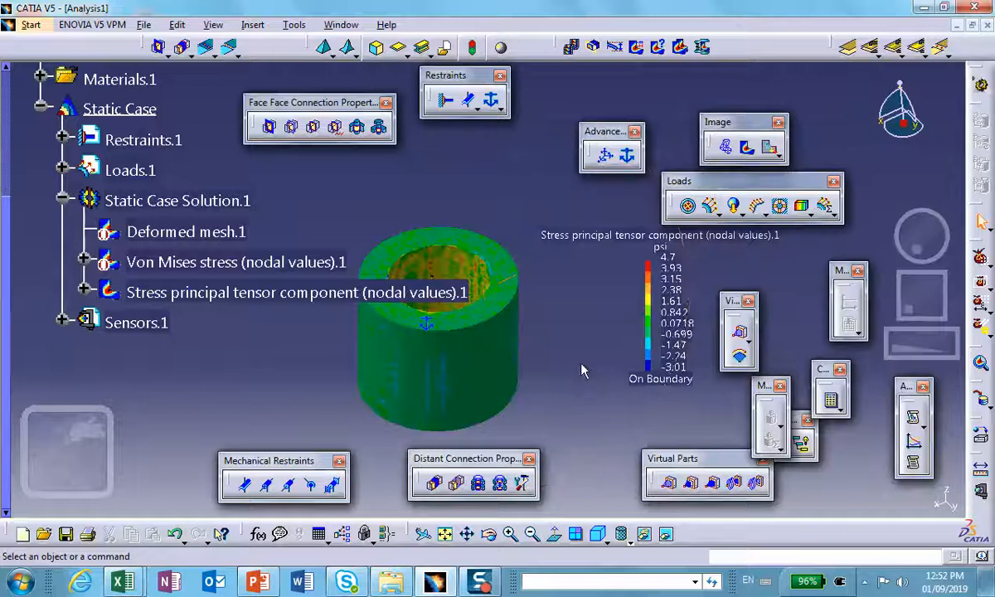
ctrl+middle_drag(548, 296, 549, 246)
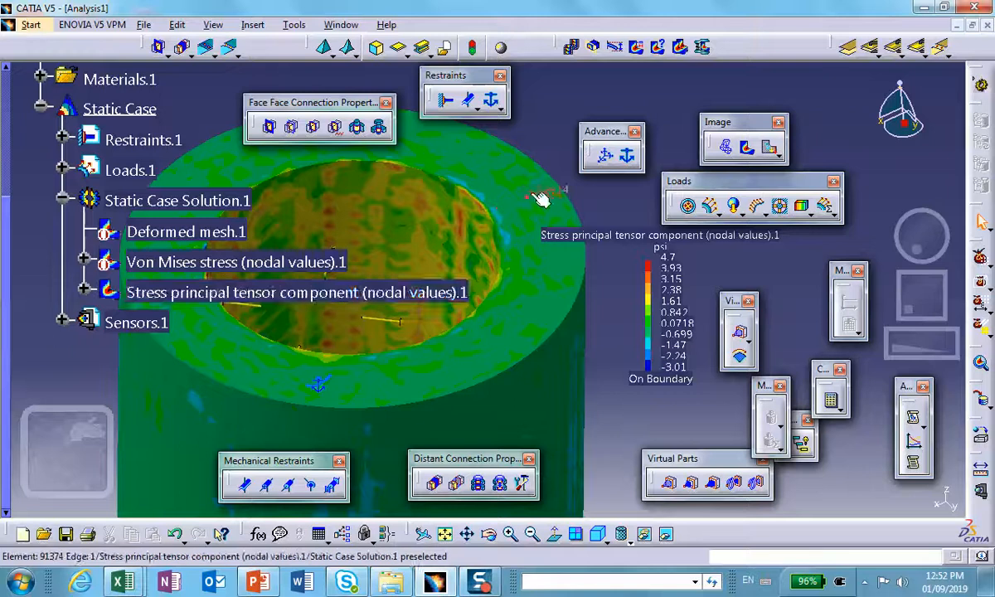
ctrl+middle_drag(532, 300, 572, 329)
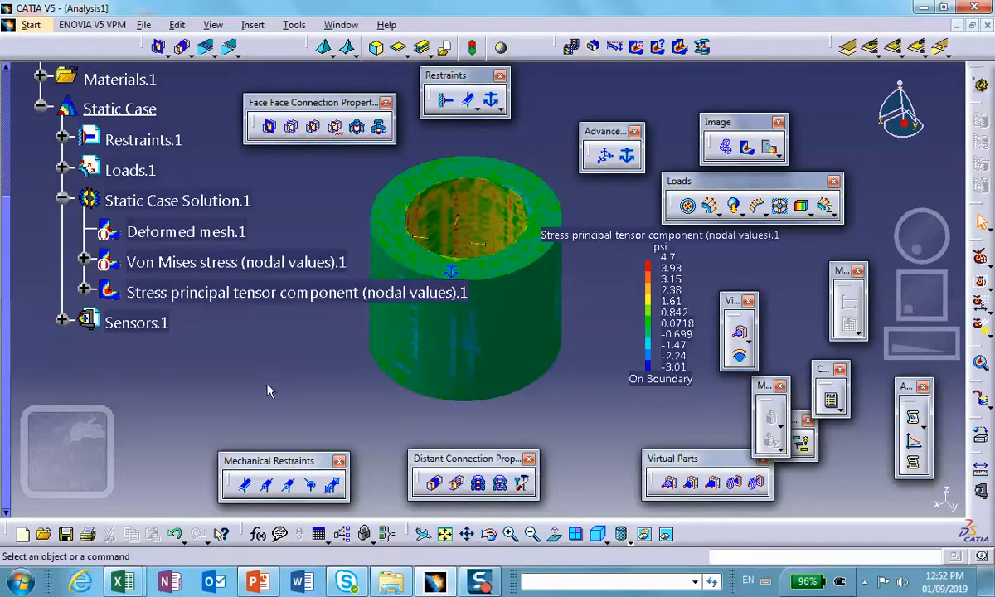
Check the Self Balancing setting of the static case's load set, leaving it at Yes.
scroll(158, 207, up, 3)
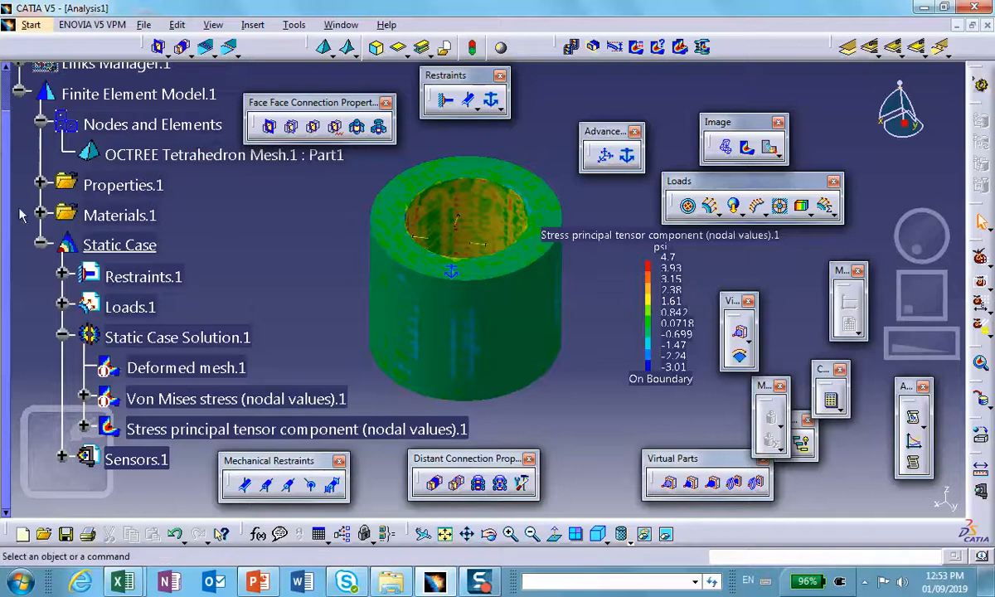
scroll(284, 306, down, 1)
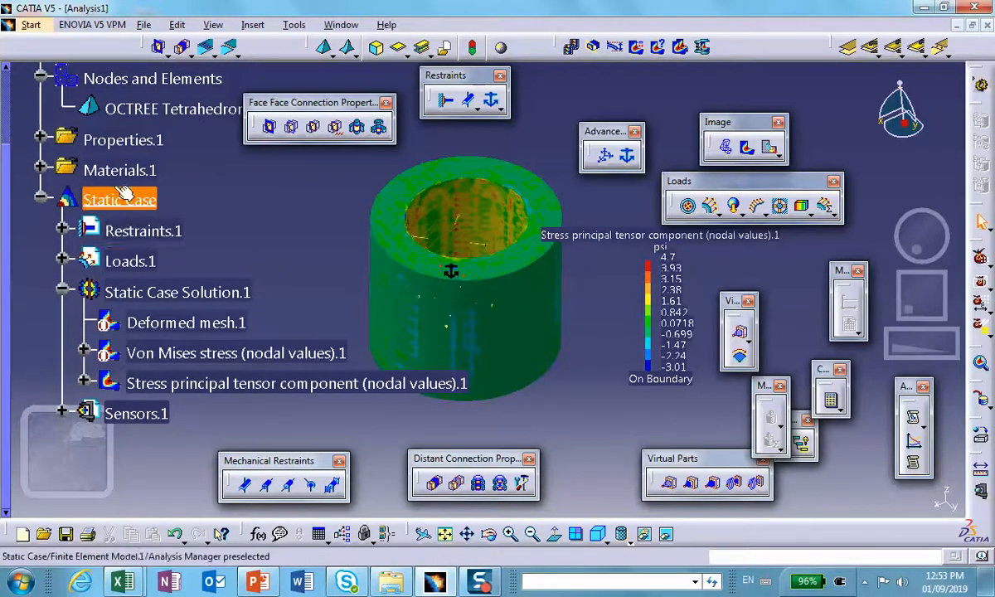
double_click(145, 264)
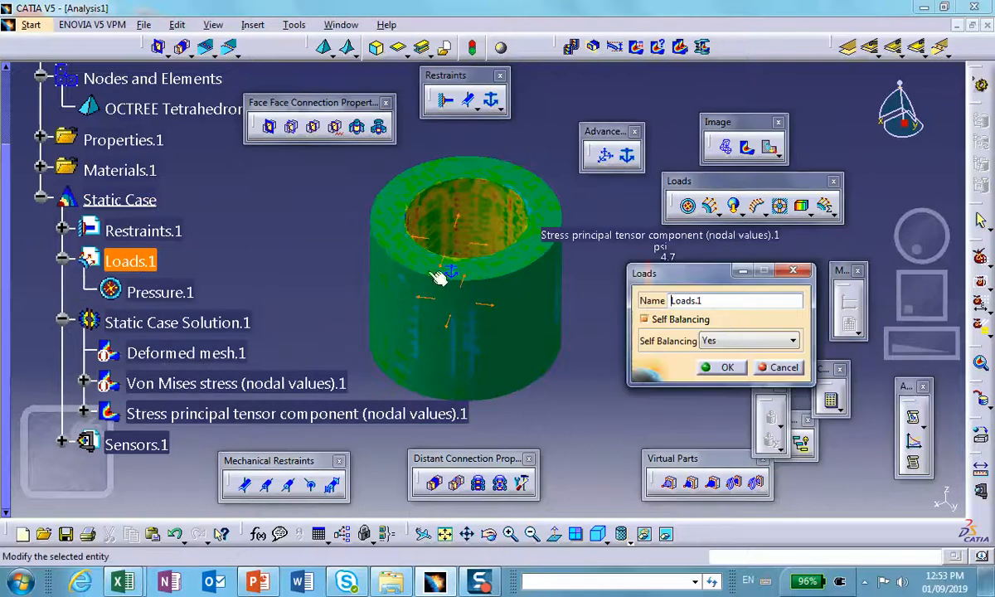
click(726, 368)
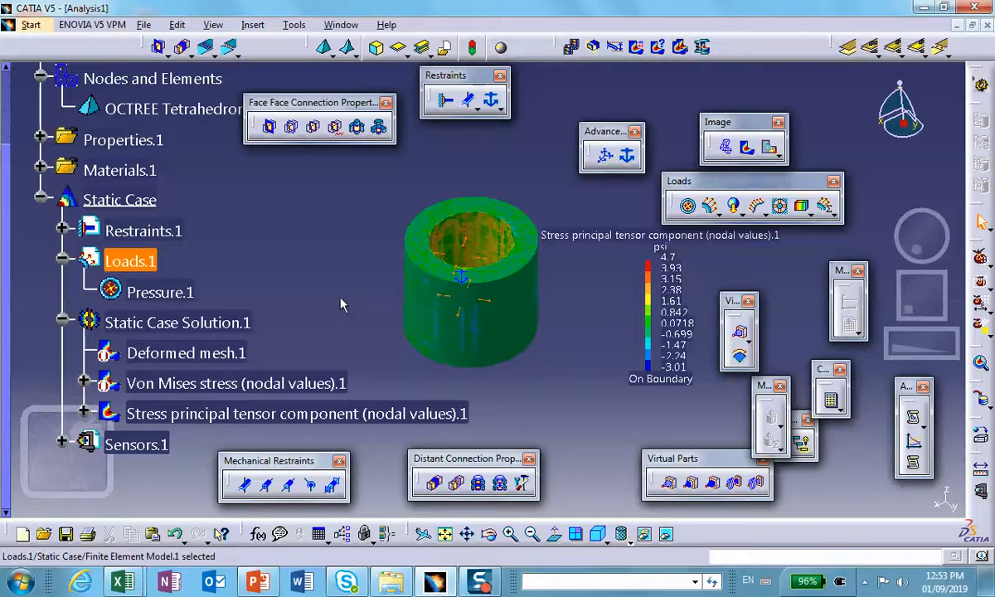
Edit the principal stress image and preview the Tensor component and Principal value (absolute value) criteria.
scroll(259, 256, up, 3)
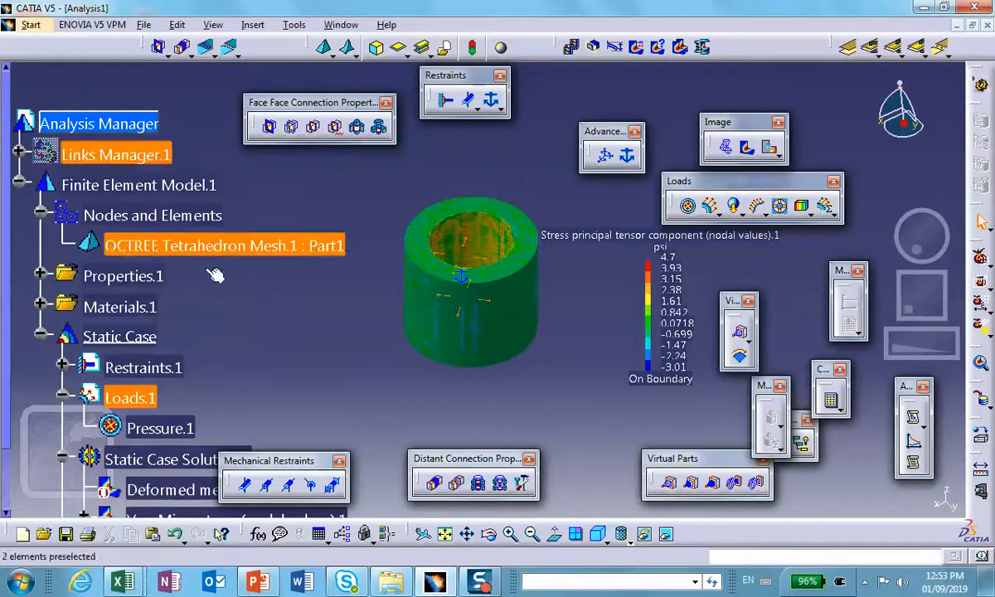
scroll(214, 276, down, 1)
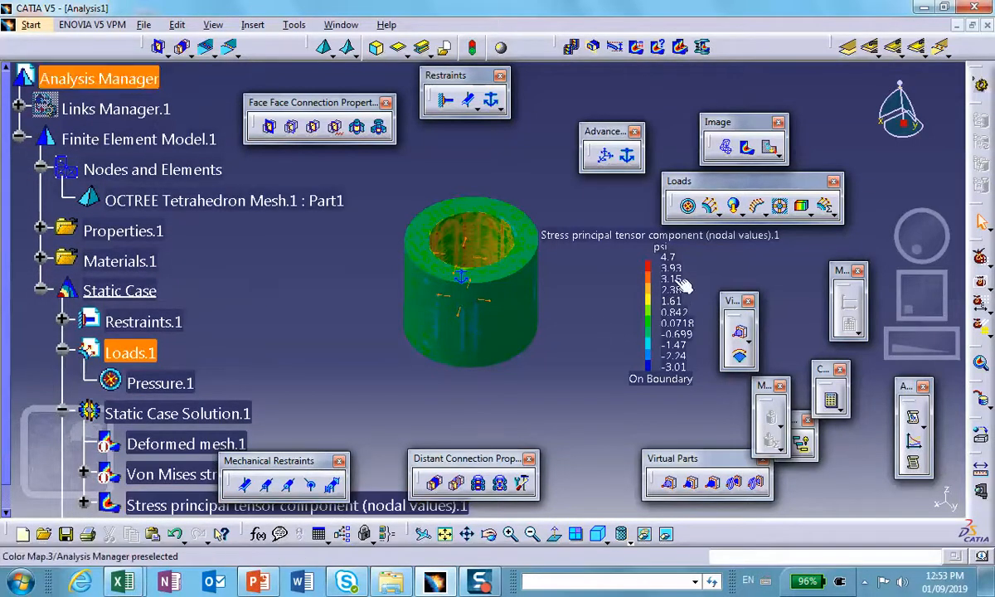
scroll(202, 338, down, 1)
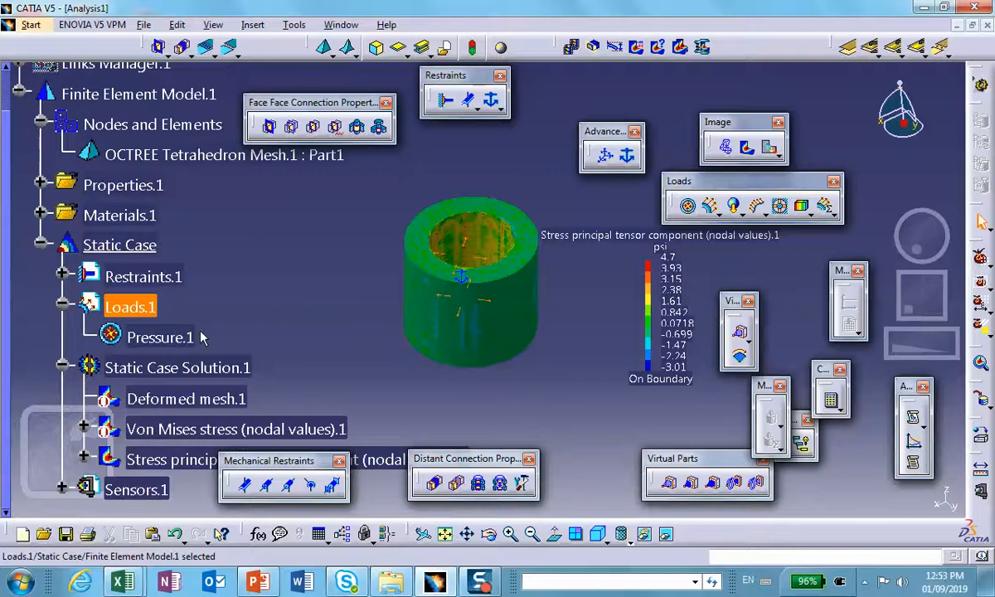
scroll(201, 337, down, 3)
double_click(229, 323)
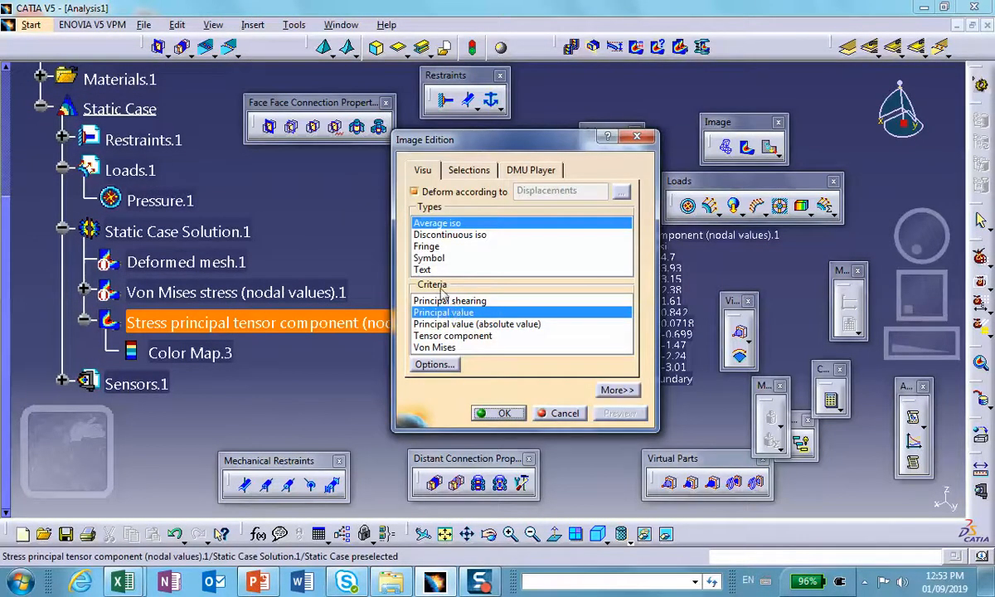
click(434, 338)
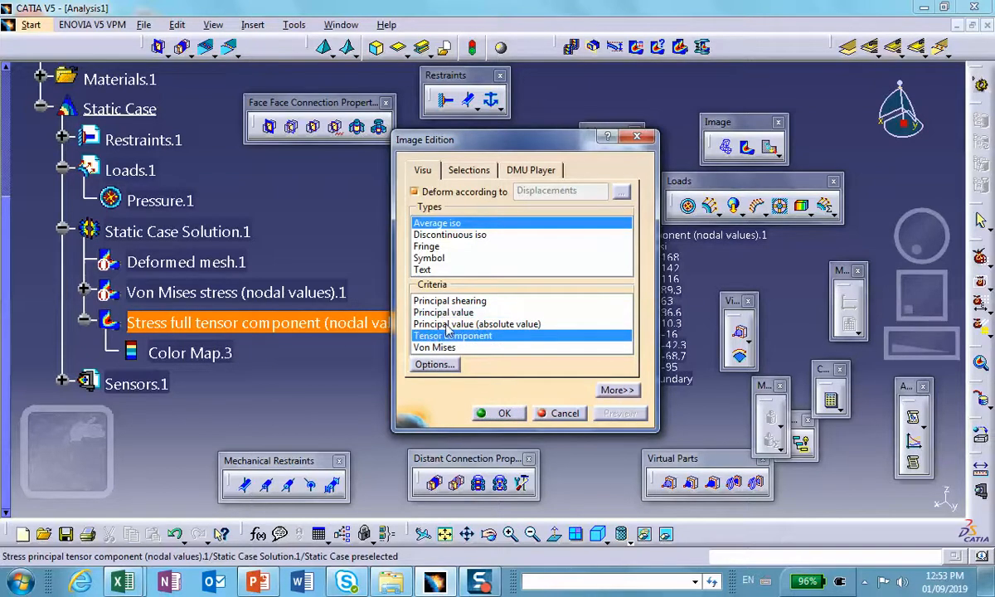
click(457, 325)
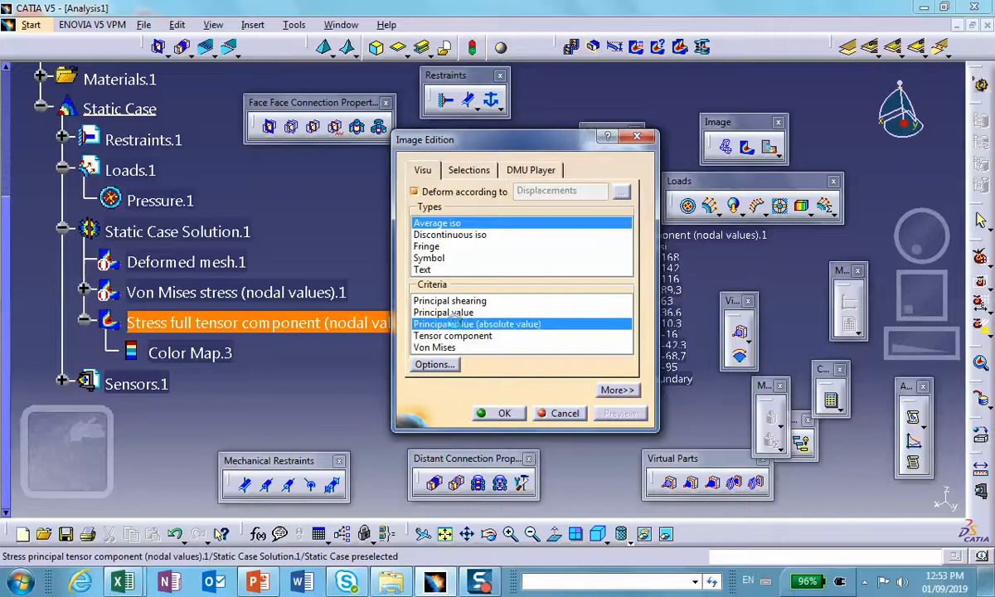
drag(480, 139, 433, 124)
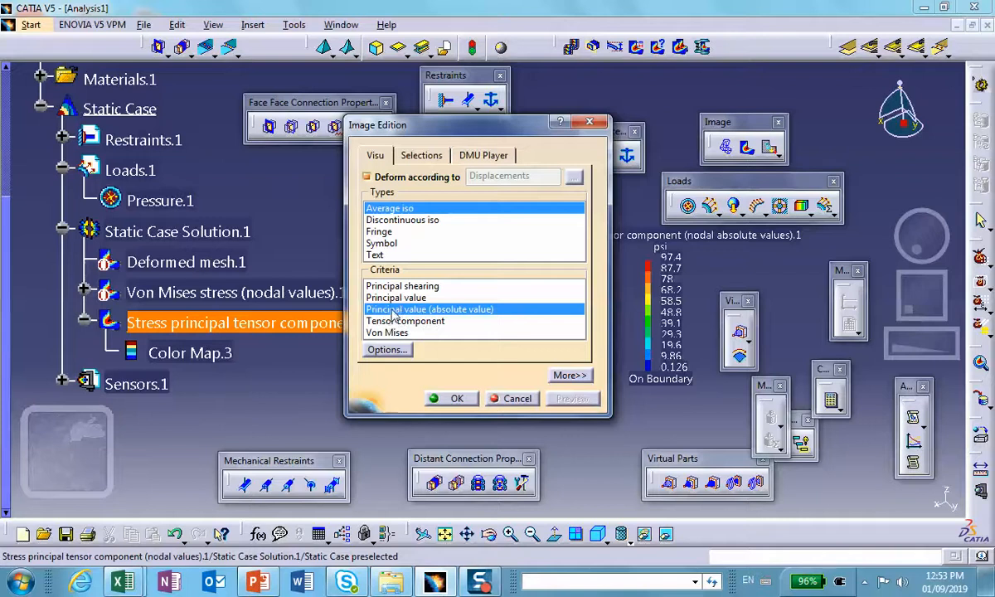
Preview the Principal shearing, Principal value and Tensor component criteria, and apply Principal value (absolute value) to the stress image.
click(401, 286)
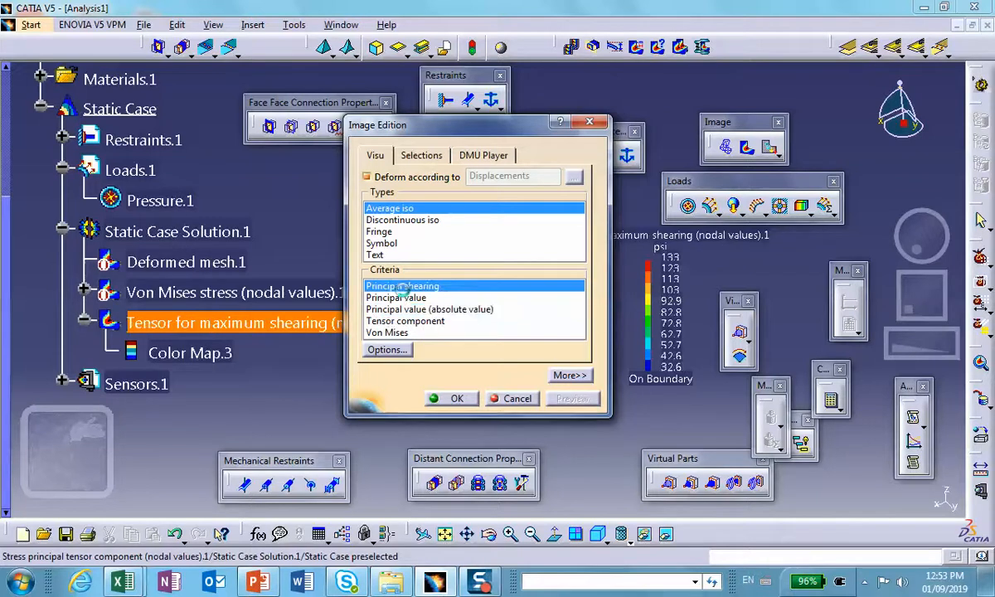
click(403, 299)
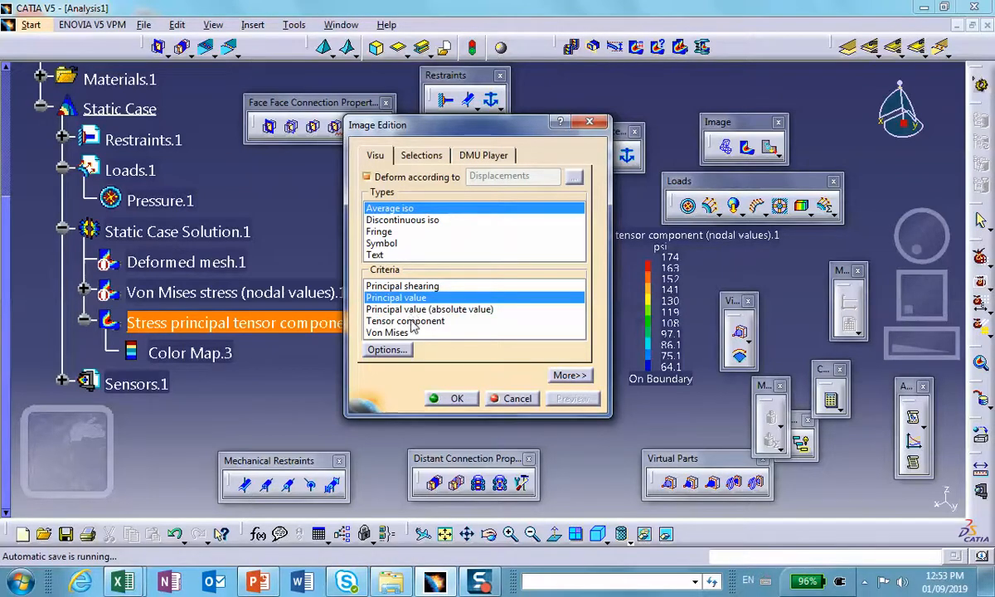
click(406, 320)
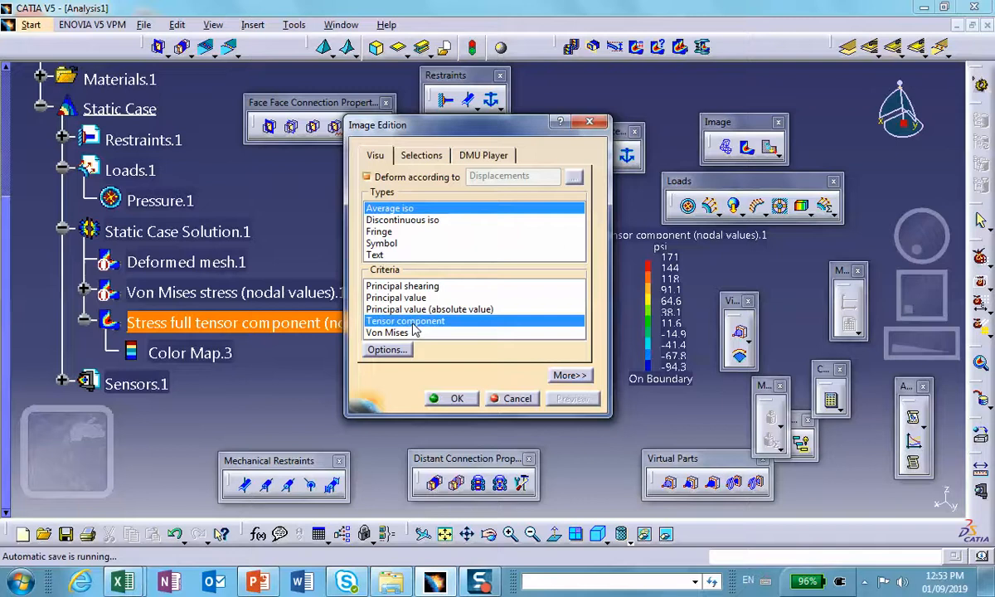
click(389, 309)
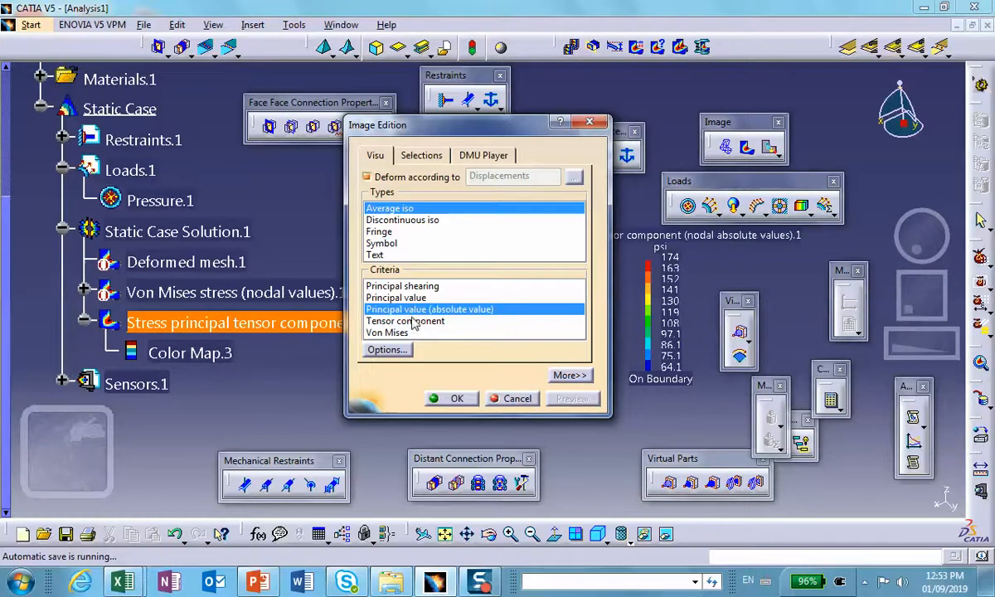
click(471, 399)
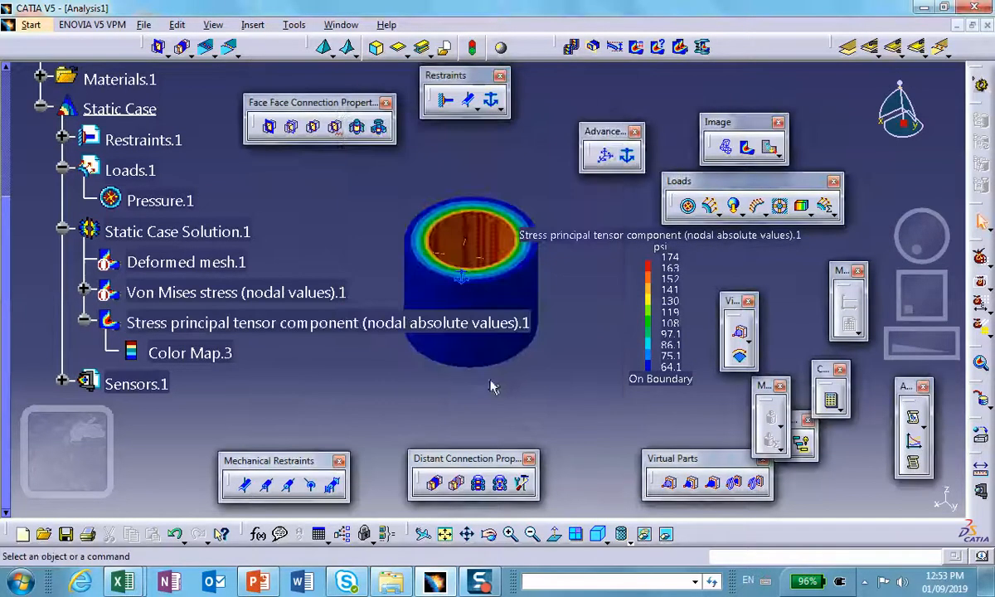
Set the absolute-value principal stress image's component to C22 and examine the resulting plot on the cylinder.
click(303, 326)
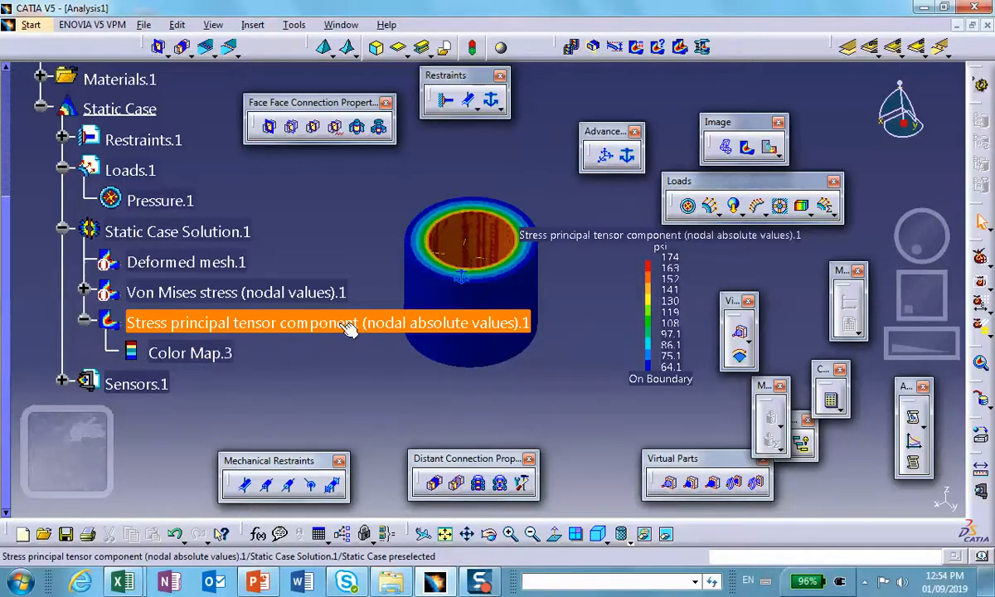
double_click(286, 325)
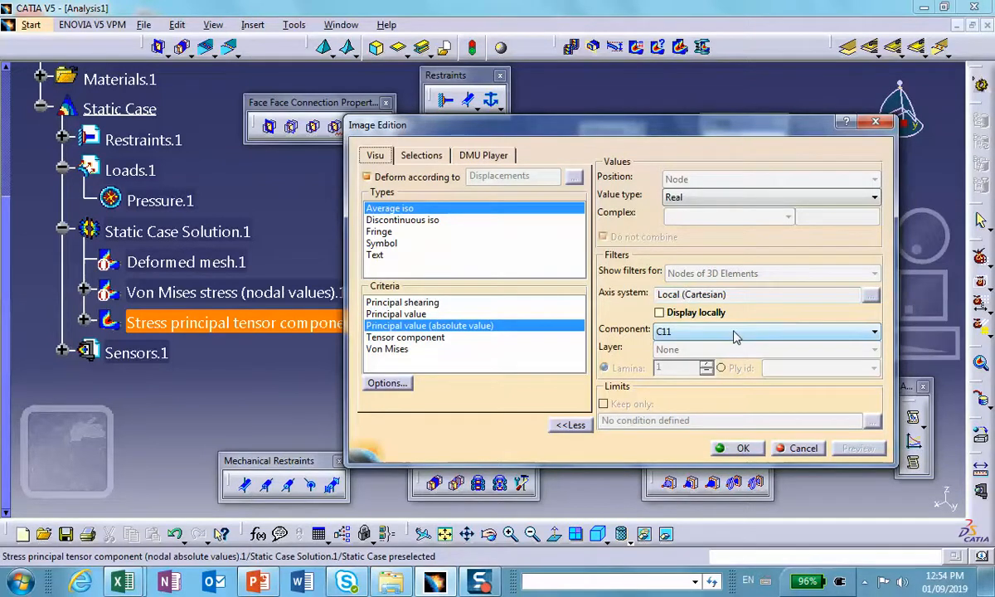
click(689, 331)
click(711, 360)
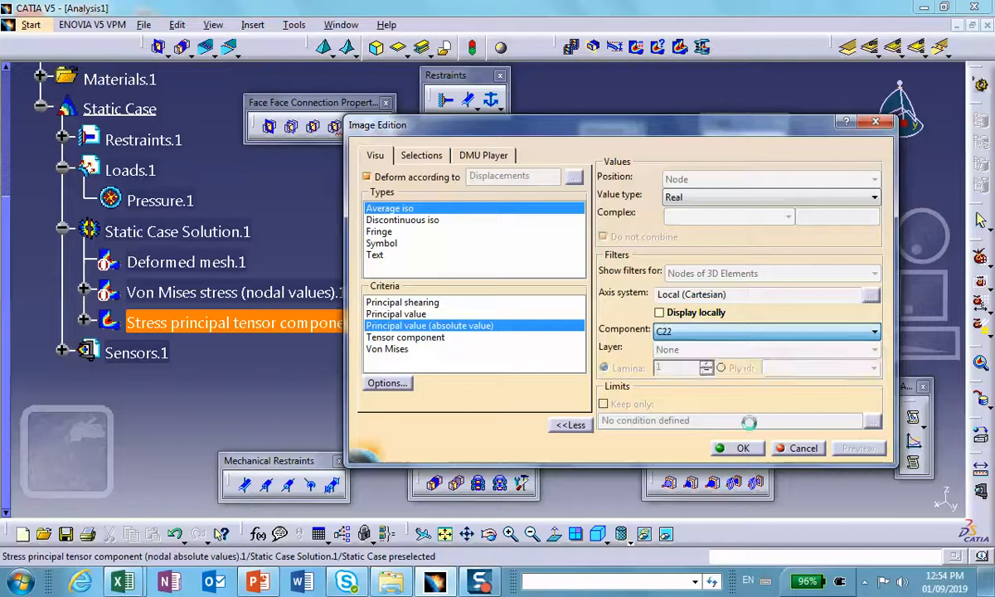
click(740, 448)
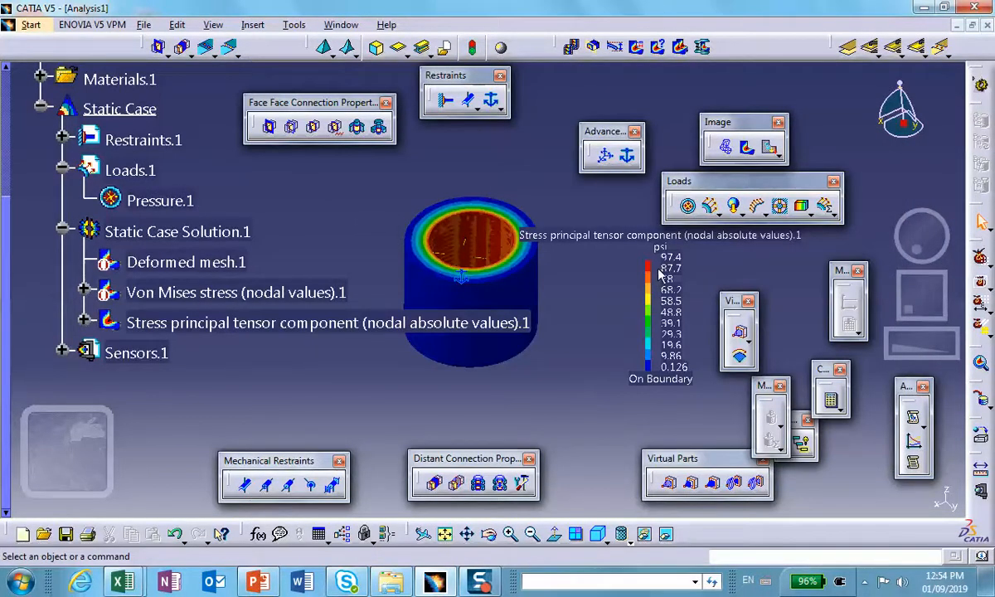
middle_drag(598, 340, 590, 306)
click(598, 340)
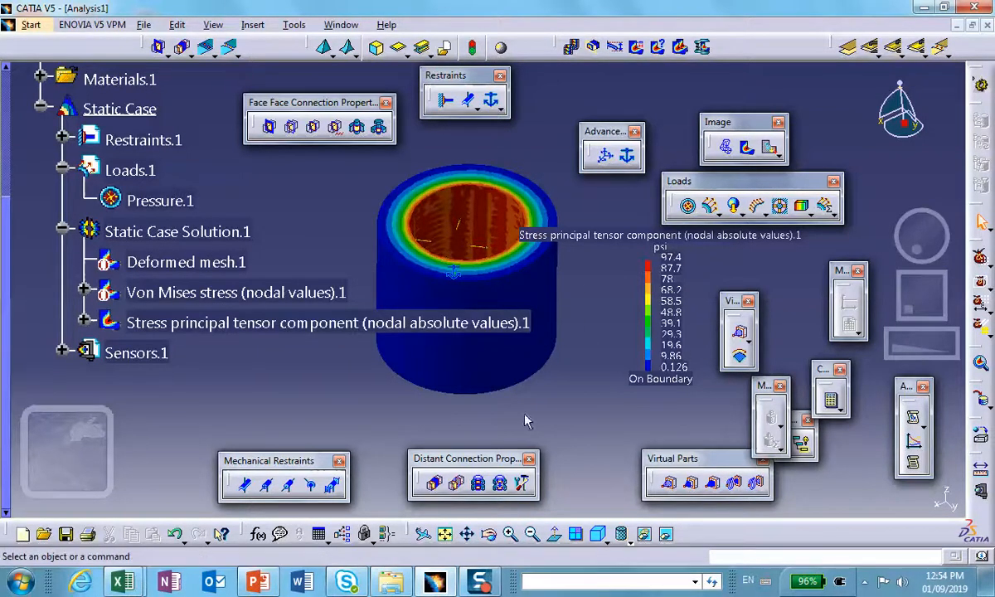
Switch to the Self_Balancing.pptx presentation in PowerPoint and review slide 5 on the self-balancing results and slide 6 on the mesh restraint close-ups.
click(924, 7)
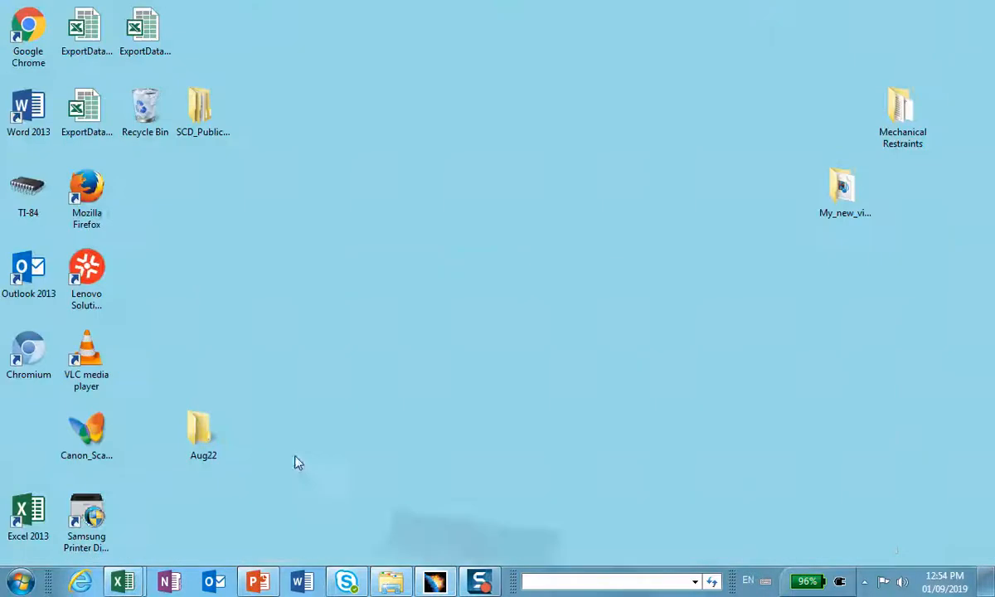
click(257, 572)
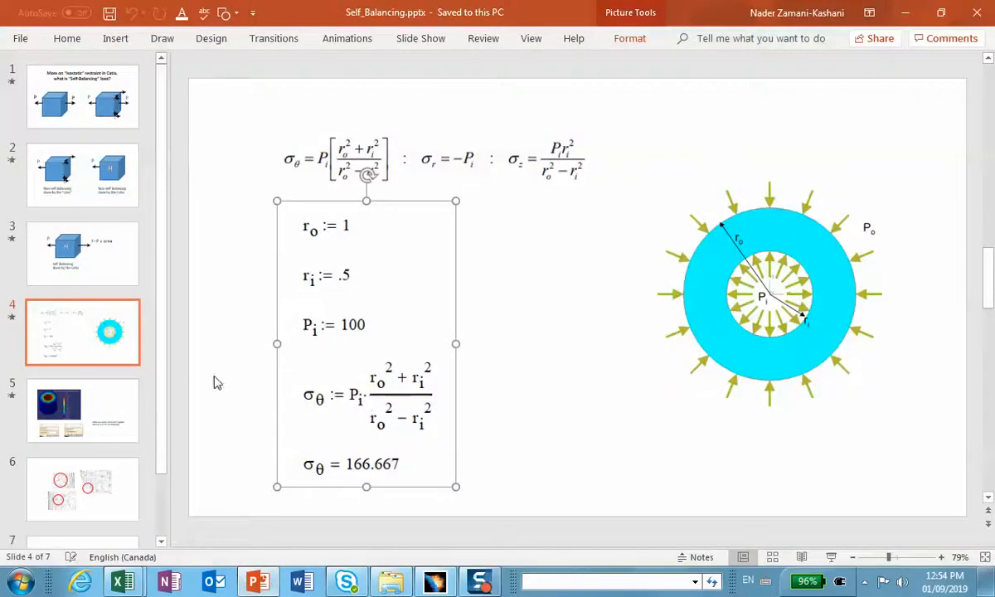
click(108, 406)
click(95, 482)
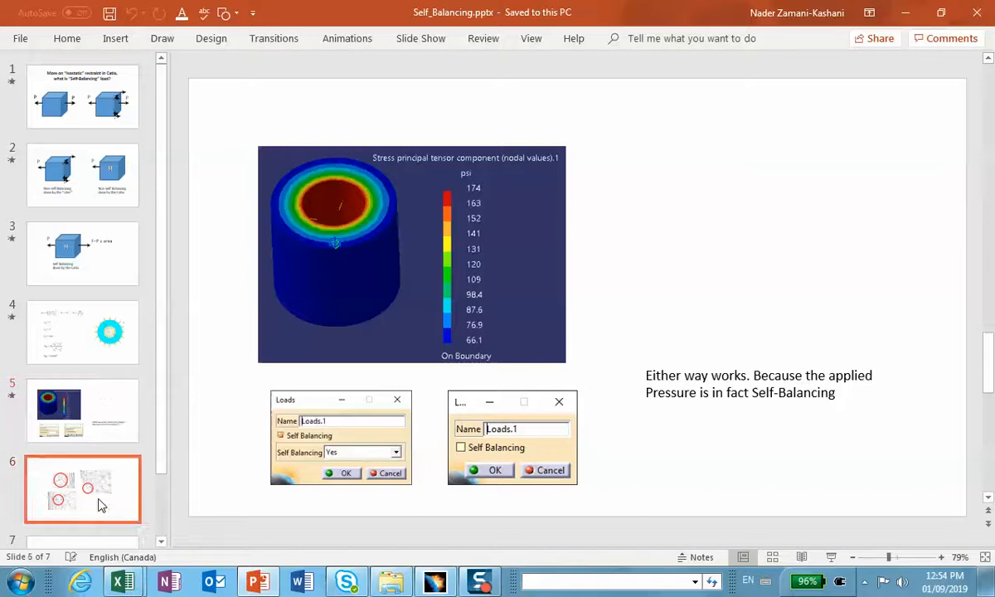
click(91, 402)
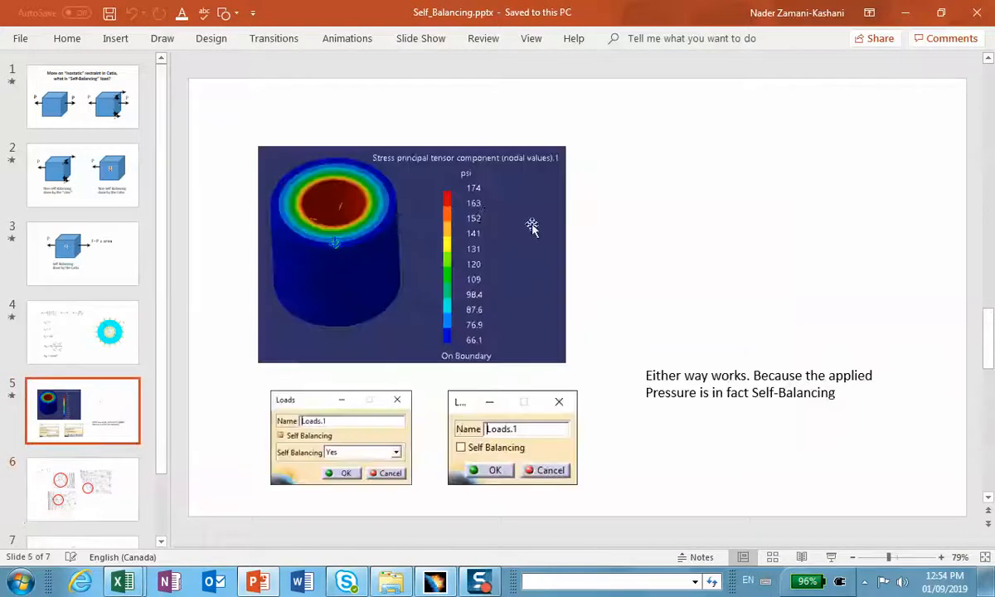
click(112, 468)
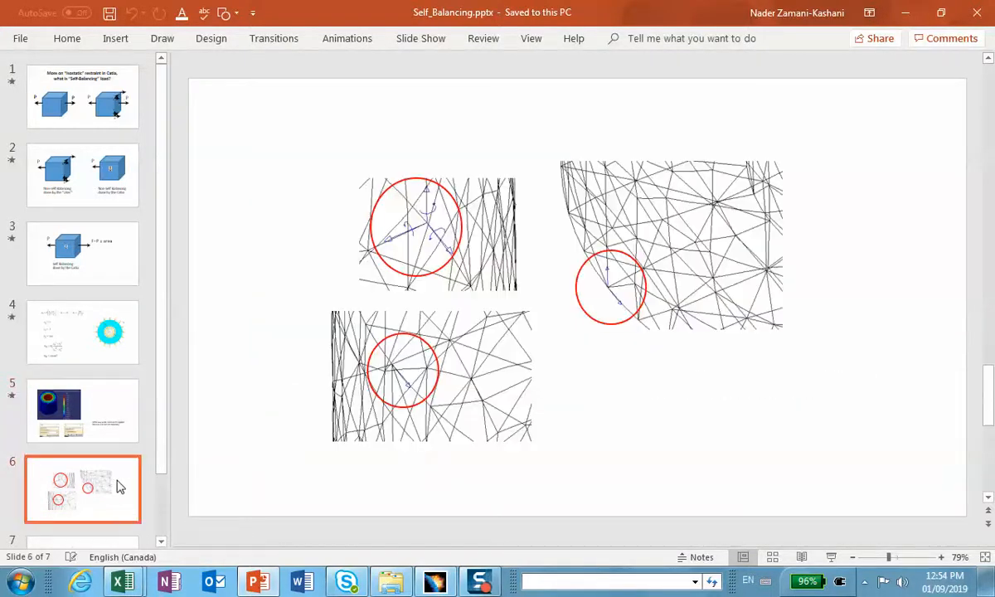